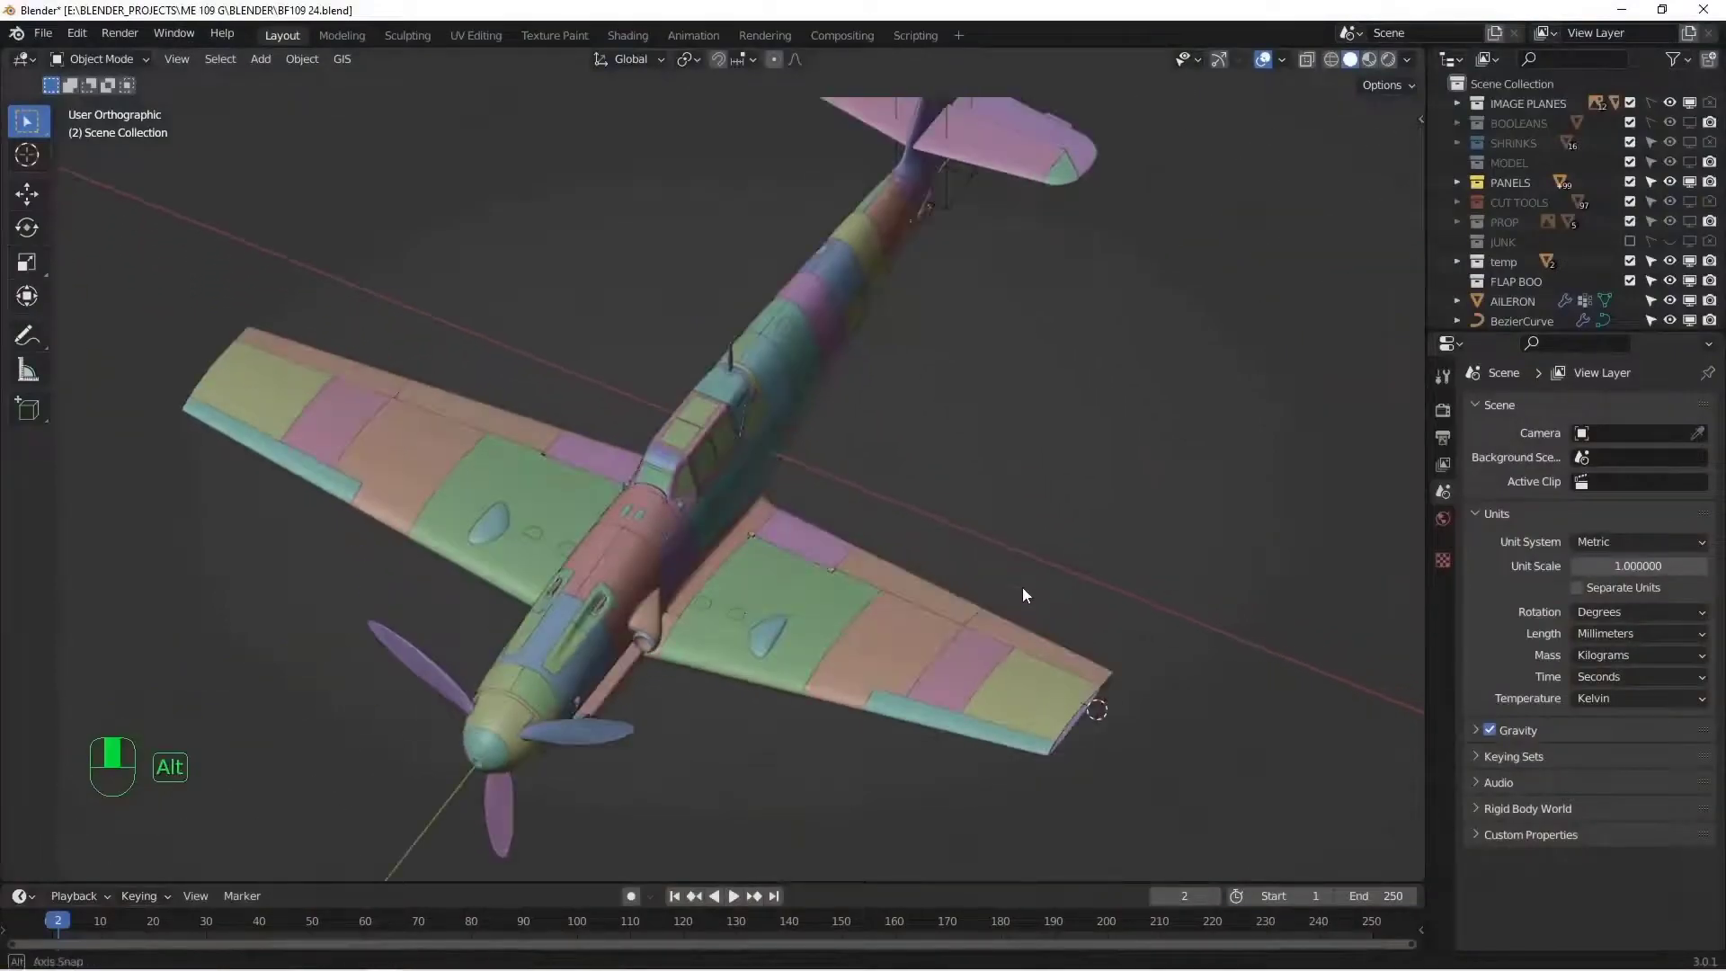
- Hide the box-selected wing skin panels and the aileron
{"action": "middle_click_drag", "start_coordinate": [1073, 609], "coordinate": [1018, 511], "text": "alt"}
{"action": "scroll", "coordinate": [1038, 522], "scroll_direction": "up", "scroll_amount": 5}
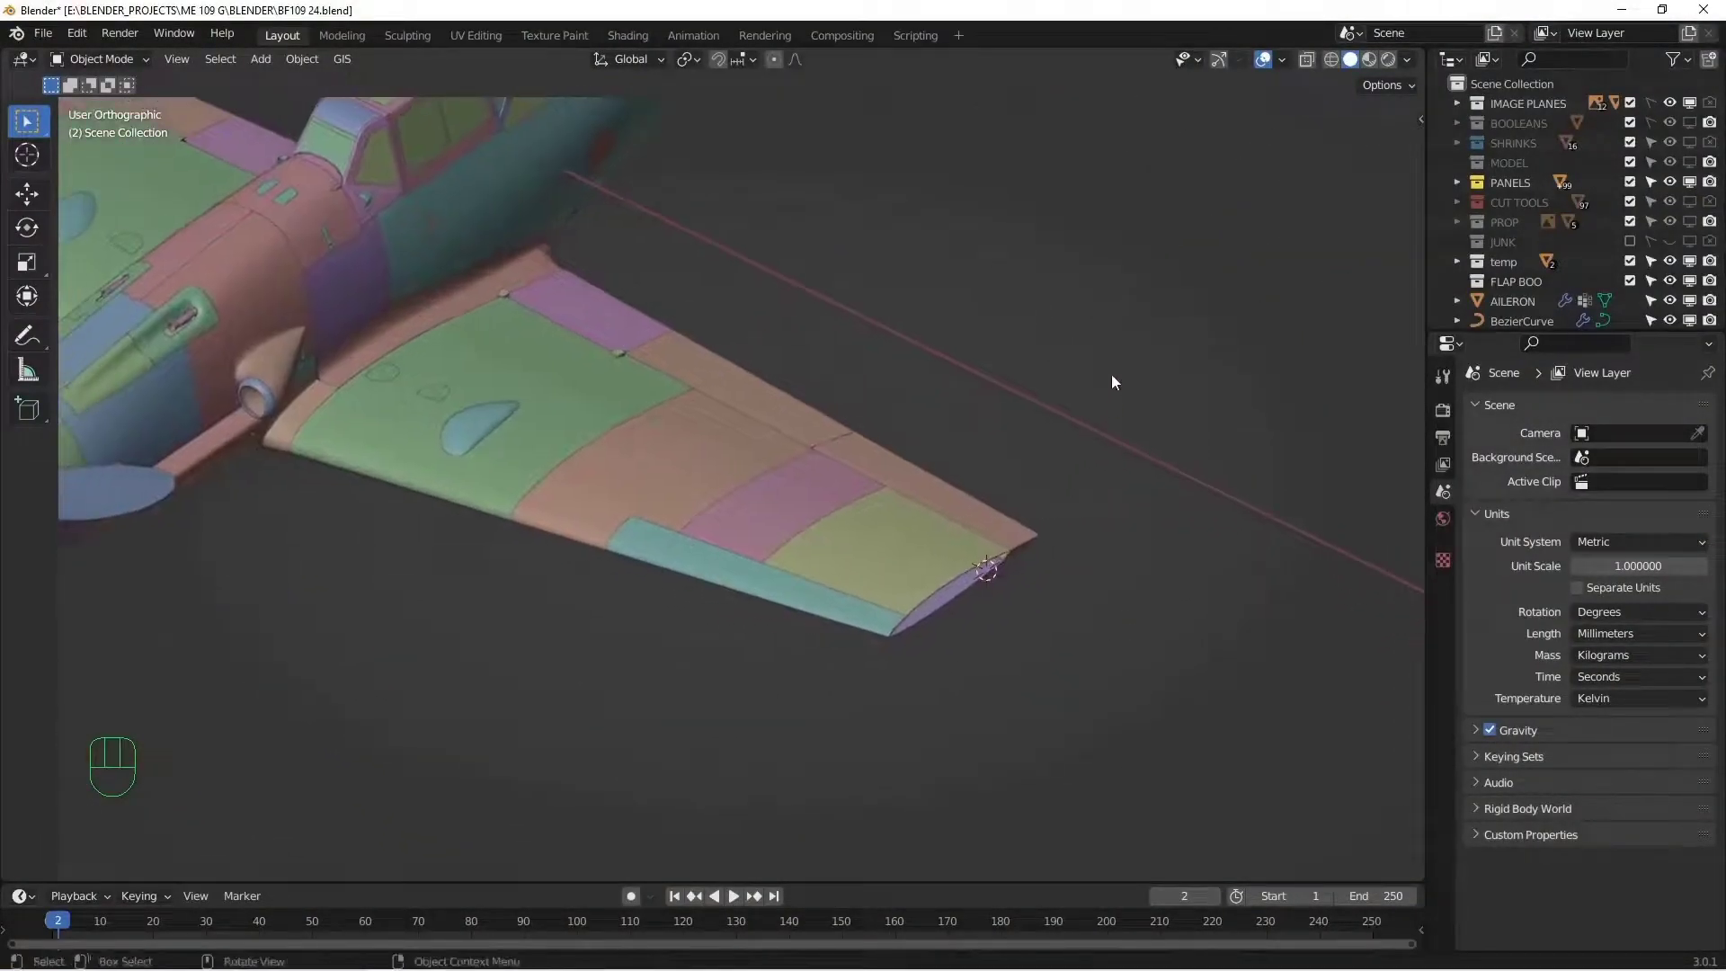
{"action": "scroll", "coordinate": [1378, 239], "scroll_direction": "down", "scroll_amount": 3}
{"action": "middle_click_drag", "start_coordinate": [1185, 340], "coordinate": [1160, 423], "text": "alt+shift"}
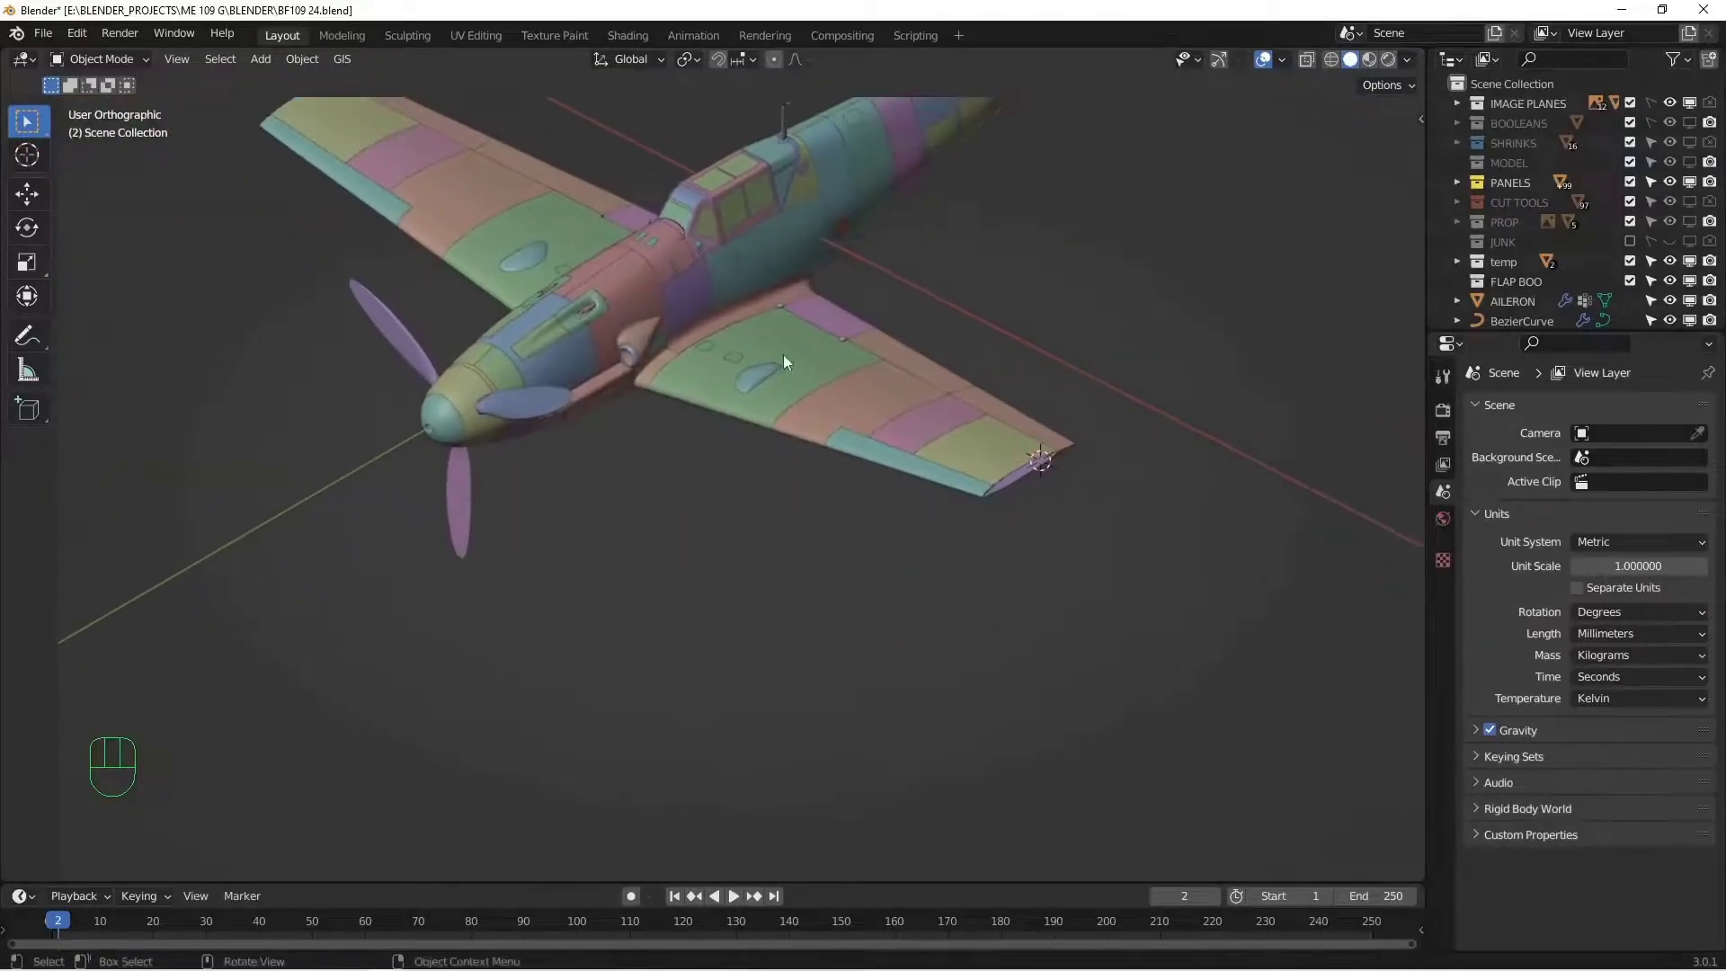
{"action": "left_click_drag", "start_coordinate": [784, 347], "coordinate": [1125, 556]}
{"action": "key", "text": "h"}
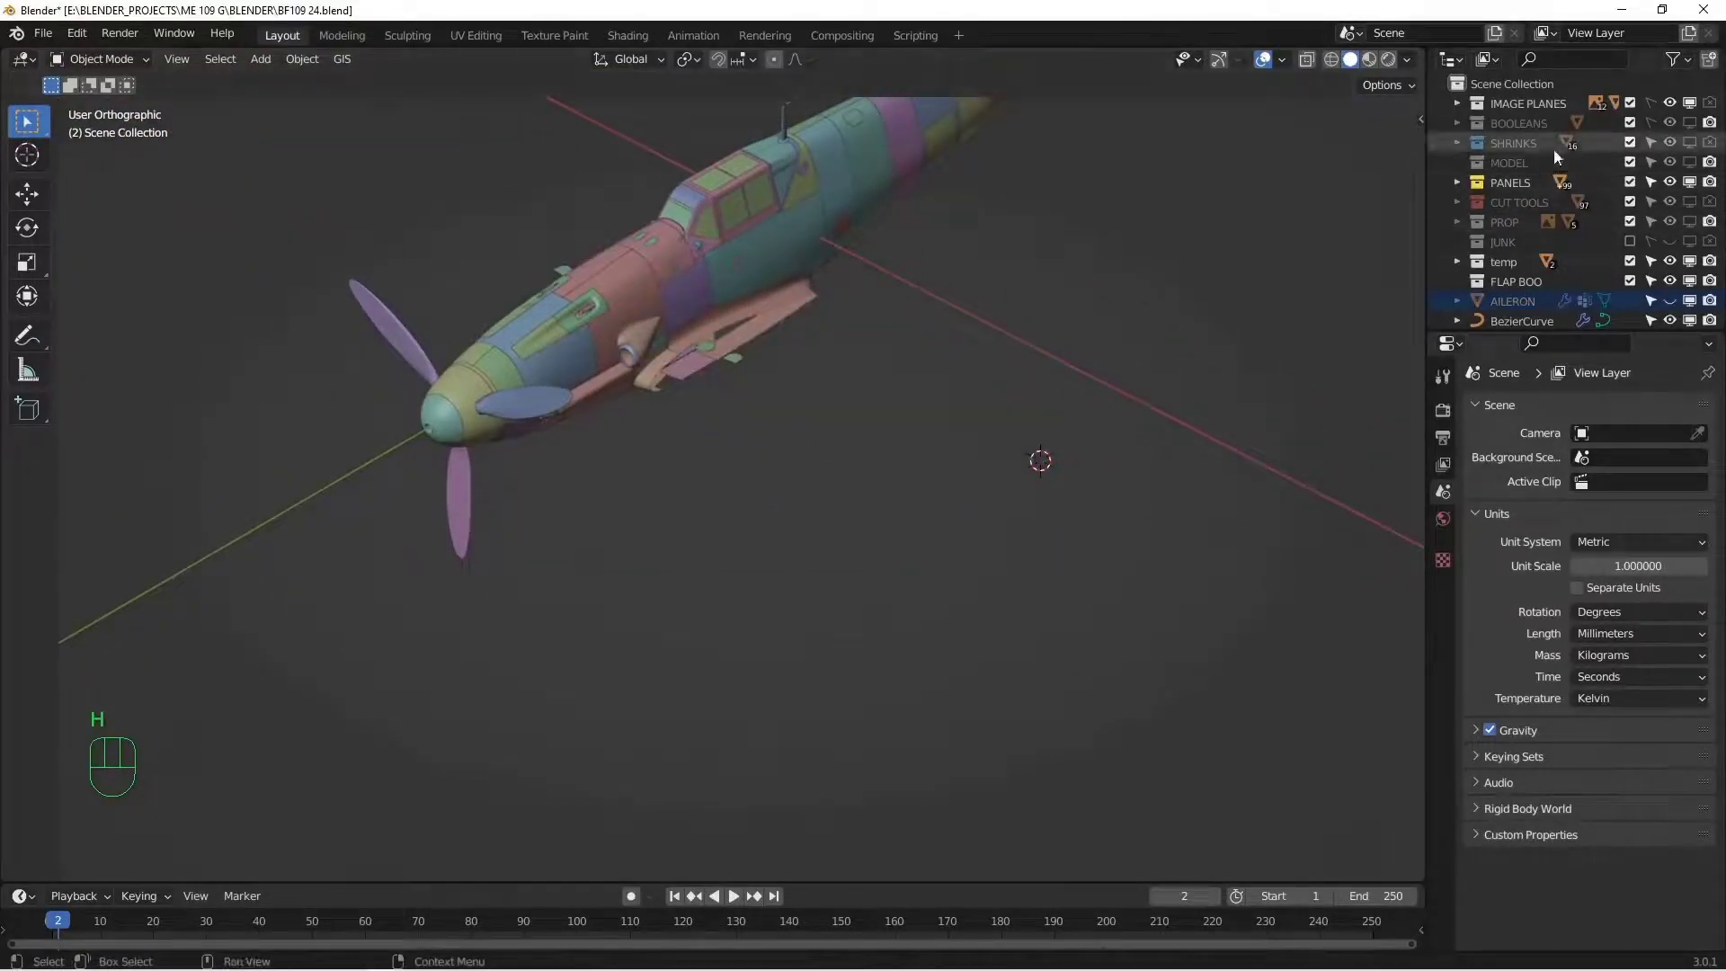
- Show the SHRINKS collection, examine the wing shrinkwrap mesh up to its tip from above, and leave nothing selected
{"action": "left_click", "coordinate": [1690, 142]}
{"action": "middle_click_drag", "start_coordinate": [1114, 550], "coordinate": [1066, 517], "text": "alt"}
{"action": "left_click", "coordinate": [1063, 526]}
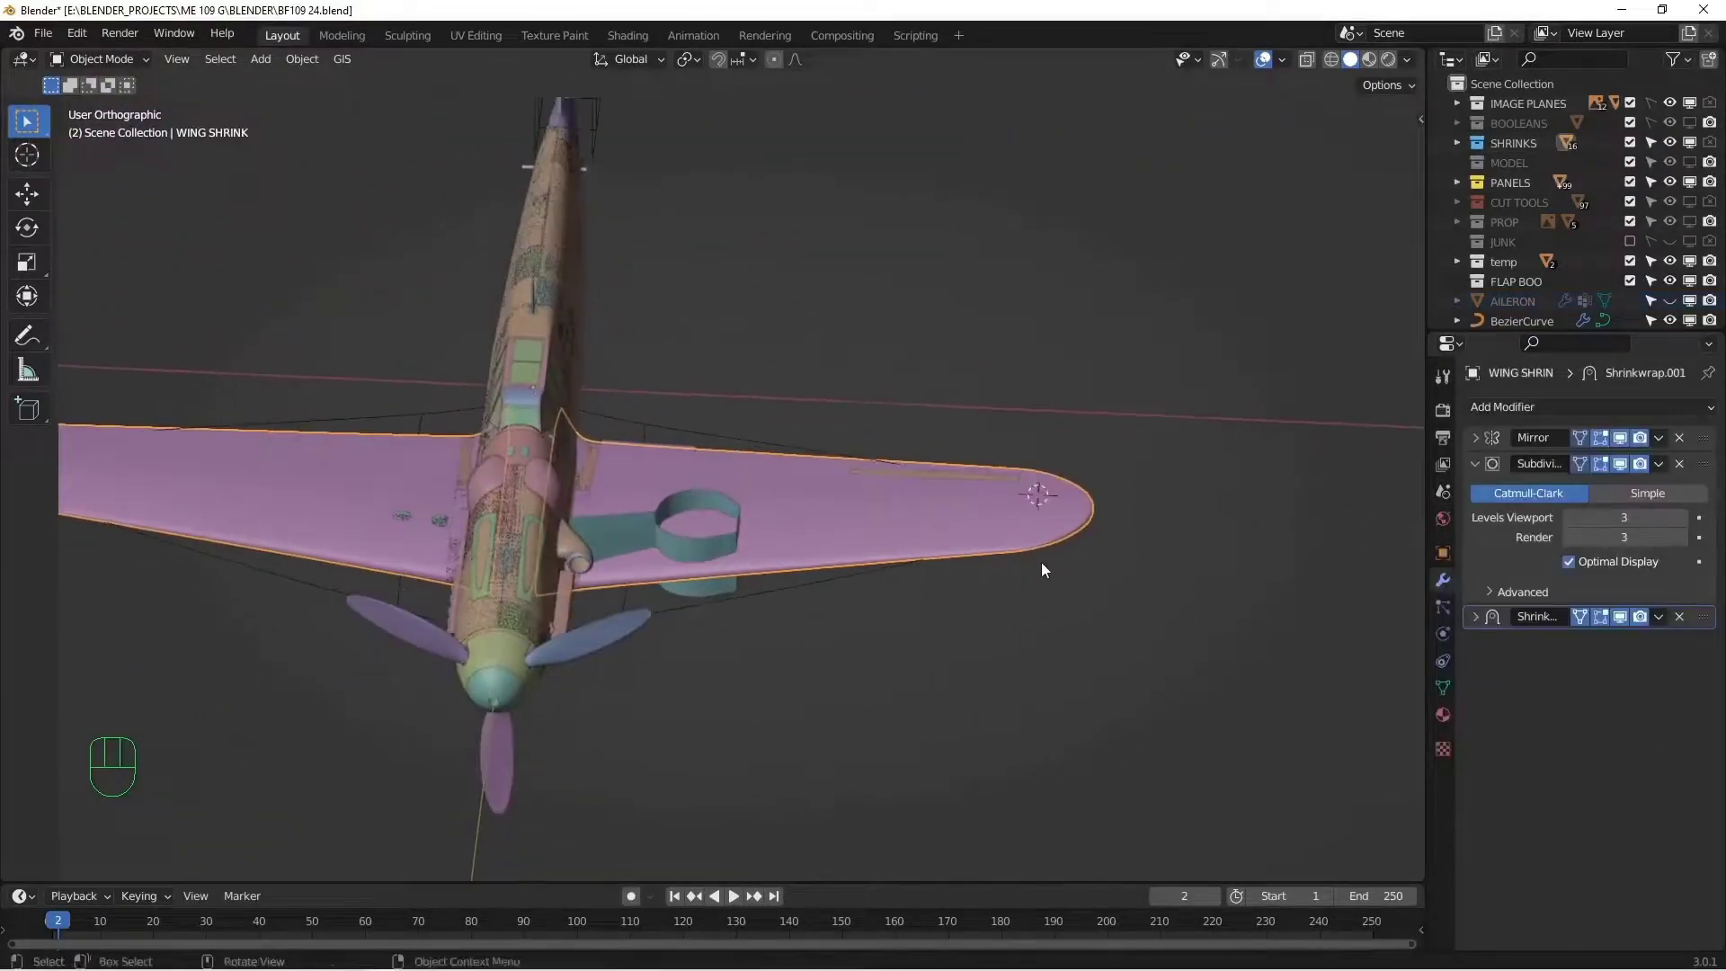
{"action": "key", "text": "KP_7"}
{"action": "scroll", "coordinate": [1017, 488], "scroll_direction": "up", "scroll_amount": 3}
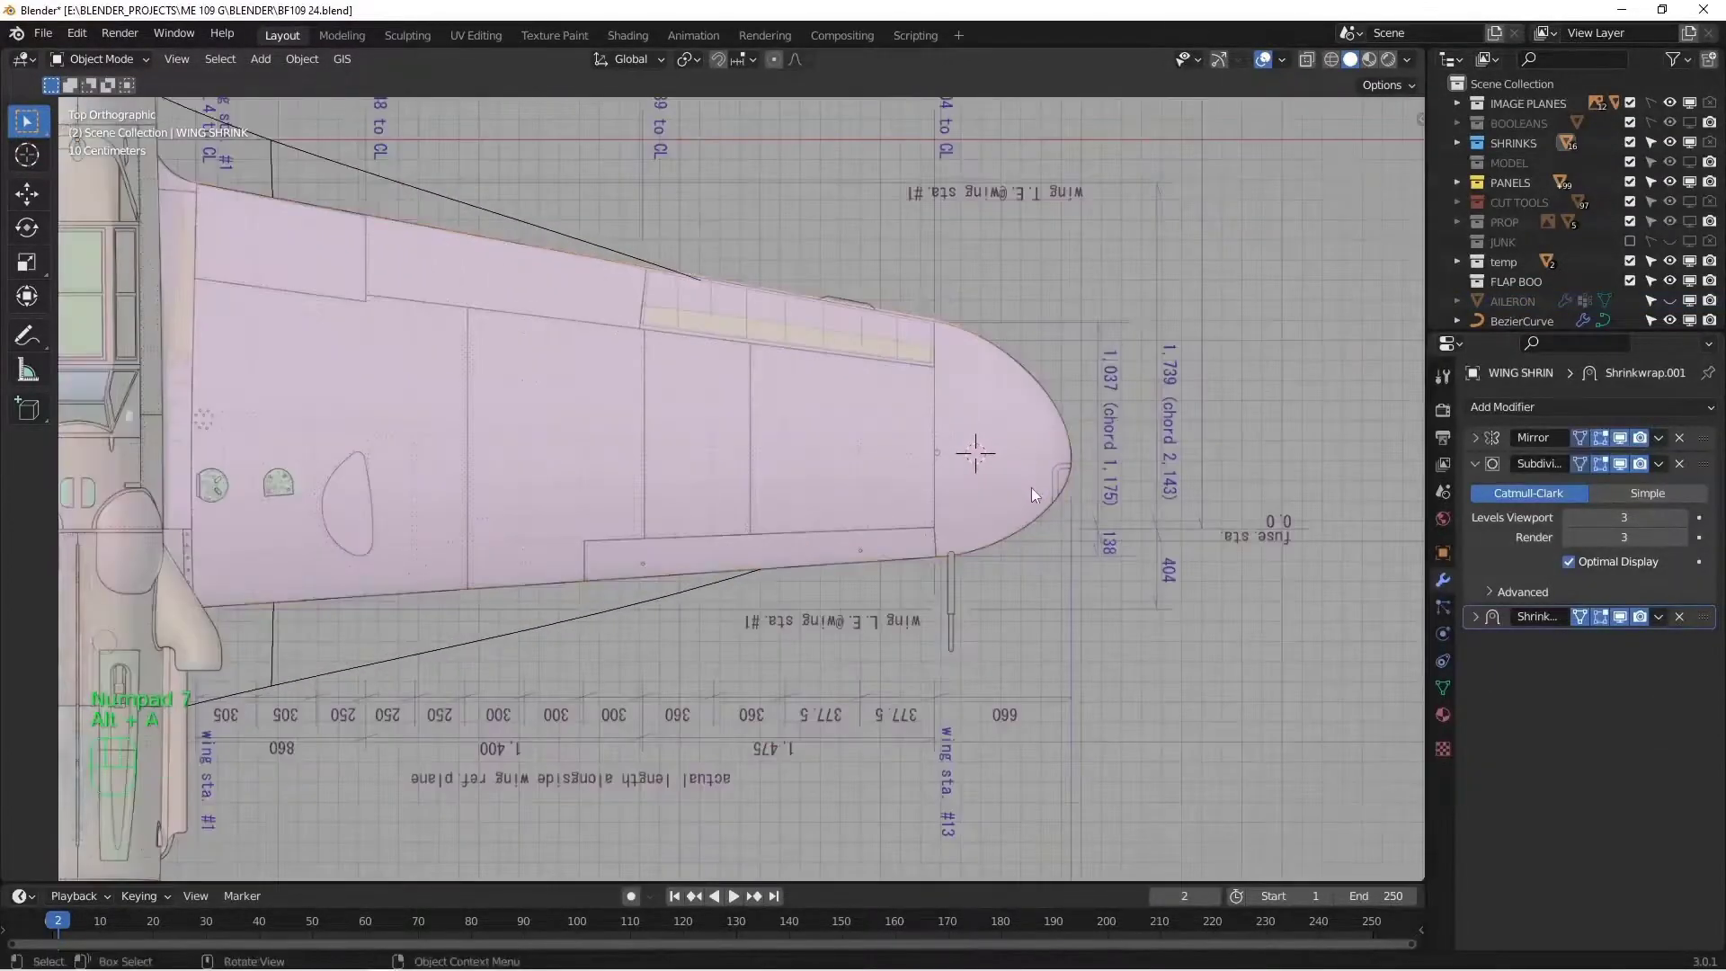
{"action": "key", "text": "alt+a"}
- Check in the add-on preferences that the Extra Objects mesh add-on is enabled, searching for EXT
{"action": "key", "text": "shift+a"}
{"action": "mouse_move", "coordinate": [1030, 344]}
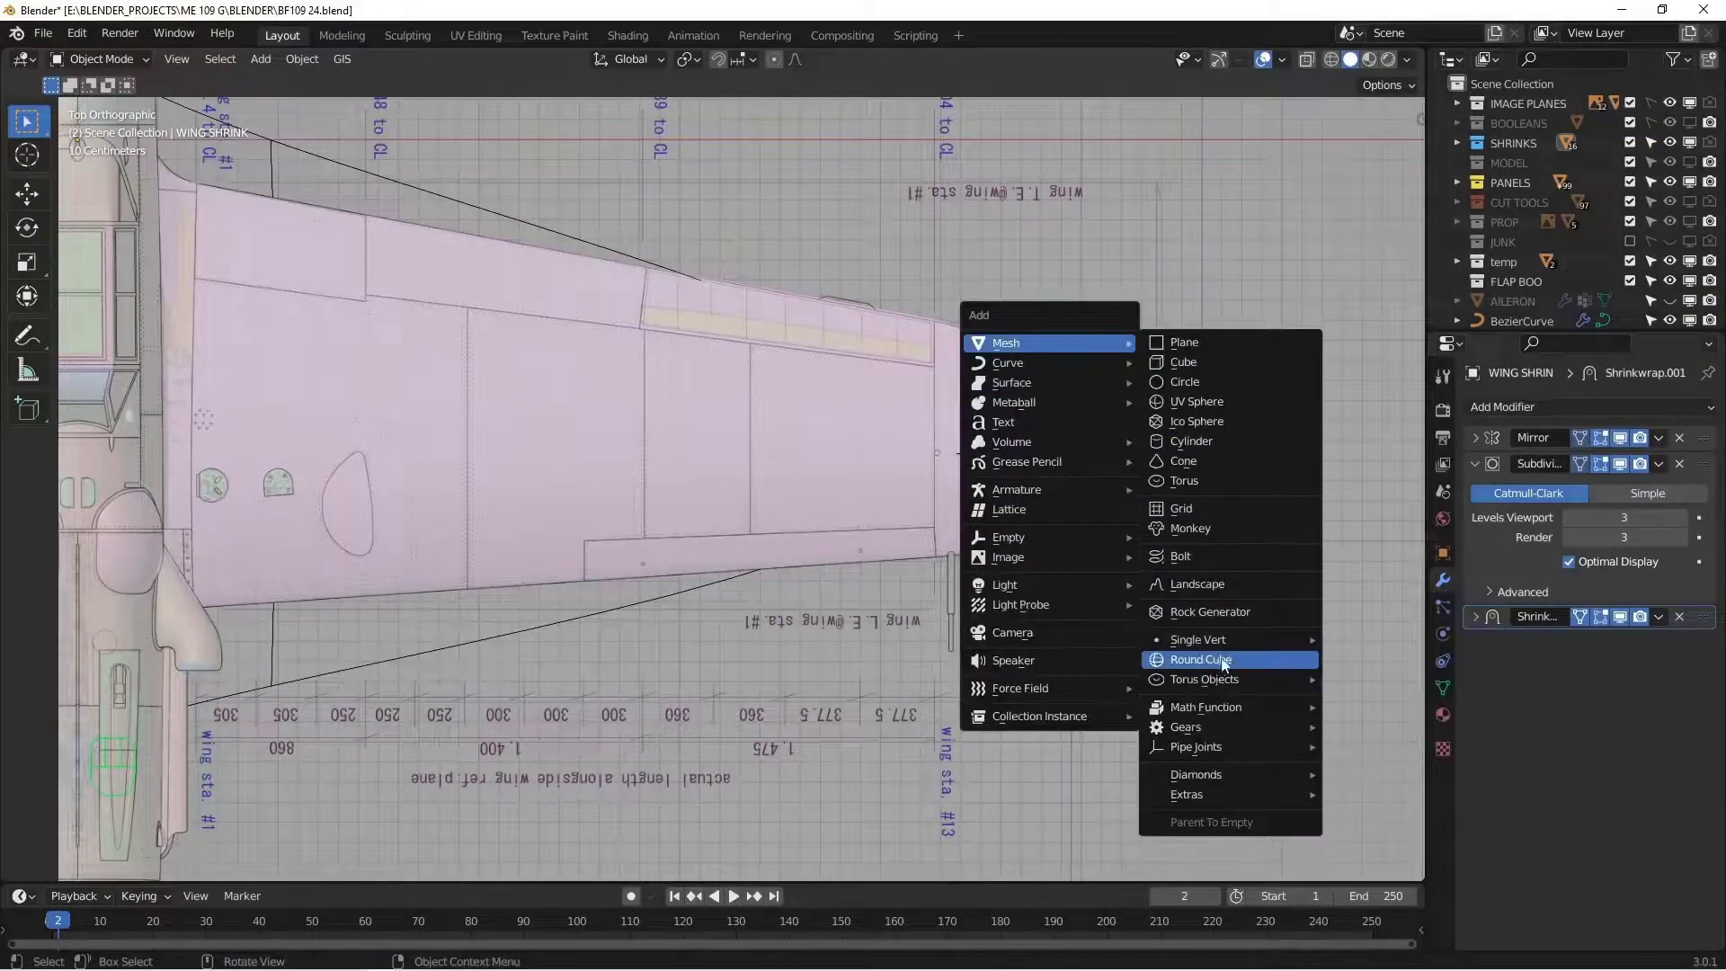
{"action": "left_click", "coordinate": [76, 33]}
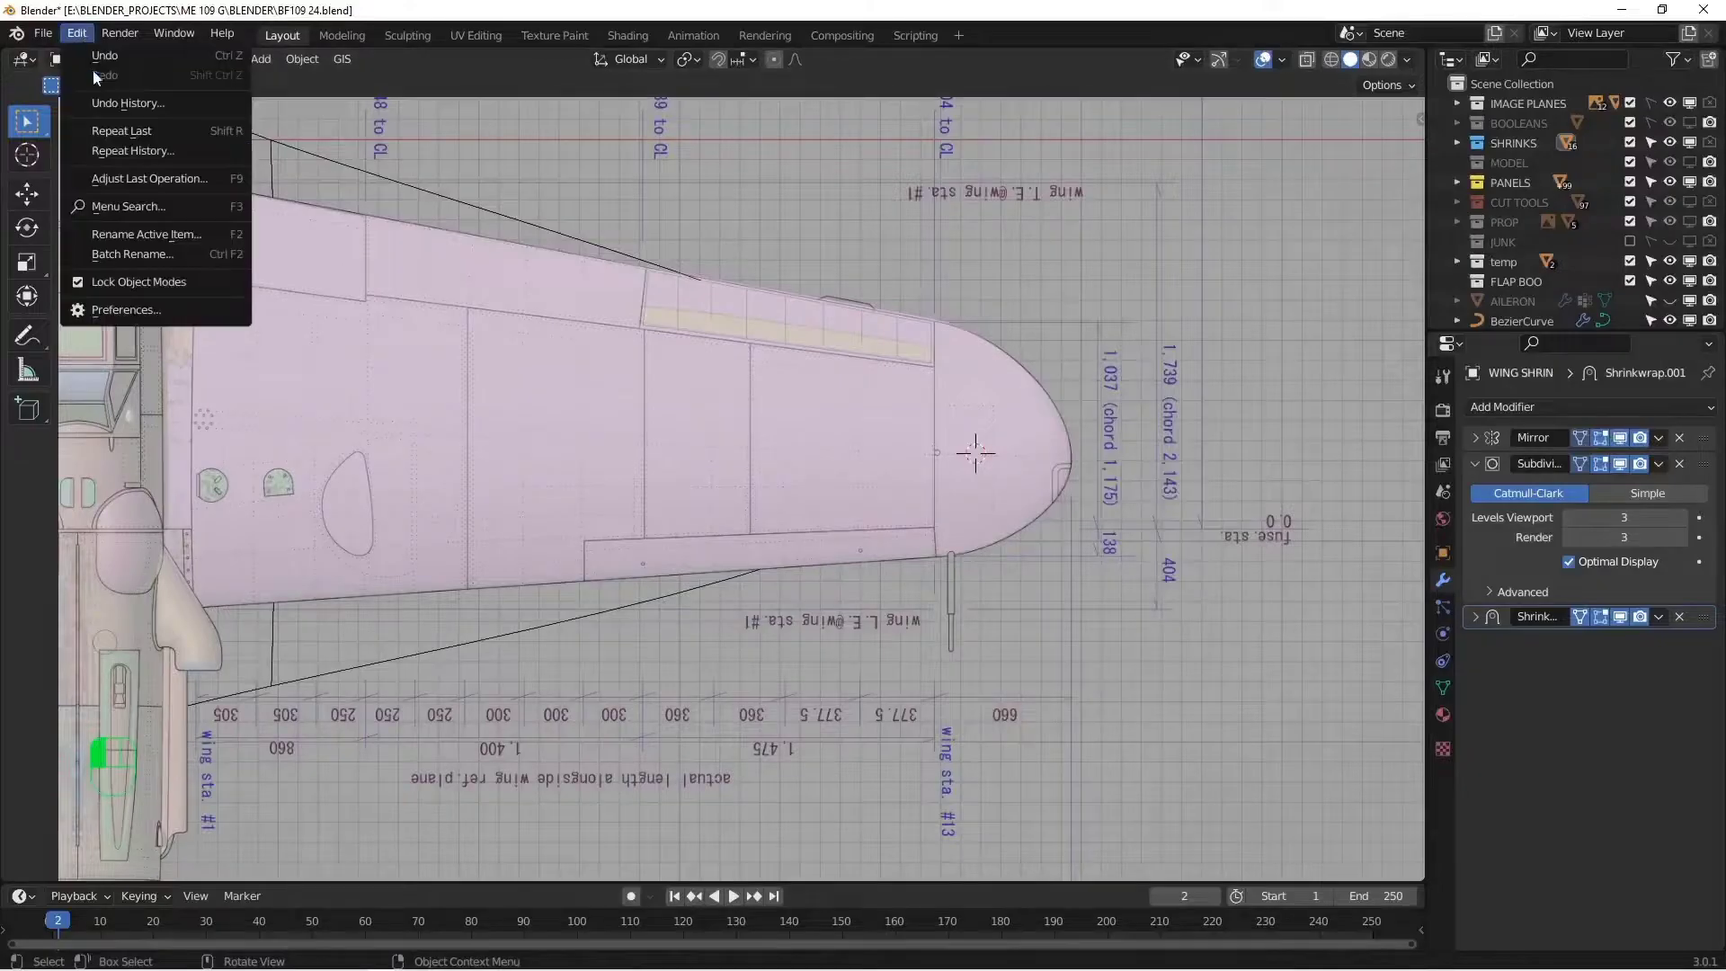
{"action": "left_click", "coordinate": [126, 310]}
{"action": "type", "text": "EA"}
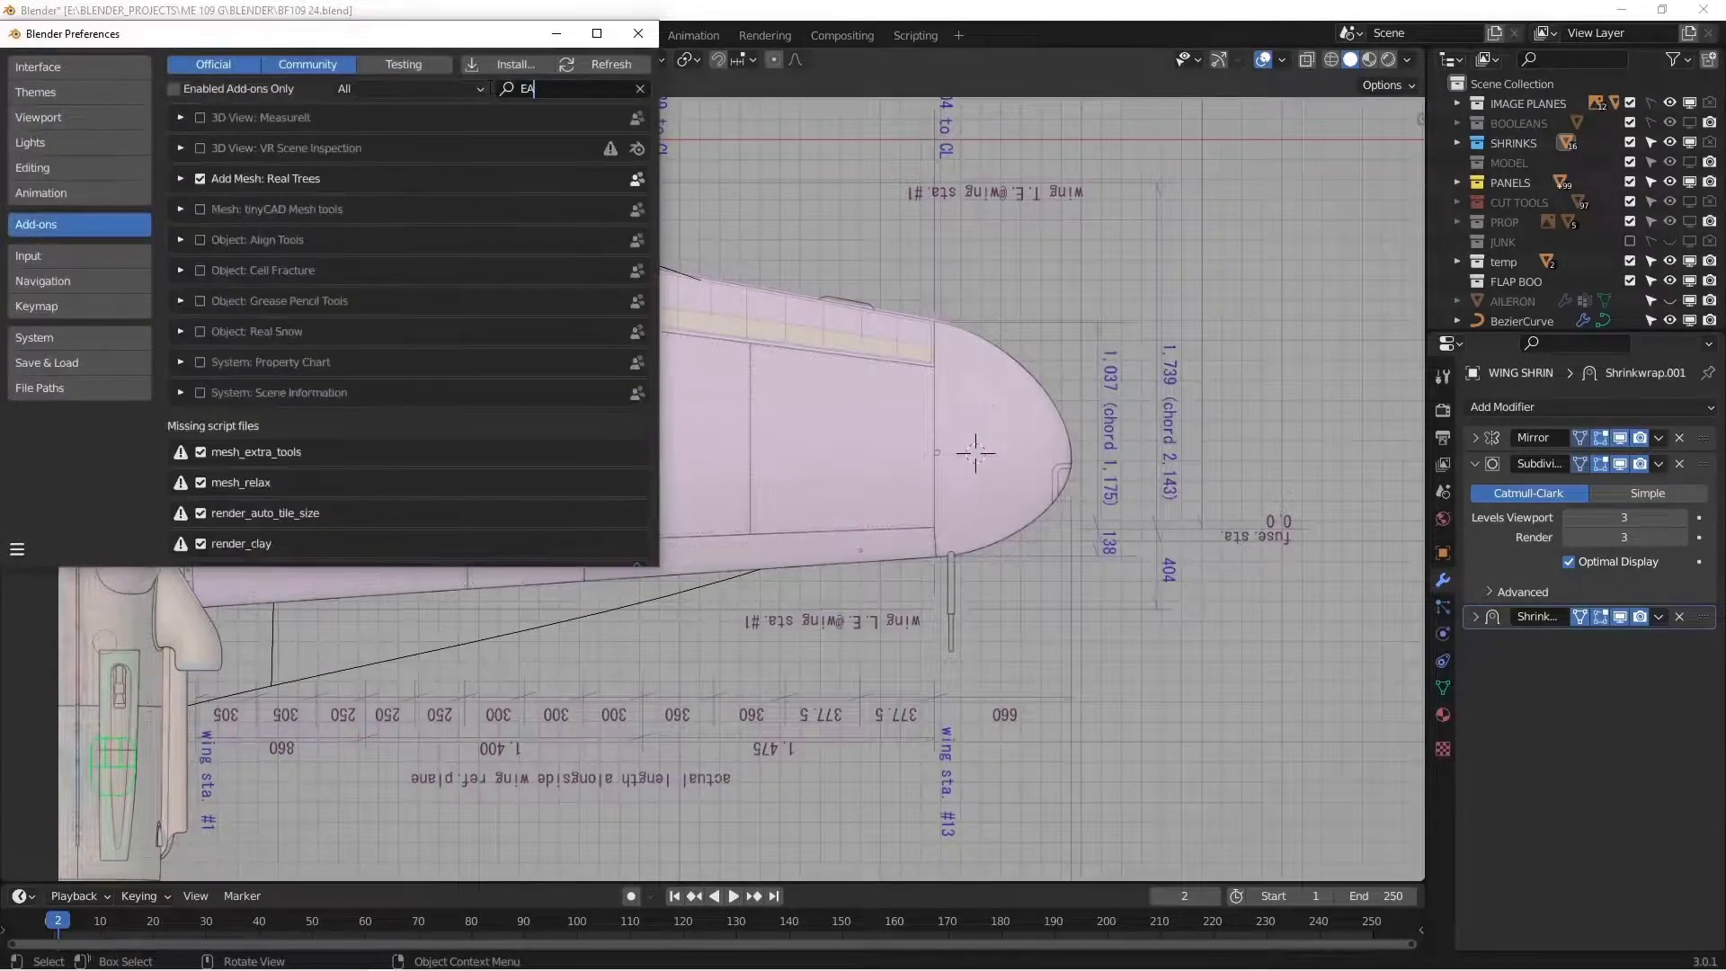
{"action": "key", "text": "BackSpace"}
{"action": "type", "text": "XT"}
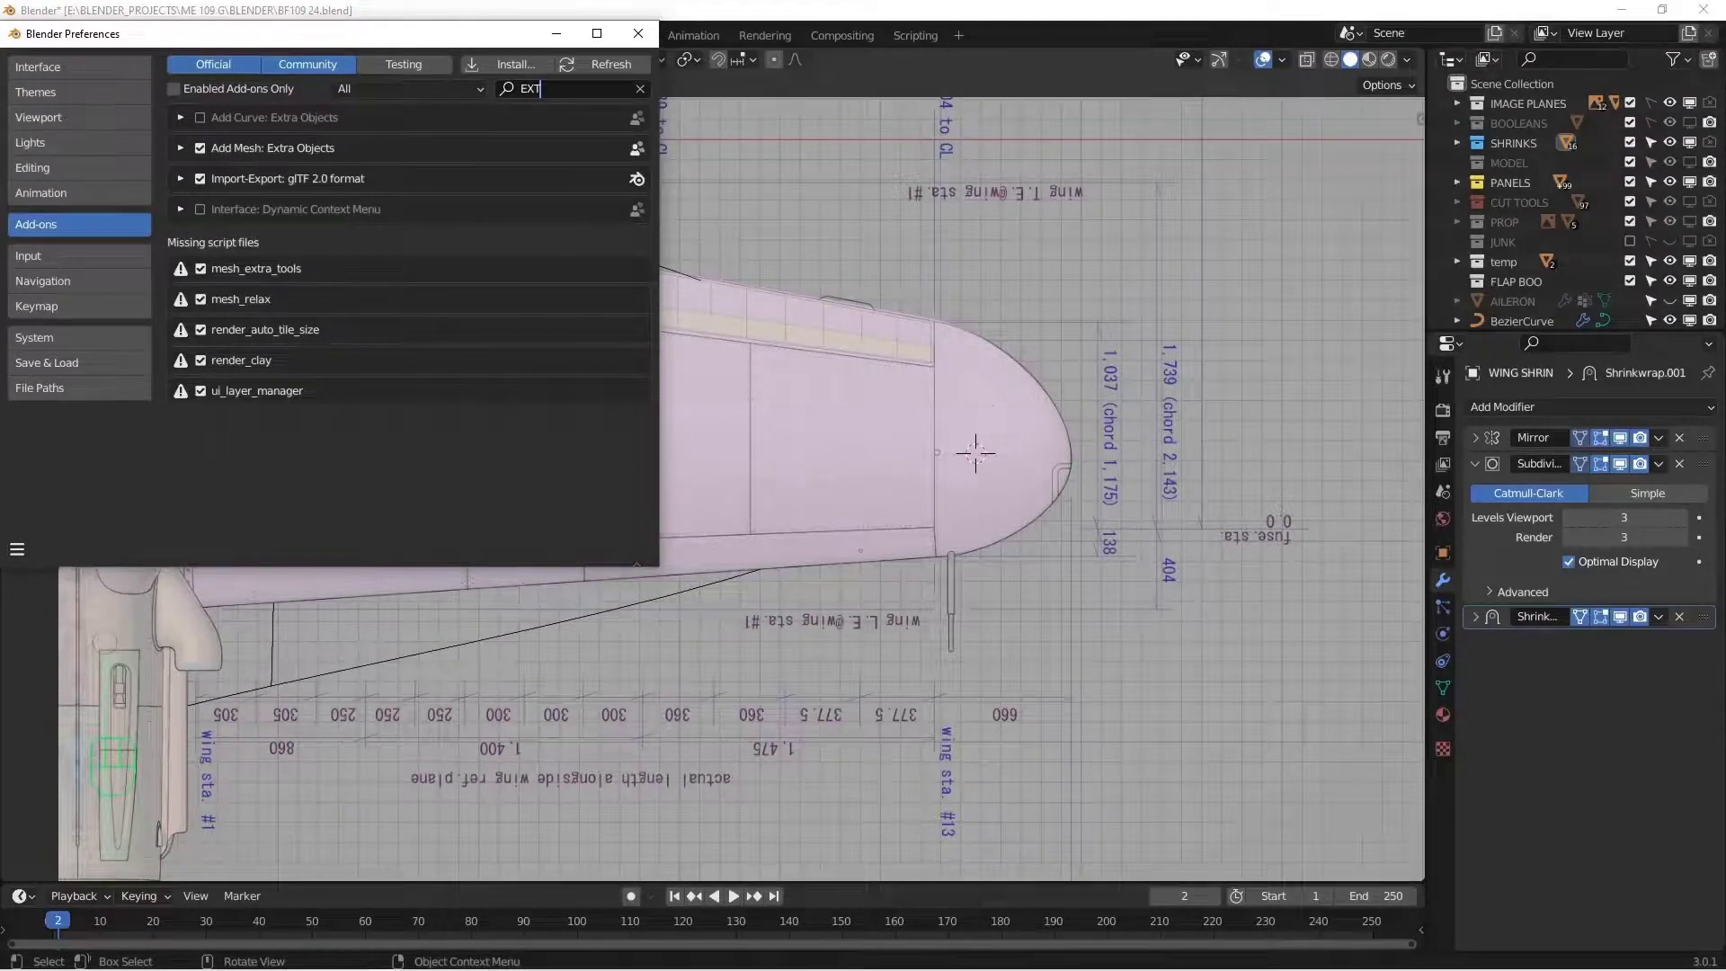
{"action": "left_click", "coordinate": [639, 33]}
- Add a round cube at the wing tip using the Quadsphere preset
{"action": "key", "text": "shift+a"}
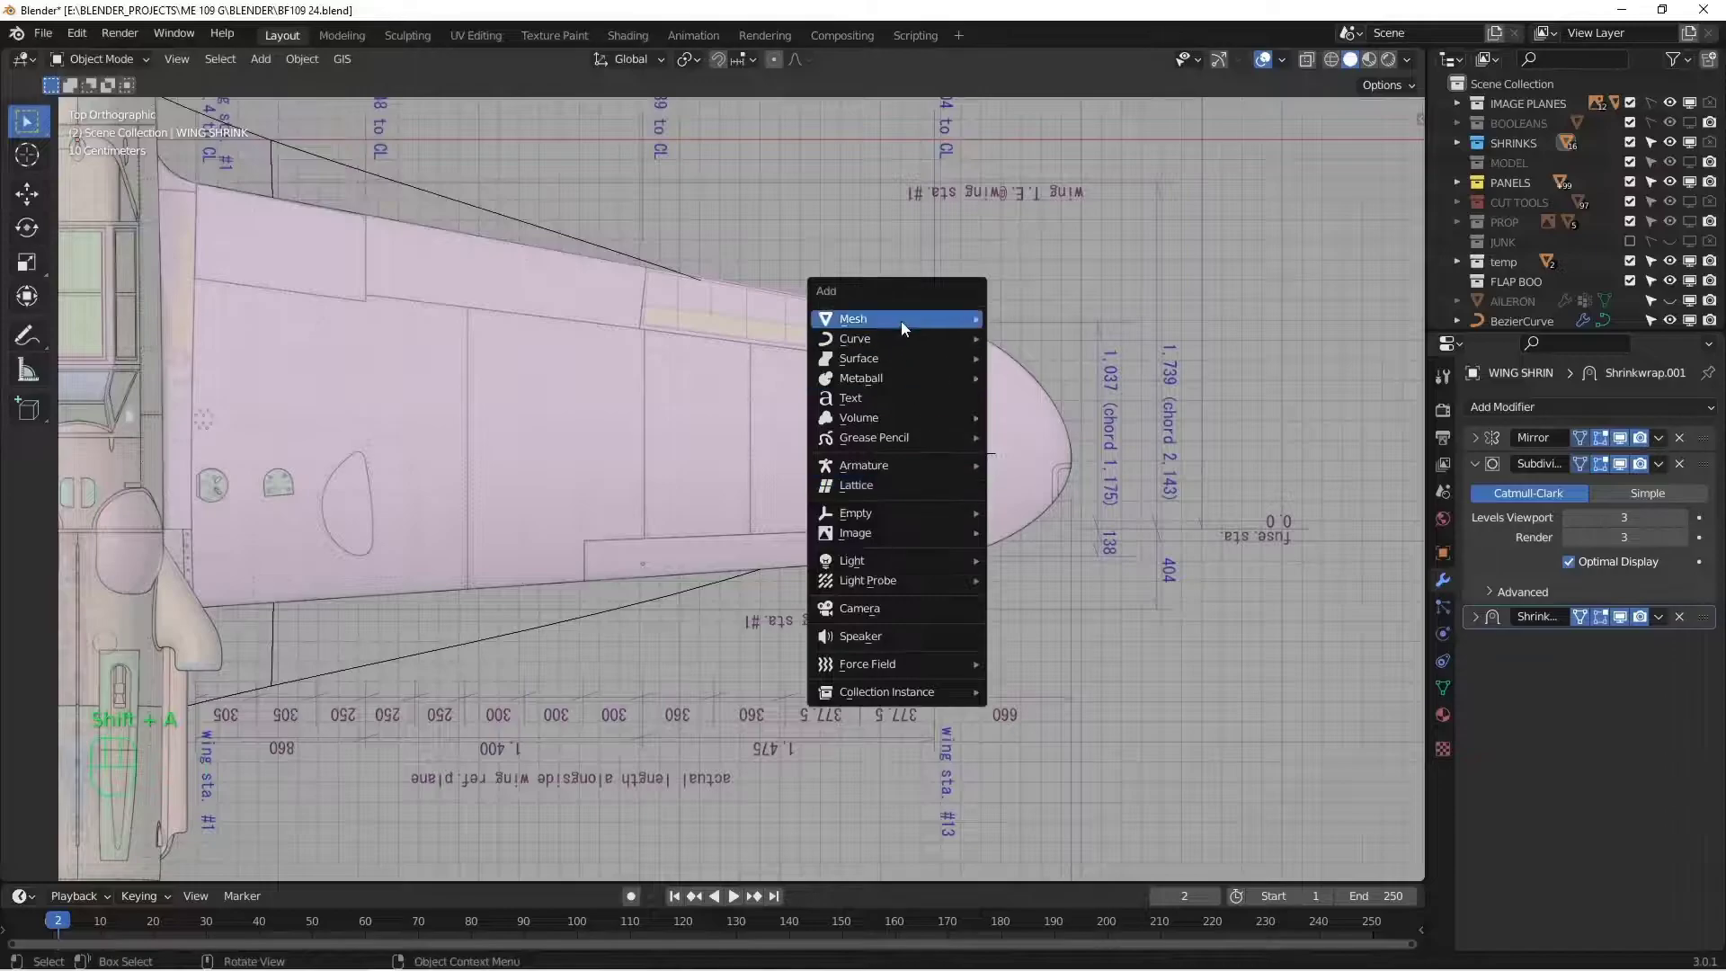
{"action": "mouse_move", "coordinate": [901, 321]}
{"action": "left_click", "coordinate": [1058, 628]}
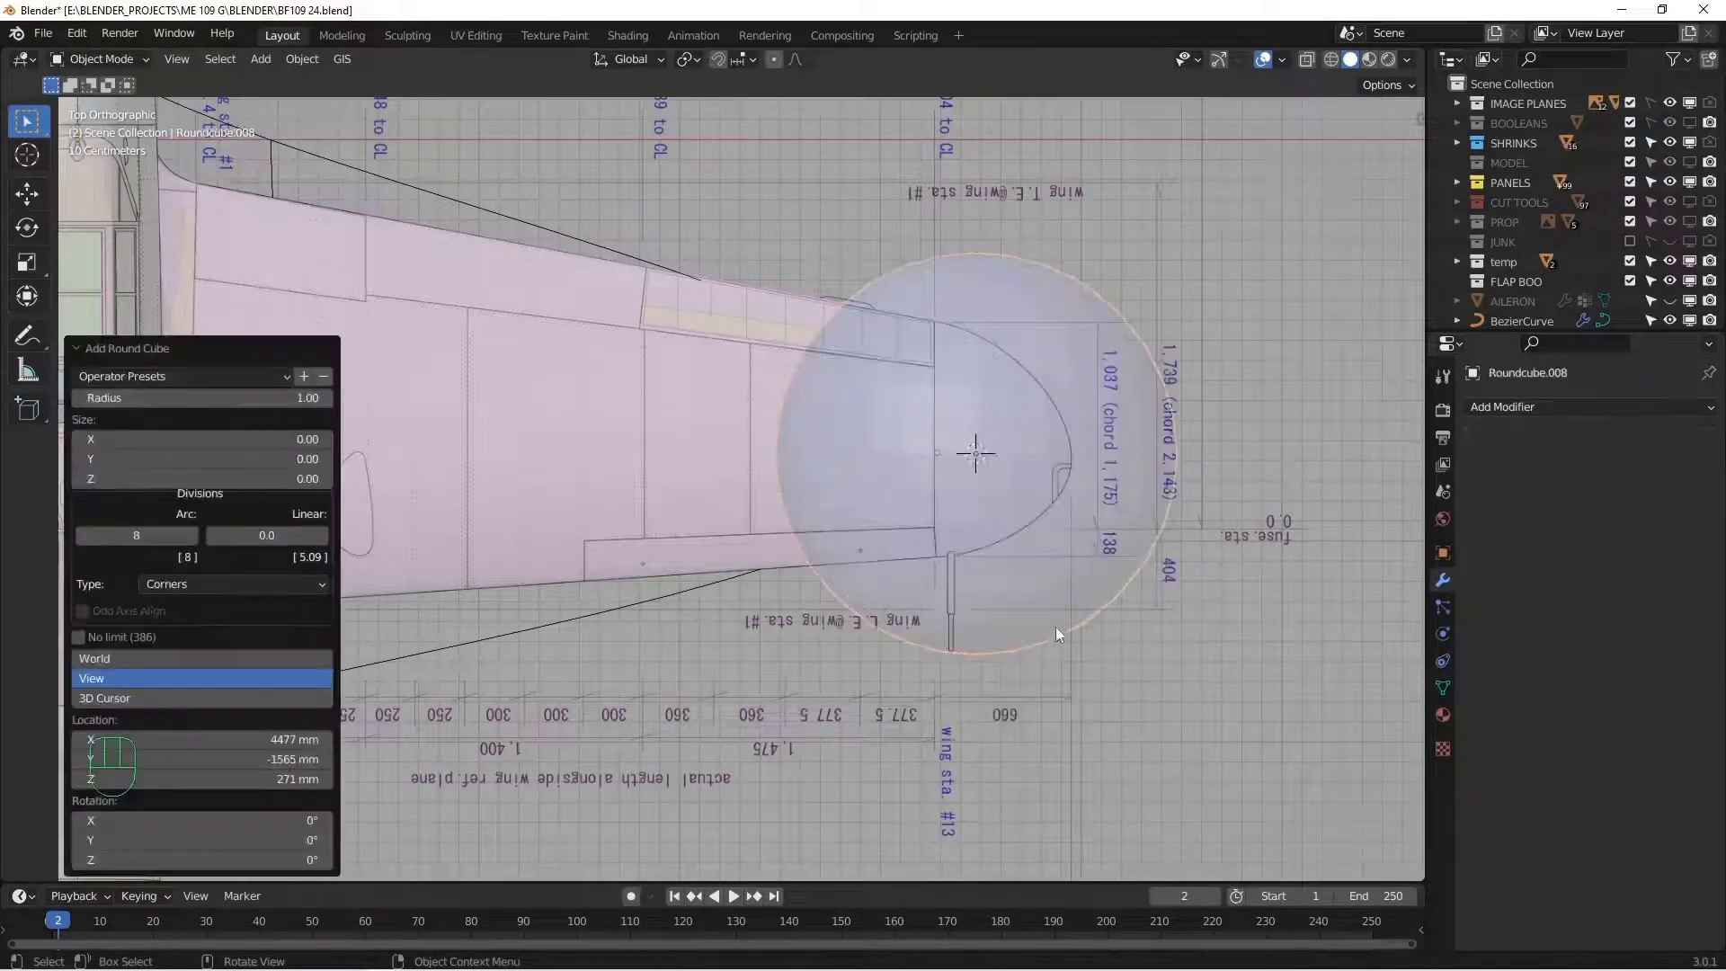
{"action": "left_click", "coordinate": [278, 377]}
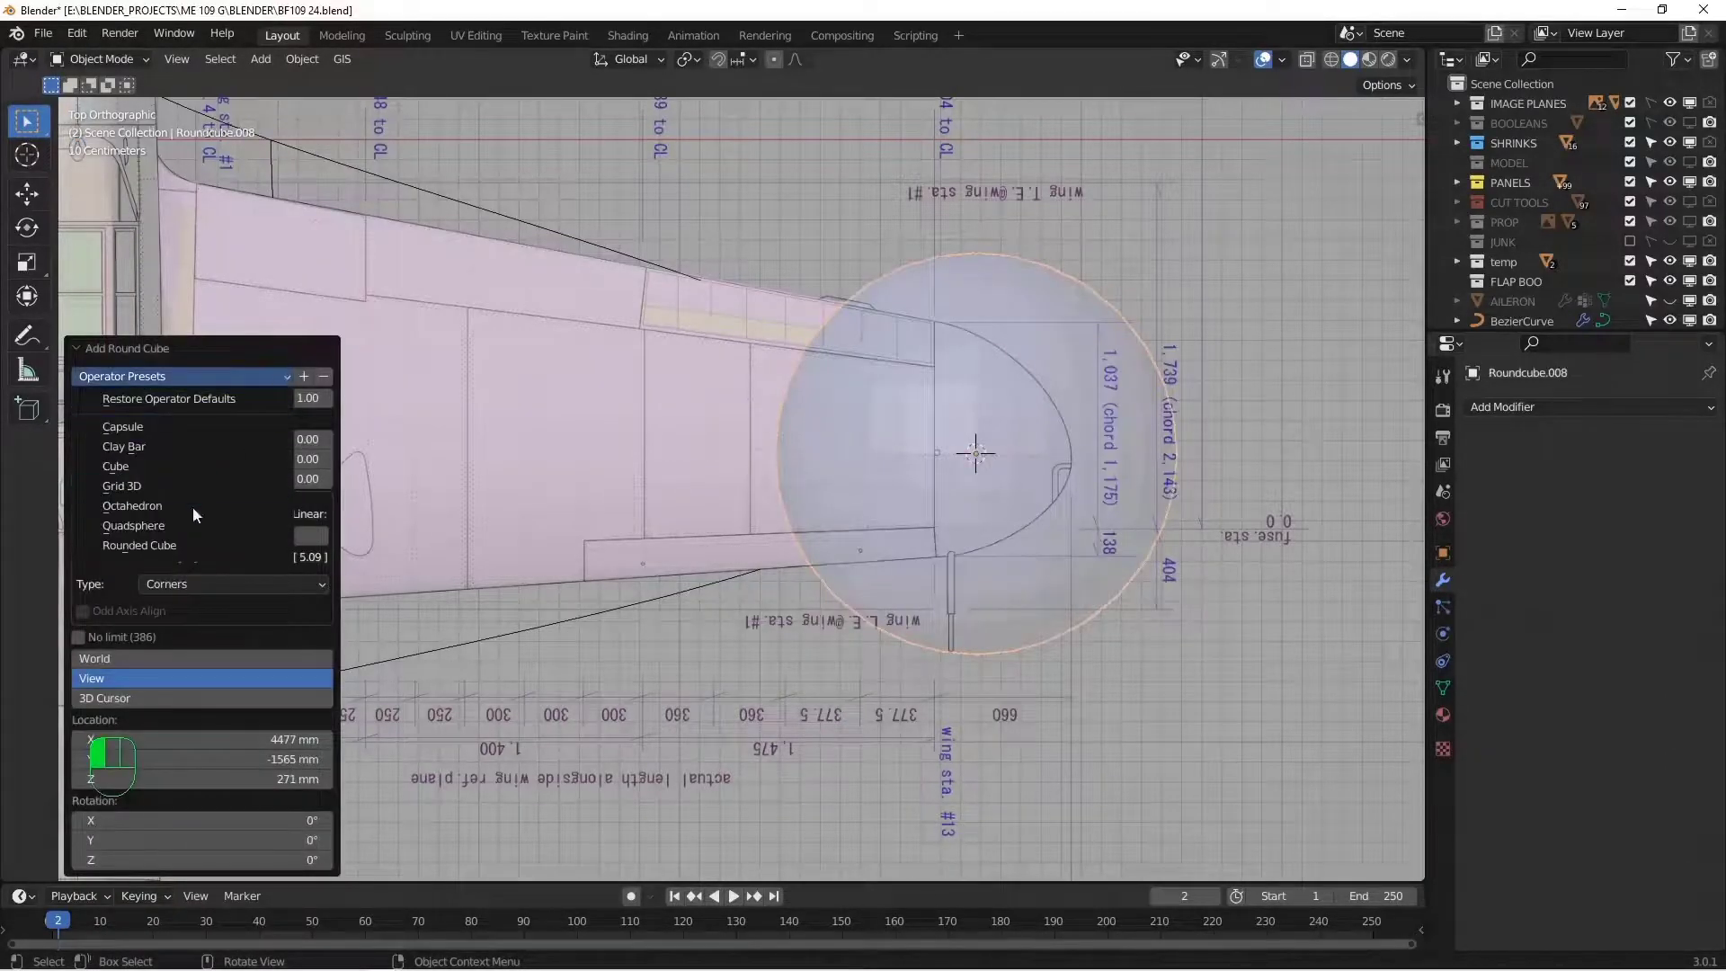
{"action": "left_click", "coordinate": [175, 543]}
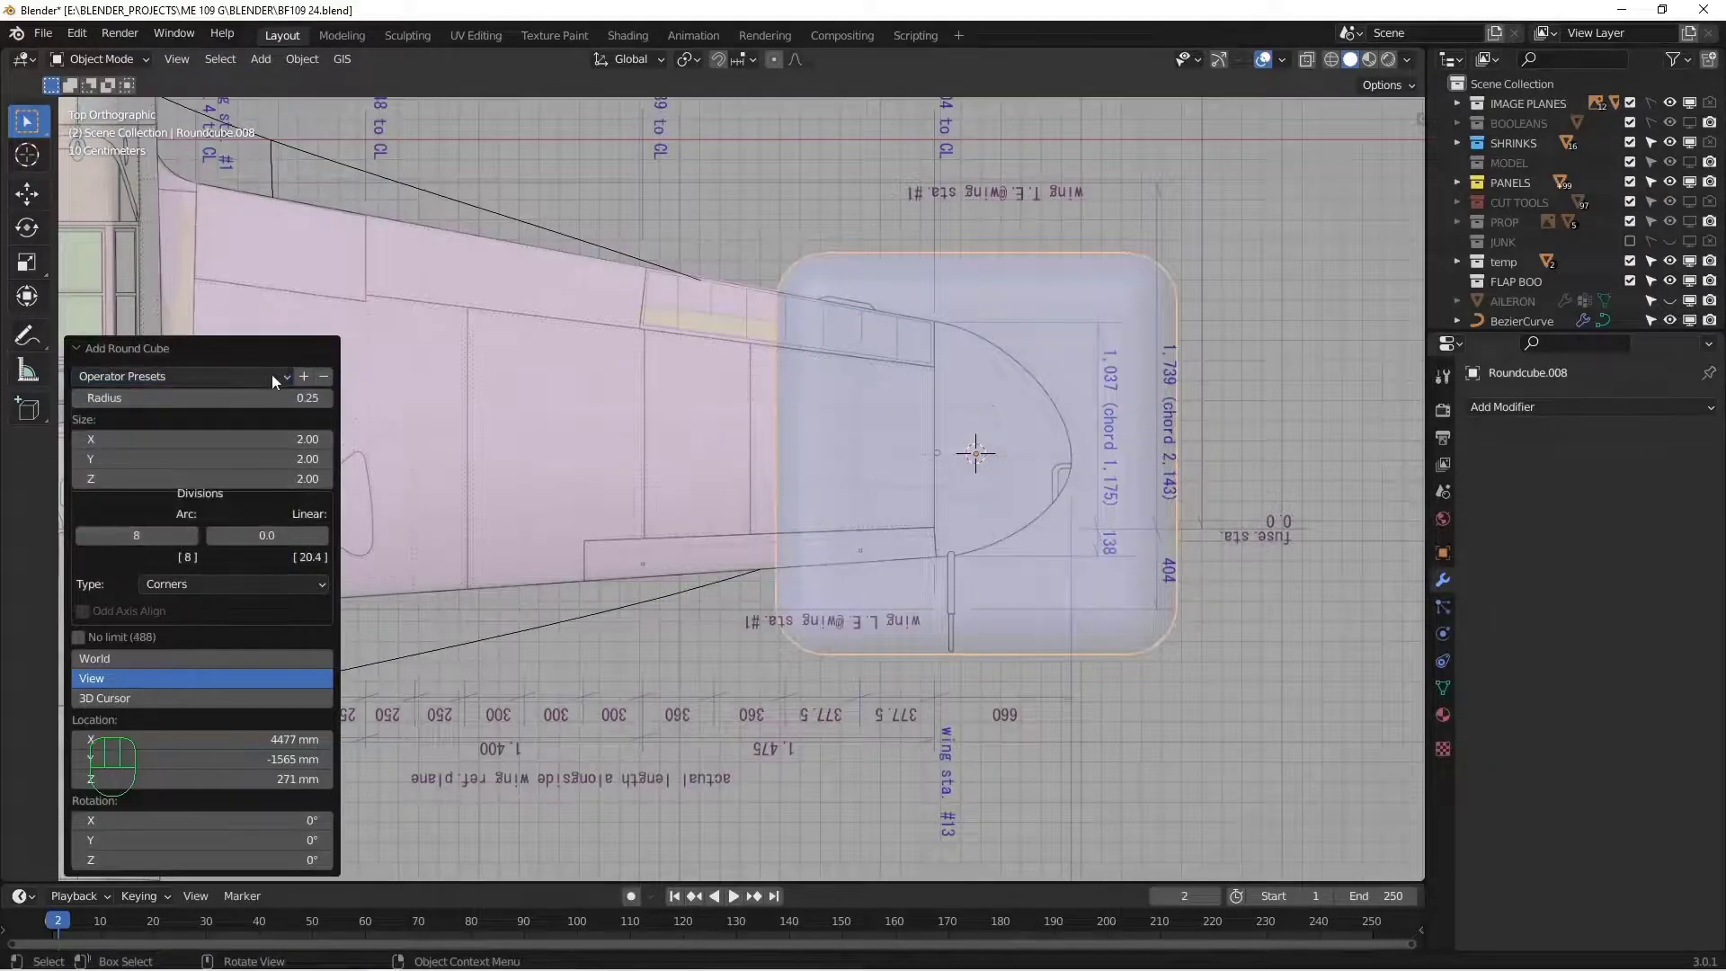
{"action": "left_click", "coordinate": [271, 374]}
{"action": "left_click", "coordinate": [163, 530]}
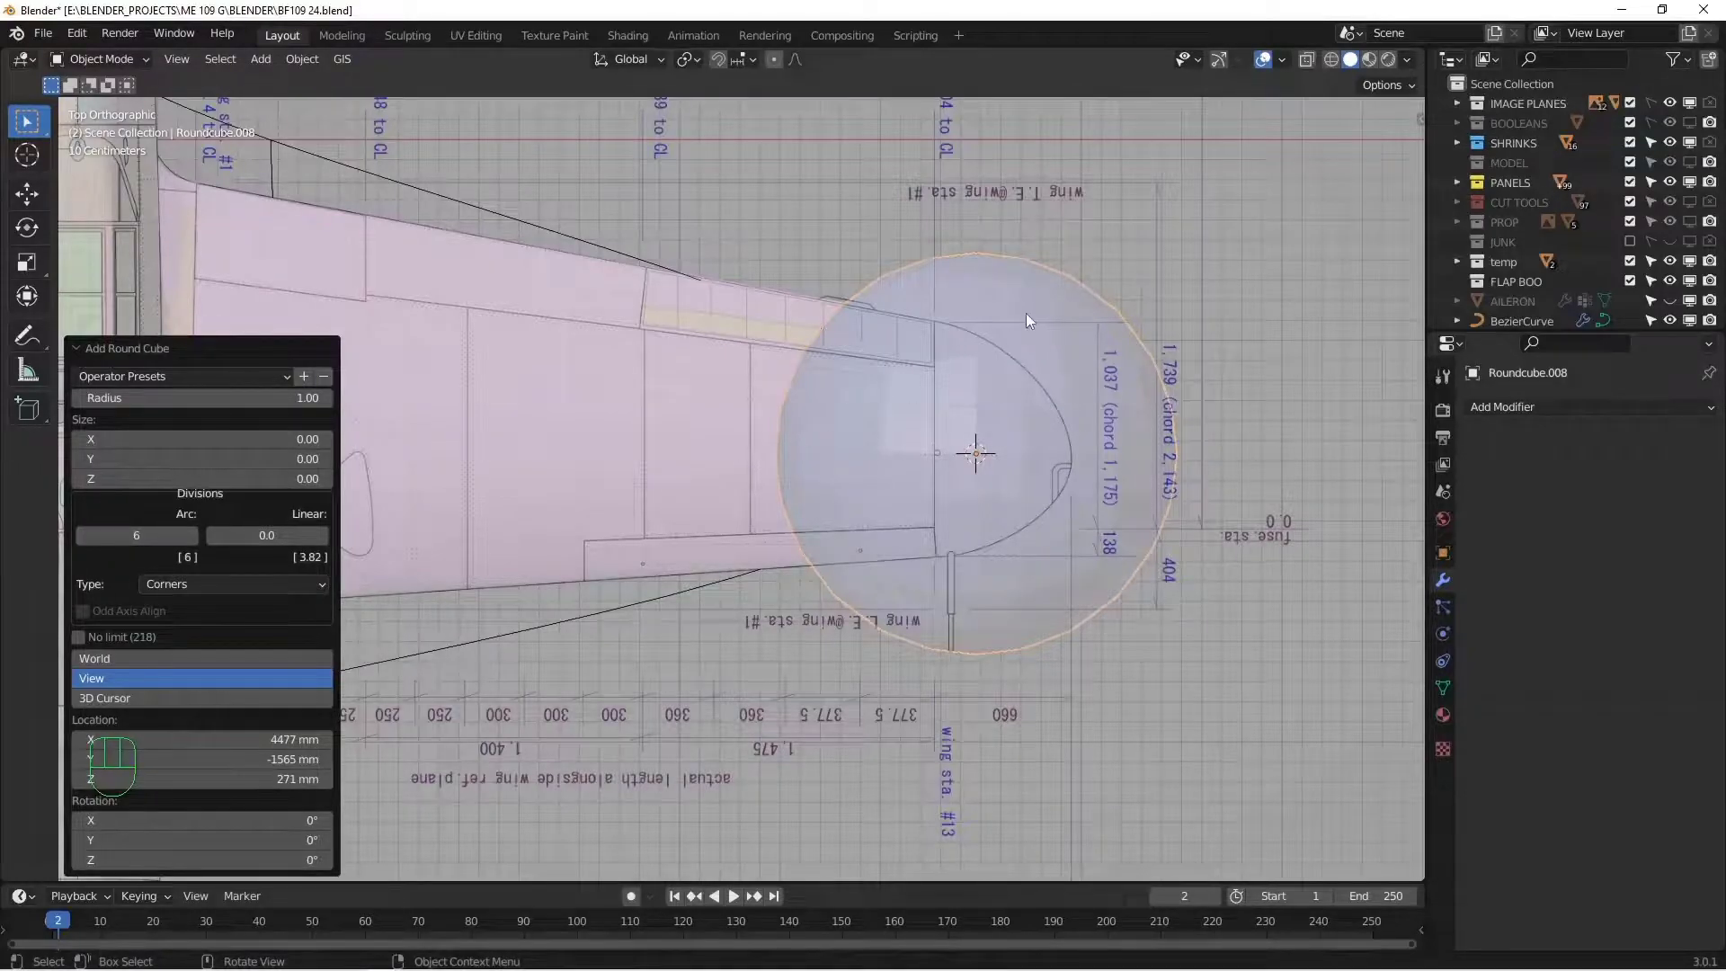
- Delete the inboard half of the quadsphere's faces in wireframe, leaving a half sphere, and return to solid shading
{"action": "key", "text": "Tab"}
{"action": "key", "text": "z"}
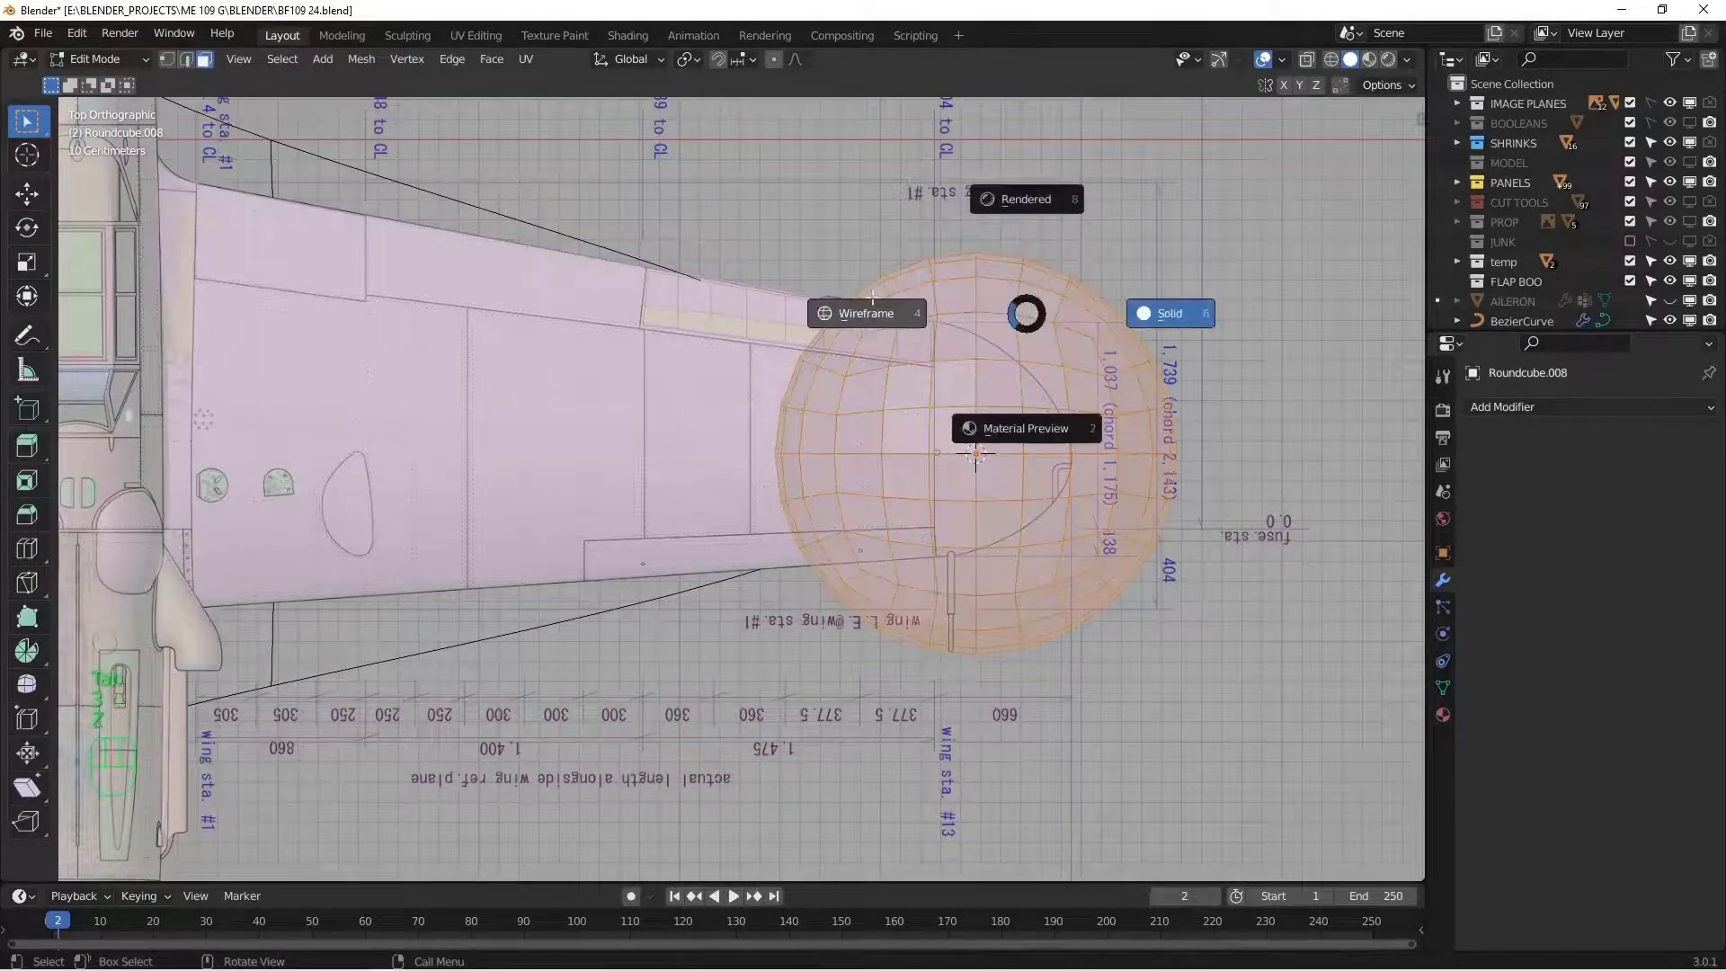
{"action": "left_click", "coordinate": [867, 313]}
{"action": "left_click_drag", "start_coordinate": [772, 216], "coordinate": [985, 716]}
{"action": "key", "text": "x"}
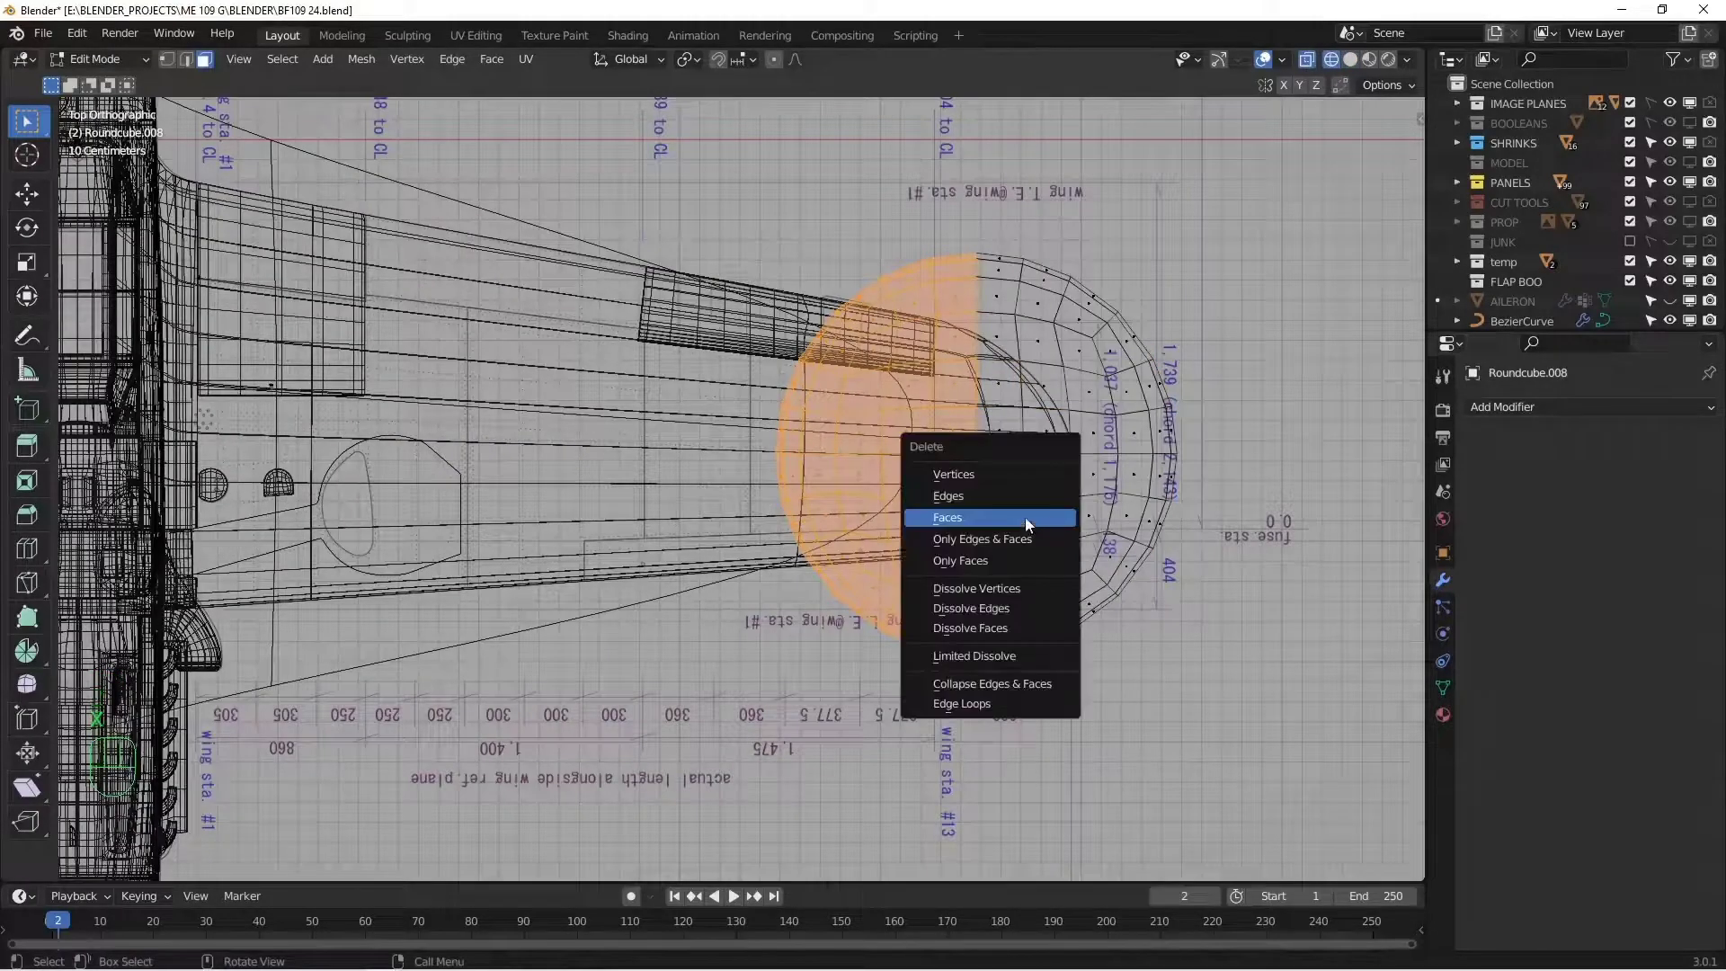
{"action": "left_click", "coordinate": [1025, 516]}
{"action": "key", "text": "z"}
{"action": "left_click", "coordinate": [1160, 512]}
{"action": "middle_click_drag", "start_coordinate": [1160, 512], "coordinate": [985, 484]}
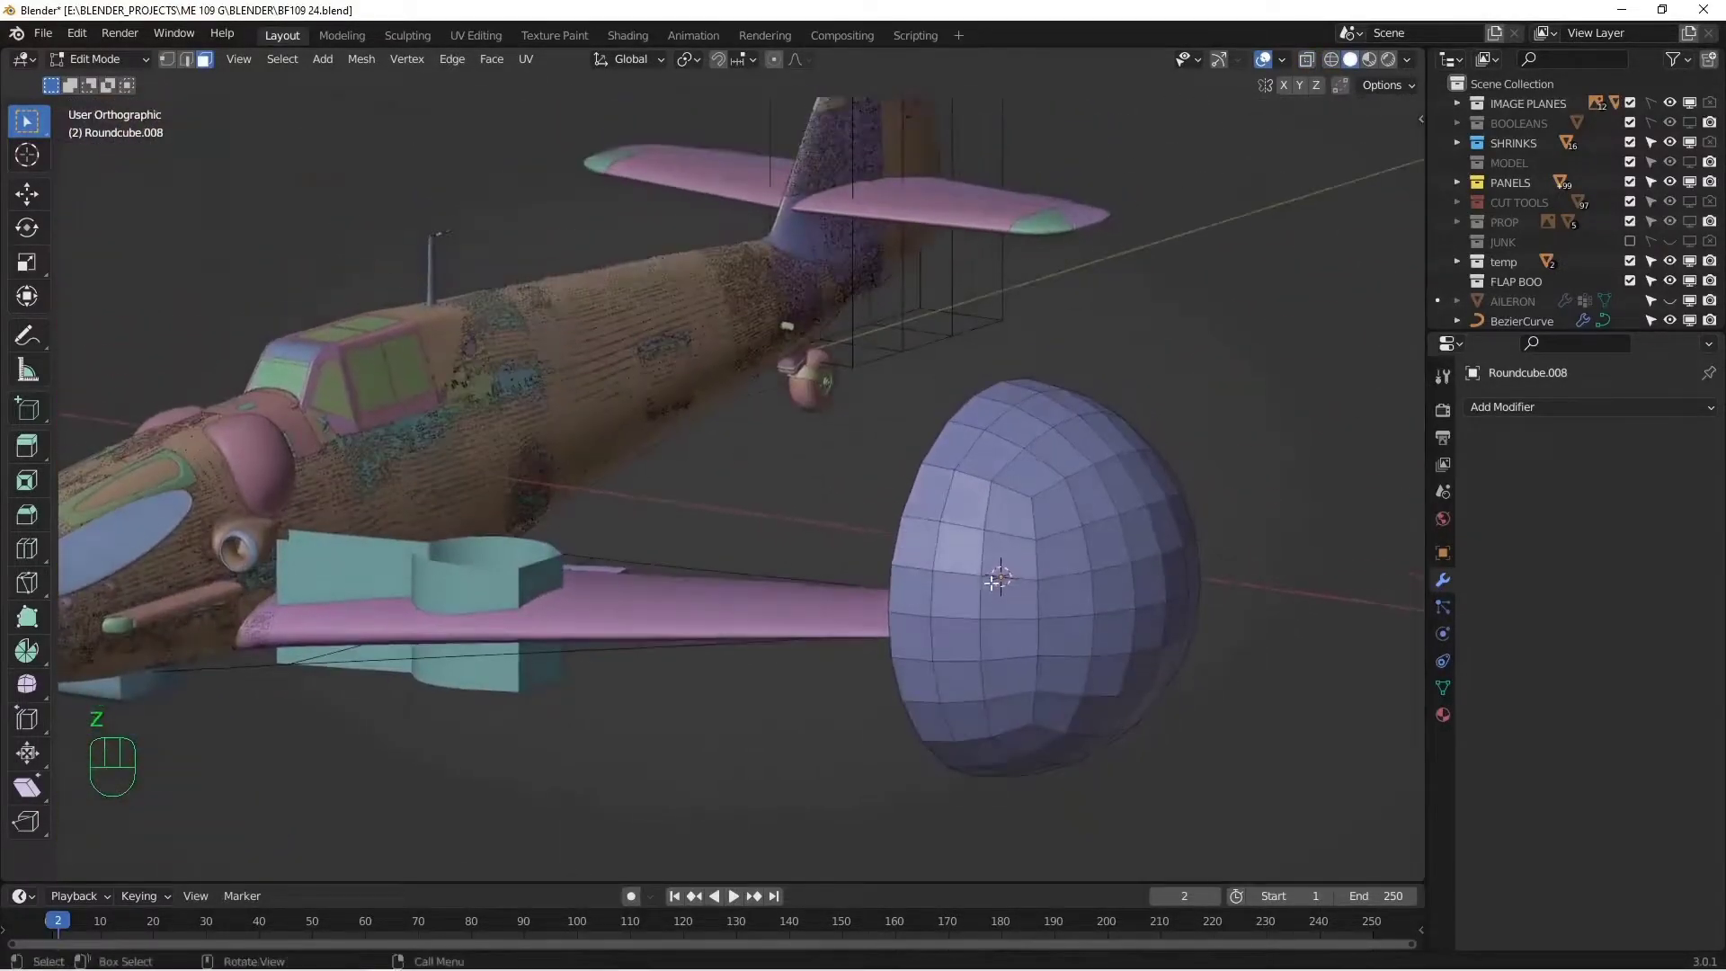
- Mark the half sphere's horizontal middle edge loop as a seam and deselect everything
{"action": "key", "text": "ctrl+e"}
{"action": "left_click", "coordinate": [1007, 617]}
{"action": "key", "text": "alt+a"}
{"action": "middle_click_drag", "start_coordinate": [1007, 617], "coordinate": [1090, 641], "text": "alt"}
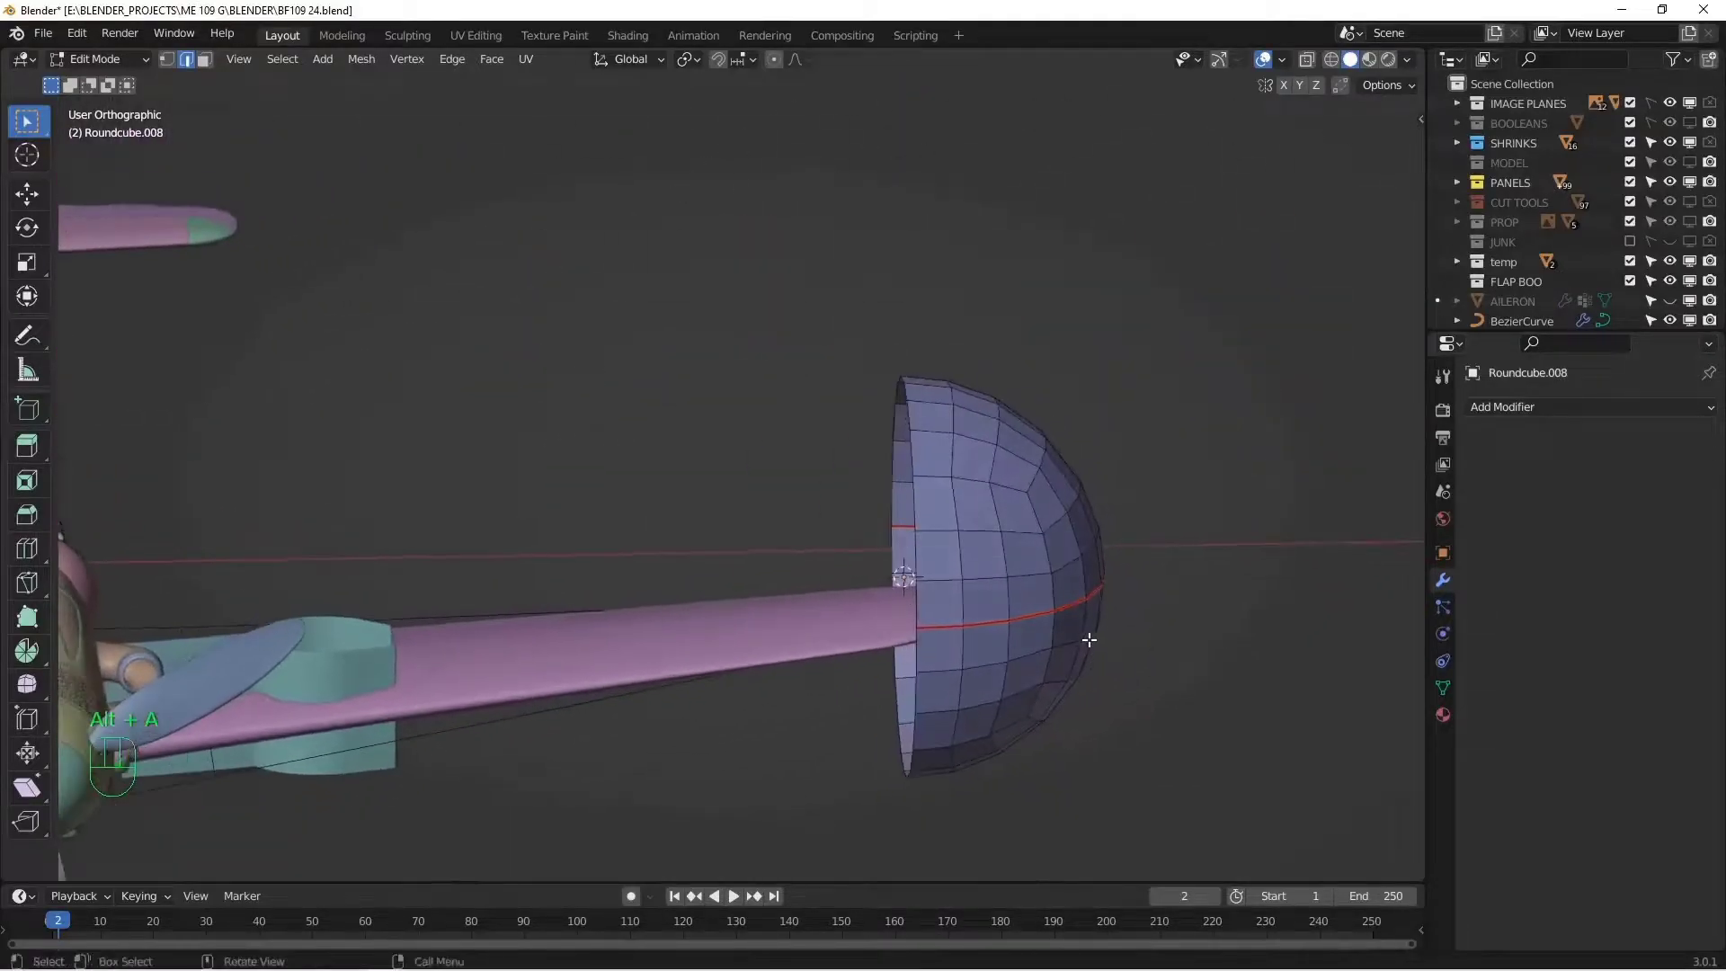
- Move the half sphere about -215 mm in X and -251 mm in Z onto the wing's end, and scale it to about 0.589
{"action": "key", "text": "Tab"}
{"action": "key", "text": "KP_1"}
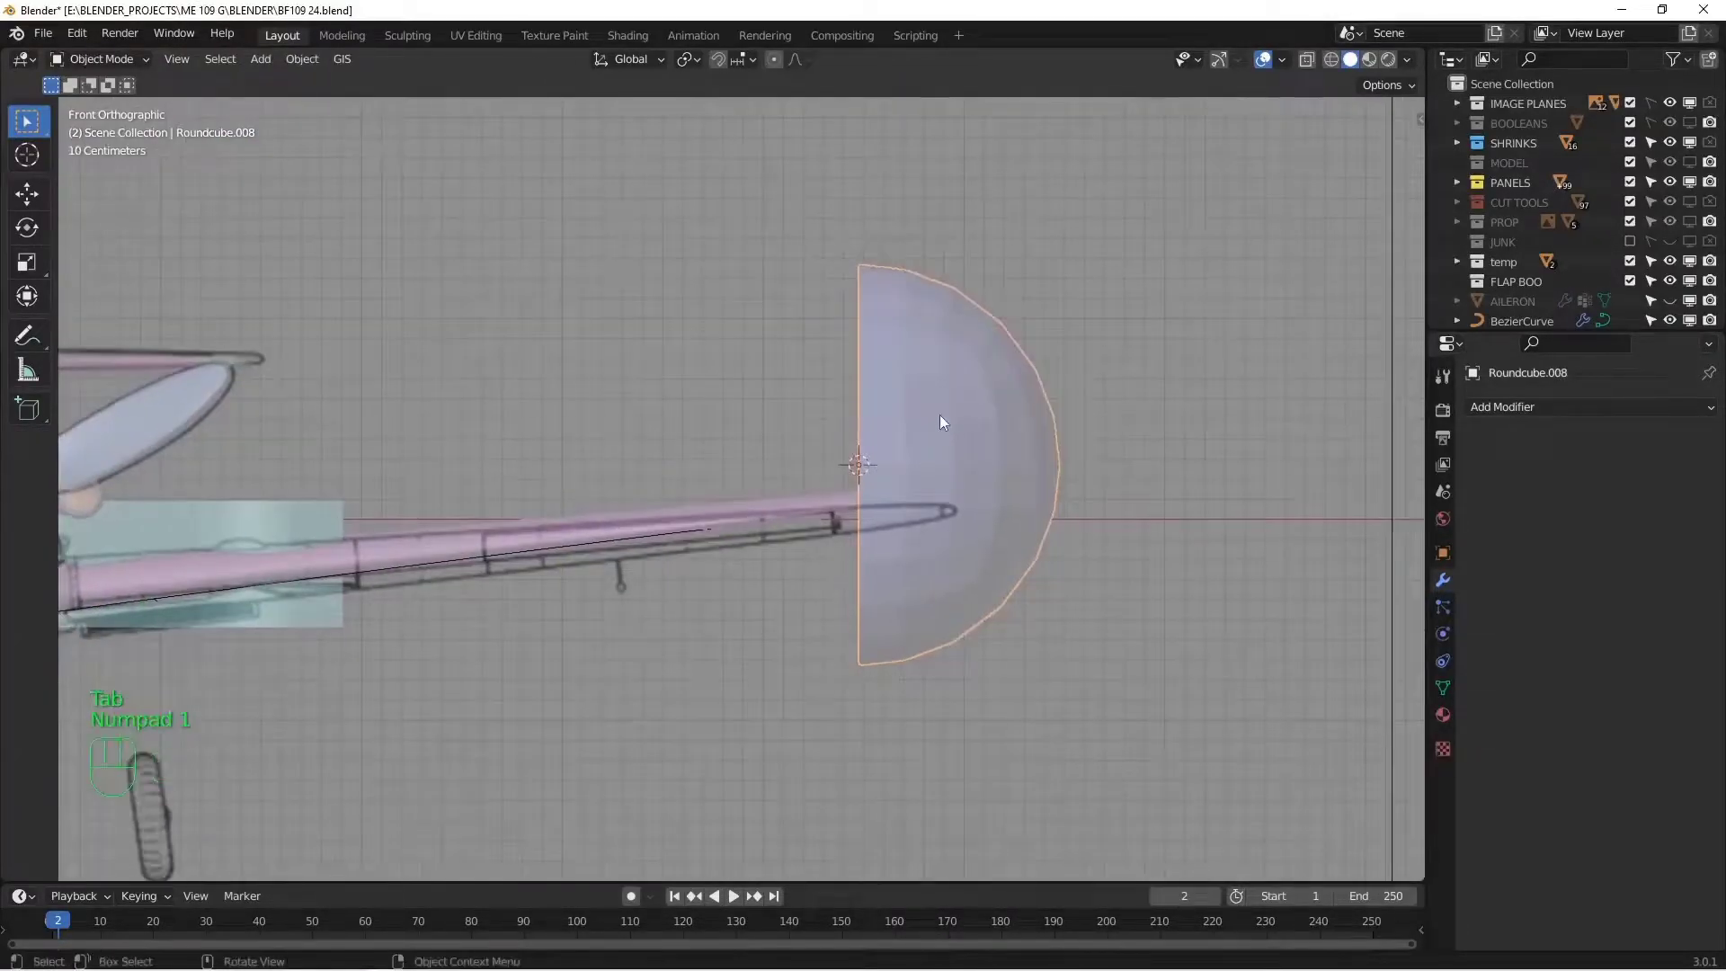
{"action": "key", "text": "g"}
{"action": "left_click", "coordinate": [898, 466]}
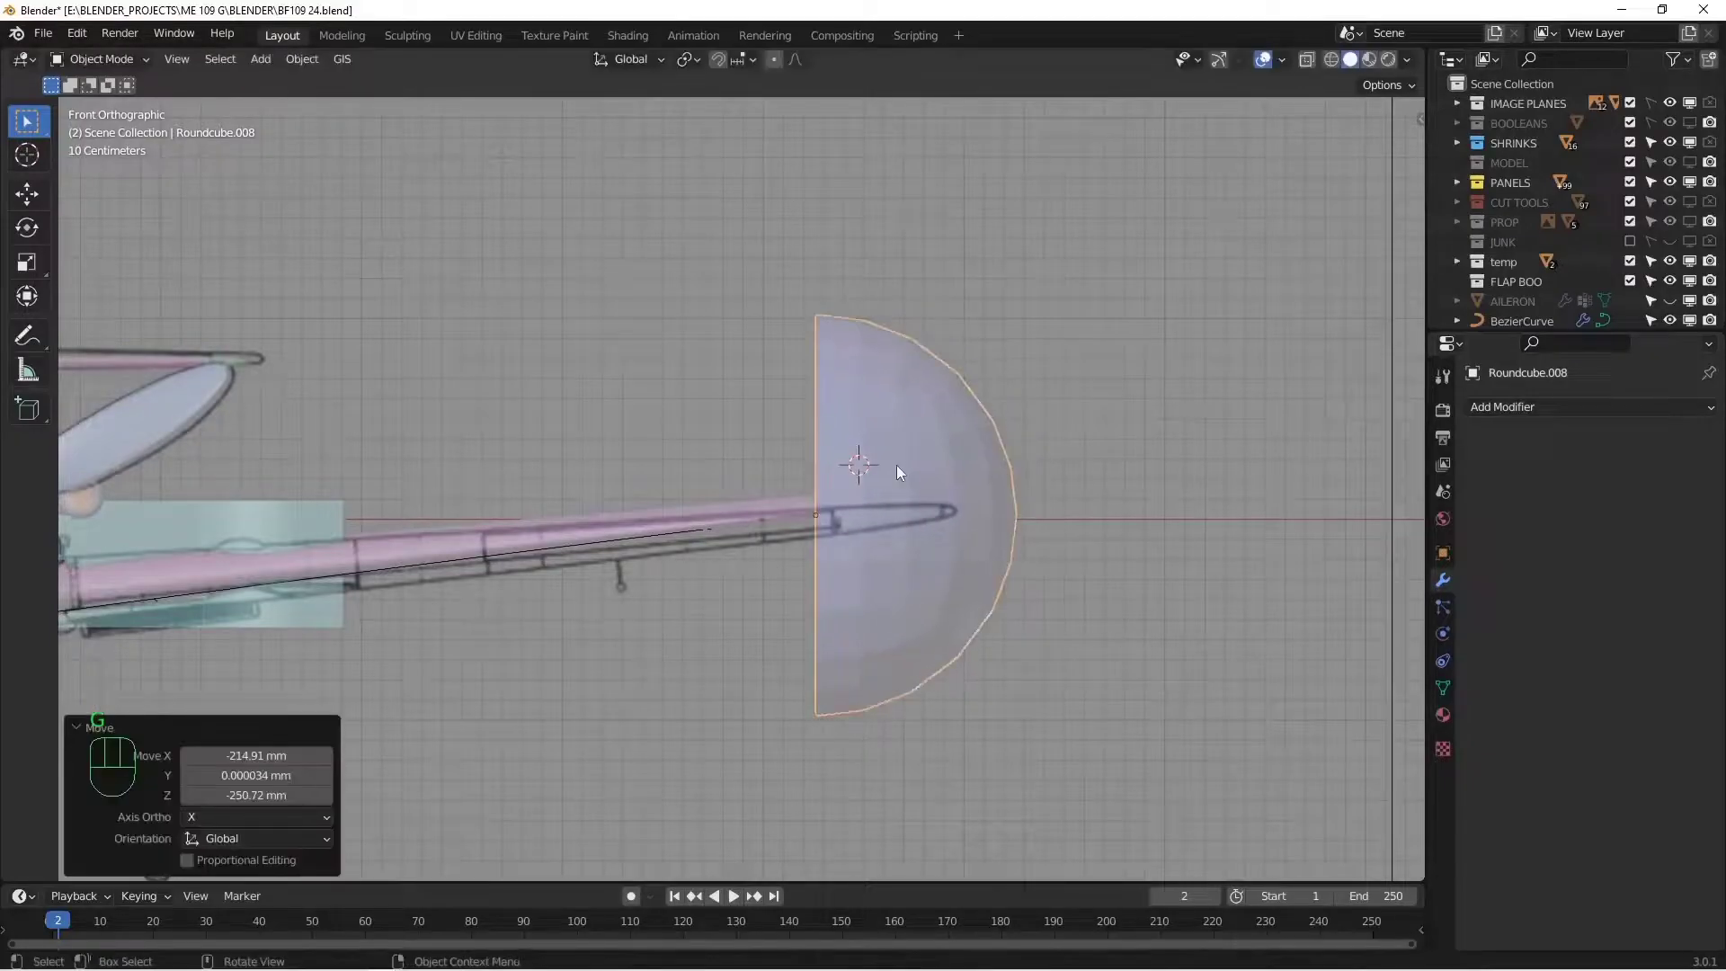
{"action": "key", "text": "KP_7"}
{"action": "middle_click_drag", "start_coordinate": [897, 466], "coordinate": [890, 539], "text": "shift"}
{"action": "key", "text": "s"}
{"action": "left_click", "coordinate": [930, 422]}
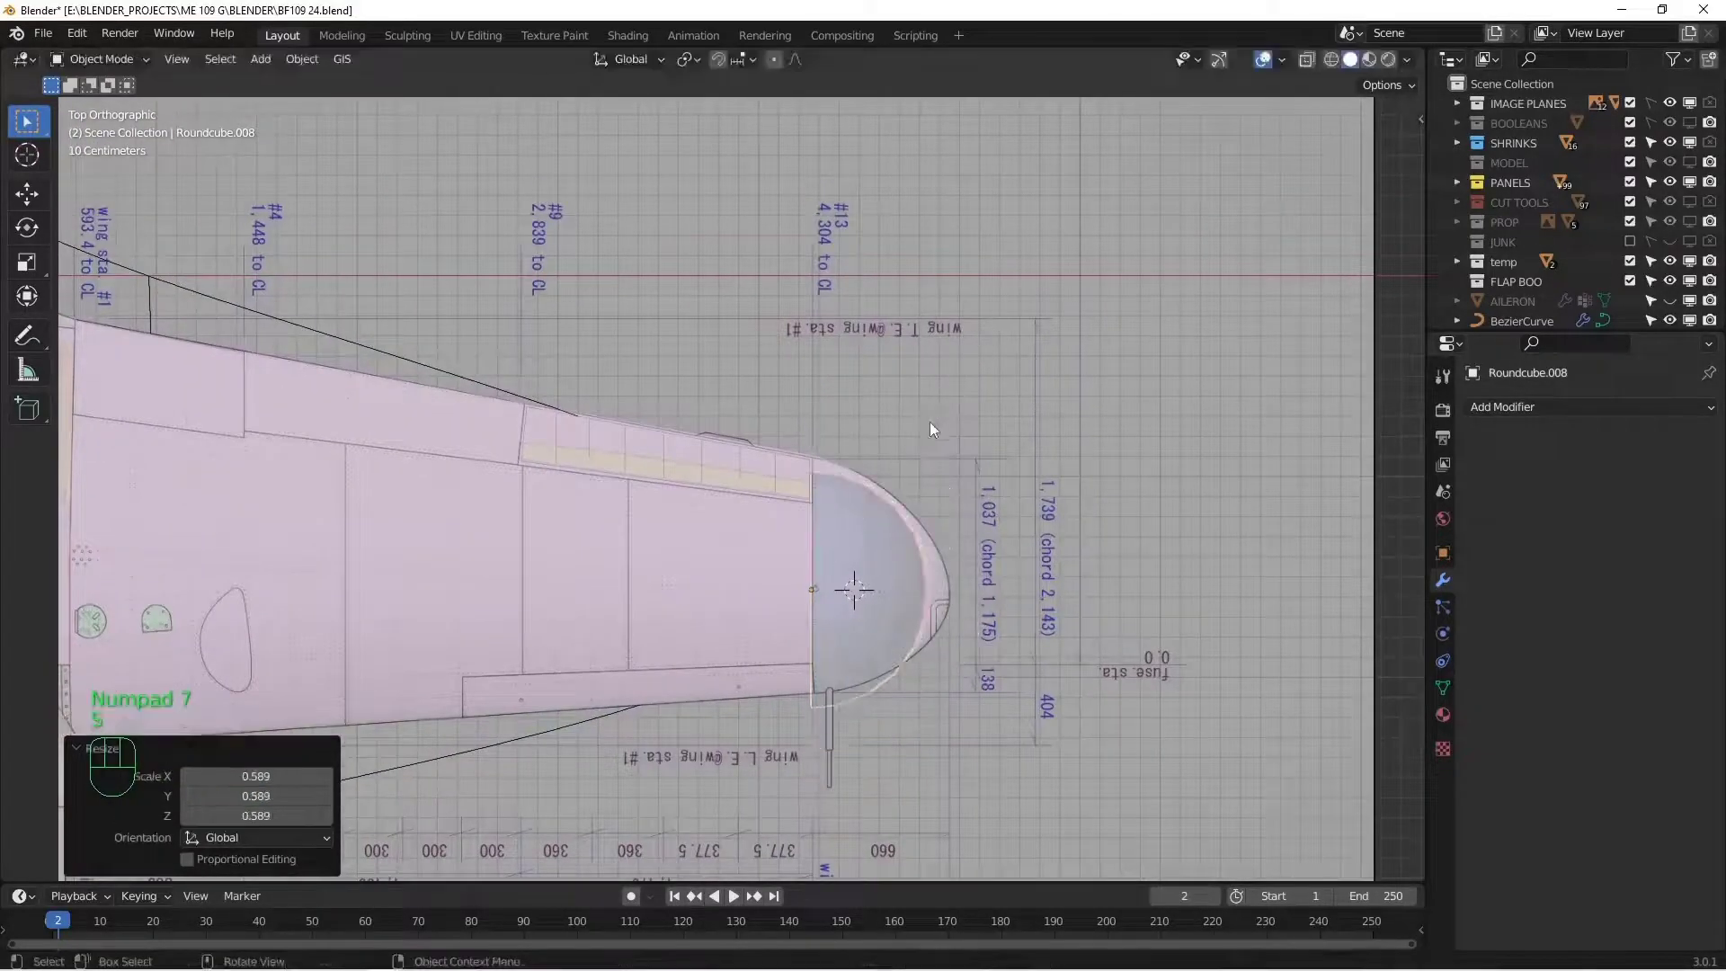
- Shift the half sphere about 62 mm in Y and stretch it along X by about 1.202 to match the tip outline
{"action": "scroll", "coordinate": [920, 483], "scroll_direction": "up", "scroll_amount": 2}
{"action": "key", "text": "g"}
{"action": "left_click", "coordinate": [883, 579]}
{"action": "key", "text": "s"}
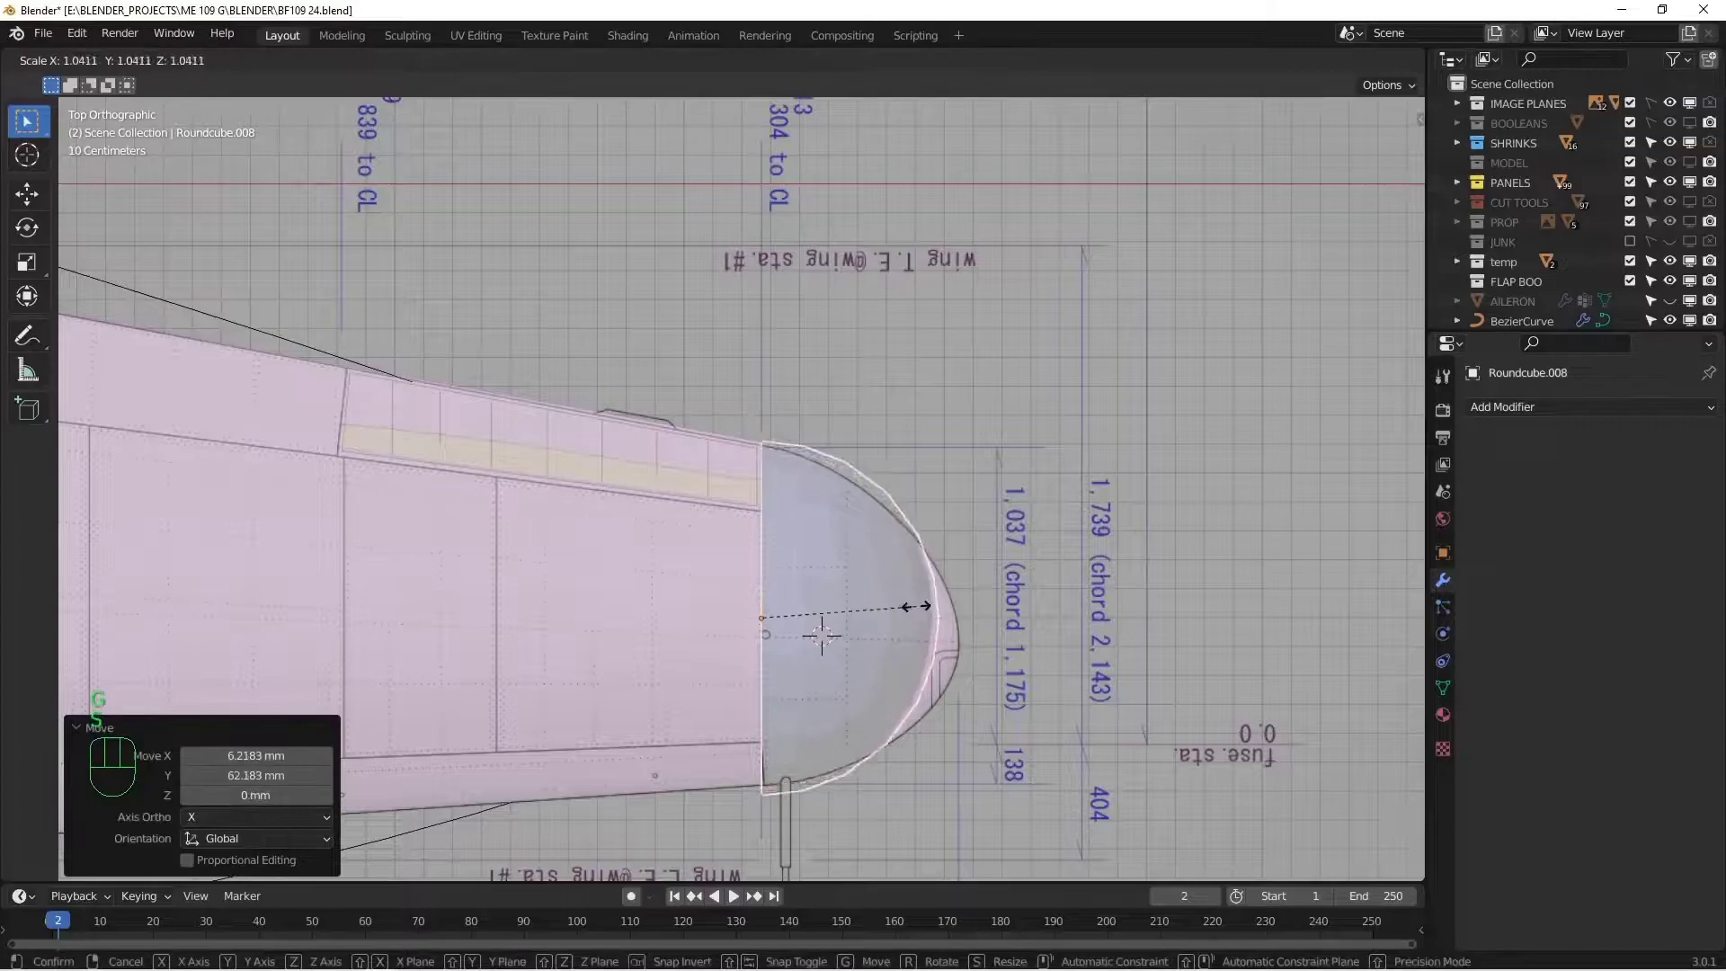
{"action": "key", "text": "x"}
{"action": "left_click", "coordinate": [940, 610]}
{"action": "scroll", "coordinate": [1013, 467], "scroll_direction": "up", "scroll_amount": 1}
- Hide the IMAGE PLANES collection and flatten the half sphere along Z to about 0.214
{"action": "key", "text": "KP_1"}
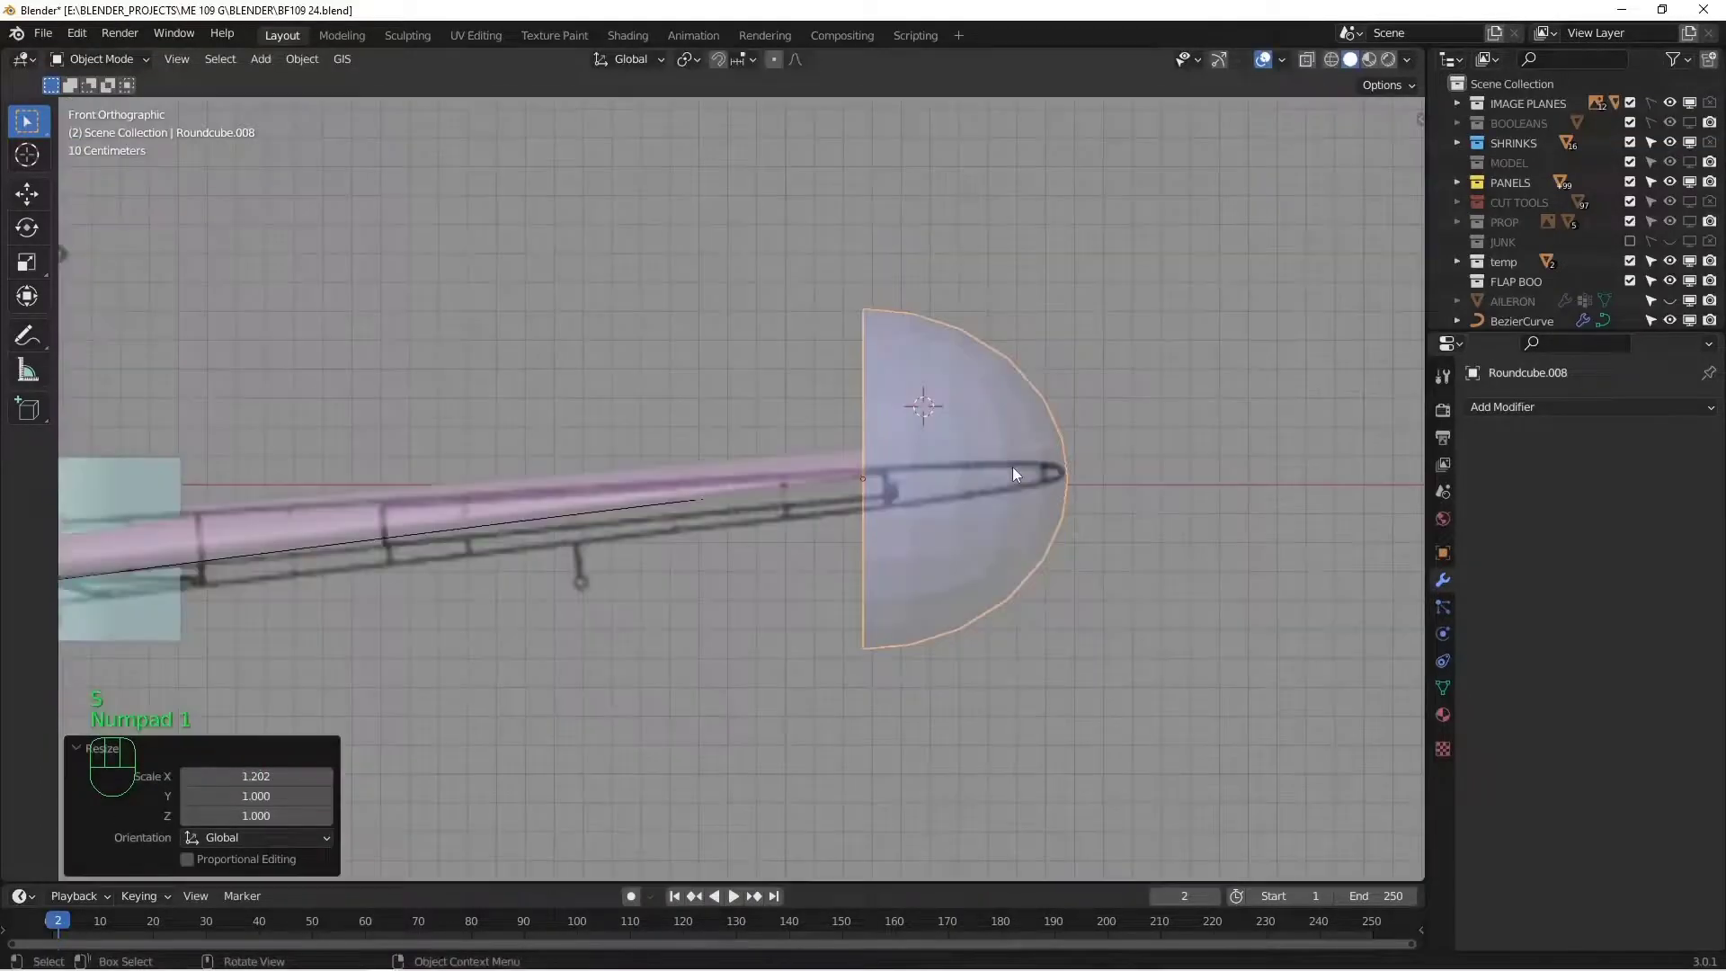
{"action": "scroll", "coordinate": [904, 376], "scroll_direction": "up", "scroll_amount": 2}
{"action": "left_click", "coordinate": [1690, 103]}
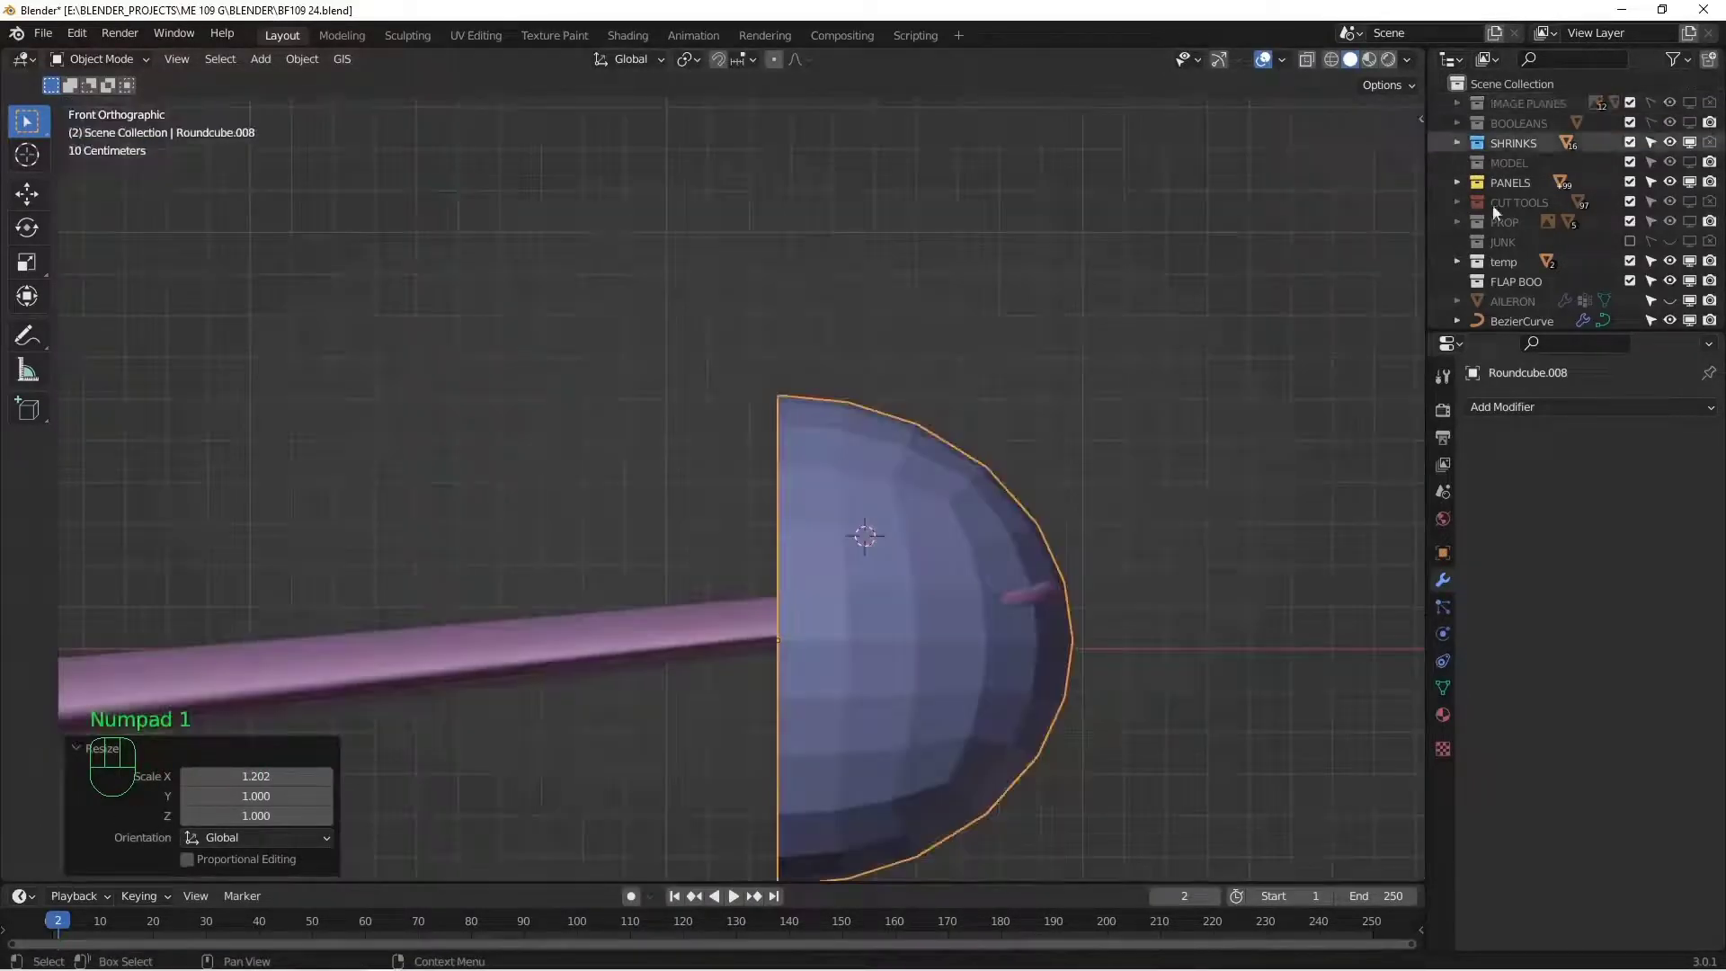
{"action": "scroll", "coordinate": [1022, 561], "scroll_direction": "down", "scroll_amount": 1}
{"action": "middle_click_drag", "start_coordinate": [919, 587], "coordinate": [878, 433], "text": "shift"}
{"action": "key", "text": "s"}
{"action": "key", "text": "z"}
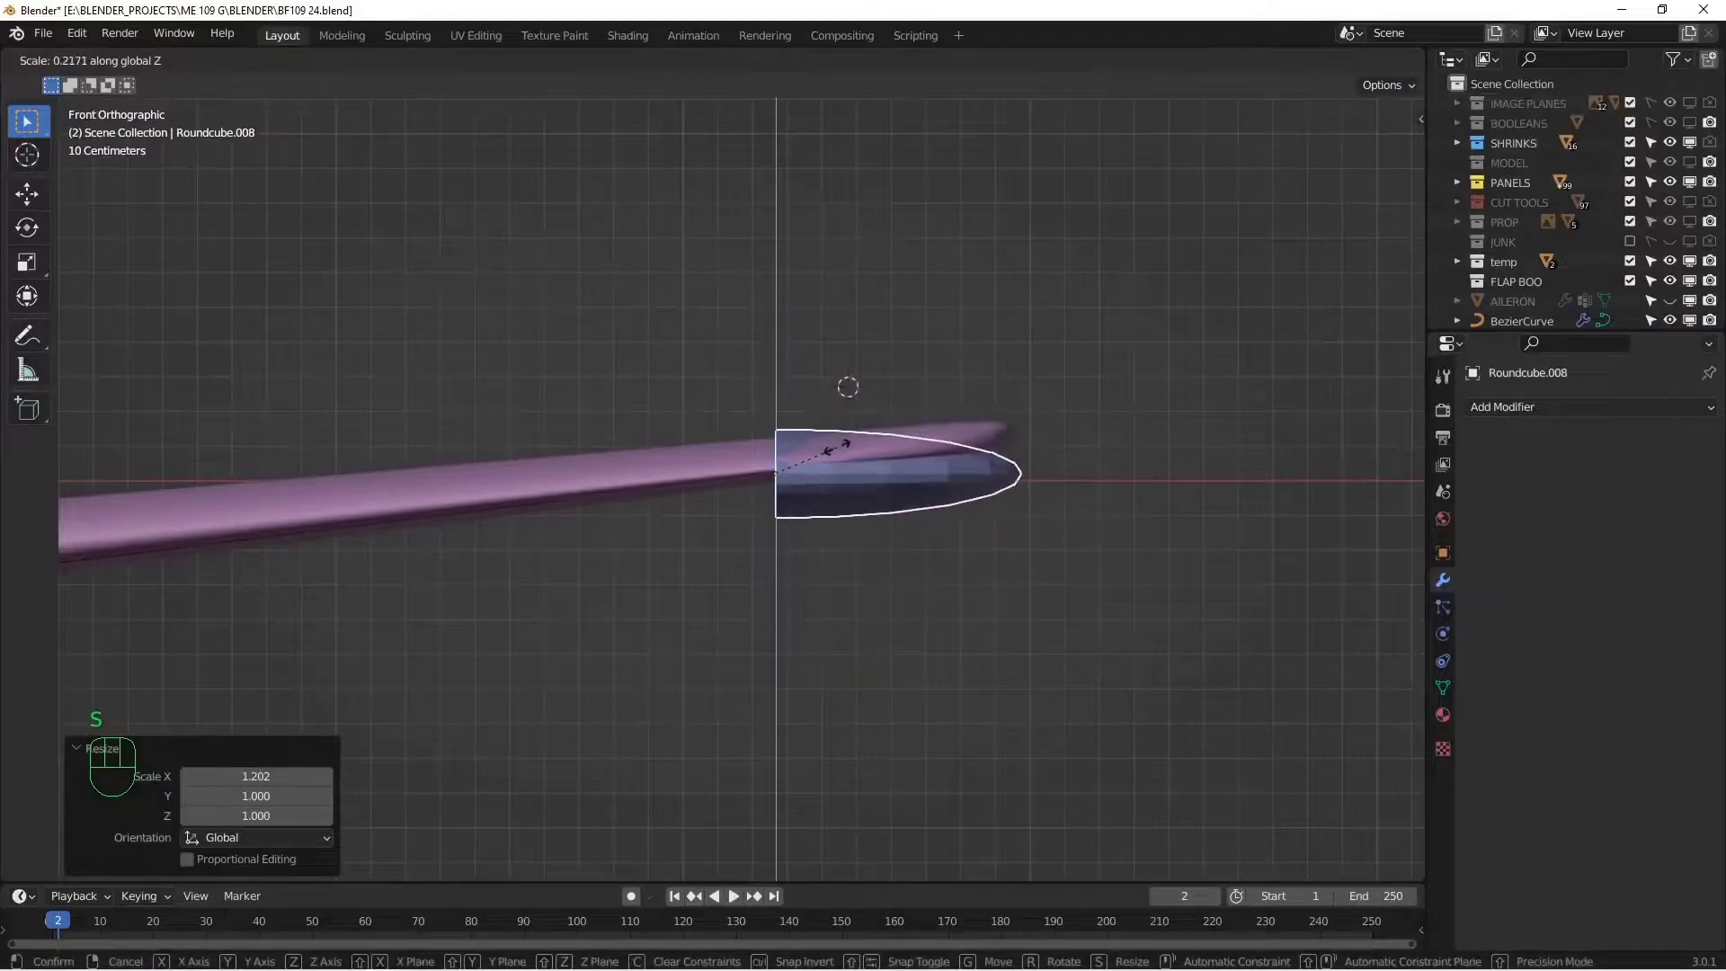
{"action": "left_click", "coordinate": [801, 463]}
- In wireframe, raise the flattened half sphere along Z to the wing and rotate it about -5.19° to follow the wing's slope
{"action": "key", "text": "z"}
{"action": "left_click", "coordinate": [726, 447]}
{"action": "scroll", "coordinate": [863, 486], "scroll_direction": "up", "scroll_amount": 3}
{"action": "key", "text": "g"}
{"action": "key", "text": "z"}
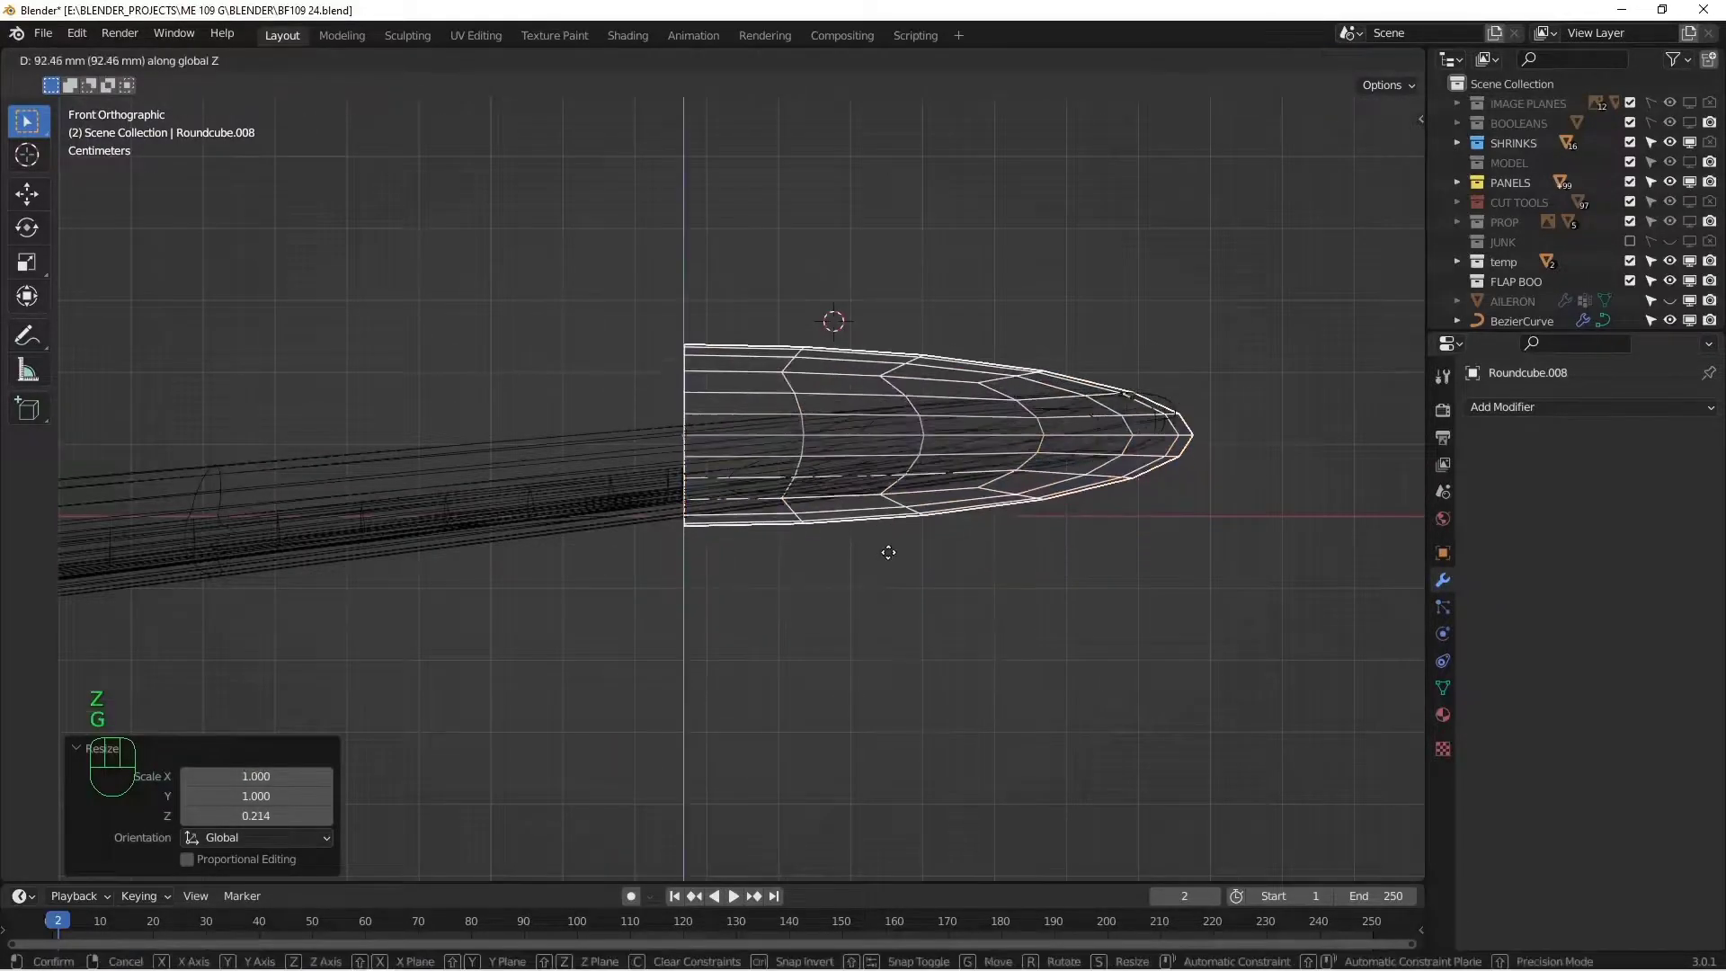
{"action": "left_click", "coordinate": [887, 572]}
{"action": "key", "text": "r"}
{"action": "left_click", "coordinate": [1044, 558]}
- Flatten the tip mesh along Z to about 0.665, reposition it over the wing end, and rotate it about -0.84°
{"action": "key", "text": "s"}
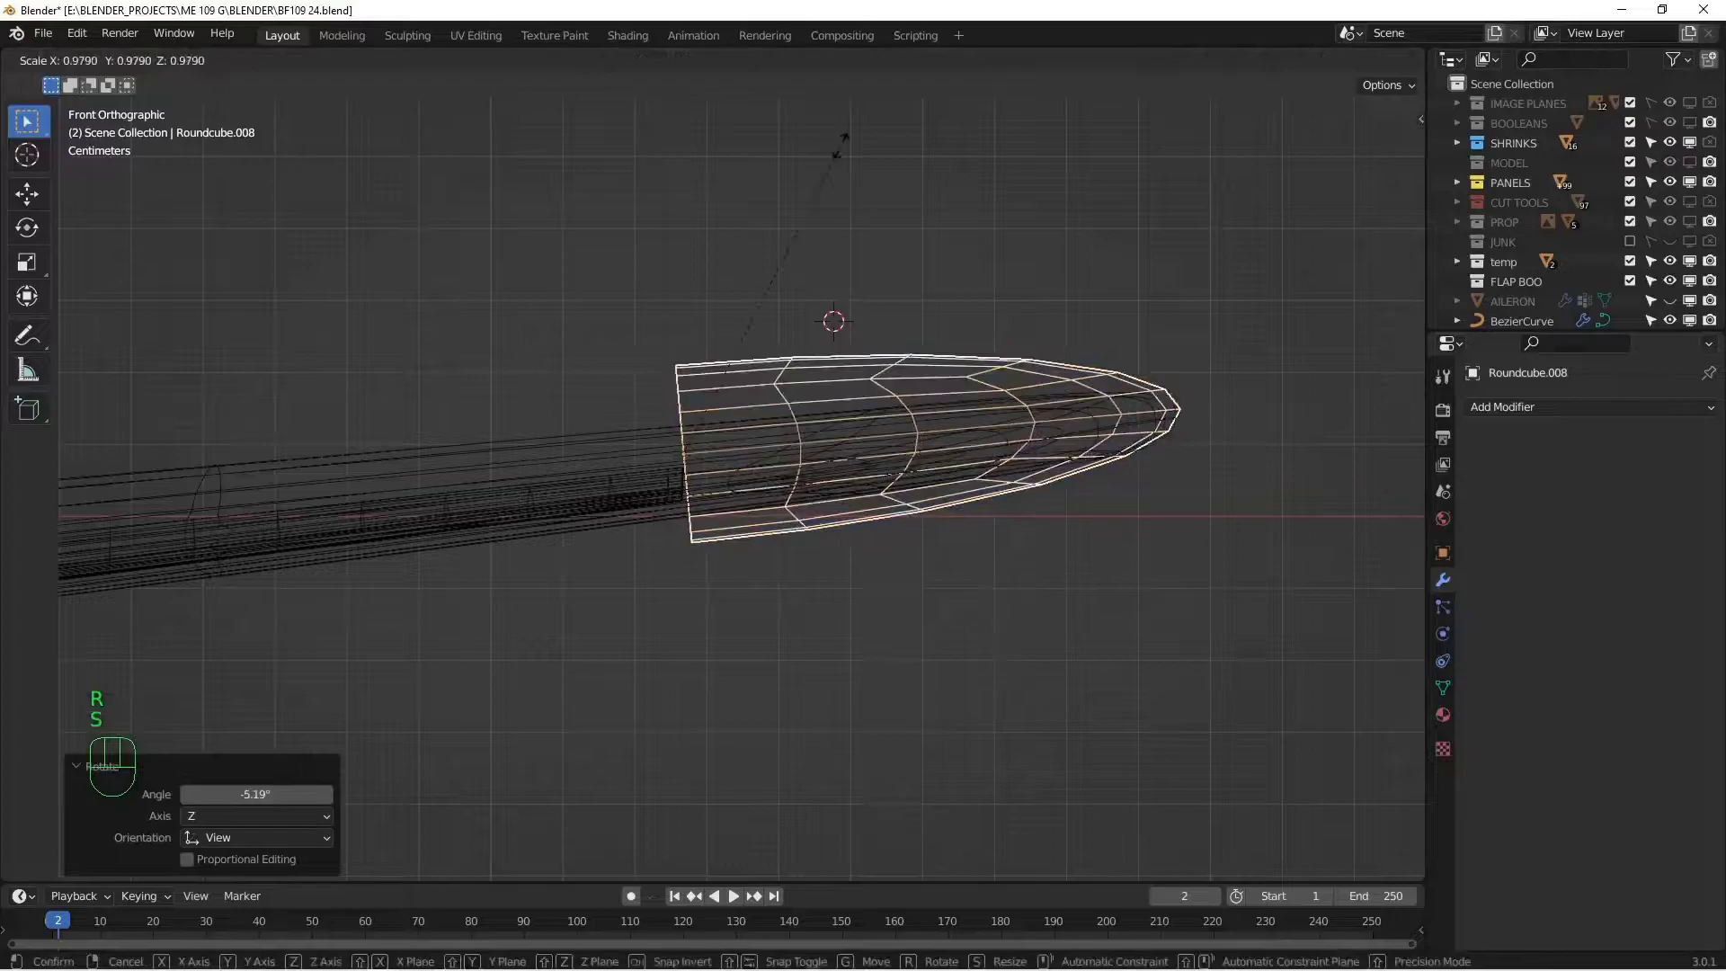
{"action": "key", "text": "z"}
{"action": "left_click", "coordinate": [825, 261]}
{"action": "key", "text": "g"}
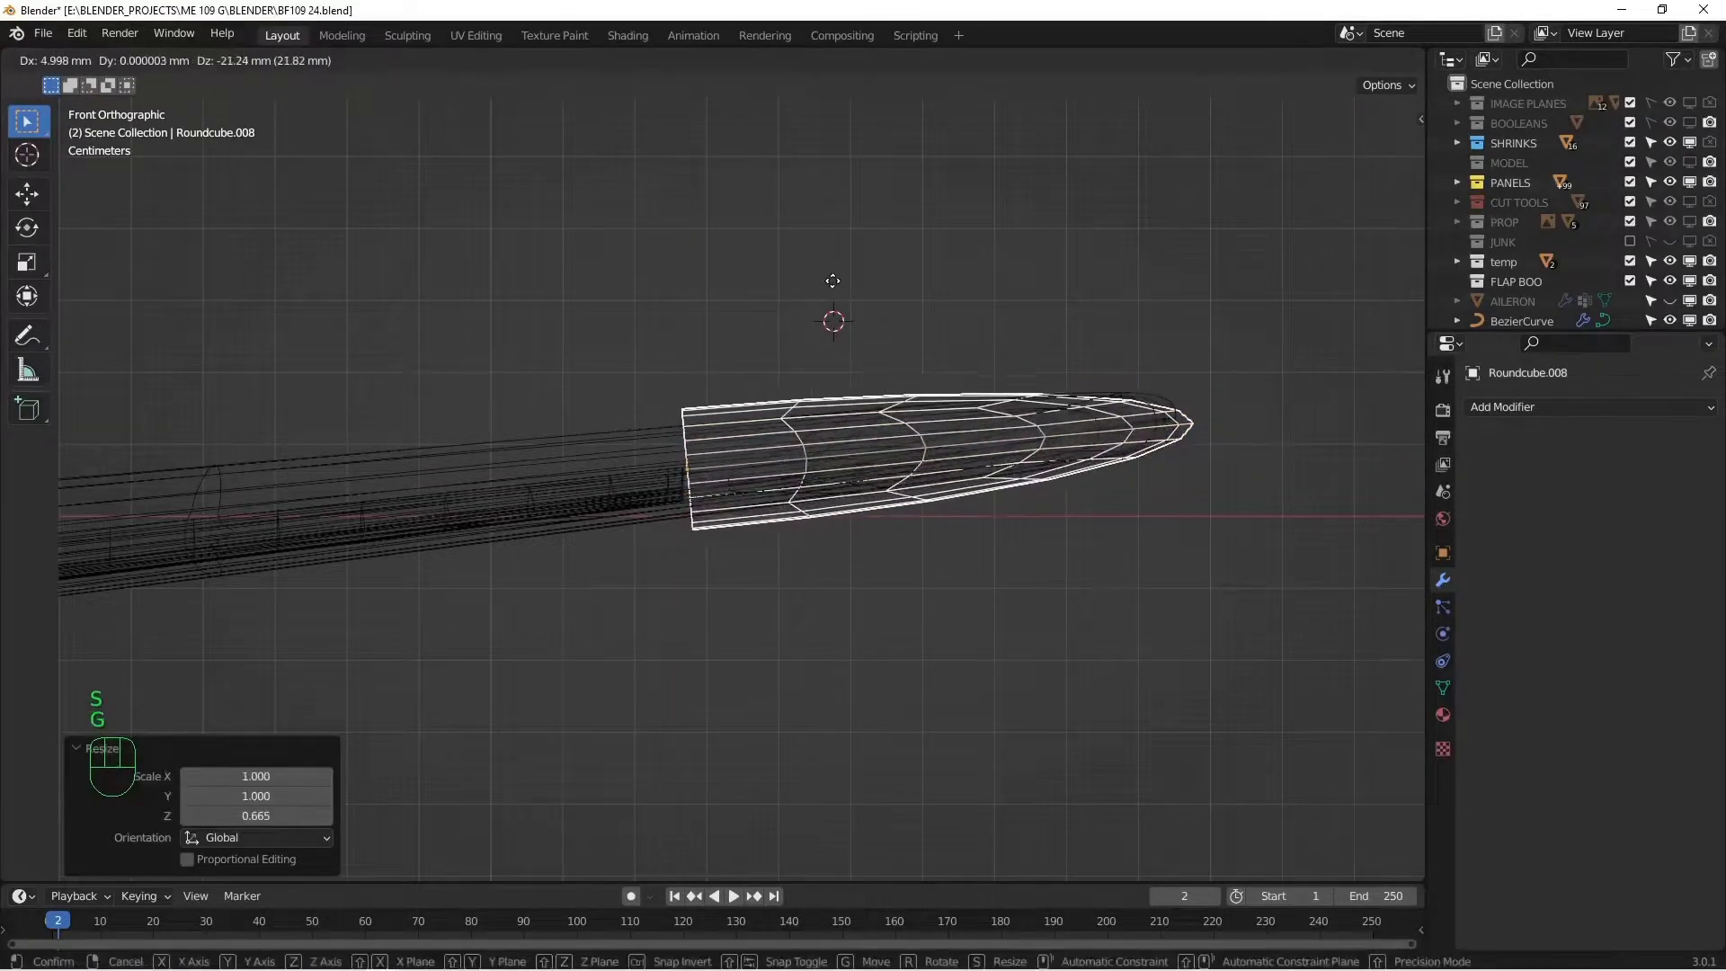
{"action": "left_click", "coordinate": [833, 277]}
{"action": "key", "text": "r"}
{"action": "left_click", "coordinate": [1016, 396]}
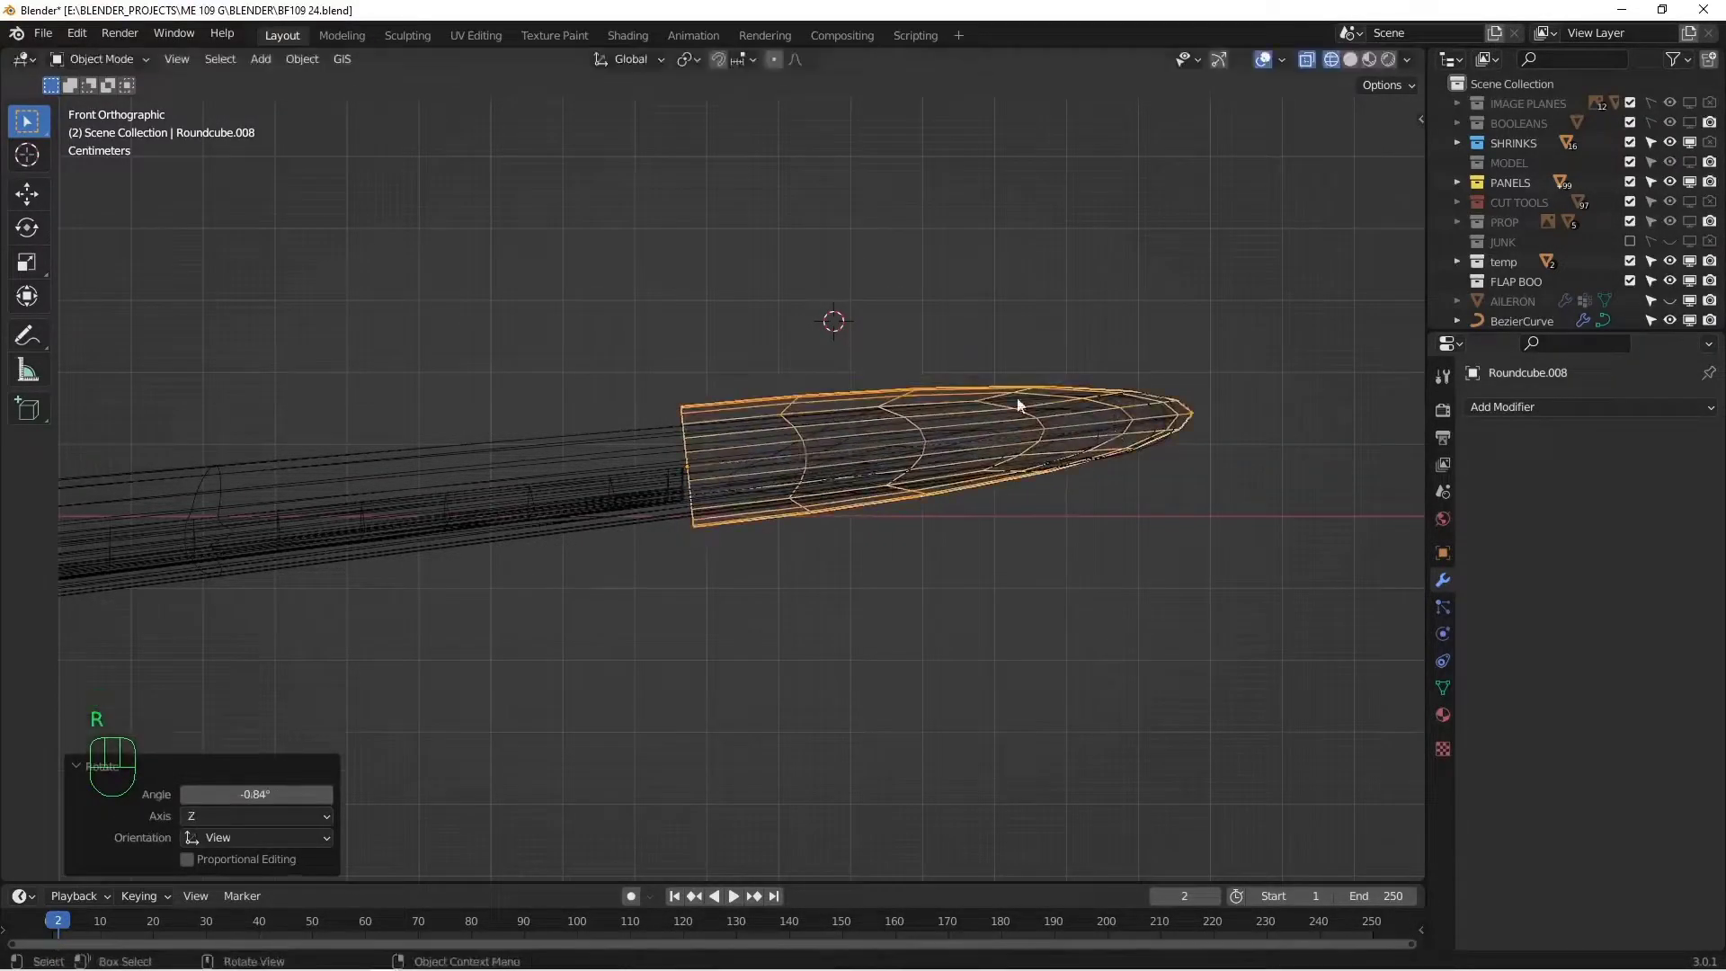
- Lower the tip mesh about 6.2 mm in Z and fine-tune its rotation against the wing profile
{"action": "middle_click_drag", "start_coordinate": [867, 367], "coordinate": [864, 385], "text": "shift"}
{"action": "scroll", "coordinate": [864, 385], "scroll_direction": "up", "scroll_amount": 1}
{"action": "key", "text": "g"}
{"action": "left_click", "coordinate": [867, 388]}
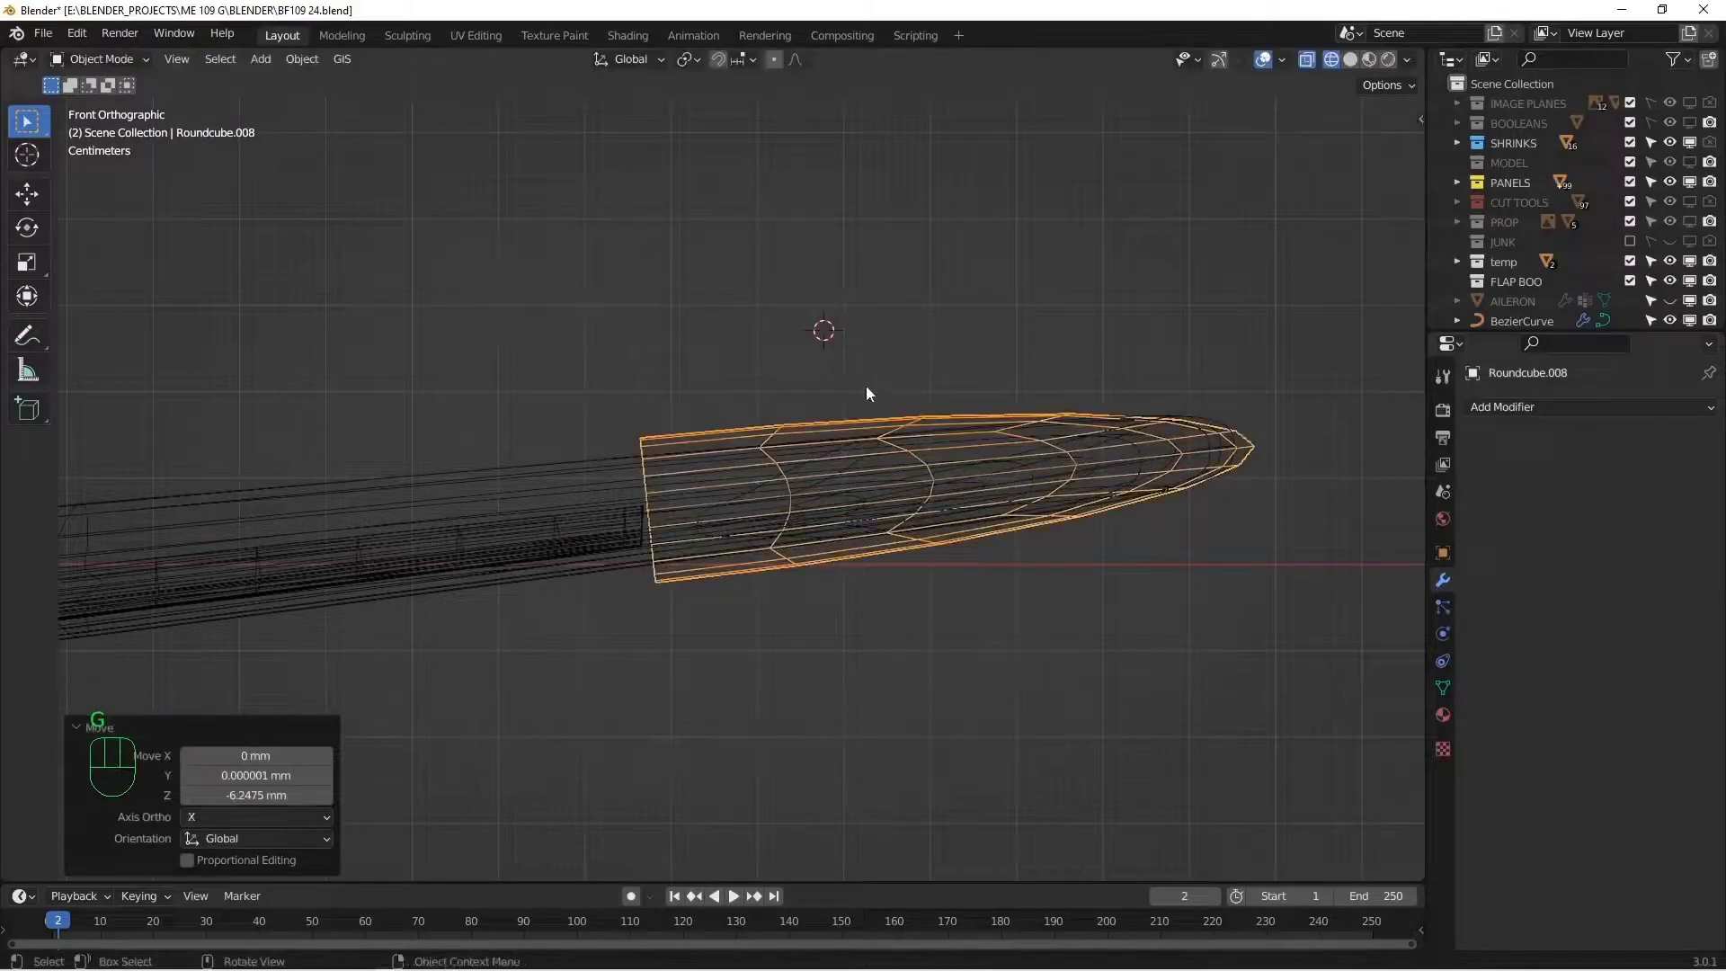
{"action": "key", "text": "r"}
{"action": "left_click", "coordinate": [1187, 506]}
- Return to solid shading and apply the tip mesh's rotation and scale
{"action": "mouse_move", "coordinate": [1141, 449]}
{"action": "left_mouse_down", "text": "alt"}
{"action": "mouse_move", "coordinate": [986, 473]}
{"action": "mouse_move", "coordinate": [924, 434]}
{"action": "mouse_move", "coordinate": [962, 423]}
{"action": "mouse_move", "coordinate": [985, 494]}
{"action": "mouse_move", "coordinate": [890, 378]}
{"action": "mouse_move", "coordinate": [959, 305]}
{"action": "mouse_move", "coordinate": [897, 441]}
{"action": "mouse_move", "coordinate": [869, 611]}
{"action": "mouse_move", "coordinate": [869, 507]}
{"action": "left_mouse_up", "text": "alt"}
{"action": "key", "text": "KP_7"}
{"action": "key", "text": "z"}
{"action": "left_click", "coordinate": [1095, 469]}
{"action": "key", "text": "KP_7"}
{"action": "scroll", "coordinate": [962, 423], "scroll_direction": "down", "scroll_amount": 3}
{"action": "scroll", "coordinate": [966, 392], "scroll_direction": "up", "scroll_amount": 2}
{"action": "key", "text": "KP_7"}
{"action": "scroll", "coordinate": [868, 604], "scroll_direction": "down", "scroll_amount": 5}
{"action": "key", "text": "ctrl+a"}
{"action": "left_click", "coordinate": [909, 467]}
- Add a lattice at the wing tip, then scale and position it so that it surrounds the half sphere
{"action": "key", "text": "shift+a"}
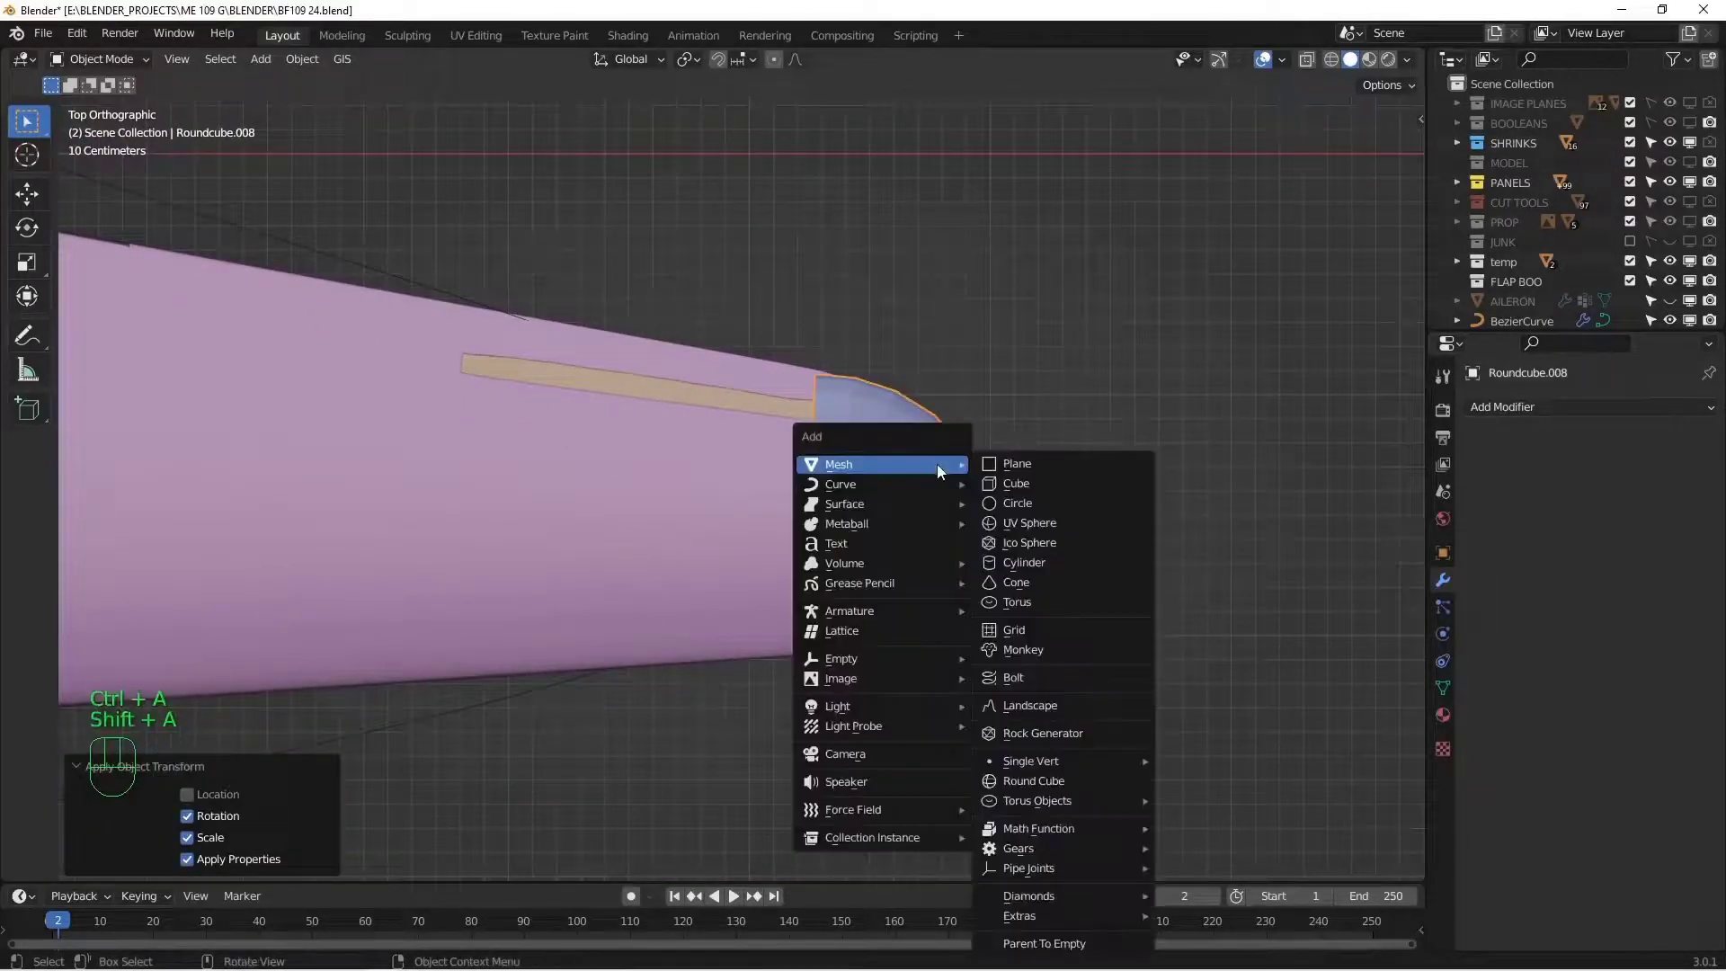
{"action": "left_click", "coordinate": [879, 631]}
{"action": "key", "text": "s"}
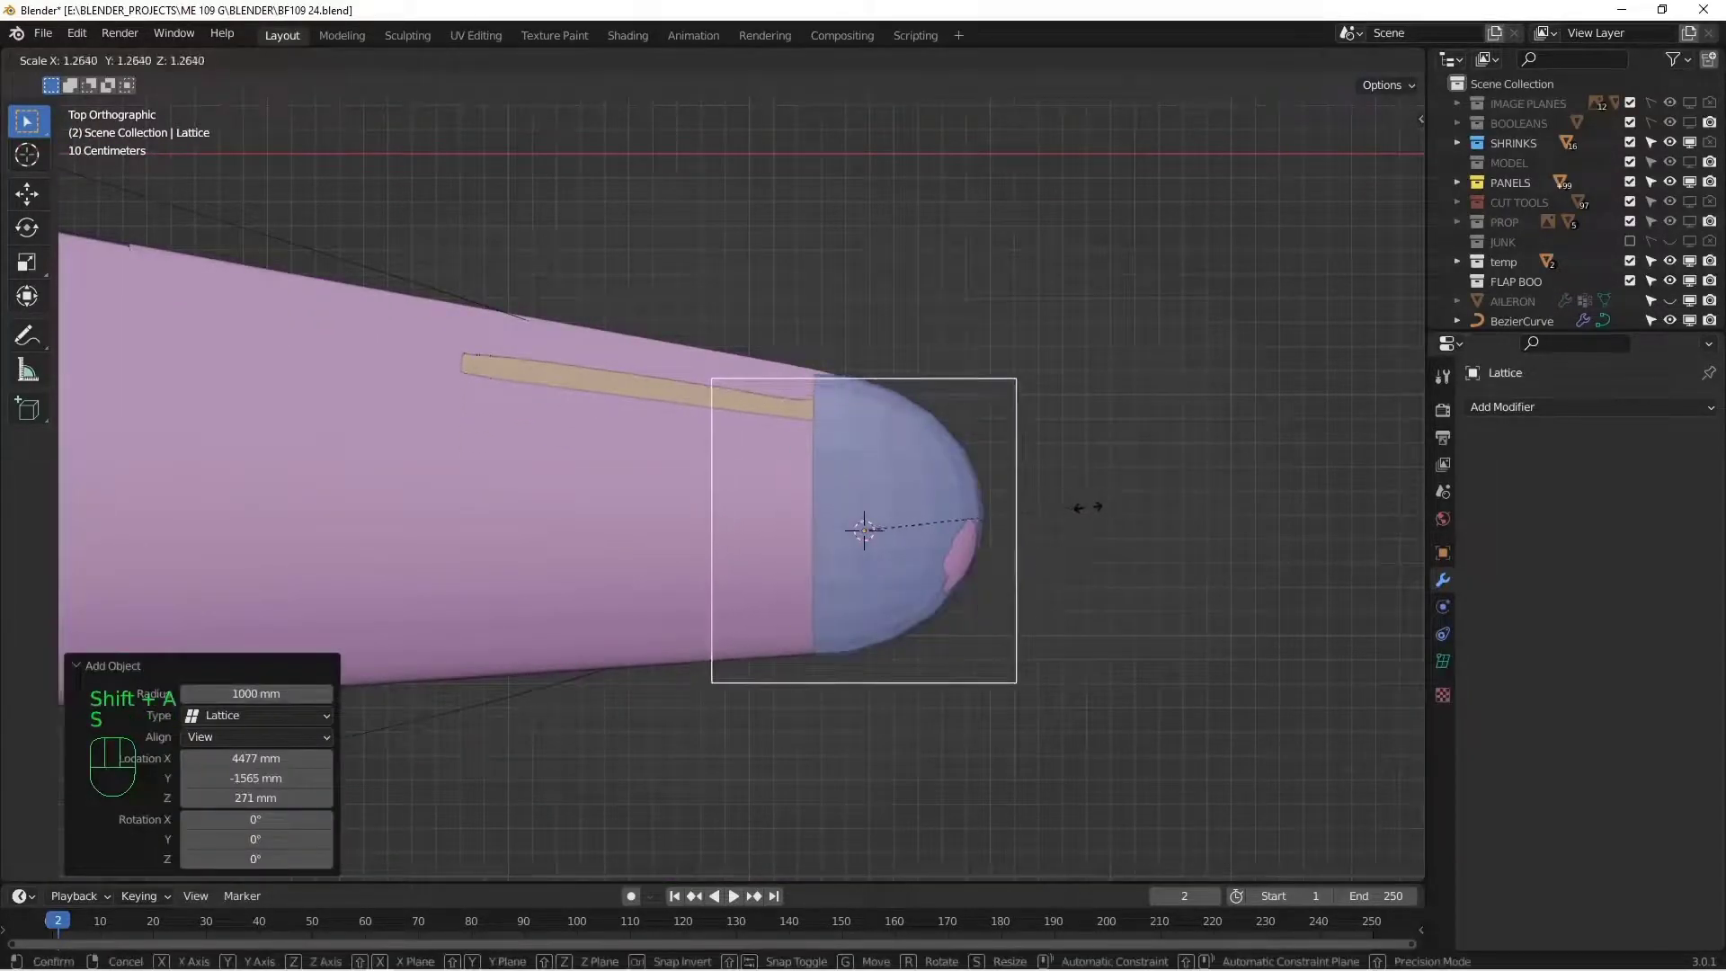
{"action": "left_click", "coordinate": [1103, 514]}
{"action": "key", "text": "g"}
{"action": "left_click", "coordinate": [1083, 516]}
{"action": "key", "text": "s"}
{"action": "left_click", "coordinate": [1099, 524]}
{"action": "left_click_drag", "start_coordinate": [1014, 501], "coordinate": [1056, 483], "text": "alt+shift"}
{"action": "scroll", "coordinate": [1055, 492], "scroll_direction": "up", "scroll_amount": 2}
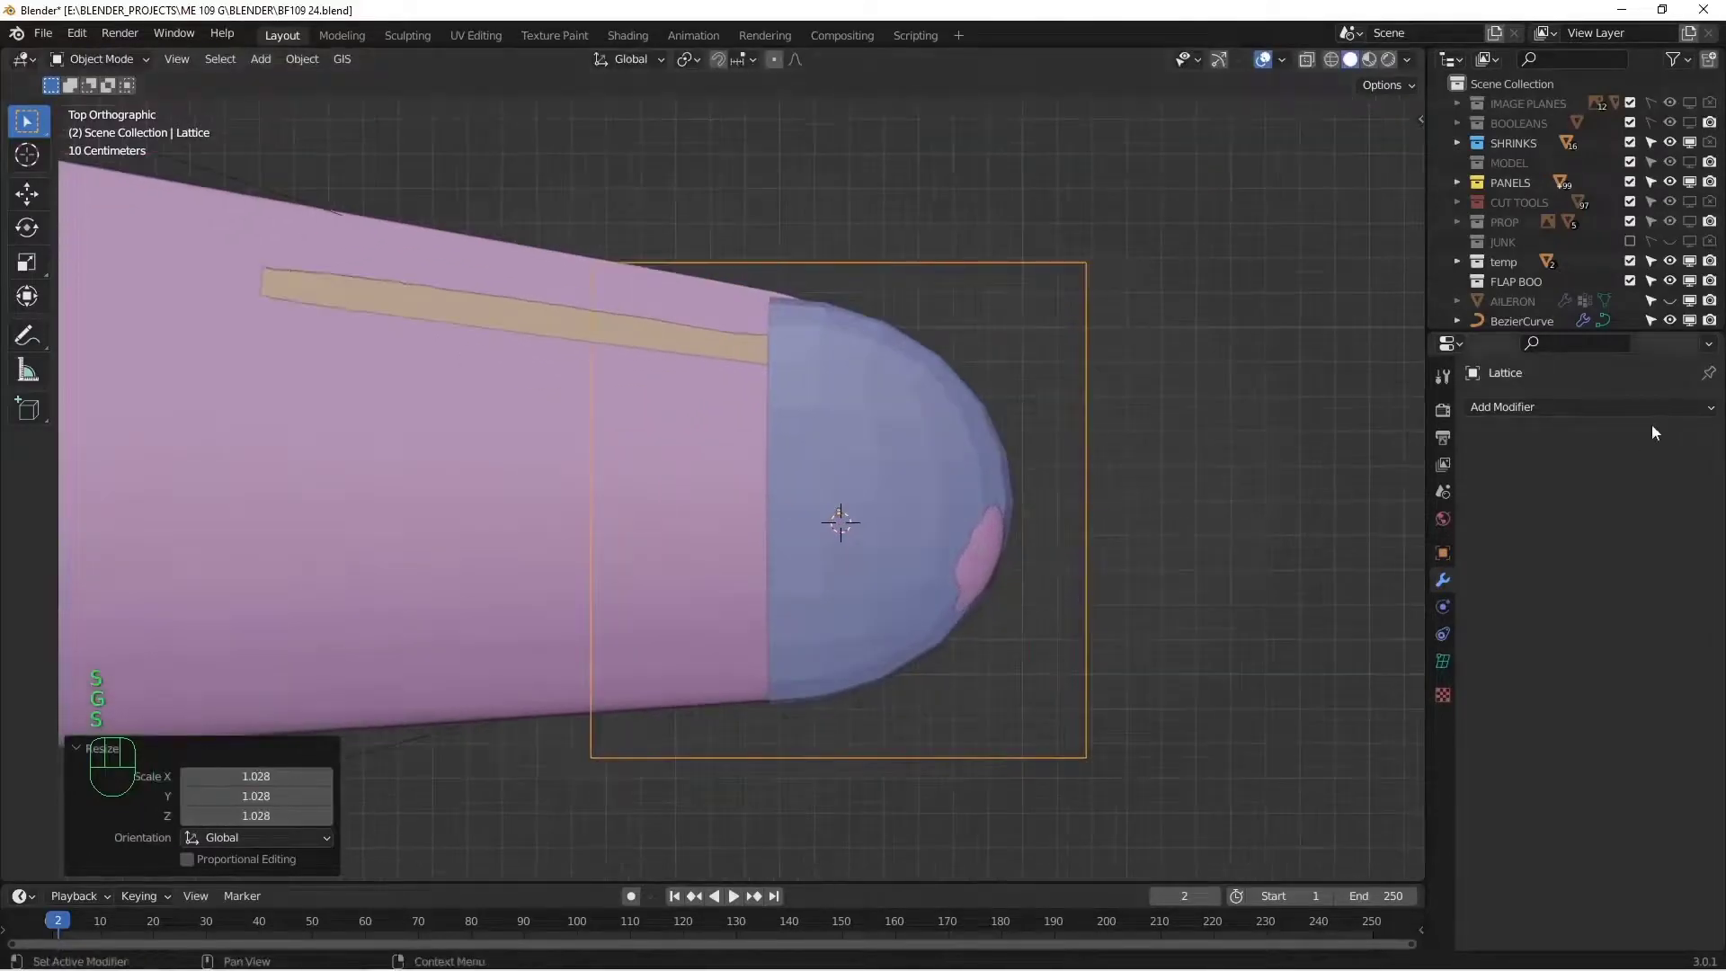
- Set the lattice resolution to 3 in U and V, and select the wing tip mesh
{"action": "left_click", "coordinate": [1443, 662]}
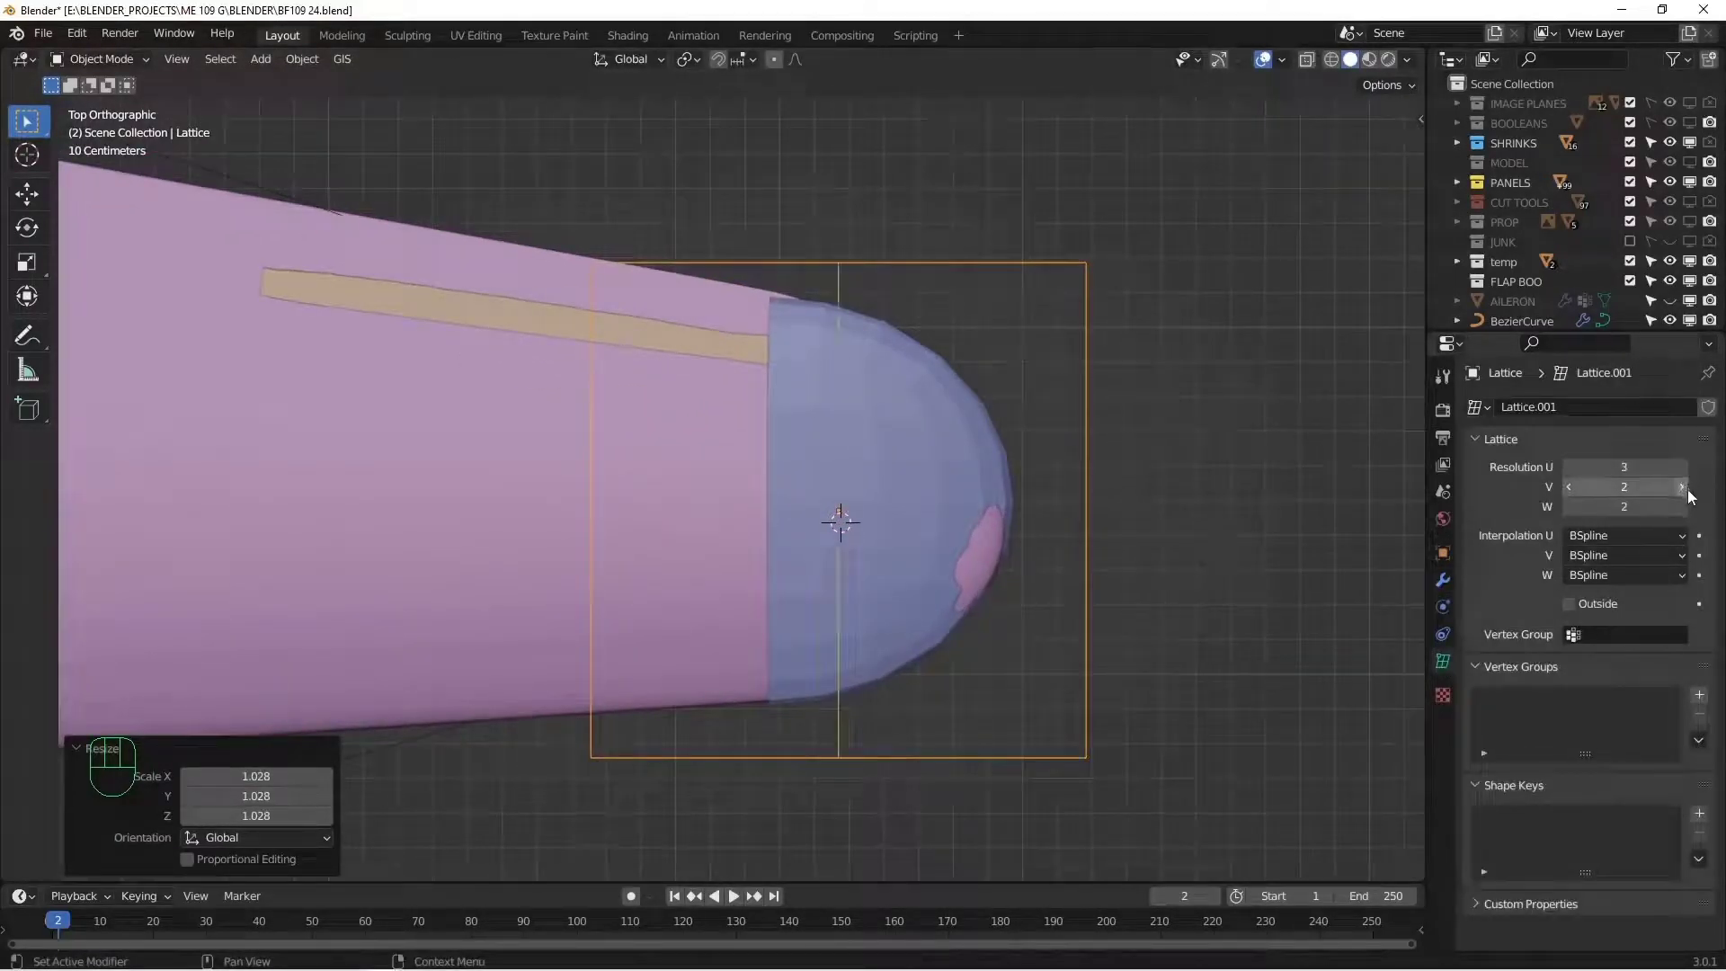
{"action": "left_click", "coordinate": [995, 412]}
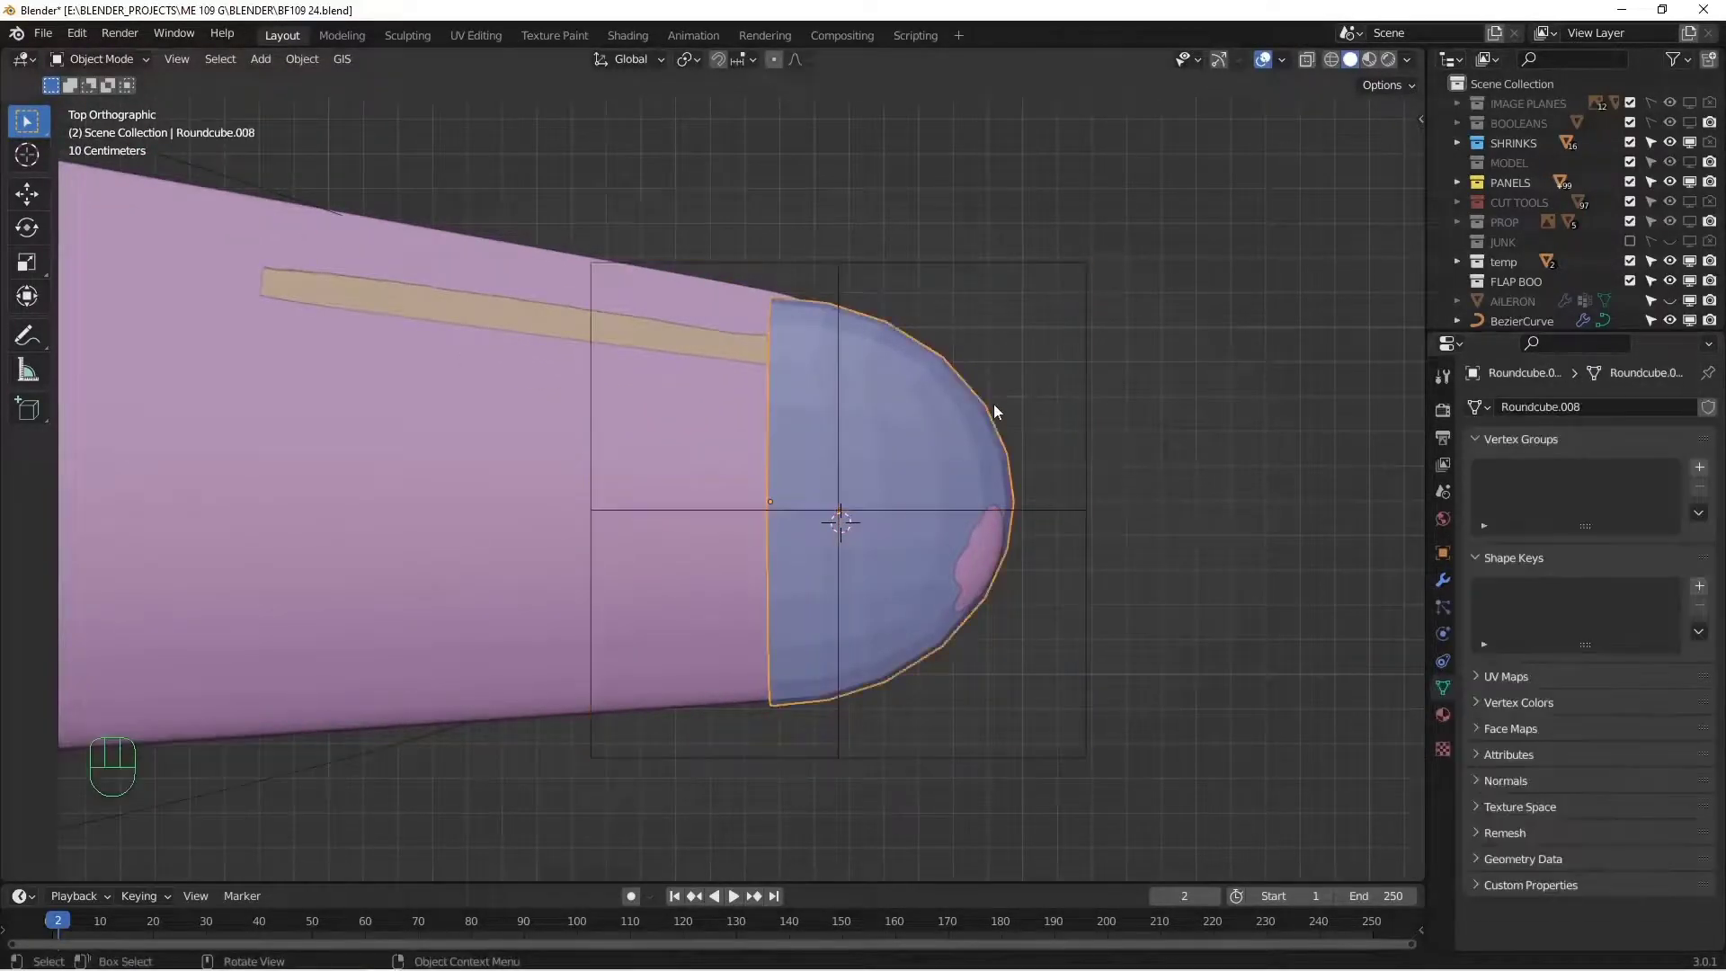
- Add a Lattice modifier to the tip mesh and assign the wing tip lattice as its object
{"action": "left_click", "coordinate": [1444, 581]}
{"action": "left_click", "coordinate": [1549, 408]}
{"action": "left_click", "coordinate": [1489, 591]}
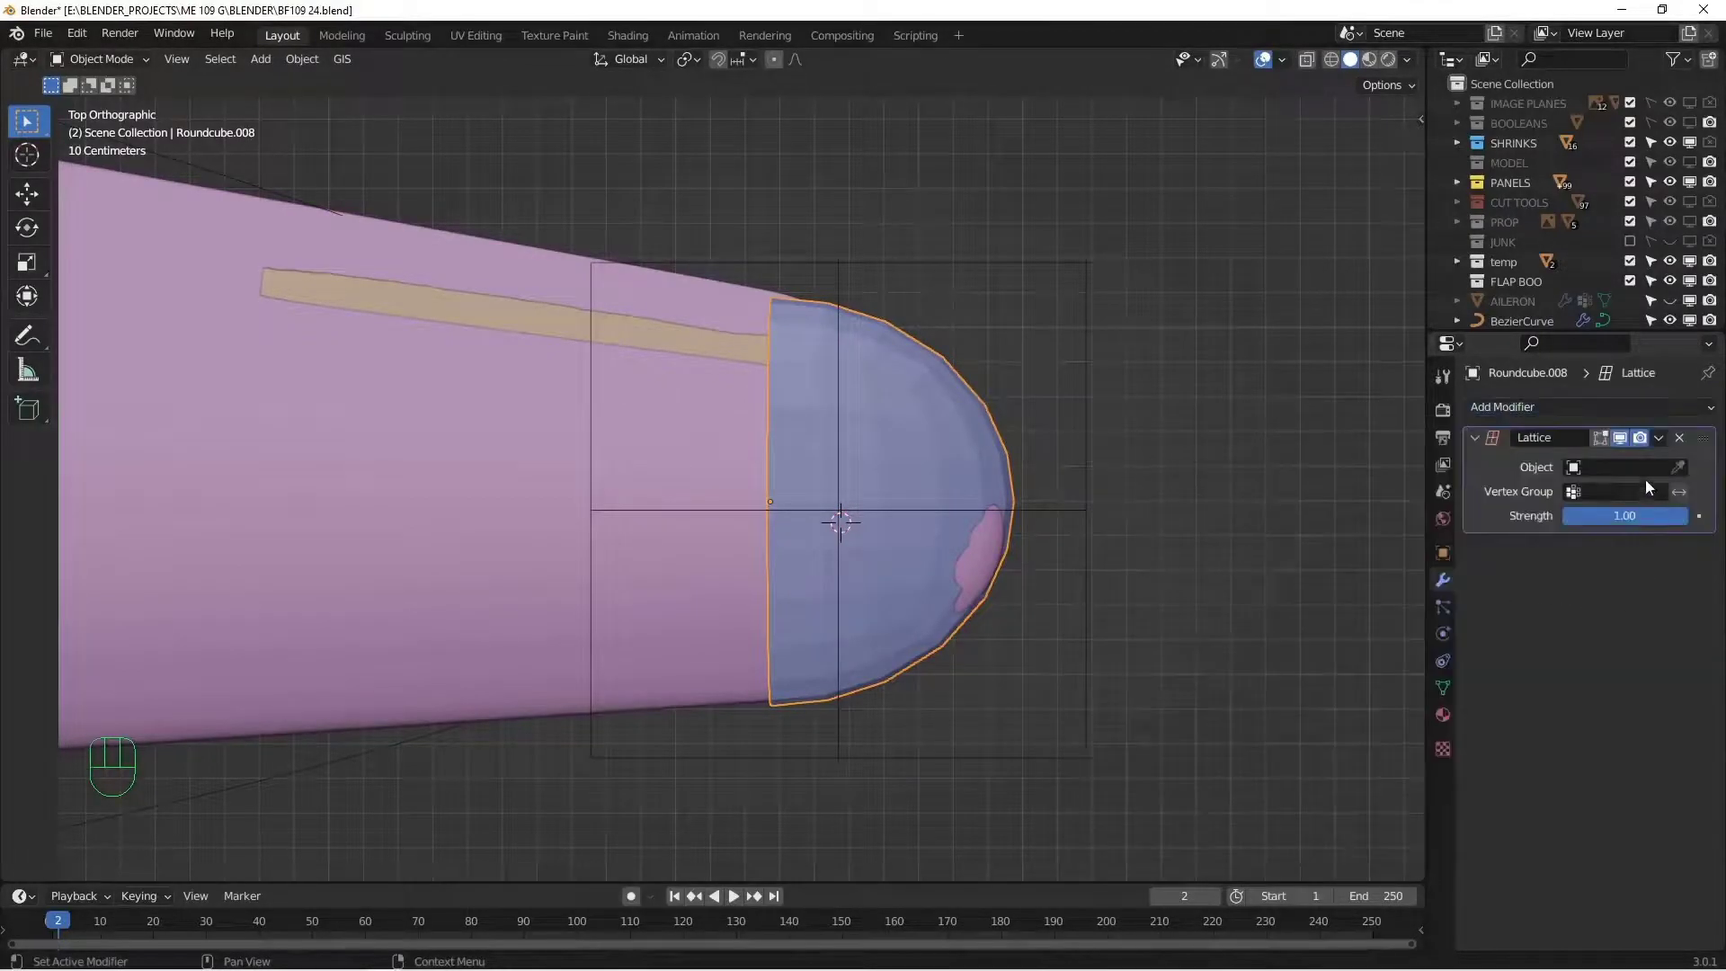
{"action": "left_click", "coordinate": [1086, 262]}
- Edit the lattice in wireframe and move its outer trailing-edge corner points inward about -137 mm in X and -172 mm in Y
{"action": "key", "text": "Tab"}
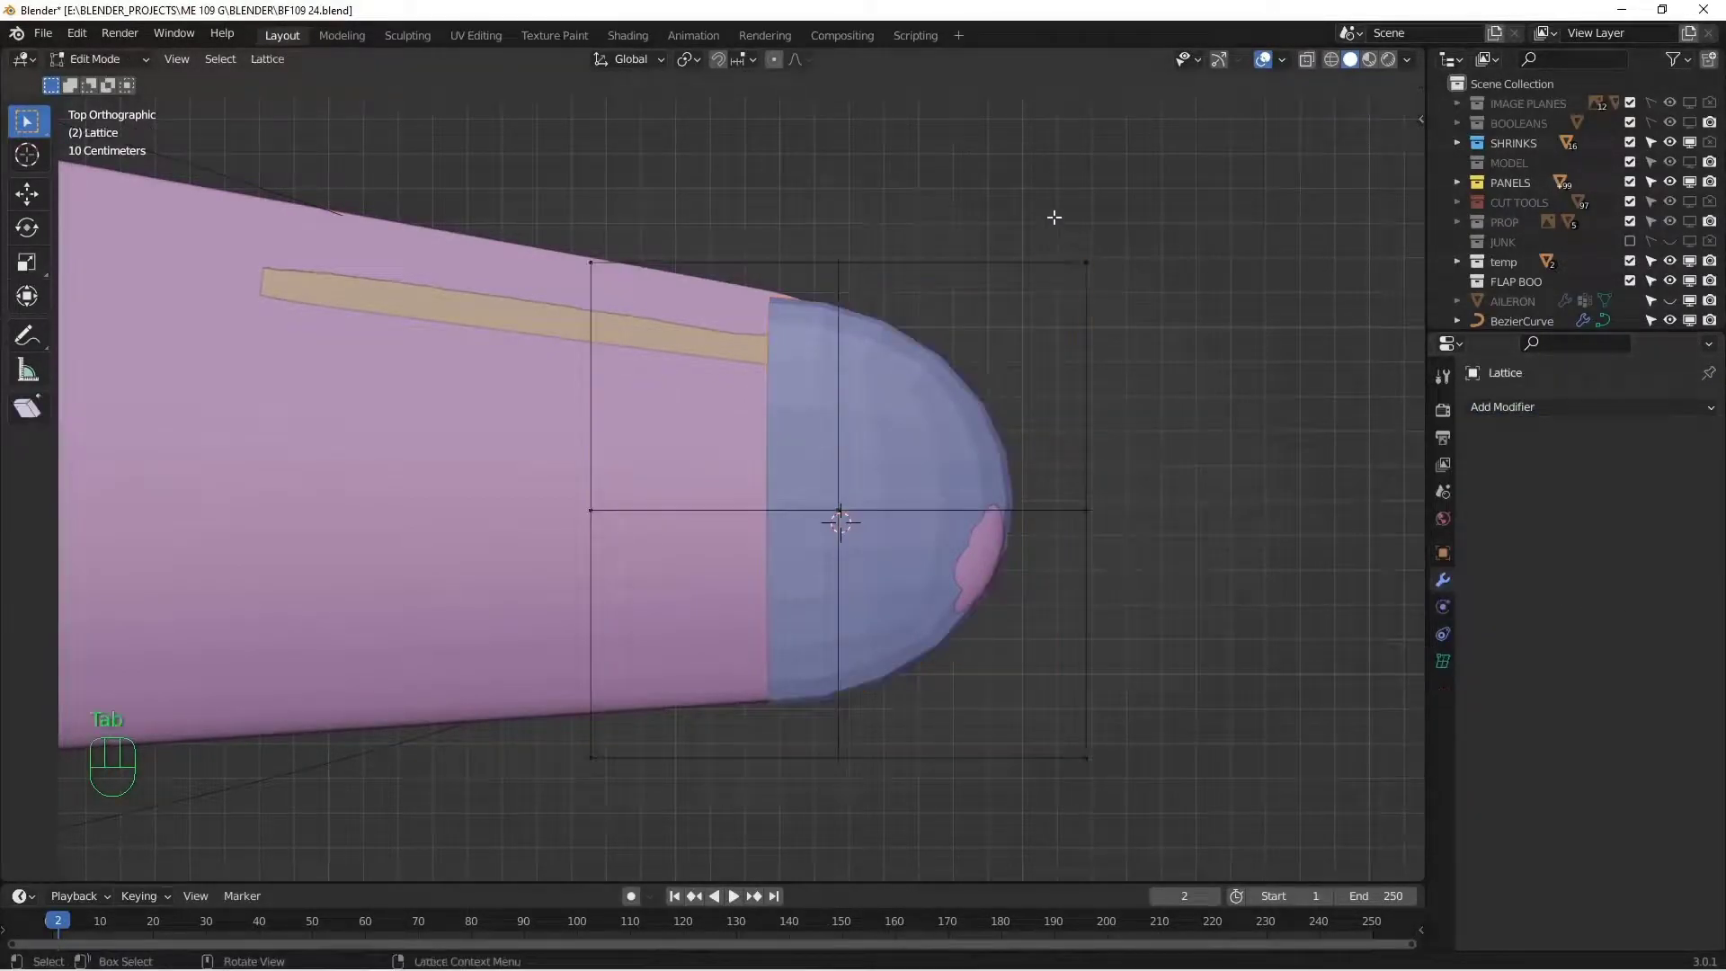
{"action": "mouse_move", "coordinate": [1031, 369]}
{"action": "middle_mouse_down", "text": "shift"}
{"action": "mouse_move", "coordinate": [990, 431]}
{"action": "mouse_move", "coordinate": [1085, 354]}
{"action": "middle_mouse_up", "text": "shift"}
{"action": "scroll", "coordinate": [988, 426], "scroll_direction": "up", "scroll_amount": 2}
{"action": "key", "text": "z"}
{"action": "left_click", "coordinate": [710, 439]}
{"action": "scroll", "coordinate": [974, 420], "scroll_direction": "up", "scroll_amount": 2}
{"action": "key", "text": "g"}
{"action": "left_click", "coordinate": [1045, 426]}
{"action": "scroll", "coordinate": [640, 177], "scroll_direction": "down", "scroll_amount": 2}
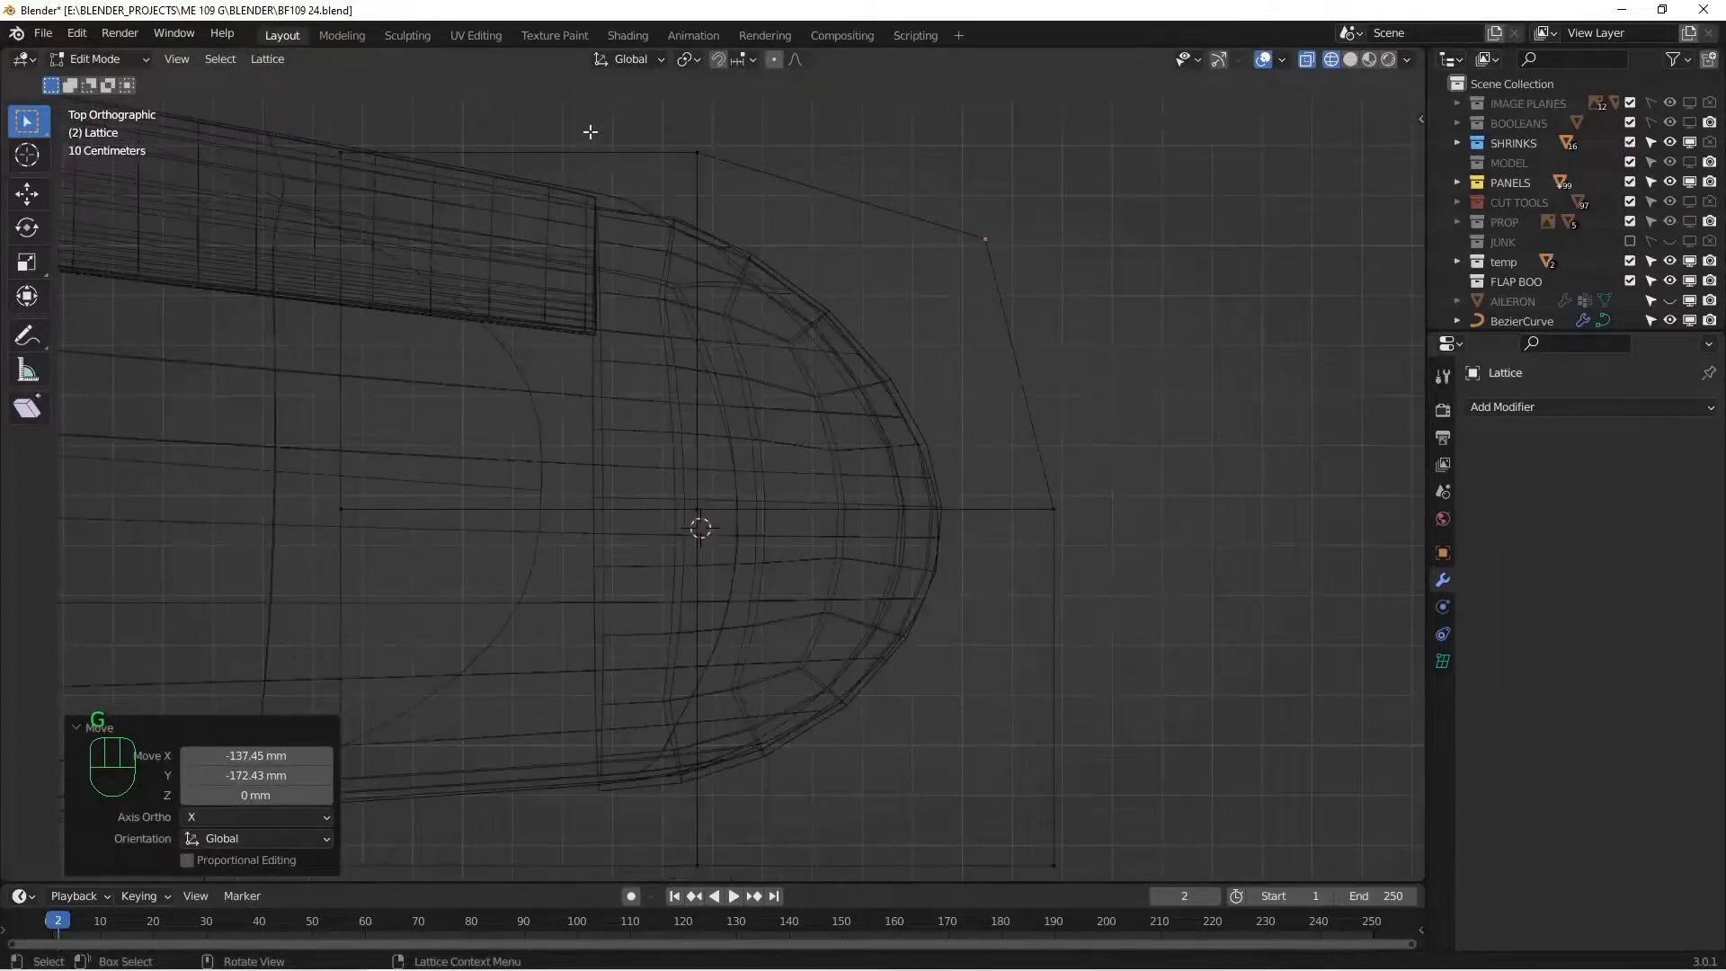
- Reposition the middle and inboard trailing-edge lattice points so the tip follows the wing's trailing edge
{"action": "left_click_drag", "start_coordinate": [591, 132], "coordinate": [702, 227]}
{"action": "key", "text": "g"}
{"action": "left_click", "coordinate": [657, 239]}
{"action": "scroll", "coordinate": [395, 199], "scroll_direction": "down", "scroll_amount": 1}
{"action": "left_click_drag", "start_coordinate": [301, 121], "coordinate": [405, 223]}
{"action": "key", "text": "g"}
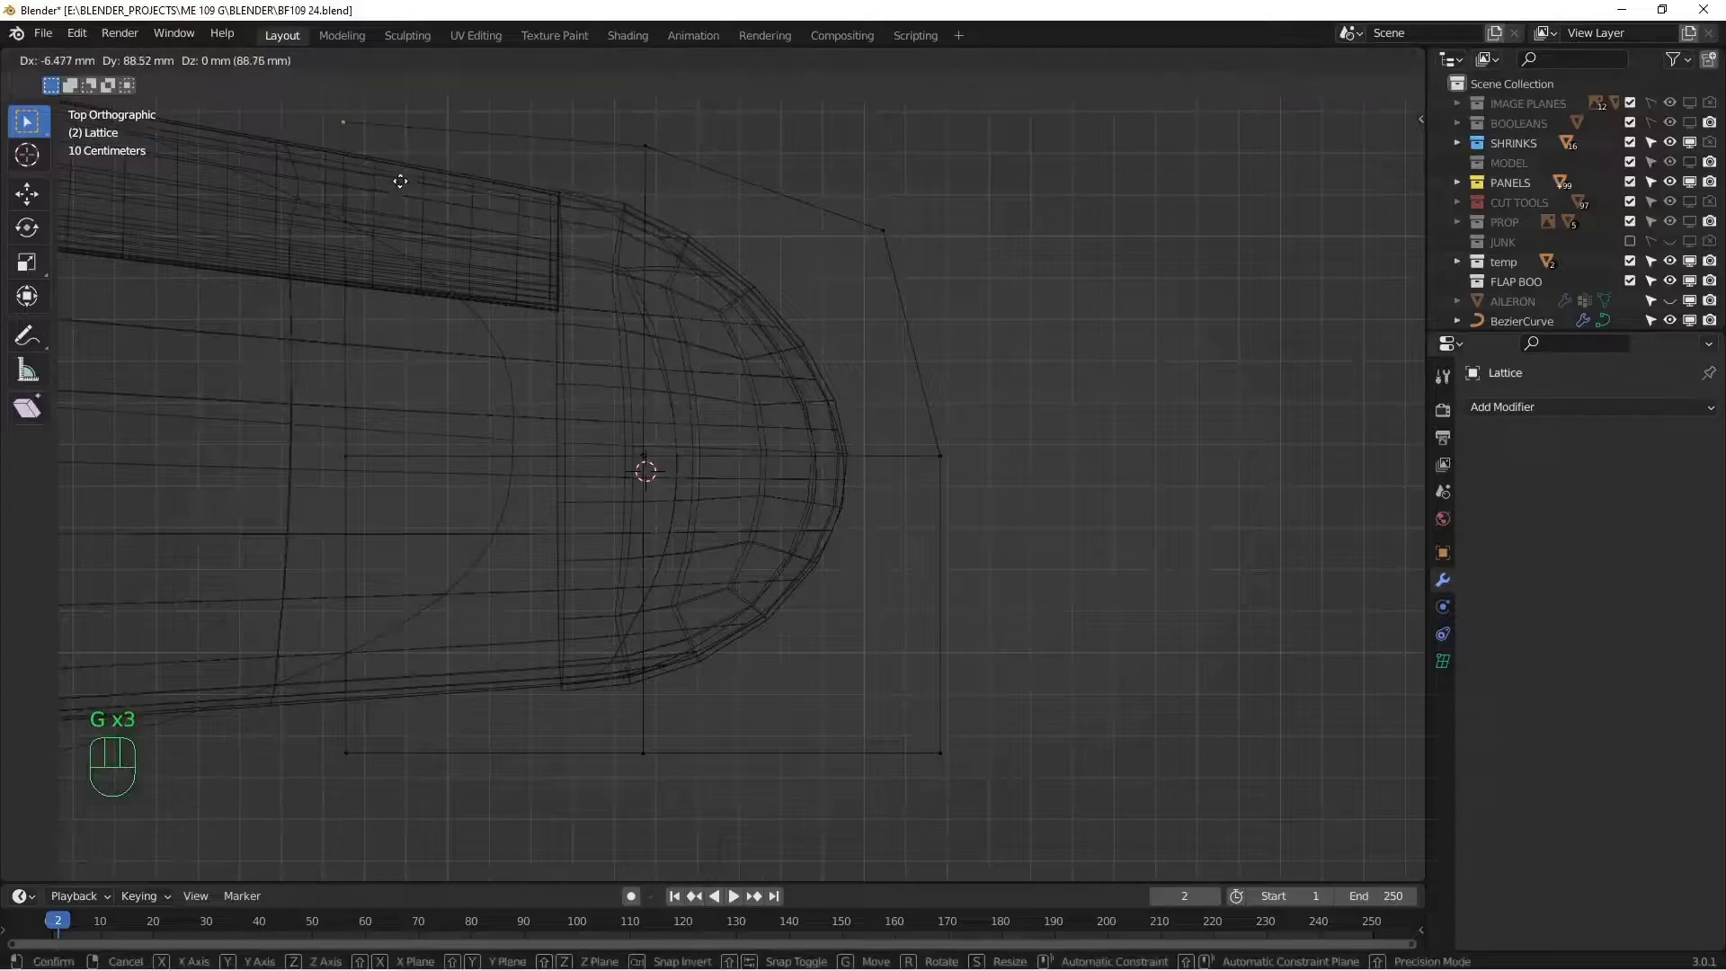
{"action": "left_click", "coordinate": [401, 177]}
- Adjust the middle leading-edge lattice points and move the outer leading-edge corner points about 52 mm in X and Y
{"action": "middle_click_drag", "start_coordinate": [612, 516], "coordinate": [667, 342], "text": "alt+shift"}
{"action": "scroll", "coordinate": [666, 342], "scroll_direction": "up", "scroll_amount": 2}
{"action": "left_click_drag", "start_coordinate": [604, 550], "coordinate": [794, 677]}
{"action": "key", "text": "g"}
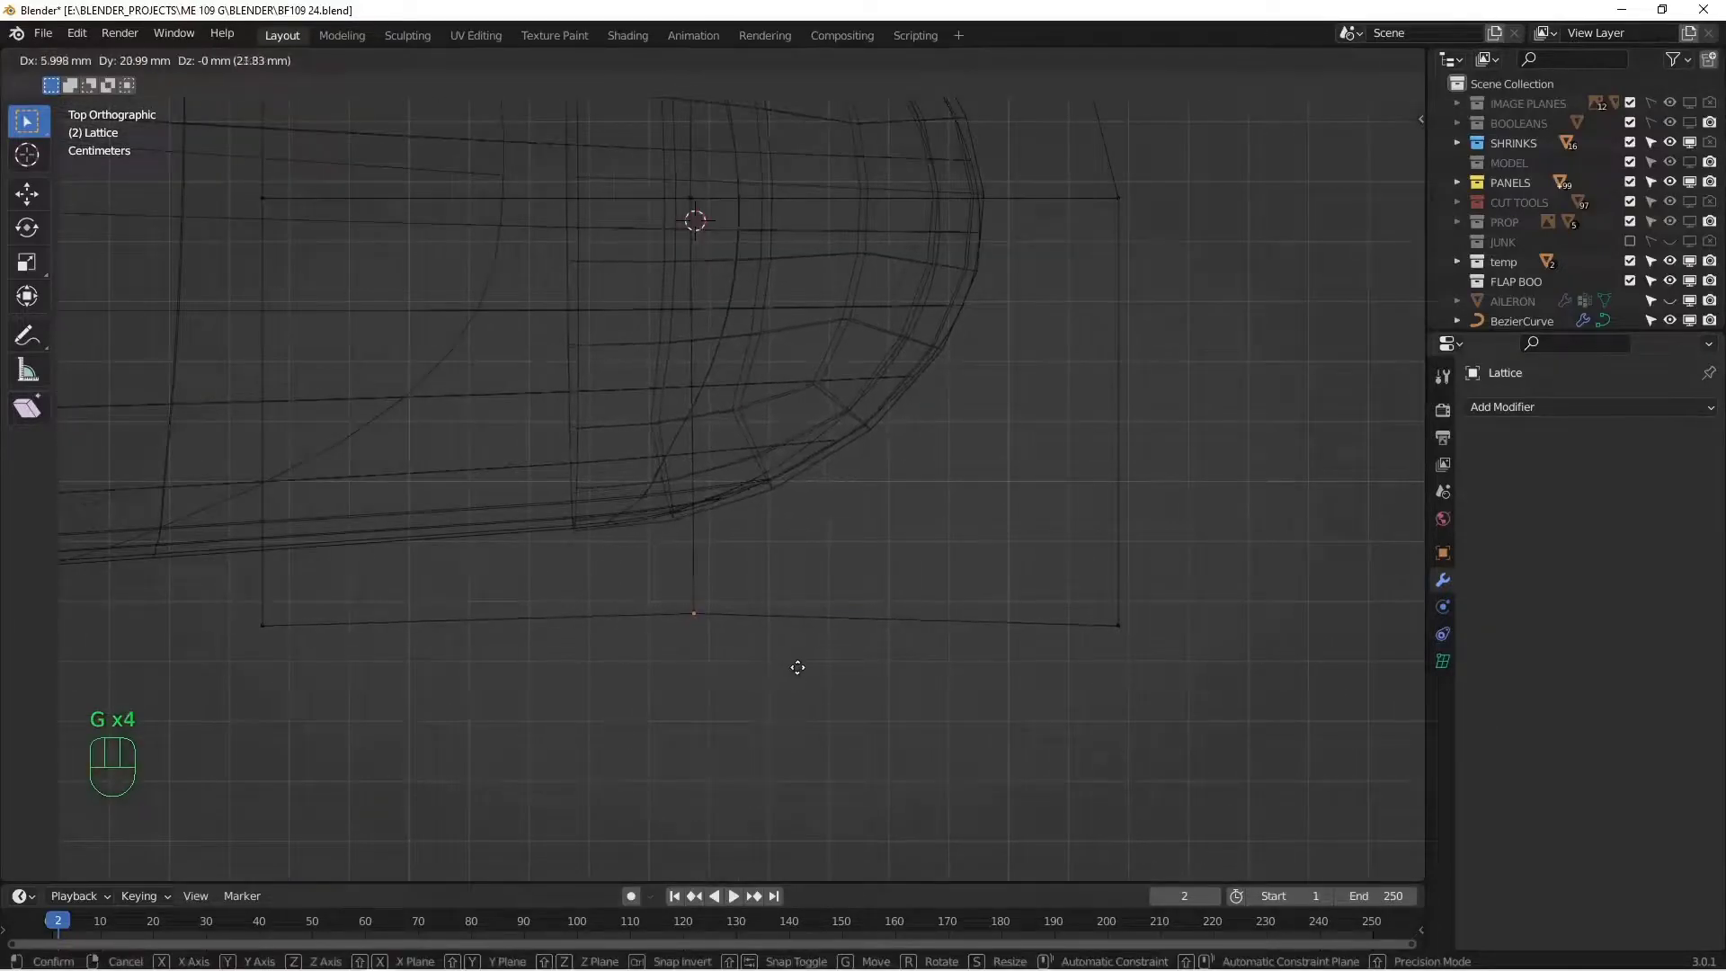
{"action": "left_click", "coordinate": [797, 668]}
{"action": "left_click_drag", "start_coordinate": [963, 520], "coordinate": [1171, 703]}
{"action": "key", "text": "g"}
{"action": "left_click", "coordinate": [1217, 675]}
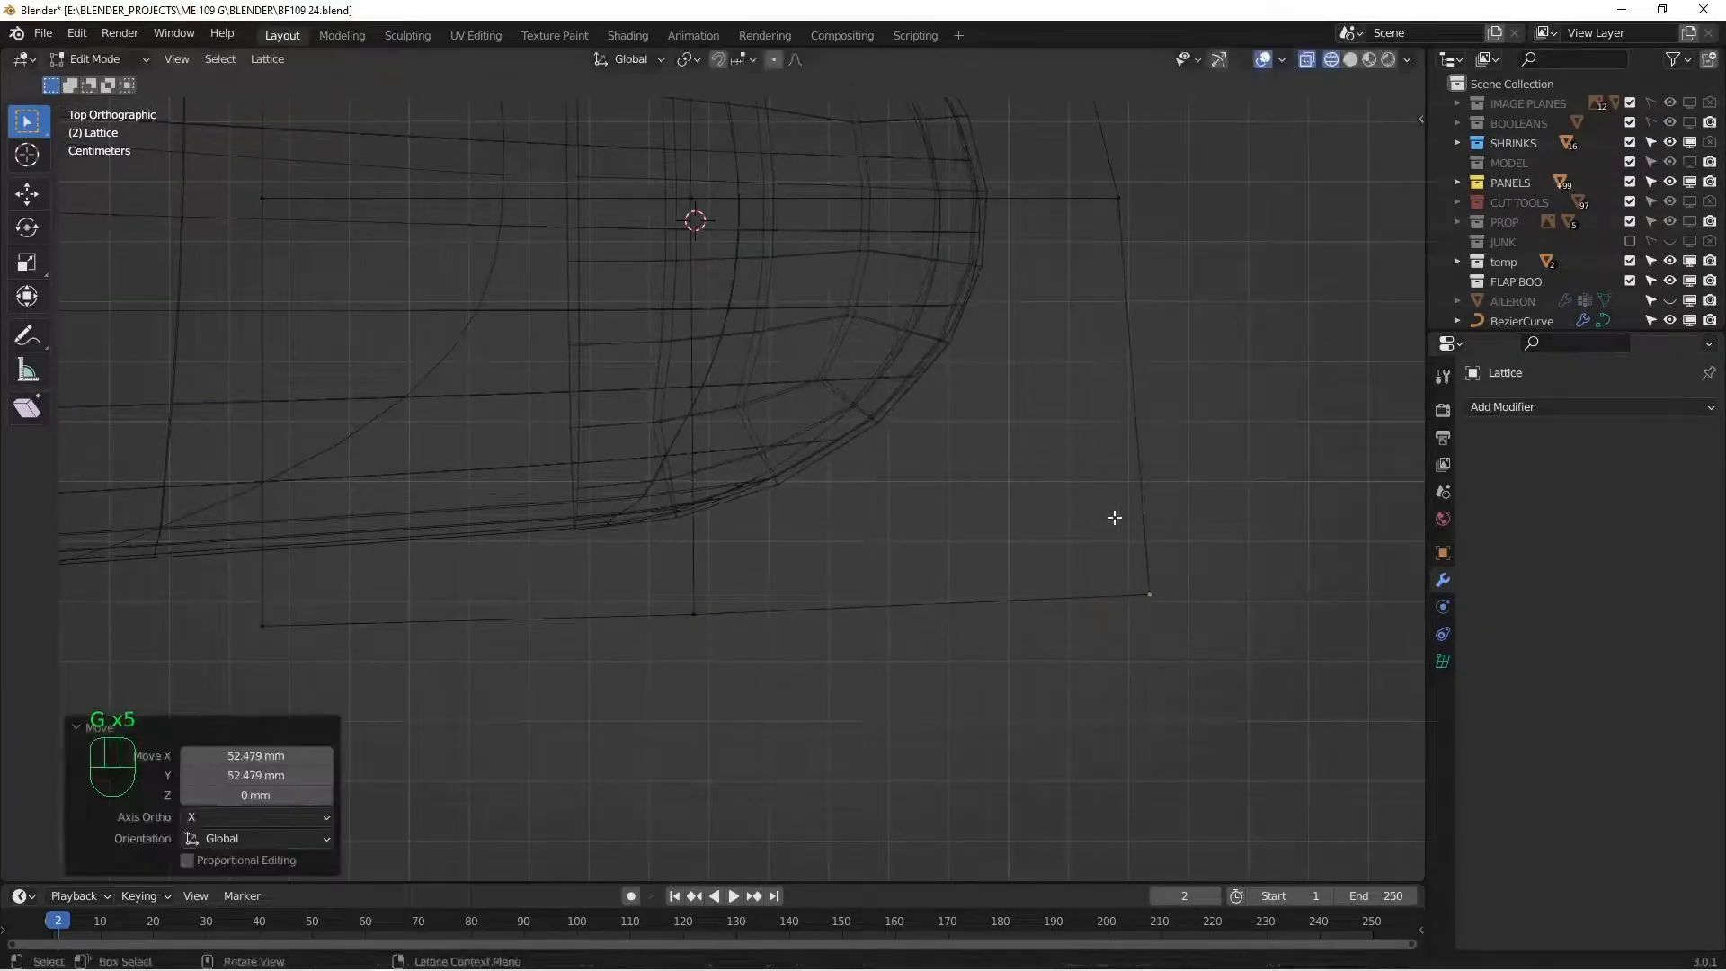
- Reposition the outermost middle lattice points at the tip end and finish editing the lattice
{"action": "middle_click_drag", "start_coordinate": [1083, 297], "coordinate": [1100, 495], "text": "shift"}
{"action": "left_click_drag", "start_coordinate": [1094, 332], "coordinate": [1205, 445]}
{"action": "key", "text": "g"}
{"action": "left_click", "coordinate": [1200, 456]}
{"action": "key", "text": "Tab"}
- Return to solid shading and give the tip mesh a Subdivision Surface modifier placed before the Lattice modifier
{"action": "left_click", "coordinate": [1065, 460]}
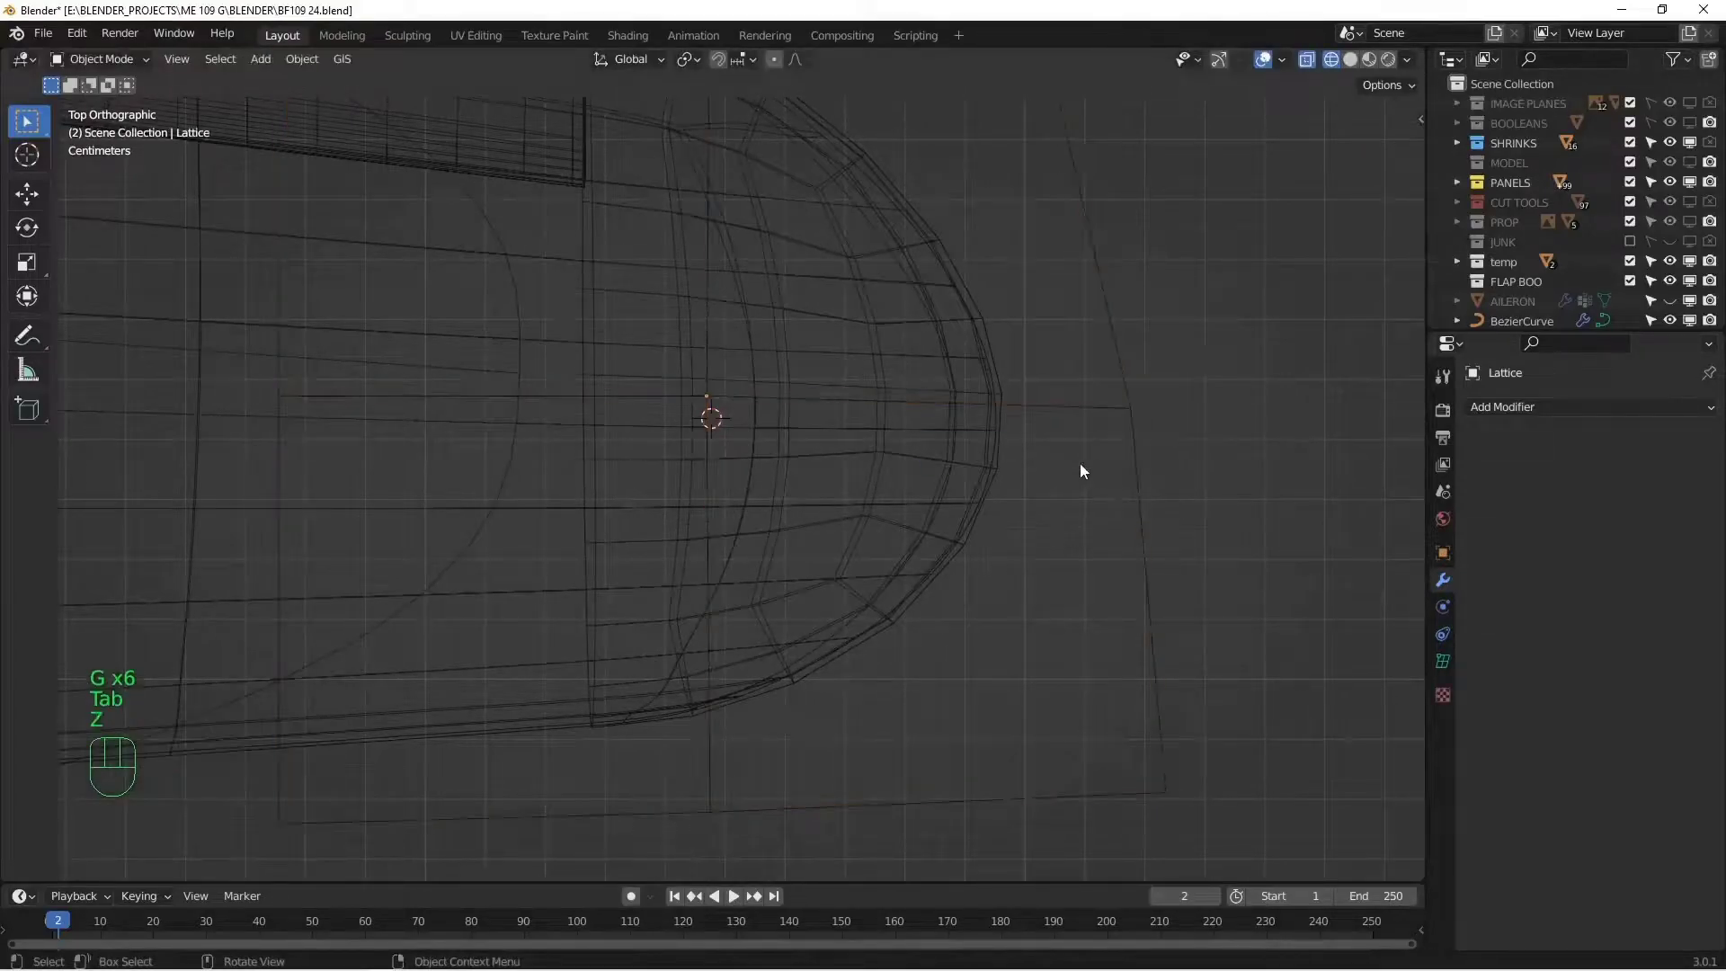
{"action": "left_click", "coordinate": [989, 486]}
{"action": "key", "text": "z"}
{"action": "key", "text": "z"}
{"action": "key", "text": "z"}
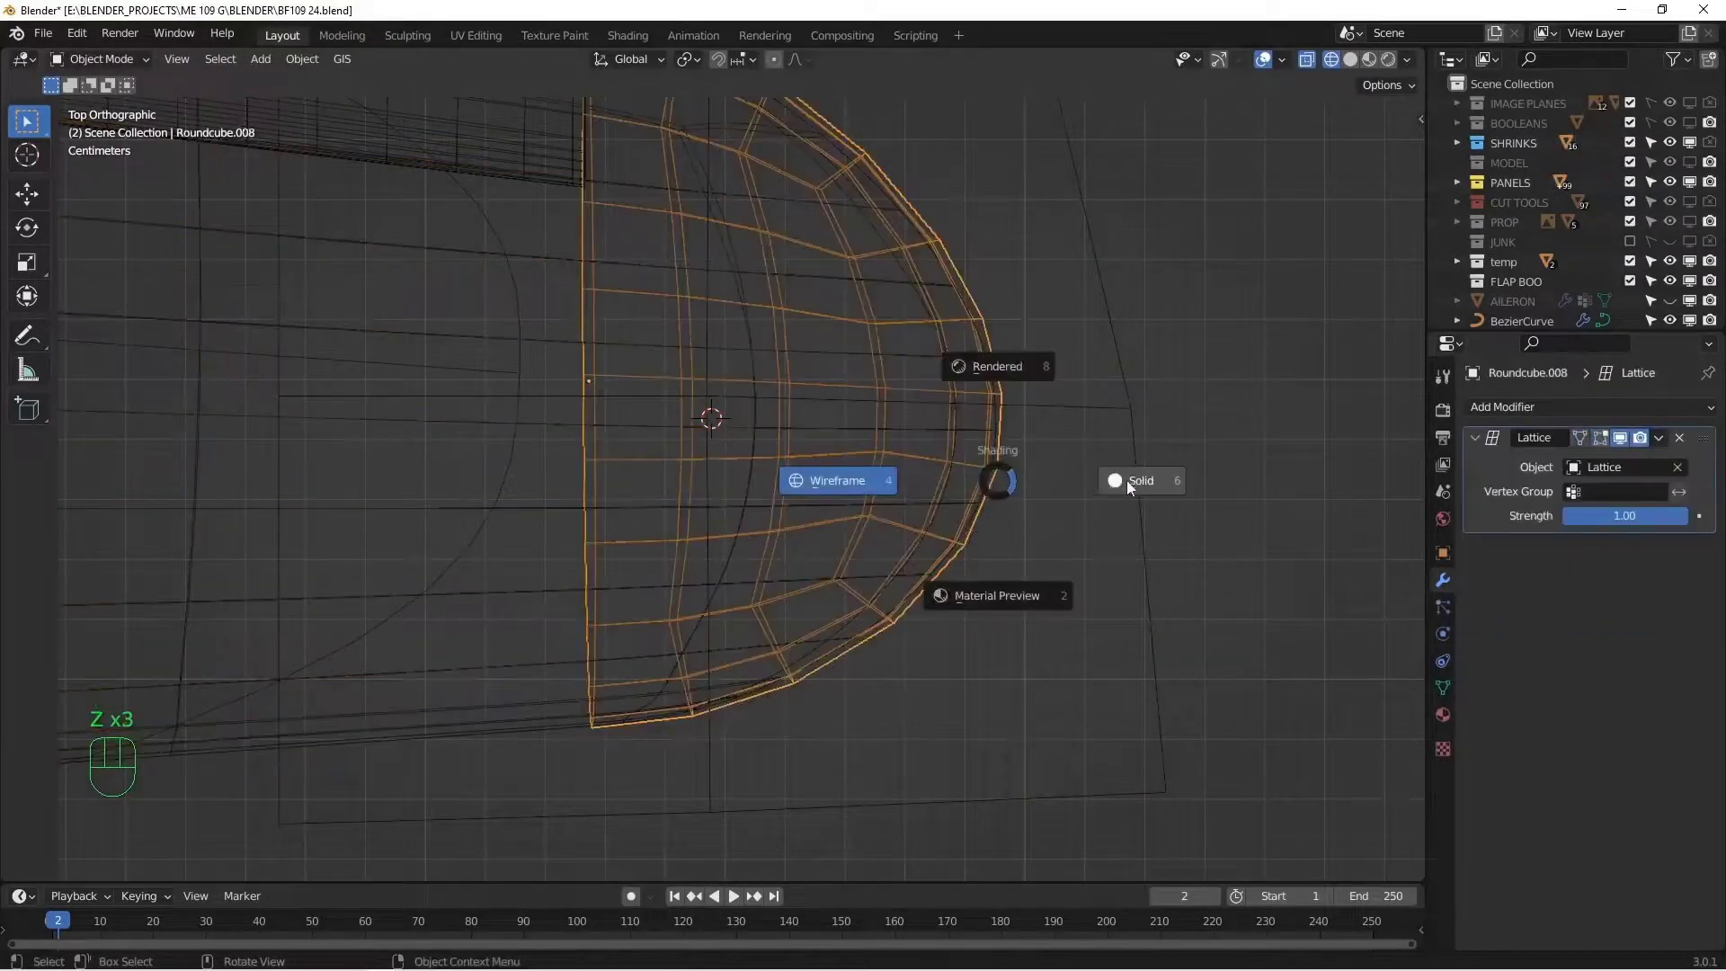
{"action": "left_click", "coordinate": [1126, 480]}
{"action": "mouse_move", "coordinate": [1126, 480]}
{"action": "middle_mouse_down"}
{"action": "mouse_move", "coordinate": [992, 428]}
{"action": "mouse_move", "coordinate": [1377, 513]}
{"action": "middle_mouse_up"}
{"action": "left_click", "coordinate": [1548, 416]}
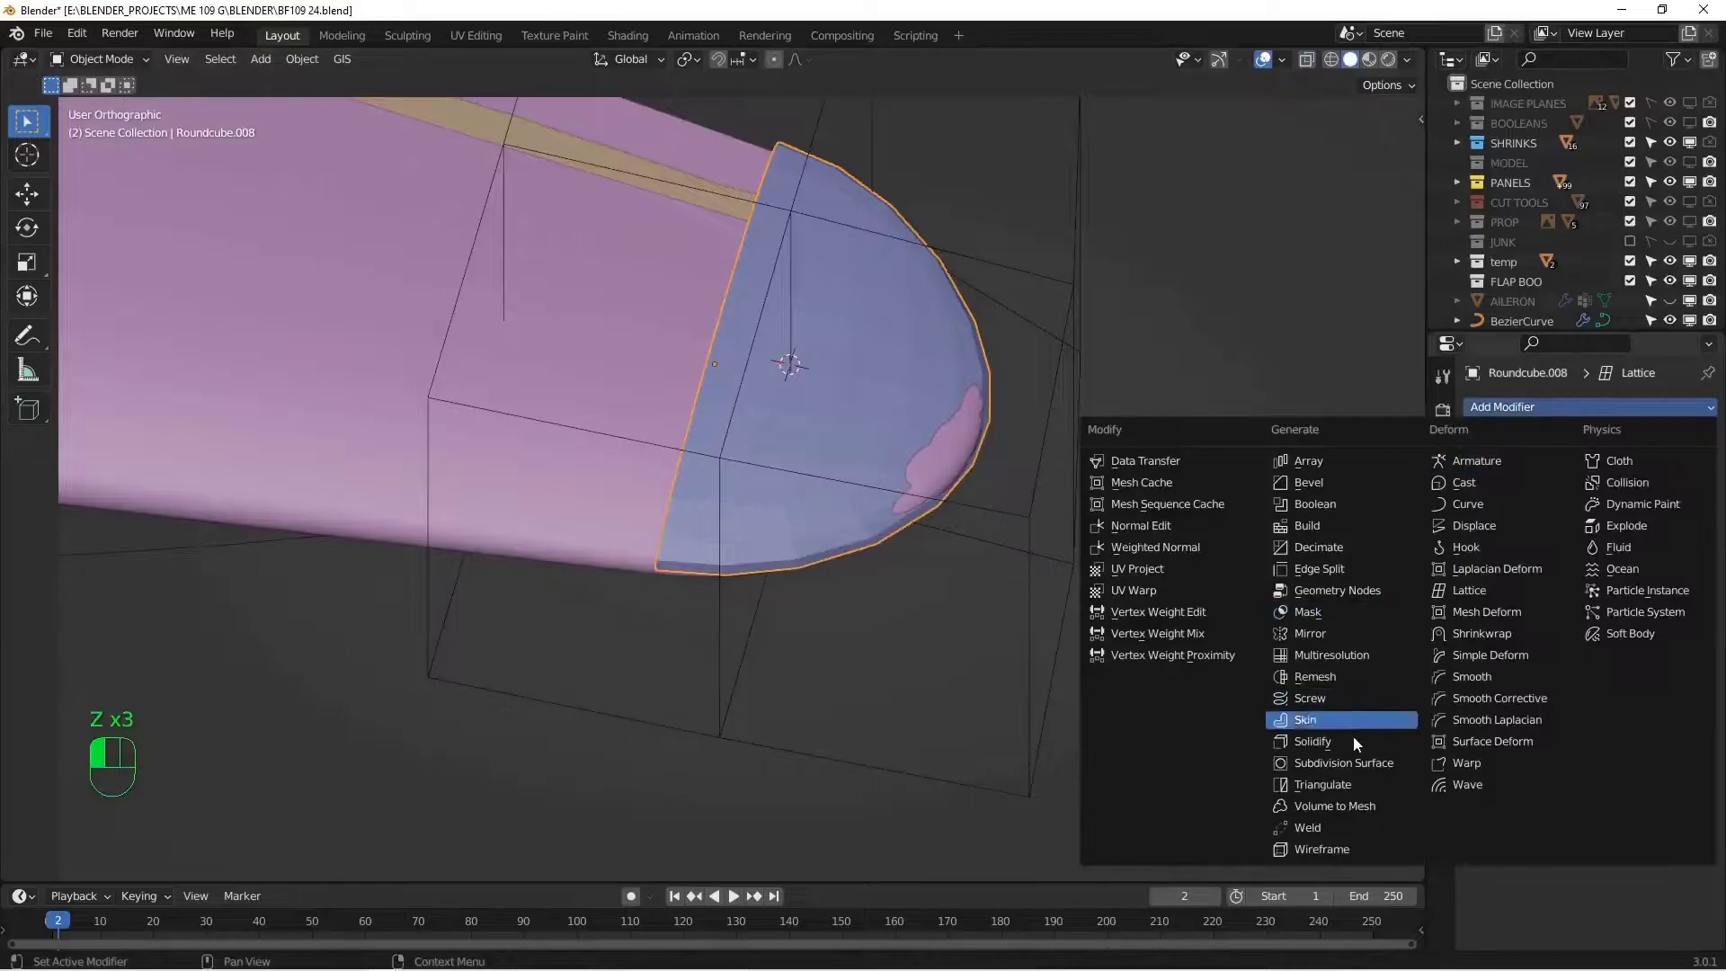
{"action": "left_click", "coordinate": [1330, 763]}
{"action": "left_click_drag", "start_coordinate": [1706, 545], "coordinate": [1672, 468]}
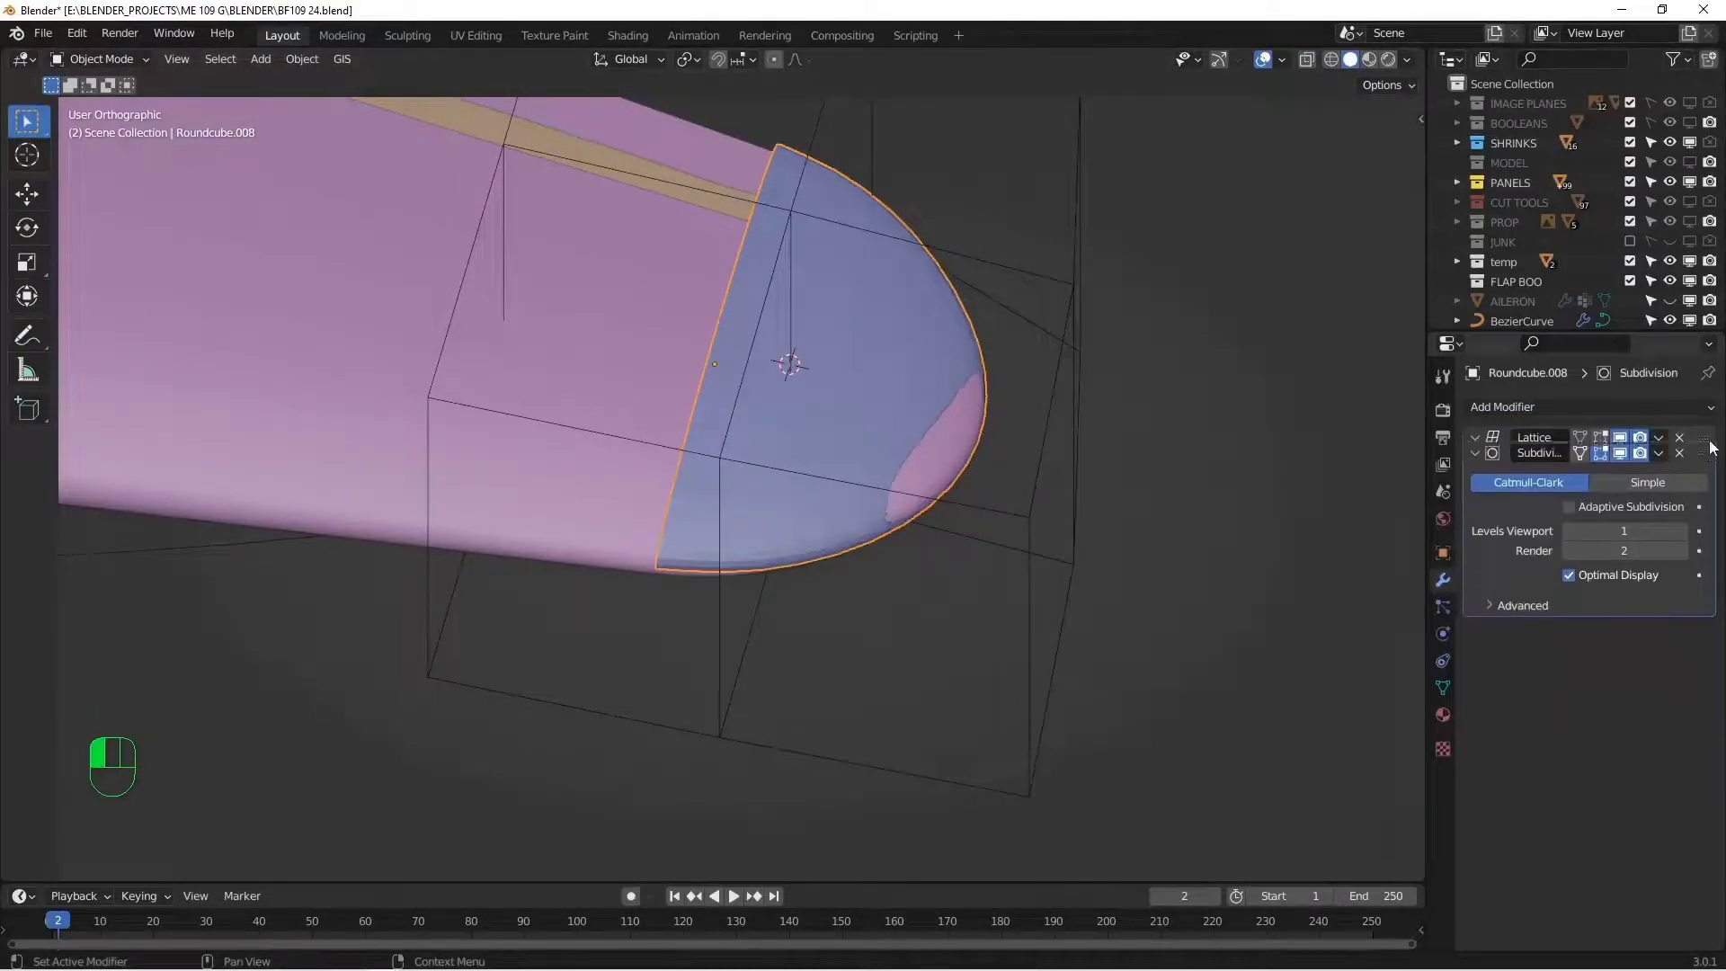
- Edit the lattice again and shift the selected control points in X and Z to fit the tip to the wing
{"action": "middle_click_drag", "start_coordinate": [1001, 441], "coordinate": [947, 715]}
{"action": "left_click", "coordinate": [1043, 402]}
{"action": "key", "text": "Tab"}
{"action": "left_click_drag", "start_coordinate": [920, 734], "coordinate": [953, 780], "text": "shift"}
{"action": "middle_click_drag", "start_coordinate": [938, 437], "coordinate": [621, 575], "text": "alt"}
{"action": "key", "text": "g"}
{"action": "key", "text": "x"}
{"action": "left_click", "coordinate": [954, 490]}
{"action": "middle_click_drag", "start_coordinate": [798, 612], "coordinate": [859, 670]}
{"action": "key", "text": "g"}
{"action": "key", "text": "z"}
{"action": "left_click", "coordinate": [790, 576]}
- Move another set of lattice points in X and Z, raising the upper outer points about 49.8 mm, and finish editing
{"action": "left_click_drag", "start_coordinate": [922, 338], "coordinate": [1014, 463]}
{"action": "key", "text": "g"}
{"action": "key", "text": "x"}
{"action": "left_click", "coordinate": [1013, 471]}
{"action": "key", "text": "g"}
{"action": "key", "text": "z"}
{"action": "middle_click_drag", "start_coordinate": [1014, 477], "coordinate": [844, 416], "text": "alt"}
{"action": "left_click", "coordinate": [921, 636]}
{"action": "key", "text": "g"}
{"action": "key", "text": "z"}
{"action": "left_click", "coordinate": [863, 467]}
{"action": "middle_click_drag", "start_coordinate": [926, 617], "coordinate": [900, 384], "text": "alt"}
{"action": "key", "text": "Tab"}
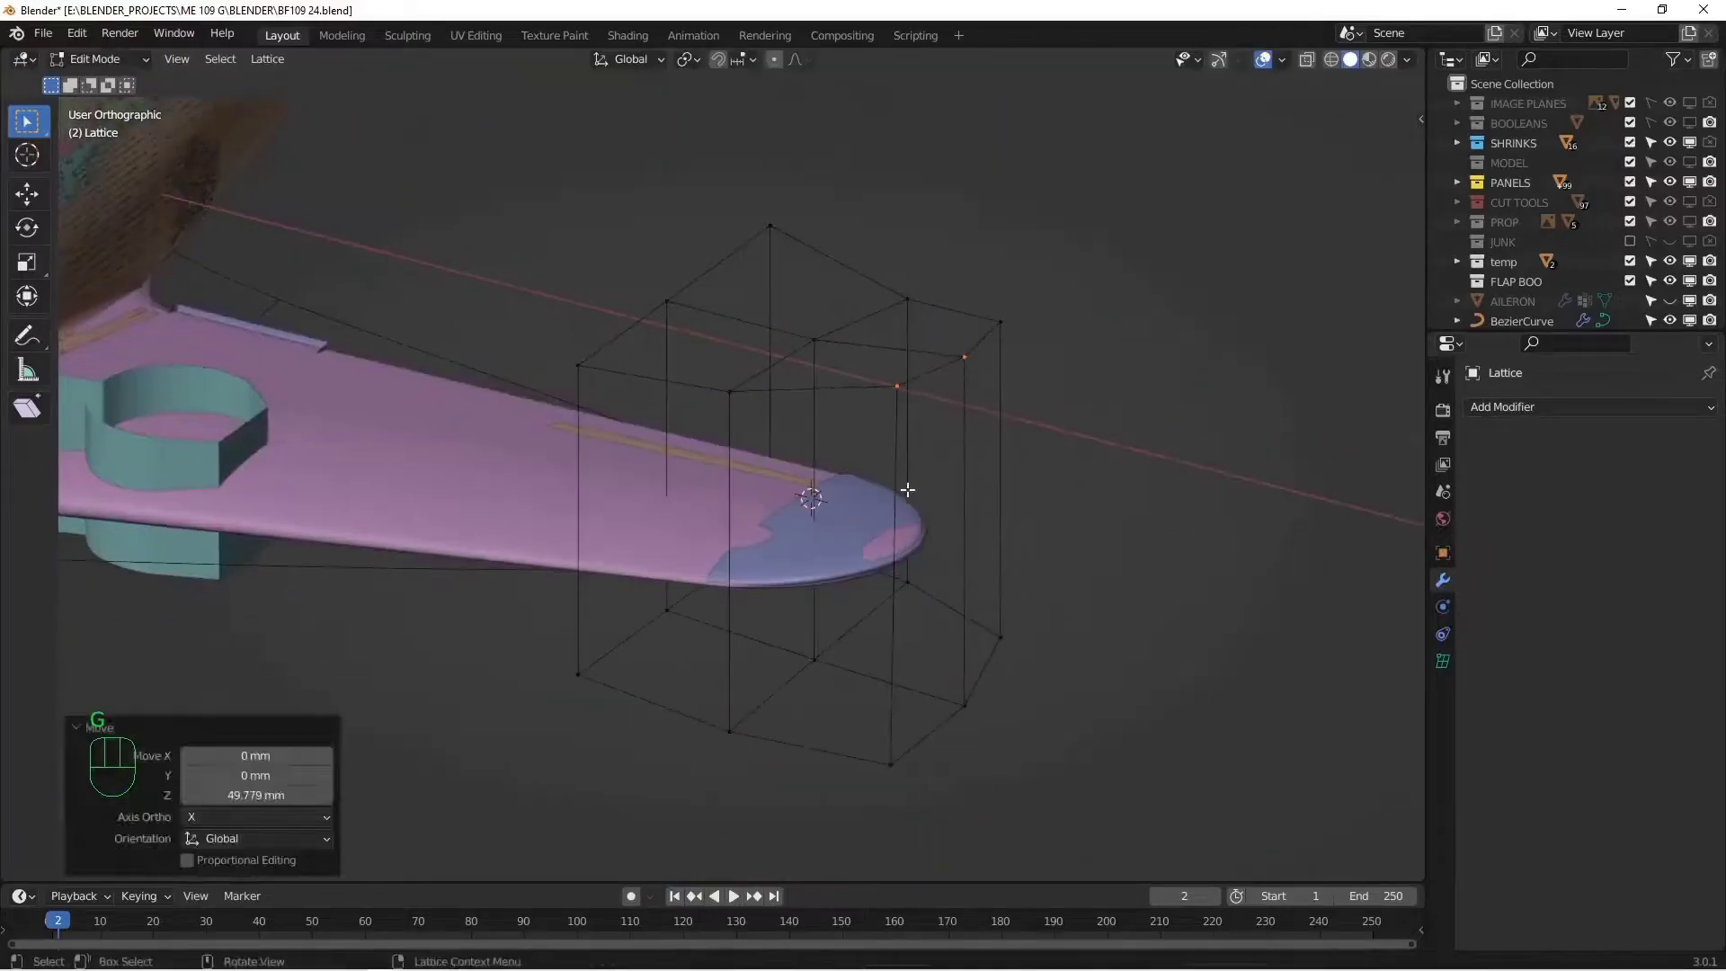
{"action": "middle_click_drag", "start_coordinate": [909, 489], "coordinate": [947, 531], "text": "alt"}
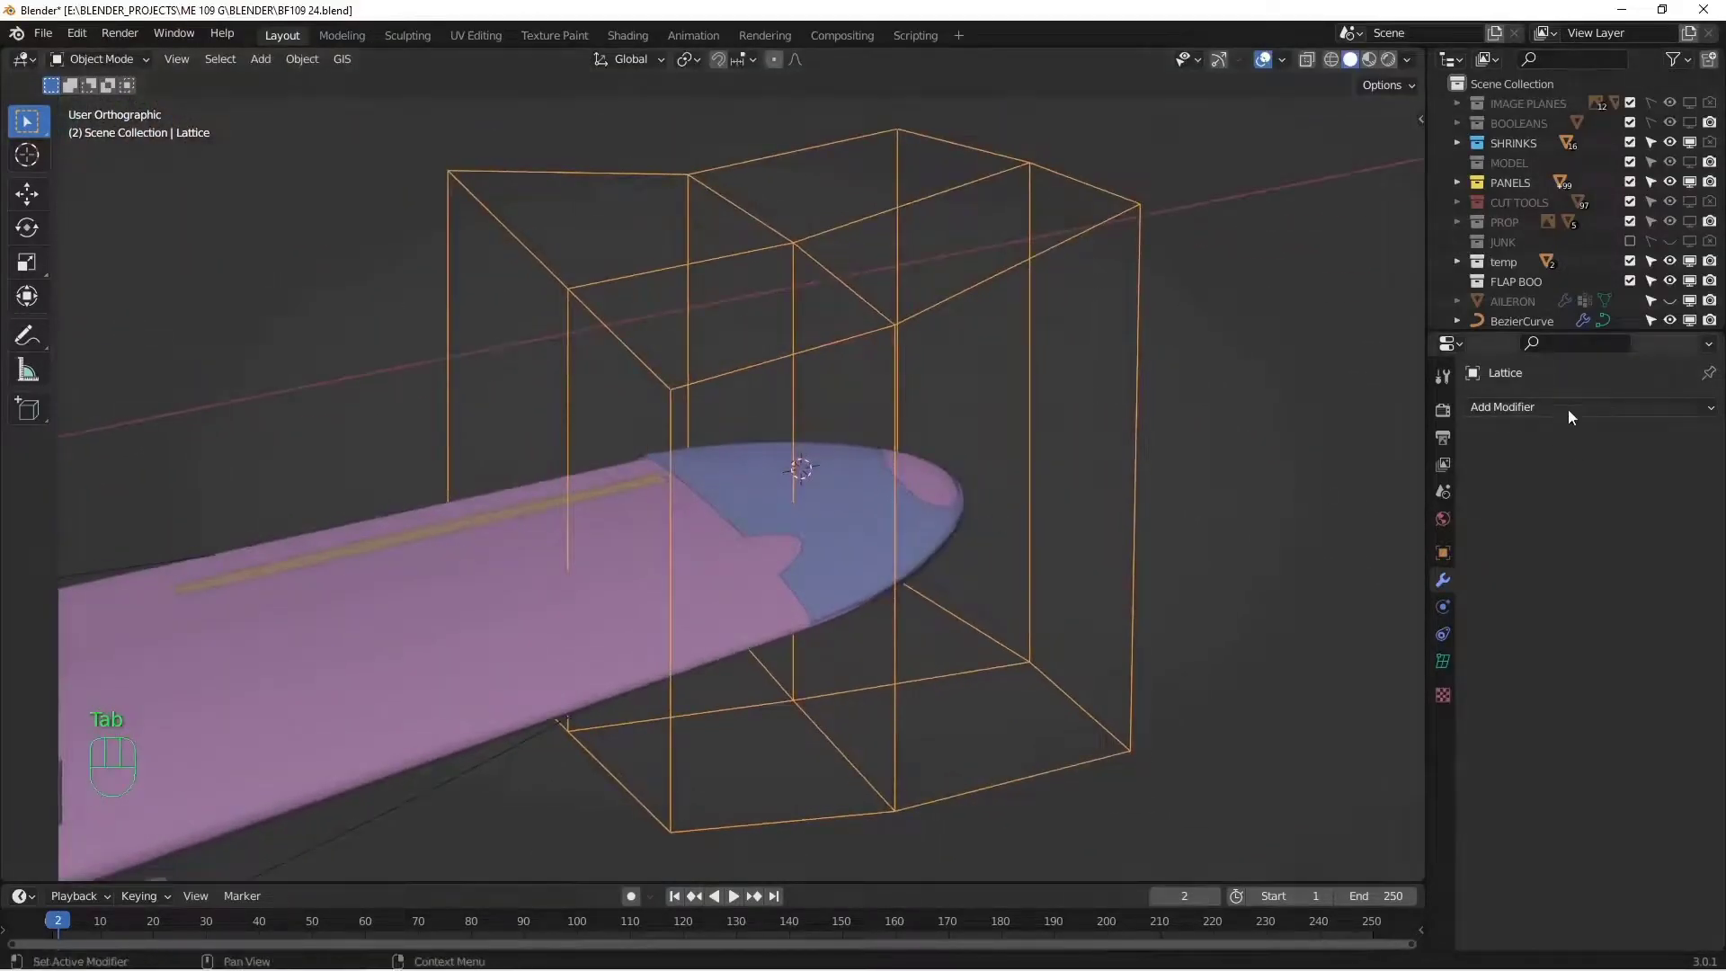
- Add a Shrinkwrap modifier to the tip mesh with WING SHRINK as its target
{"action": "left_click", "coordinate": [943, 541]}
{"action": "left_click_drag", "start_coordinate": [1496, 436], "coordinate": [1485, 460]}
{"action": "left_click", "coordinate": [1527, 410]}
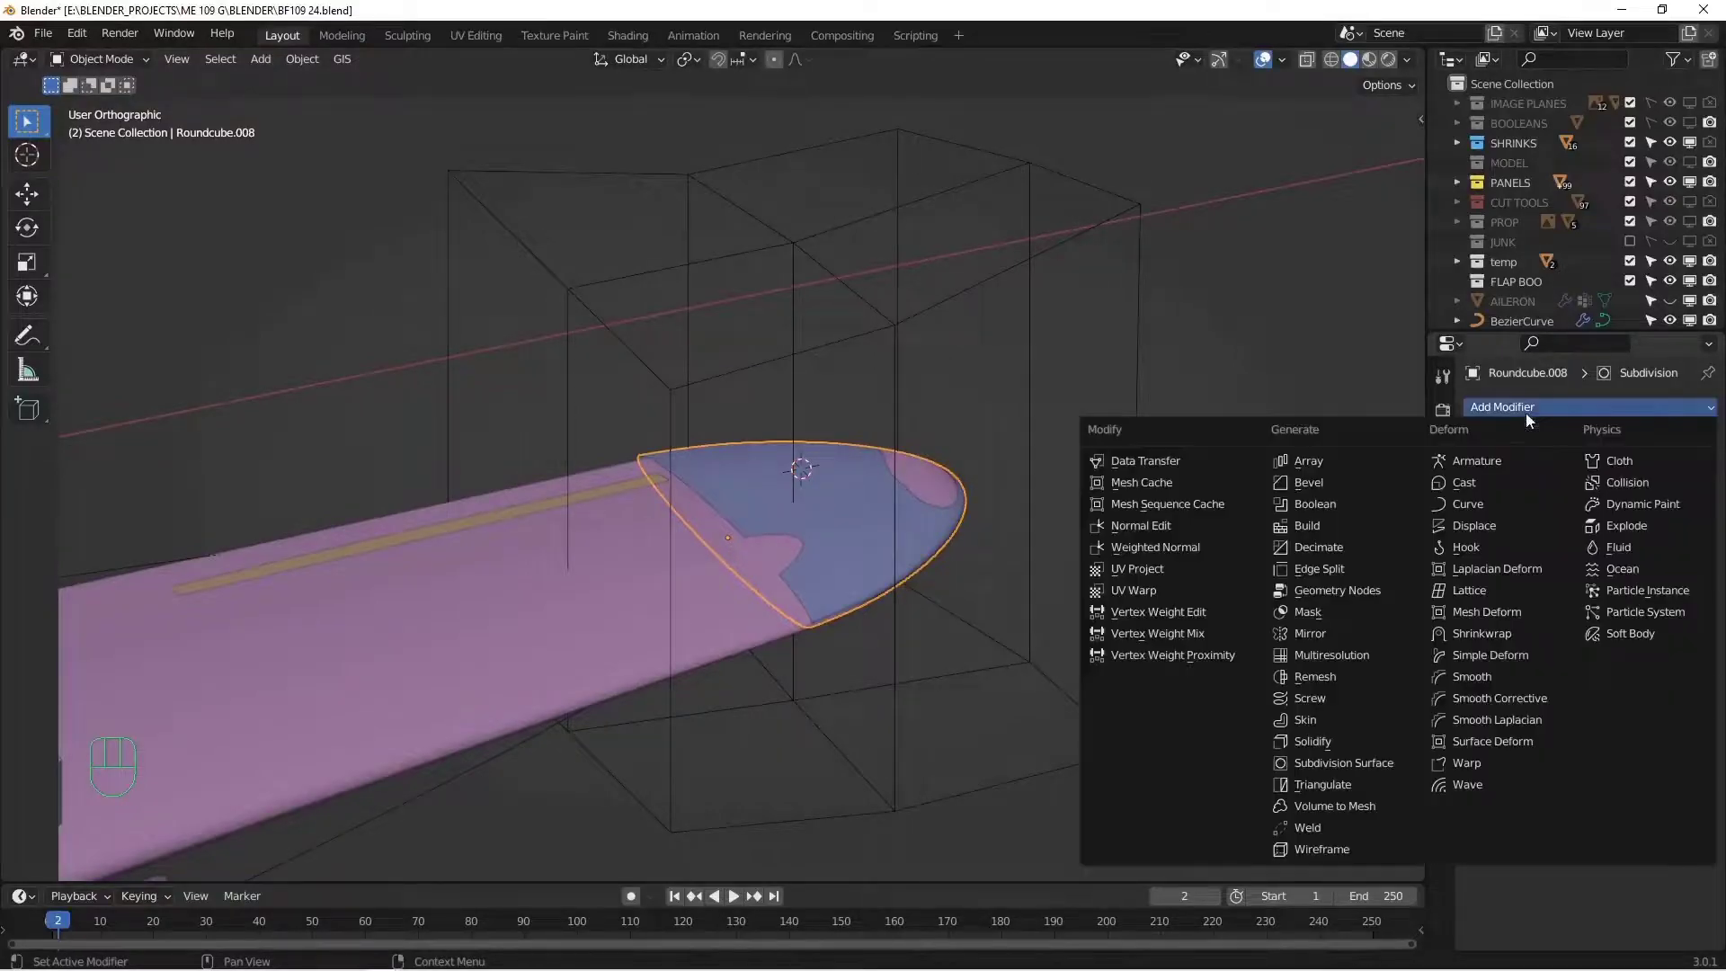
{"action": "left_click", "coordinate": [1487, 636]}
{"action": "left_click", "coordinate": [1637, 568]}
{"action": "type", "text": "WIN"}
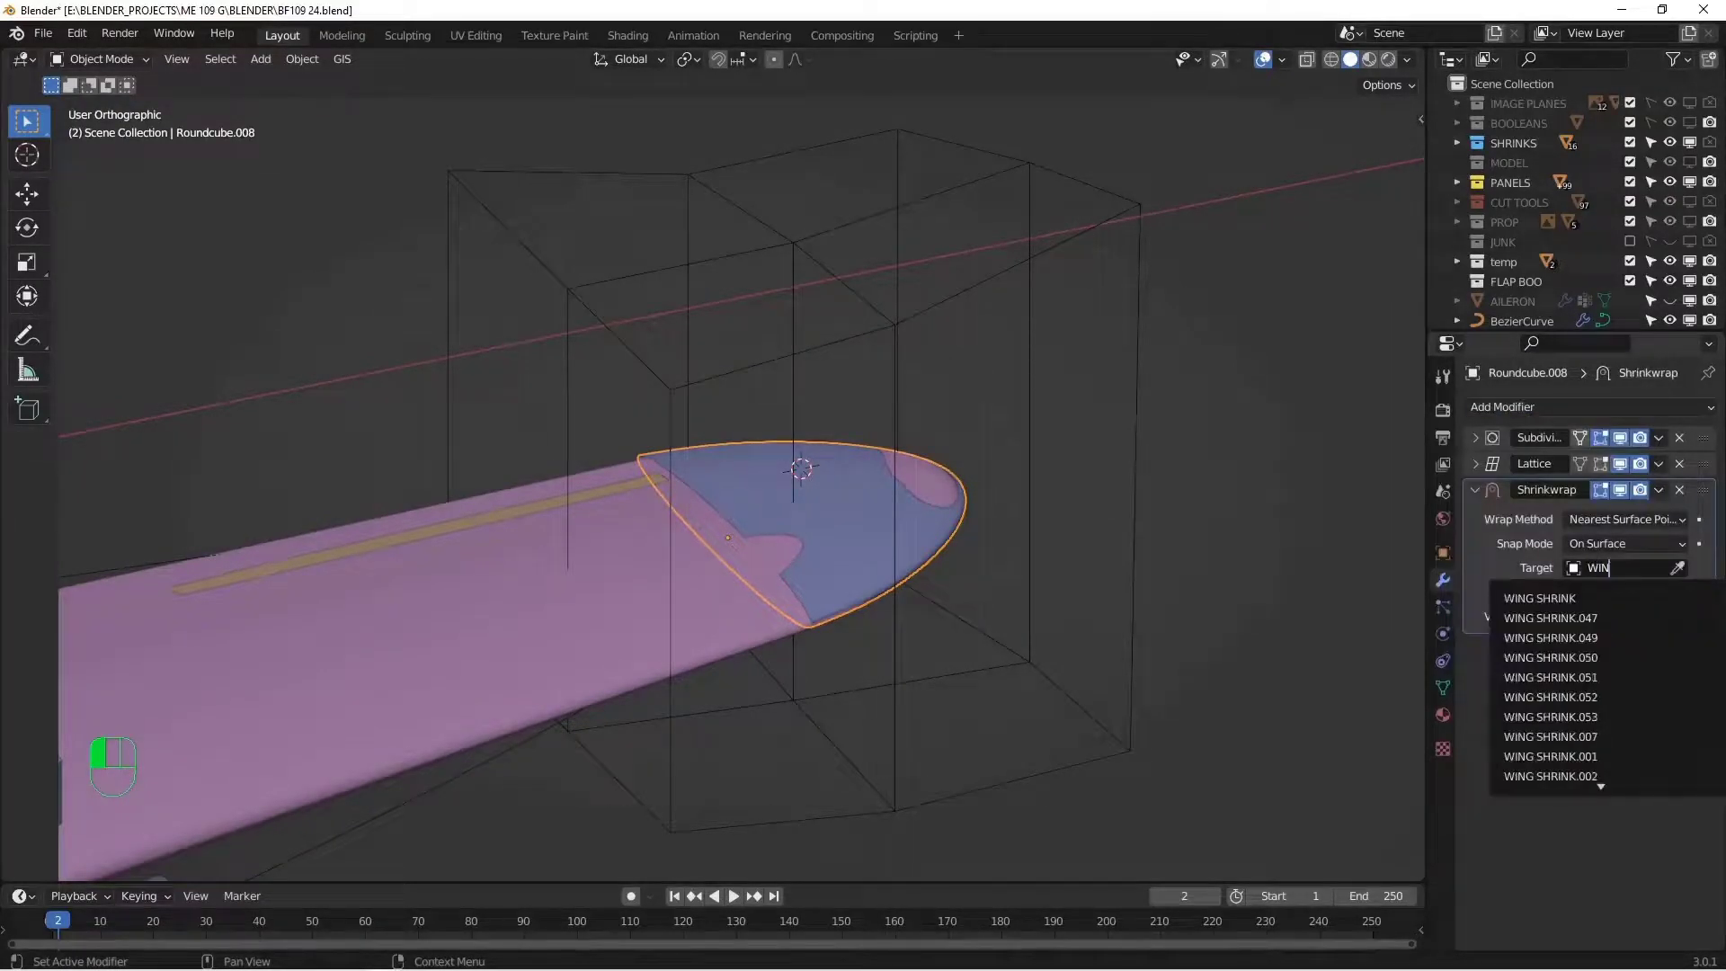
{"action": "type", "text": "G"}
{"action": "key", "text": "Return"}
- Hide the WING SHRINK mesh and examine the shrinkwrapped tip surface from several angles
{"action": "left_click_drag", "start_coordinate": [1164, 546], "coordinate": [1007, 466], "text": "alt"}
{"action": "left_click", "coordinate": [655, 542]}
{"action": "key", "text": "h"}
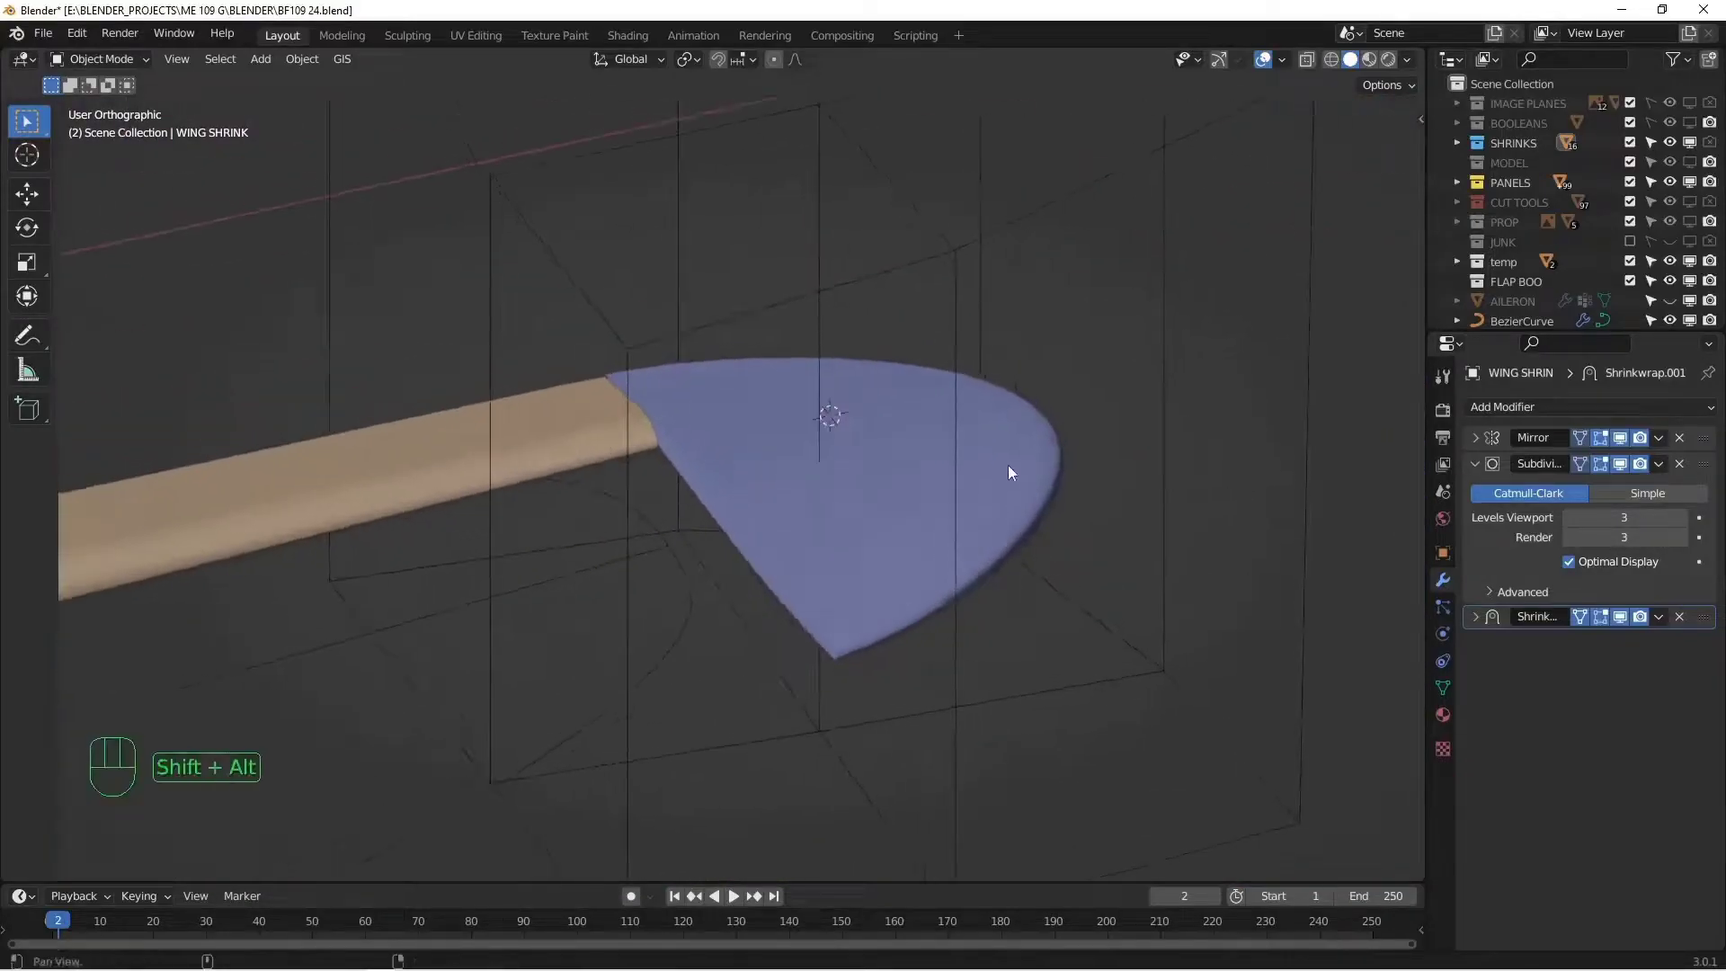
{"action": "left_click_drag", "start_coordinate": [987, 406], "coordinate": [968, 460], "text": "alt+shift"}
{"action": "left_click_drag", "start_coordinate": [995, 525], "coordinate": [940, 480], "text": "alt"}
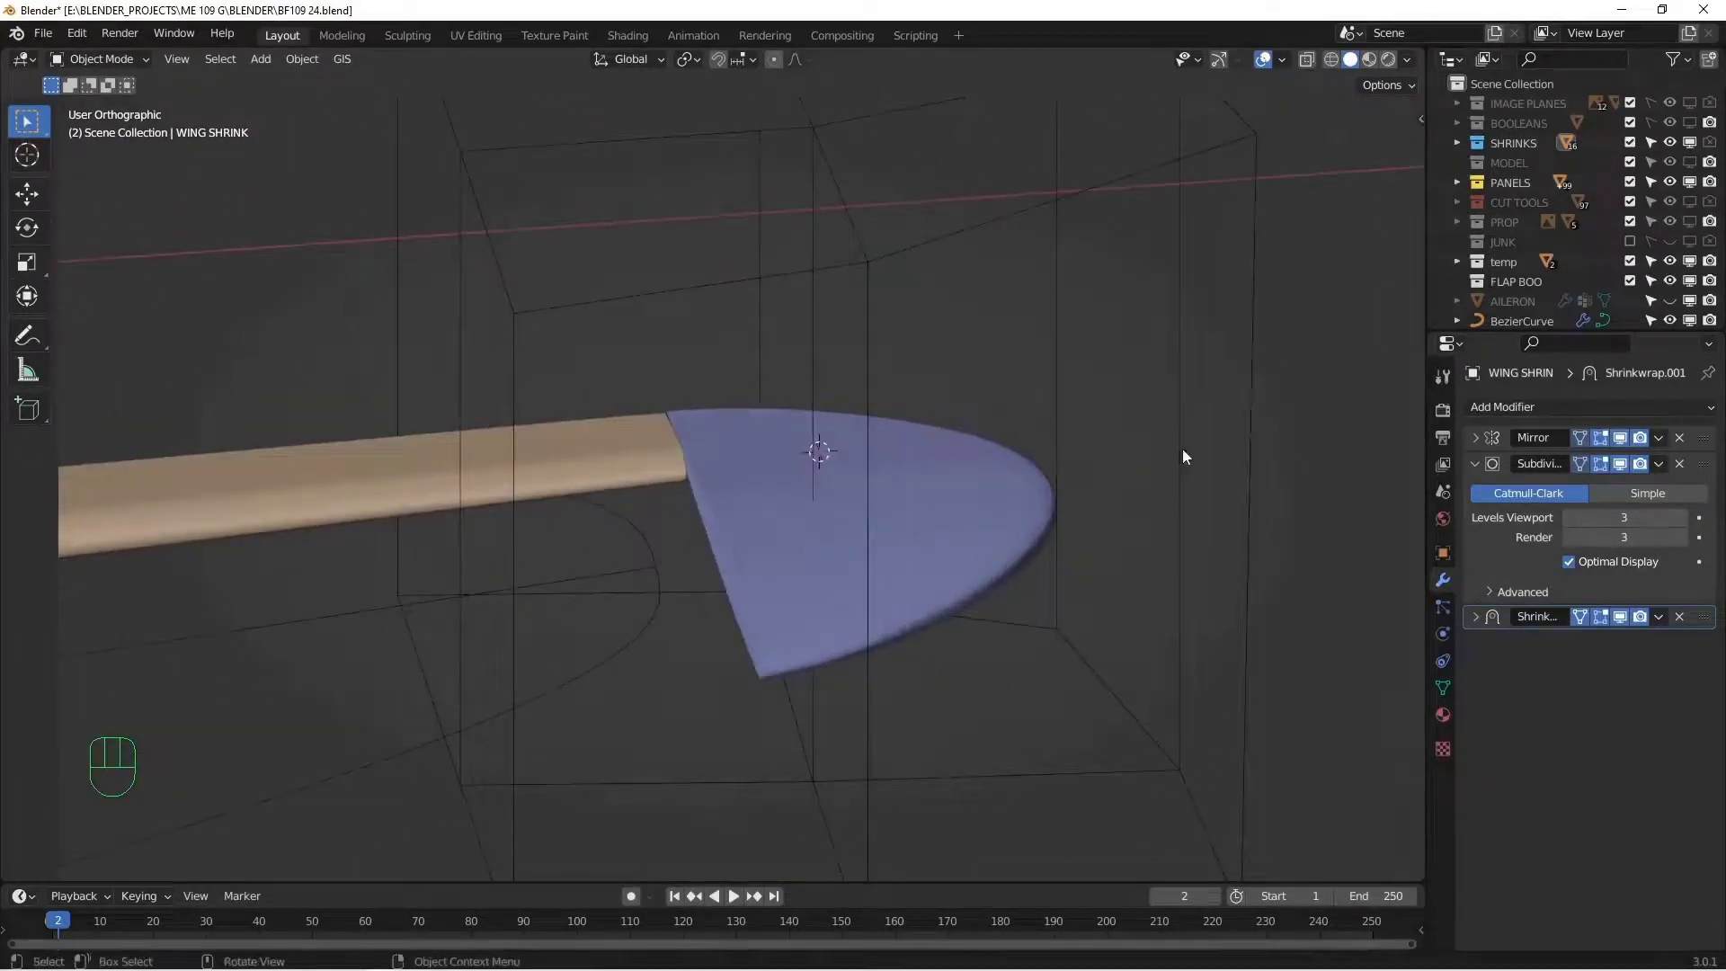
{"action": "left_click_drag", "start_coordinate": [1117, 514], "coordinate": [1231, 526], "text": "alt"}
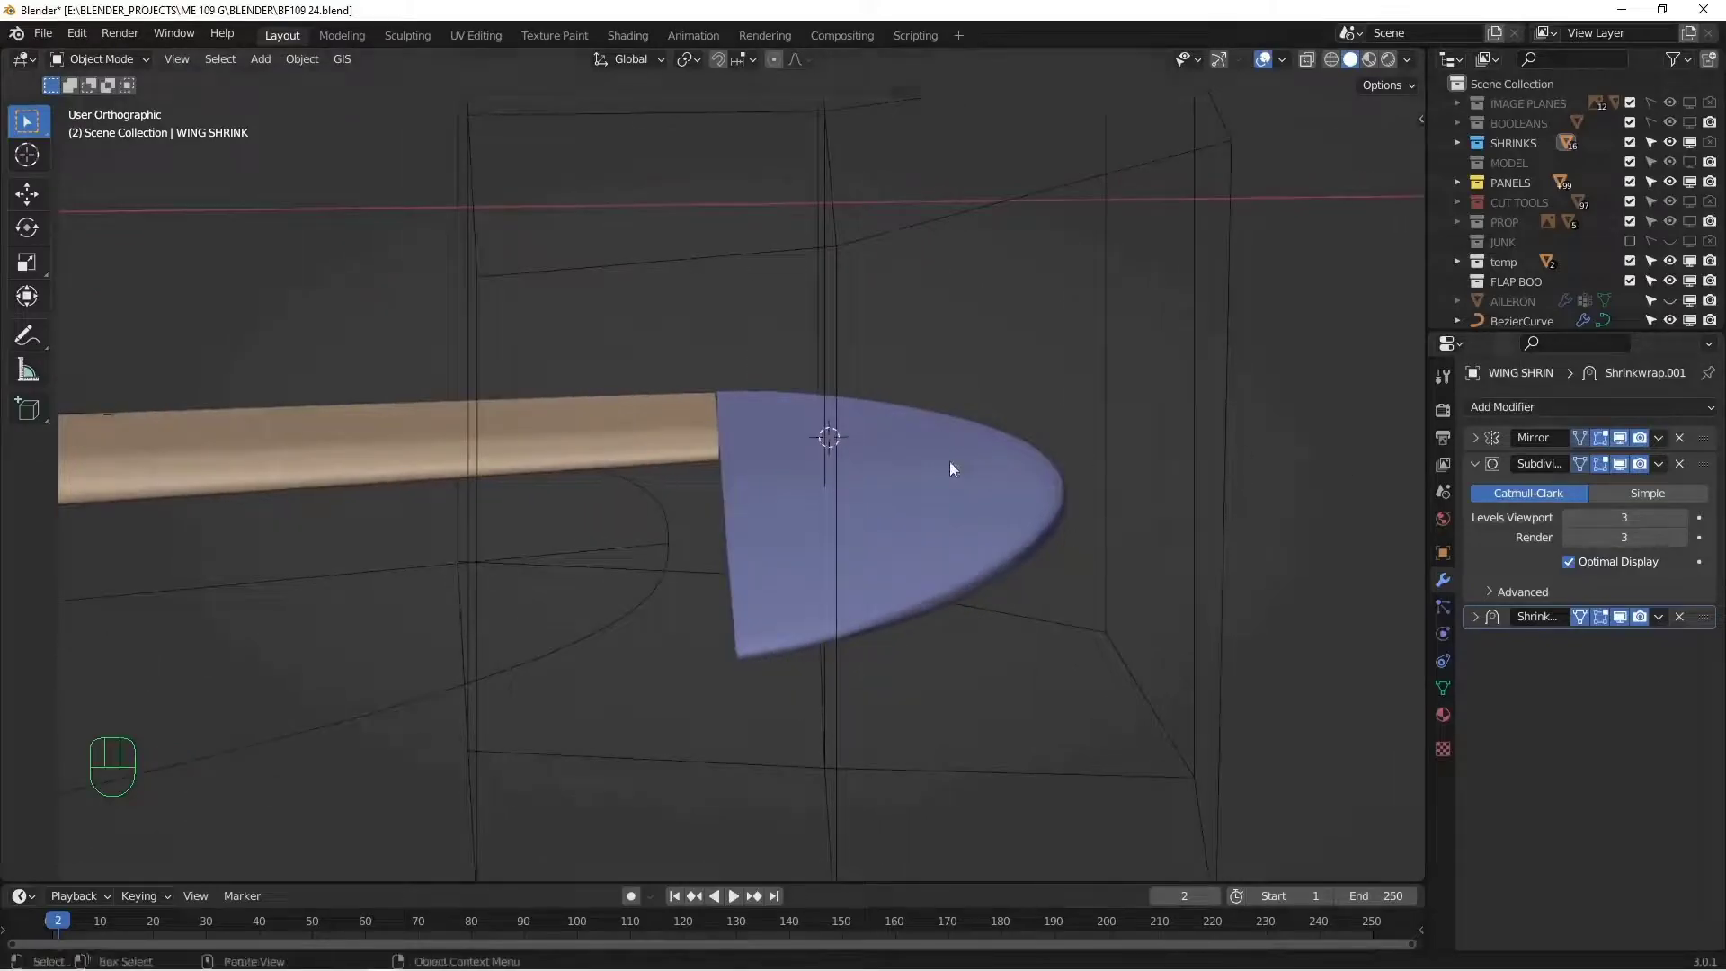
{"action": "left_click_drag", "start_coordinate": [953, 468], "coordinate": [1045, 457], "text": "alt"}
- Apply the Lattice modifier on the tip mesh
{"action": "left_click", "coordinate": [1007, 488]}
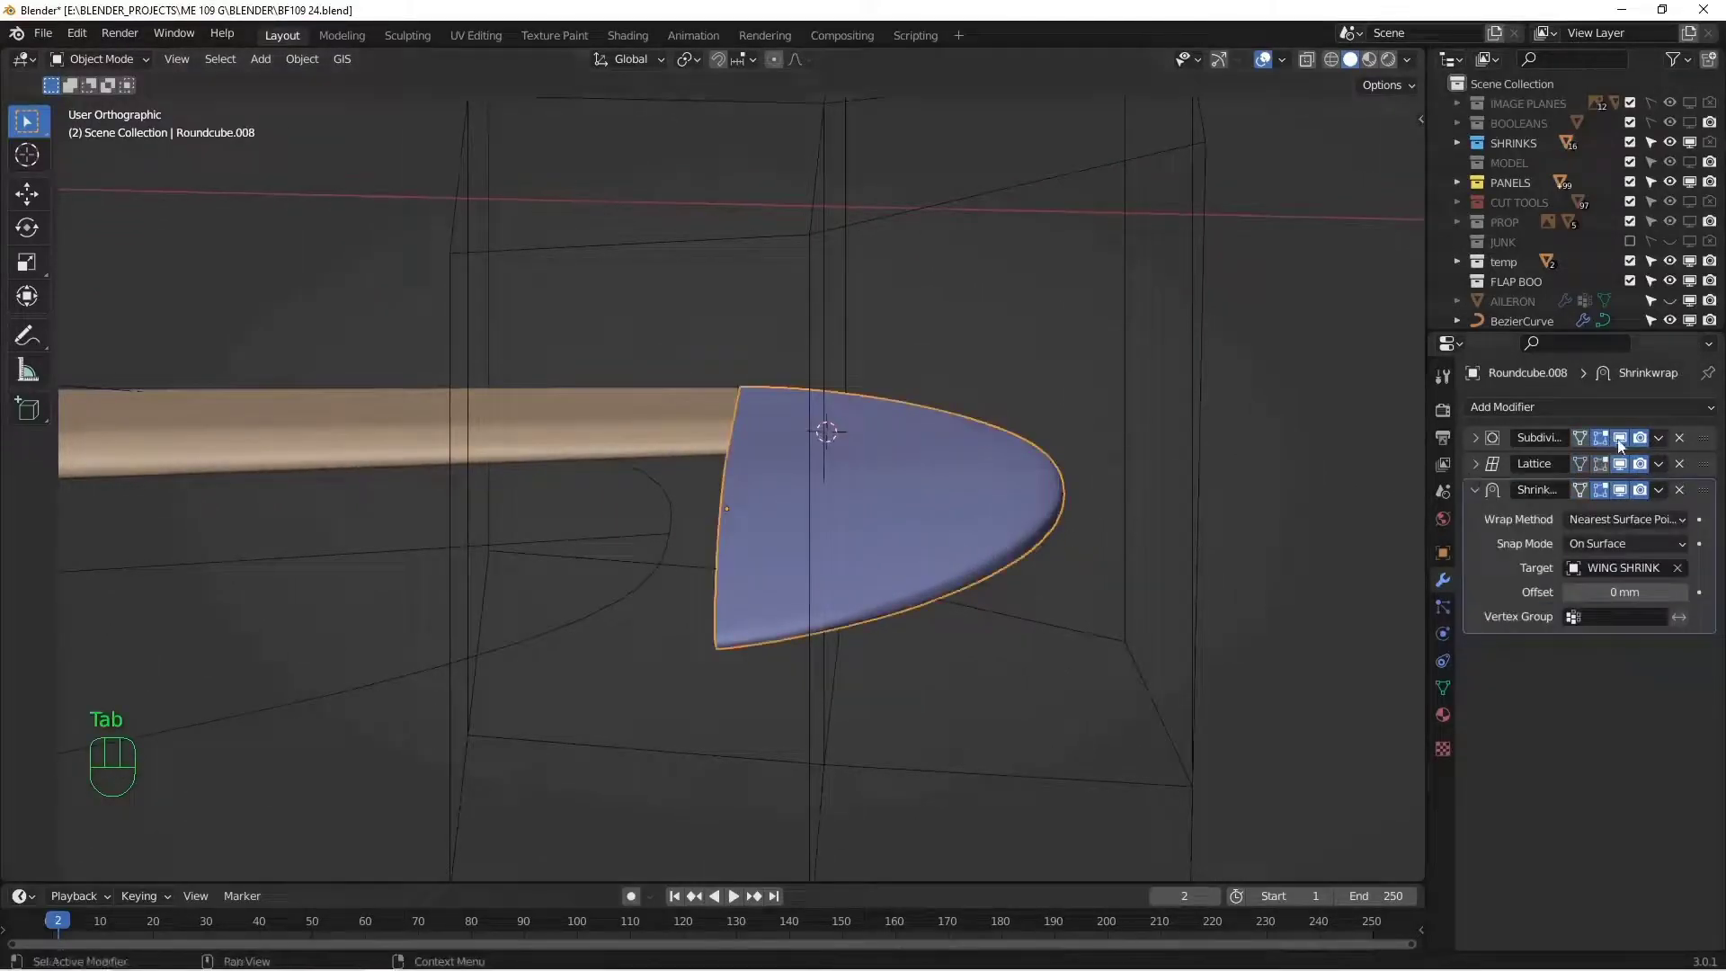
{"action": "left_click", "coordinate": [1663, 465]}
{"action": "left_click", "coordinate": [1600, 487]}
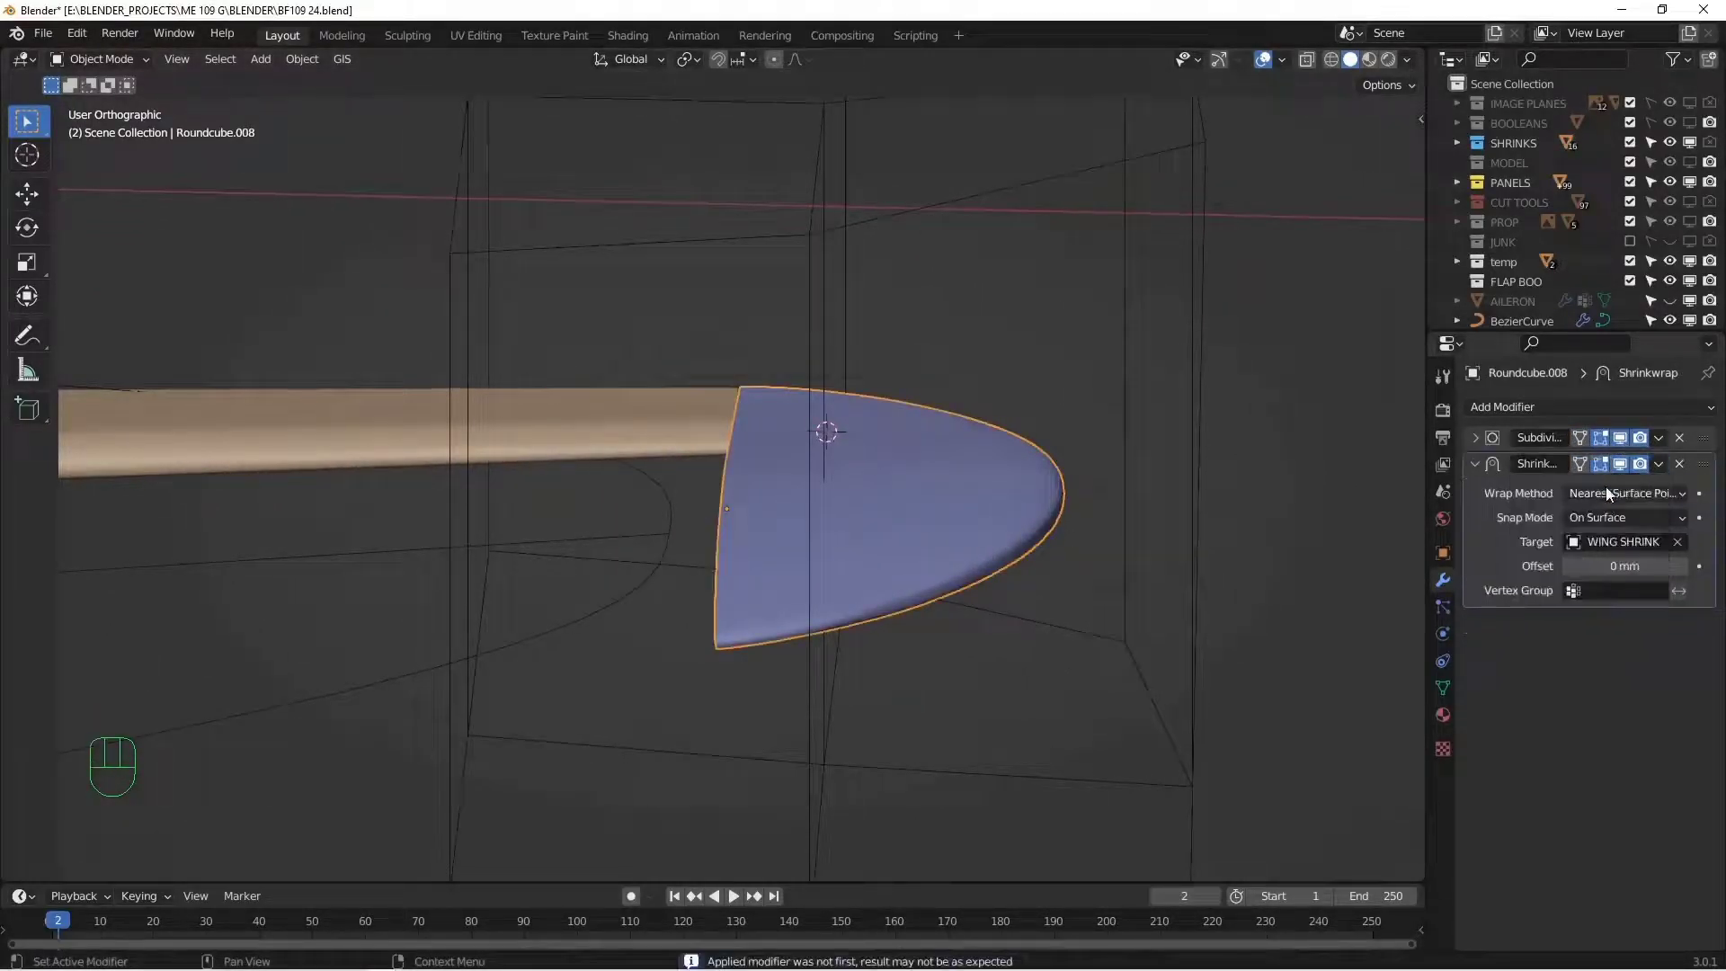
- Duplicate the tip's Shrinkwrap modifier, apply one copy, and disable the remaining copy in edit mode, viewport and render
{"action": "left_click", "coordinate": [1659, 463]}
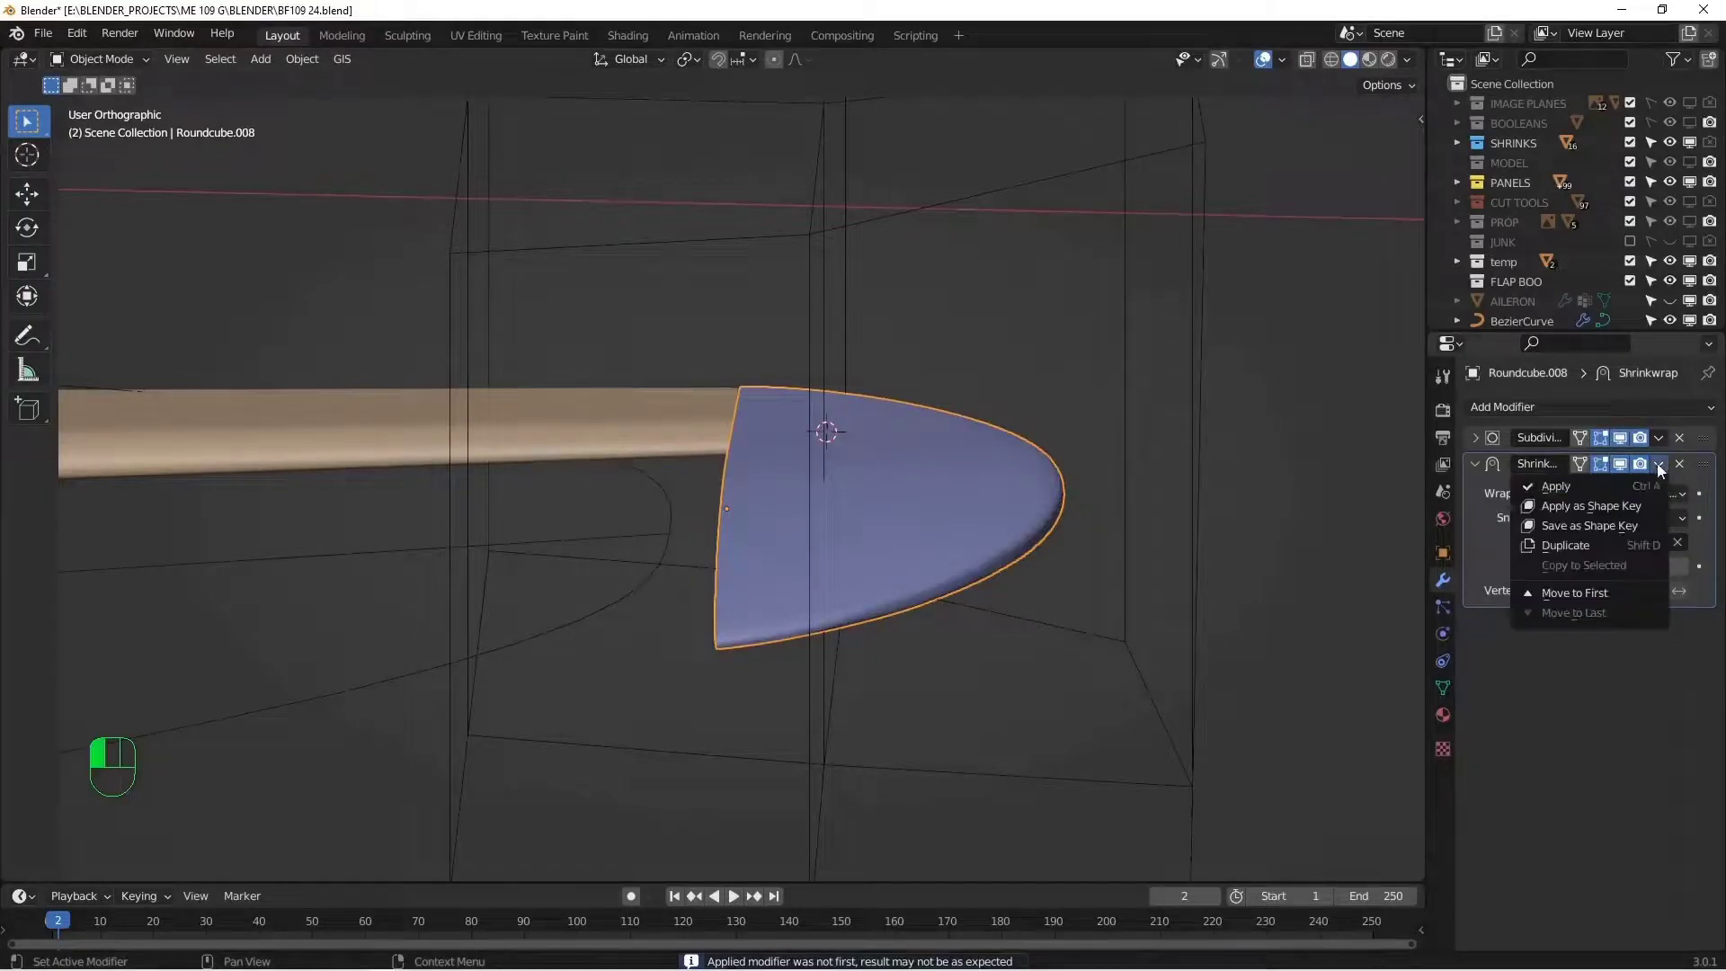
{"action": "left_click", "coordinate": [1584, 546]}
{"action": "left_click", "coordinate": [1659, 463]}
{"action": "left_click", "coordinate": [1600, 487]}
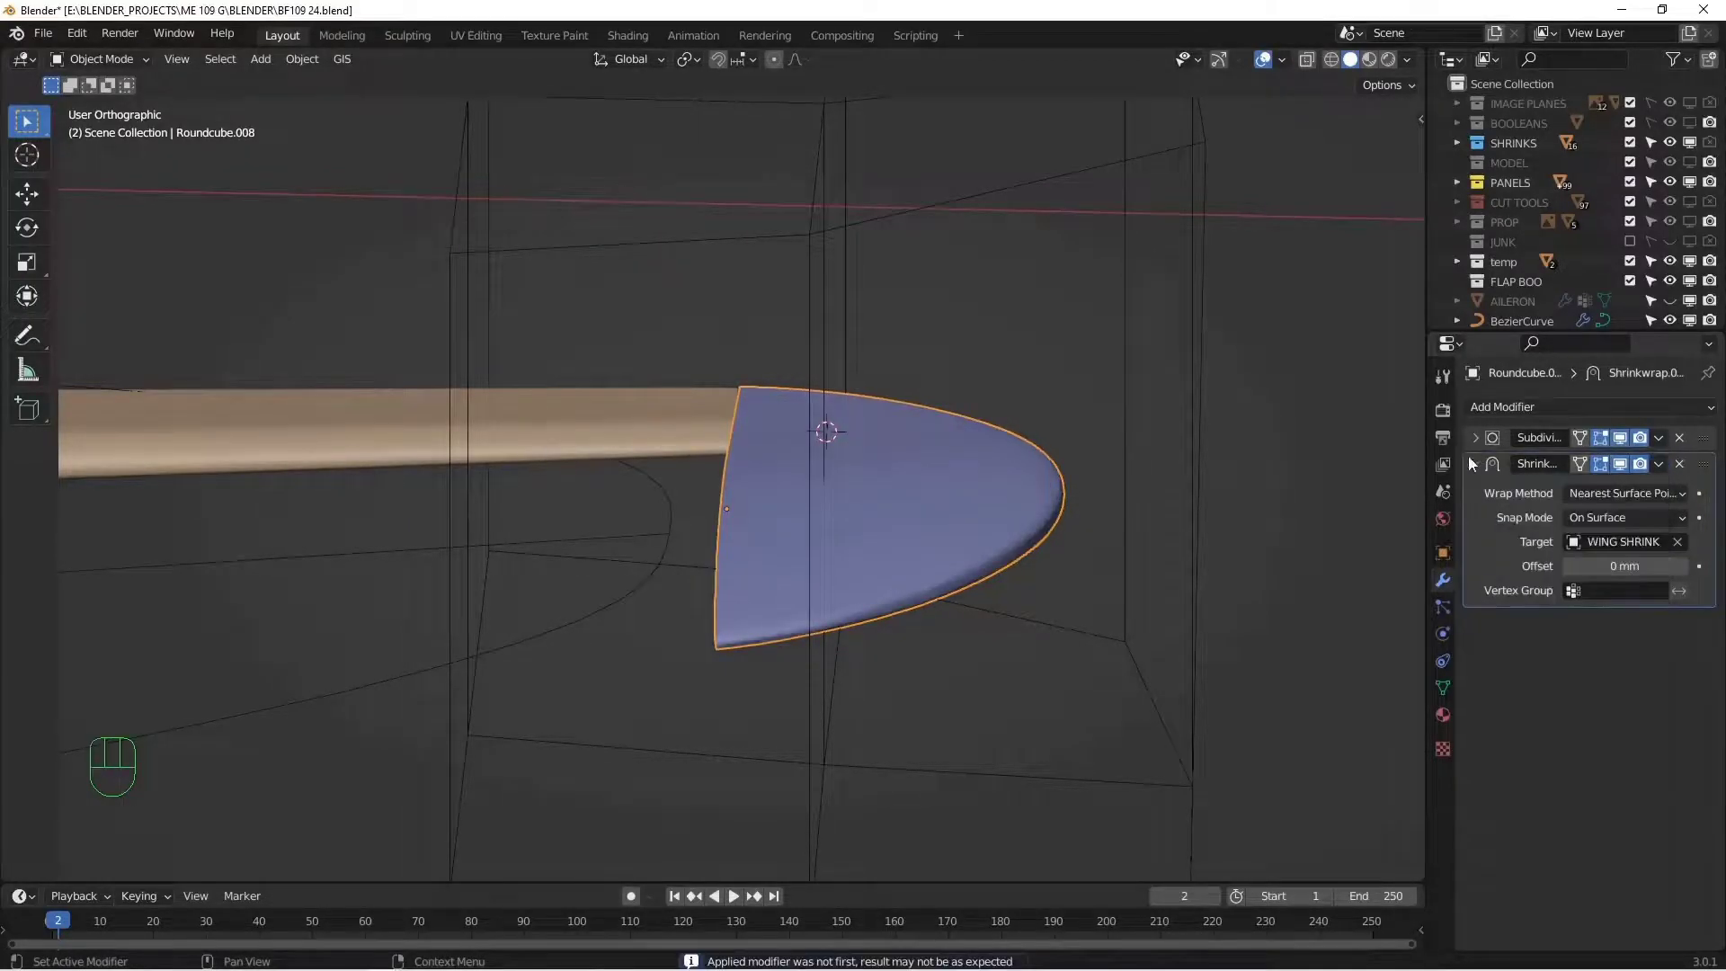
{"action": "left_click", "coordinate": [1476, 464]}
{"action": "left_click_drag", "start_coordinate": [1641, 464], "coordinate": [1585, 464]}
{"action": "scroll", "coordinate": [893, 466], "scroll_direction": "down", "scroll_amount": 1}
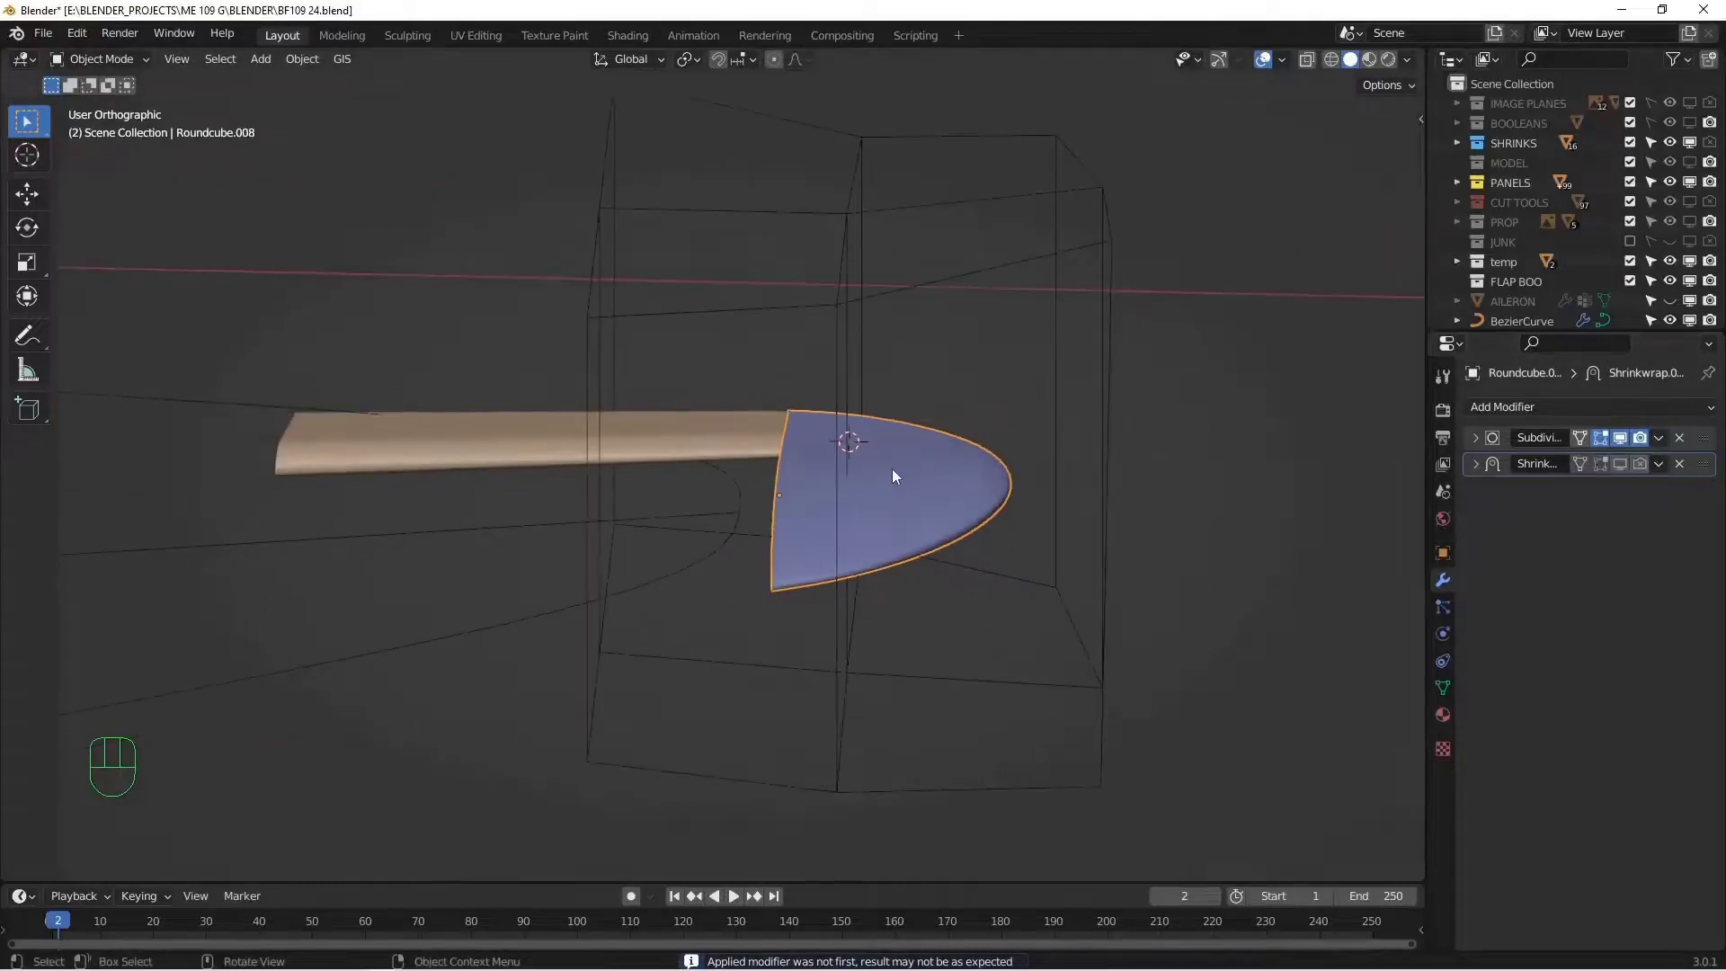
- Delete the lattice around the wing tip
{"action": "mouse_move", "coordinate": [892, 467]}
{"action": "middle_mouse_down"}
{"action": "mouse_move", "coordinate": [866, 493]}
{"action": "mouse_move", "coordinate": [1086, 293]}
{"action": "middle_mouse_up"}
{"action": "key", "text": "x"}
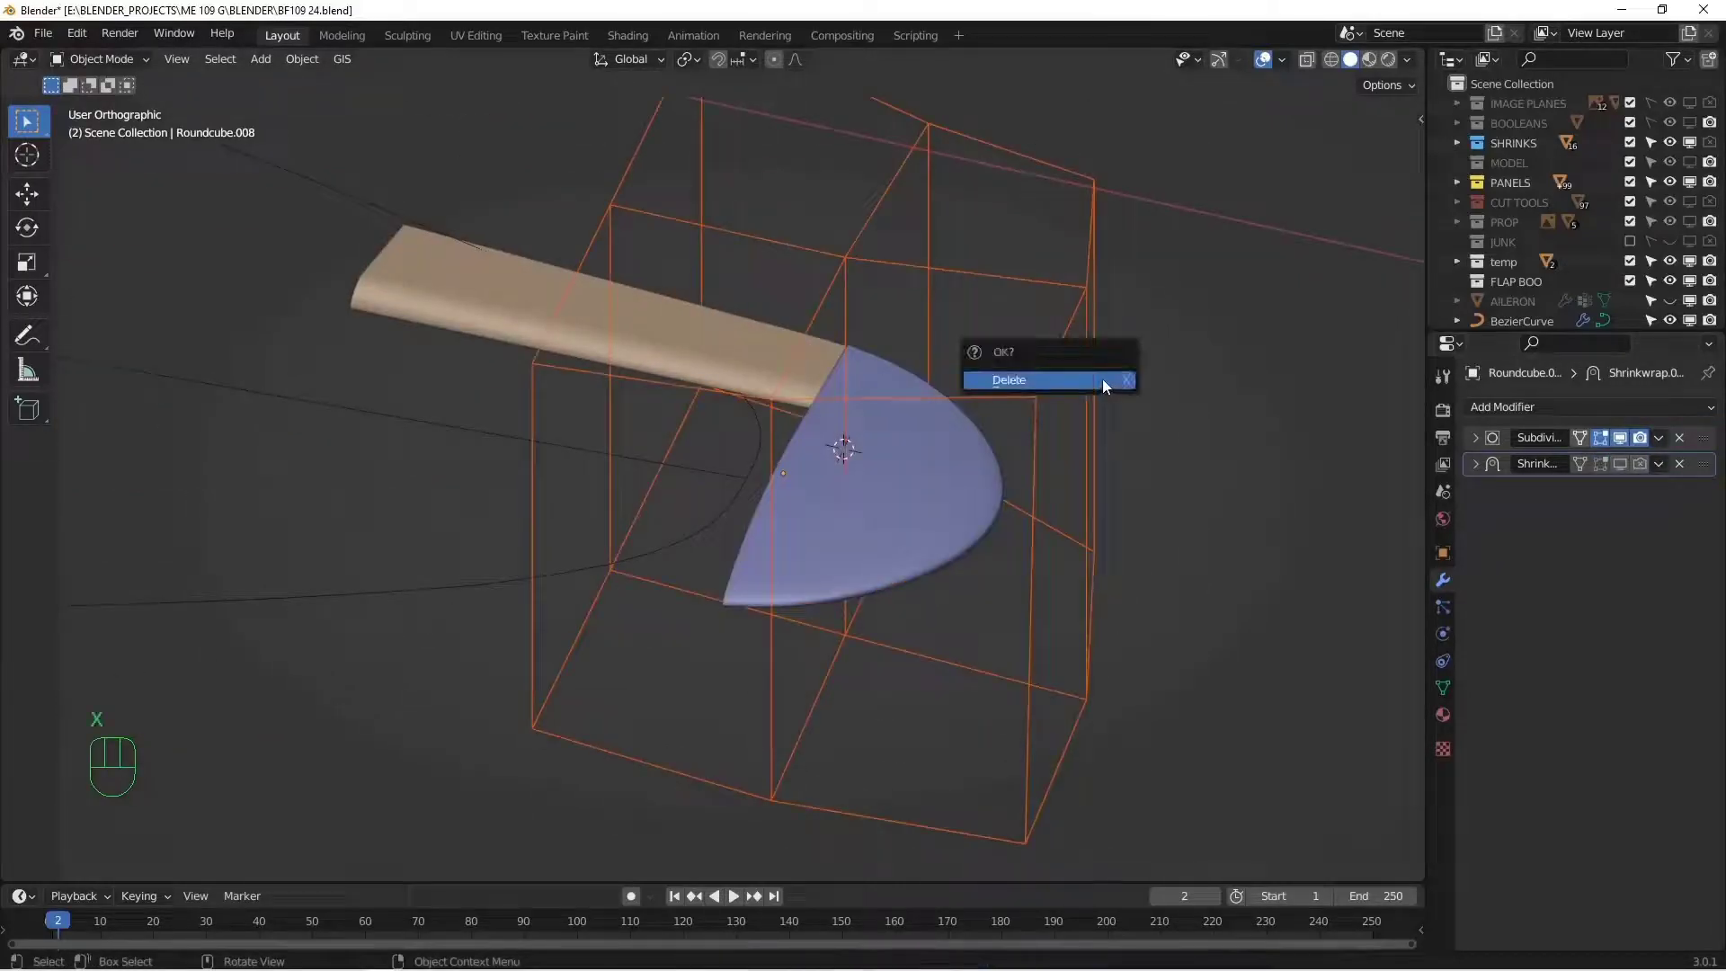
{"action": "left_click", "coordinate": [1102, 379]}
- Unhide all objects, disable the SHRINKS collection in the viewport, and select the tip mesh
{"action": "key", "text": "alt+h"}
{"action": "key", "text": "alt+a"}
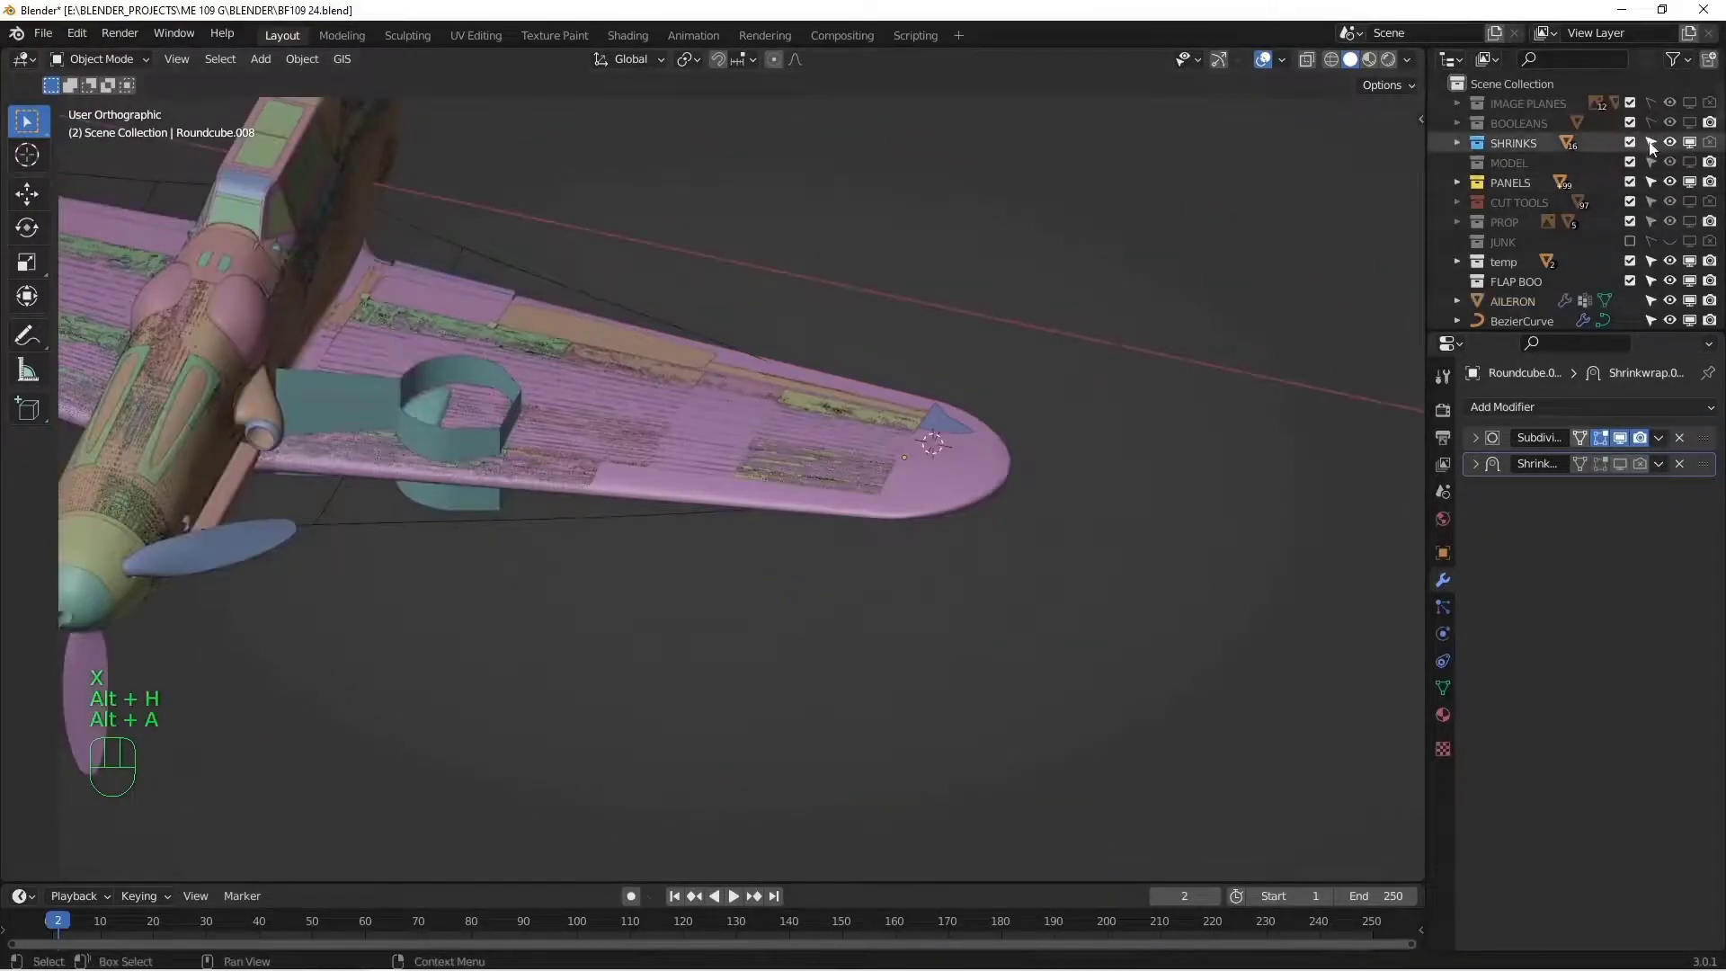
{"action": "left_click", "coordinate": [1690, 142]}
{"action": "scroll", "coordinate": [1082, 466], "scroll_direction": "up", "scroll_amount": 6}
{"action": "left_click", "coordinate": [986, 491]}
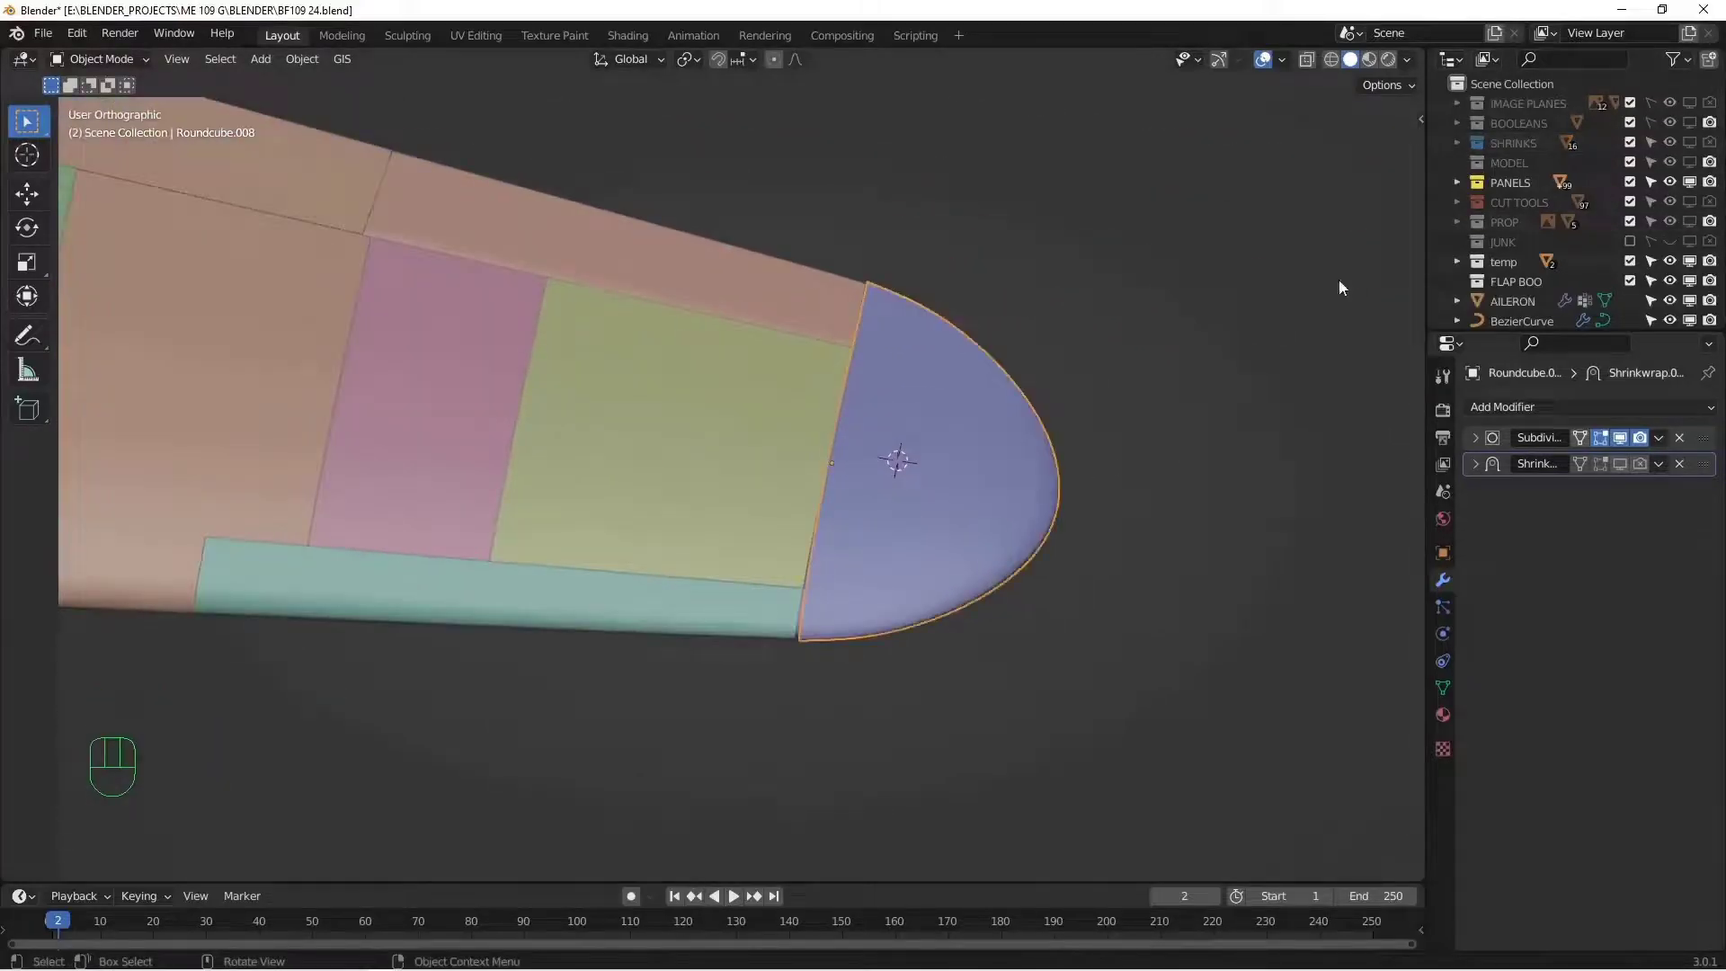
- Show the IMAGE PLANES collection and compare the tip outline with the reference in top view
{"action": "scroll", "coordinate": [1050, 299], "scroll_direction": "down", "scroll_amount": 2}
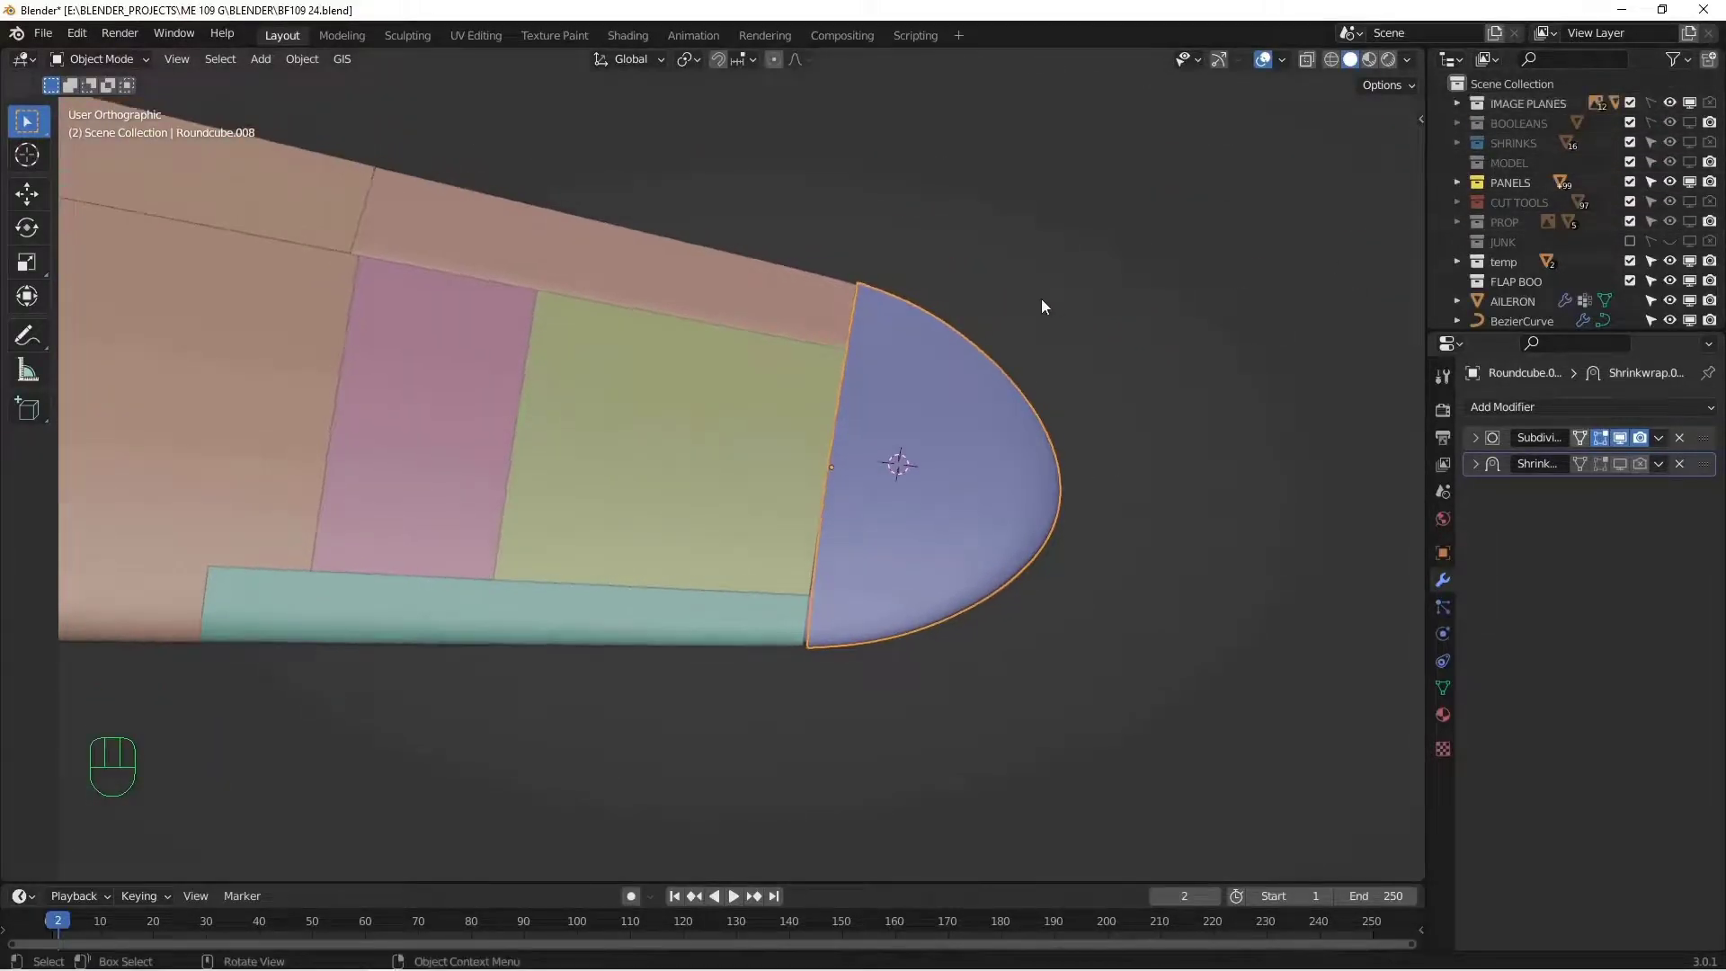
{"action": "key", "text": "KP_7"}
{"action": "scroll", "coordinate": [923, 457], "scroll_direction": "up", "scroll_amount": 3}
{"action": "scroll", "coordinate": [923, 450], "scroll_direction": "up", "scroll_amount": 2}
{"action": "middle_click_drag", "start_coordinate": [921, 337], "coordinate": [909, 602], "text": "alt+shift"}
- Isolate the tip mesh in edit mode and turn off its Subdivision Surface display to expose the open root end
{"action": "key", "text": "Tab"}
{"action": "key", "text": "KP_Divide"}
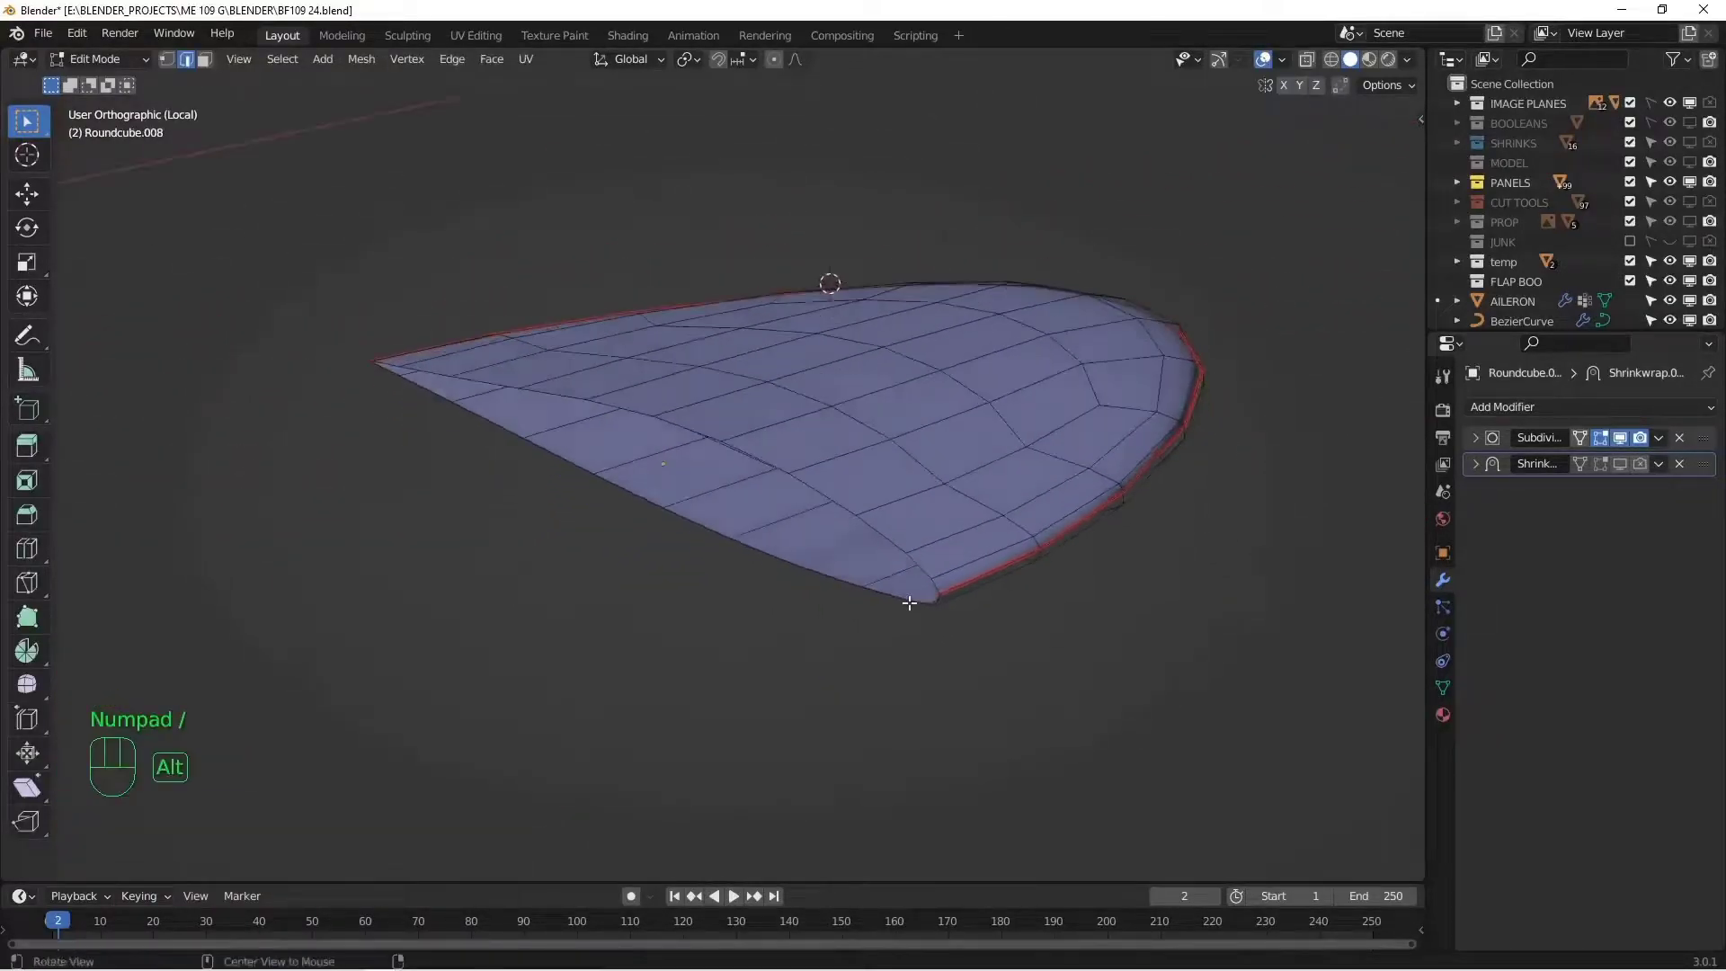
{"action": "scroll", "coordinate": [909, 602], "scroll_direction": "up", "scroll_amount": 2}
{"action": "left_click", "coordinate": [1621, 439]}
{"action": "middle_click_drag", "start_coordinate": [733, 539], "coordinate": [906, 575], "text": "alt"}
{"action": "middle_click_drag", "start_coordinate": [575, 675], "coordinate": [784, 497], "text": "alt+shift"}
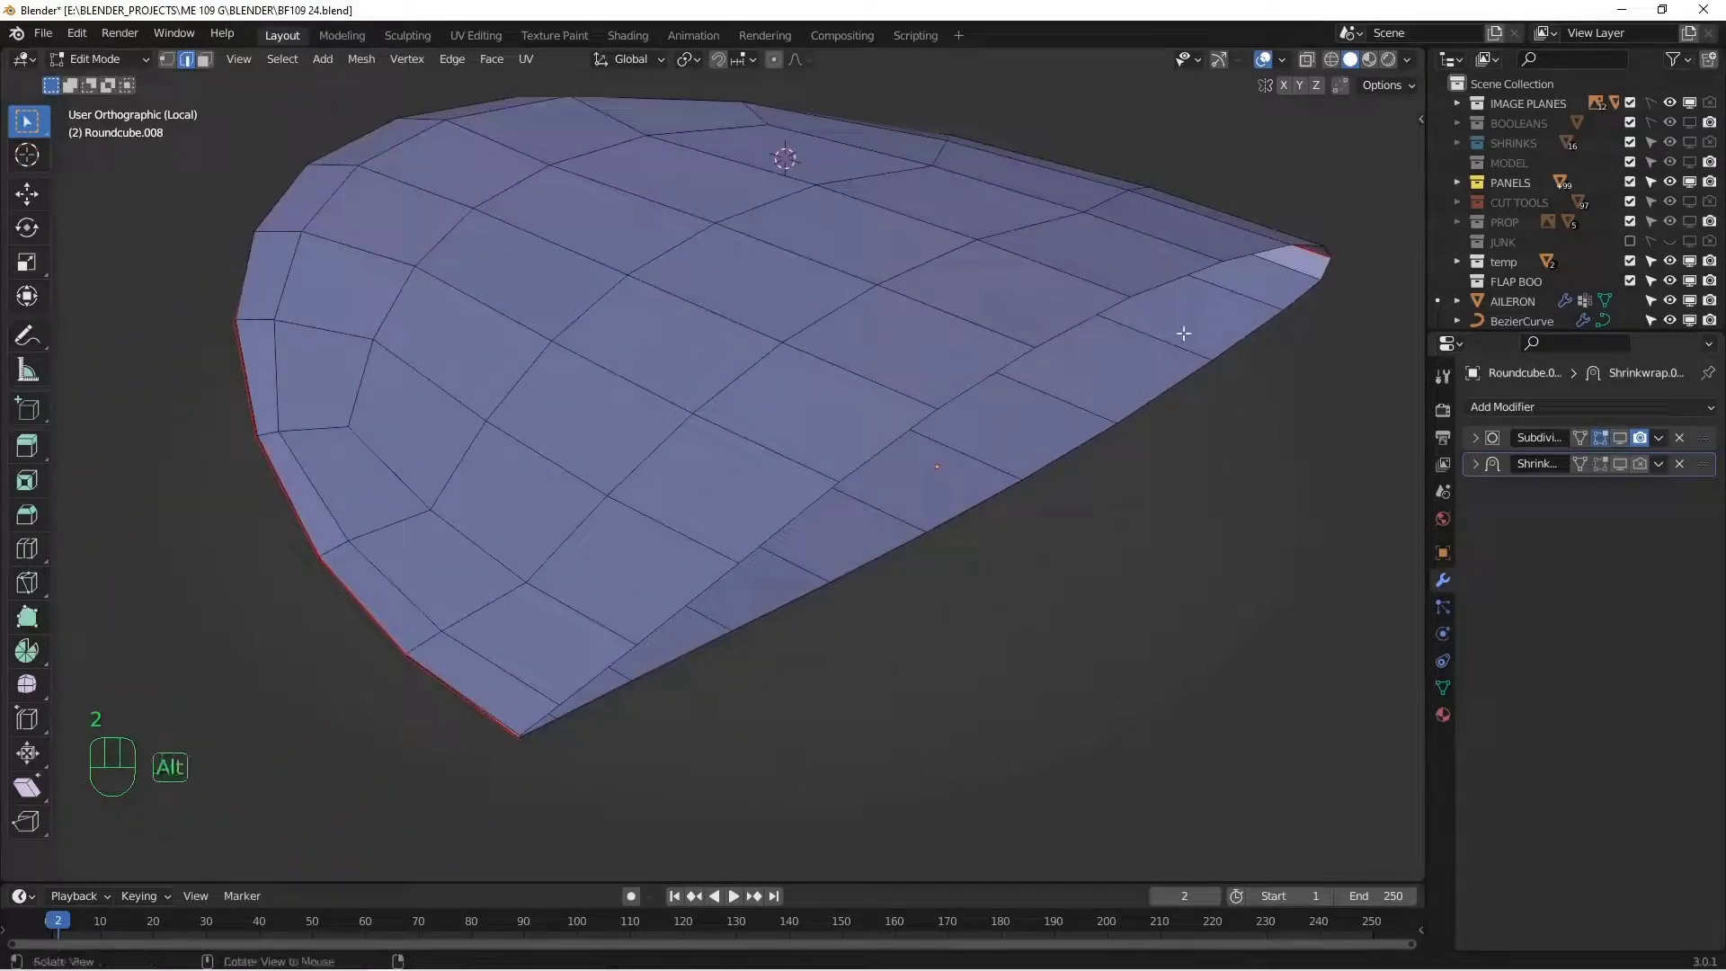
{"action": "middle_click_drag", "start_coordinate": [1184, 333], "coordinate": [966, 401], "text": "alt"}
{"action": "middle_click_drag", "start_coordinate": [967, 400], "coordinate": [975, 467], "text": "alt+shift"}
{"action": "scroll", "coordinate": [975, 467], "scroll_direction": "up", "scroll_amount": 2}
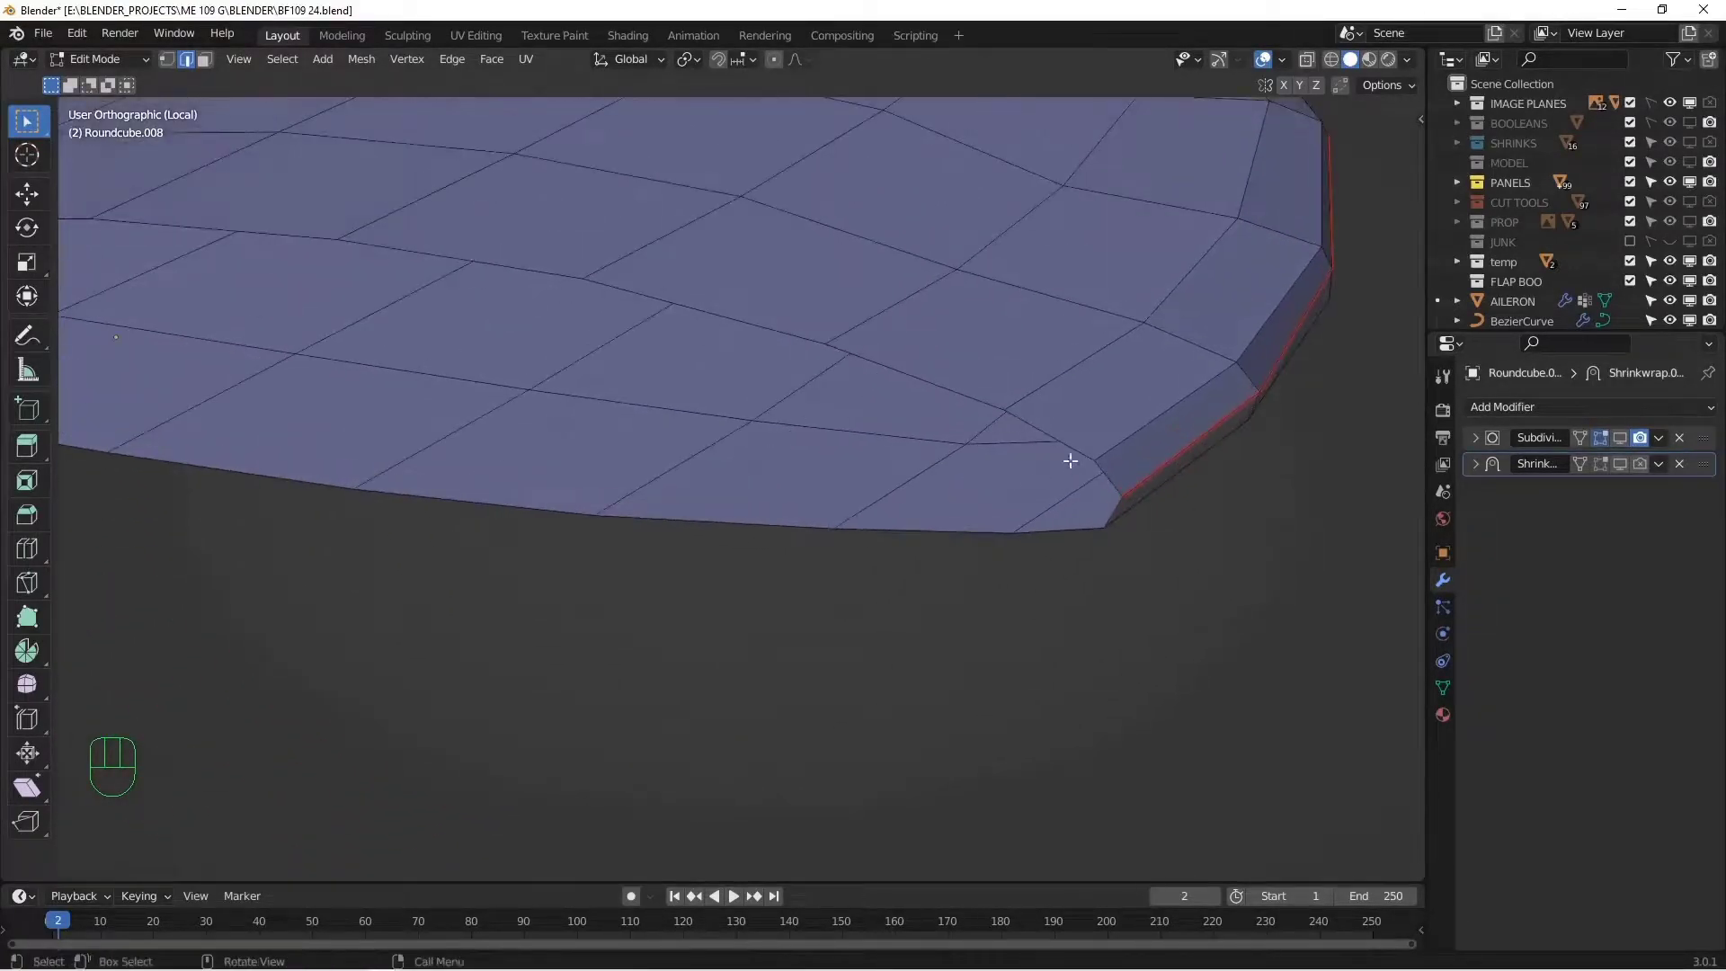
- Fill the tip's open root end with a row of faces between the upper and lower edges
{"action": "key", "text": "f"}
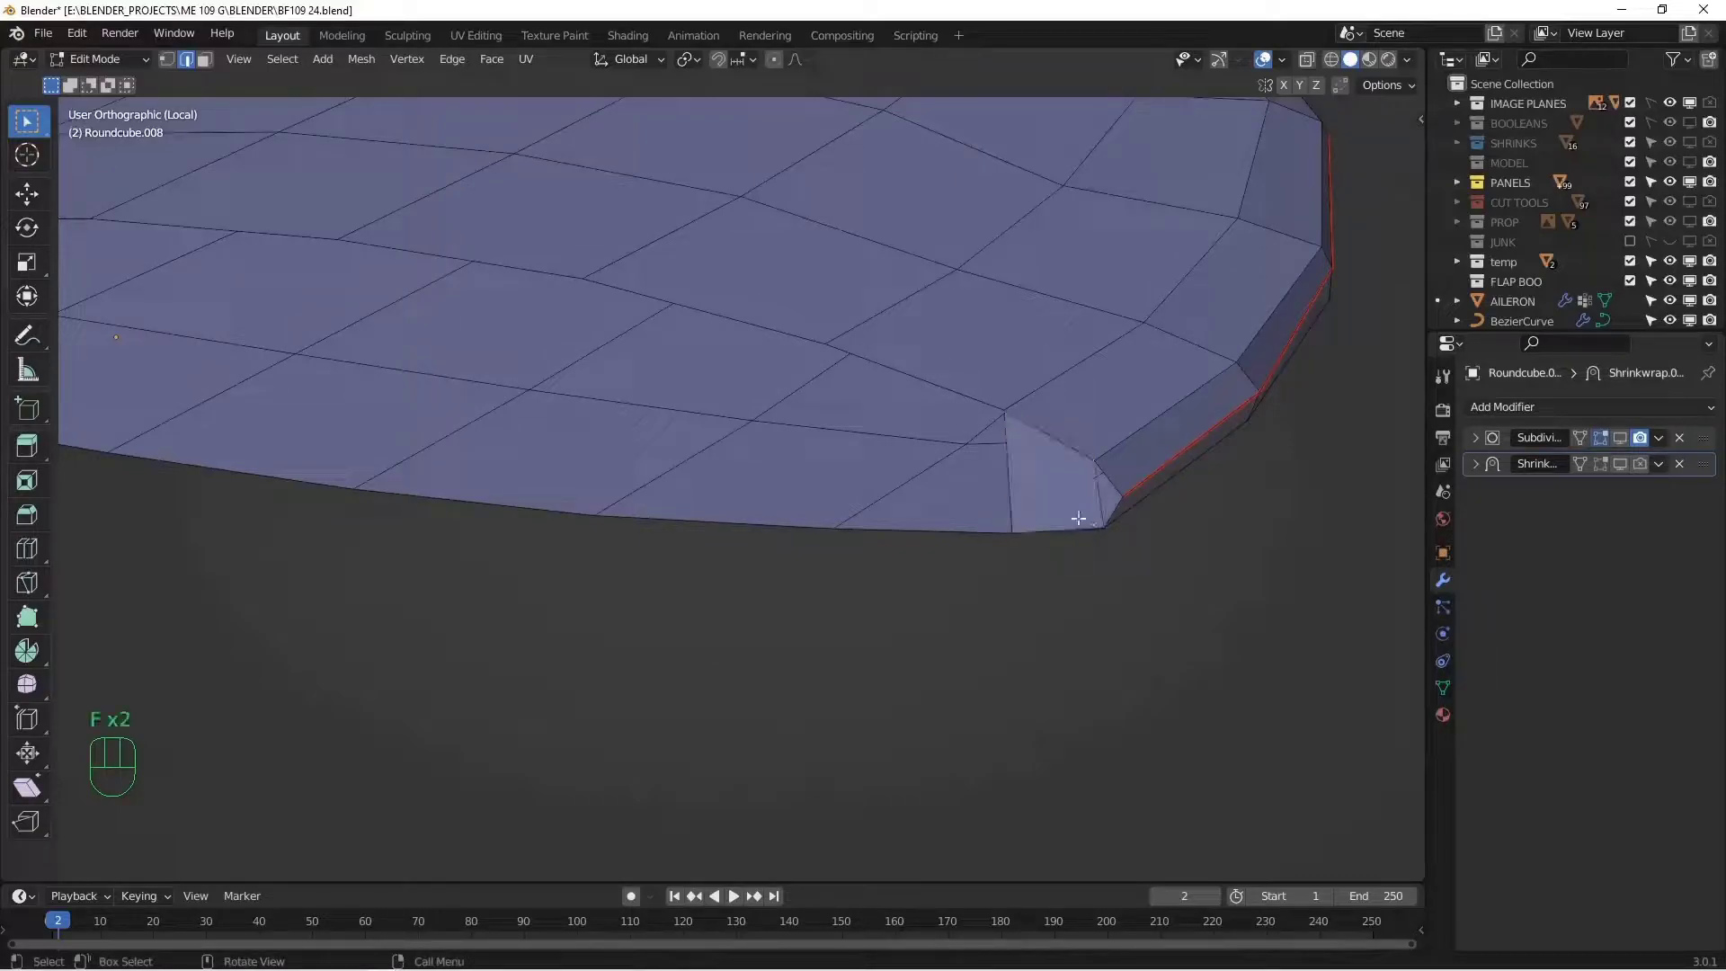
{"action": "scroll", "coordinate": [1020, 488], "scroll_direction": "down", "scroll_amount": 4}
{"action": "key", "text": "f"}
{"action": "key", "text": "f"}
{"action": "key", "text": "f"}
{"action": "key", "text": "f"}
{"action": "key", "text": "f"}
{"action": "key", "text": "f"}
{"action": "key", "text": "f"}
{"action": "key", "text": "f"}
{"action": "key", "text": "f"}
{"action": "key", "text": "f"}
{"action": "middle_click_drag", "start_coordinate": [902, 506], "coordinate": [1220, 414], "text": "alt"}
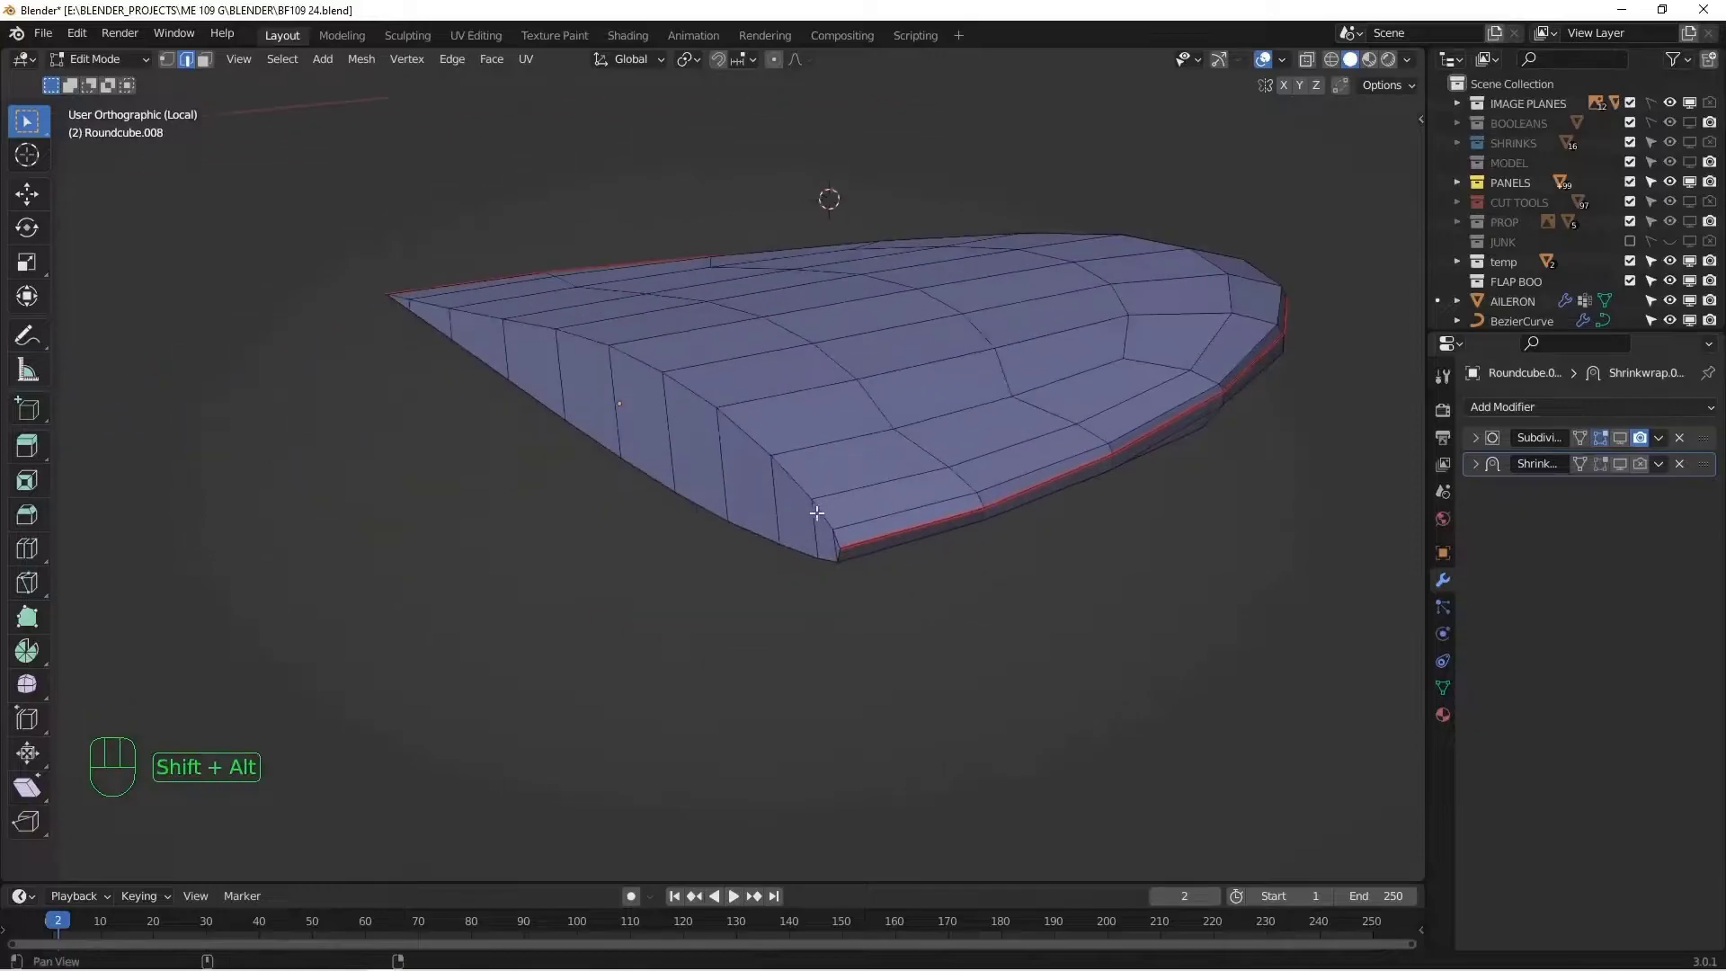
- Select the edge loop around the new end cap, then leave edit mode and the isolated view
{"action": "scroll", "coordinate": [782, 524], "scroll_direction": "up", "scroll_amount": 3}
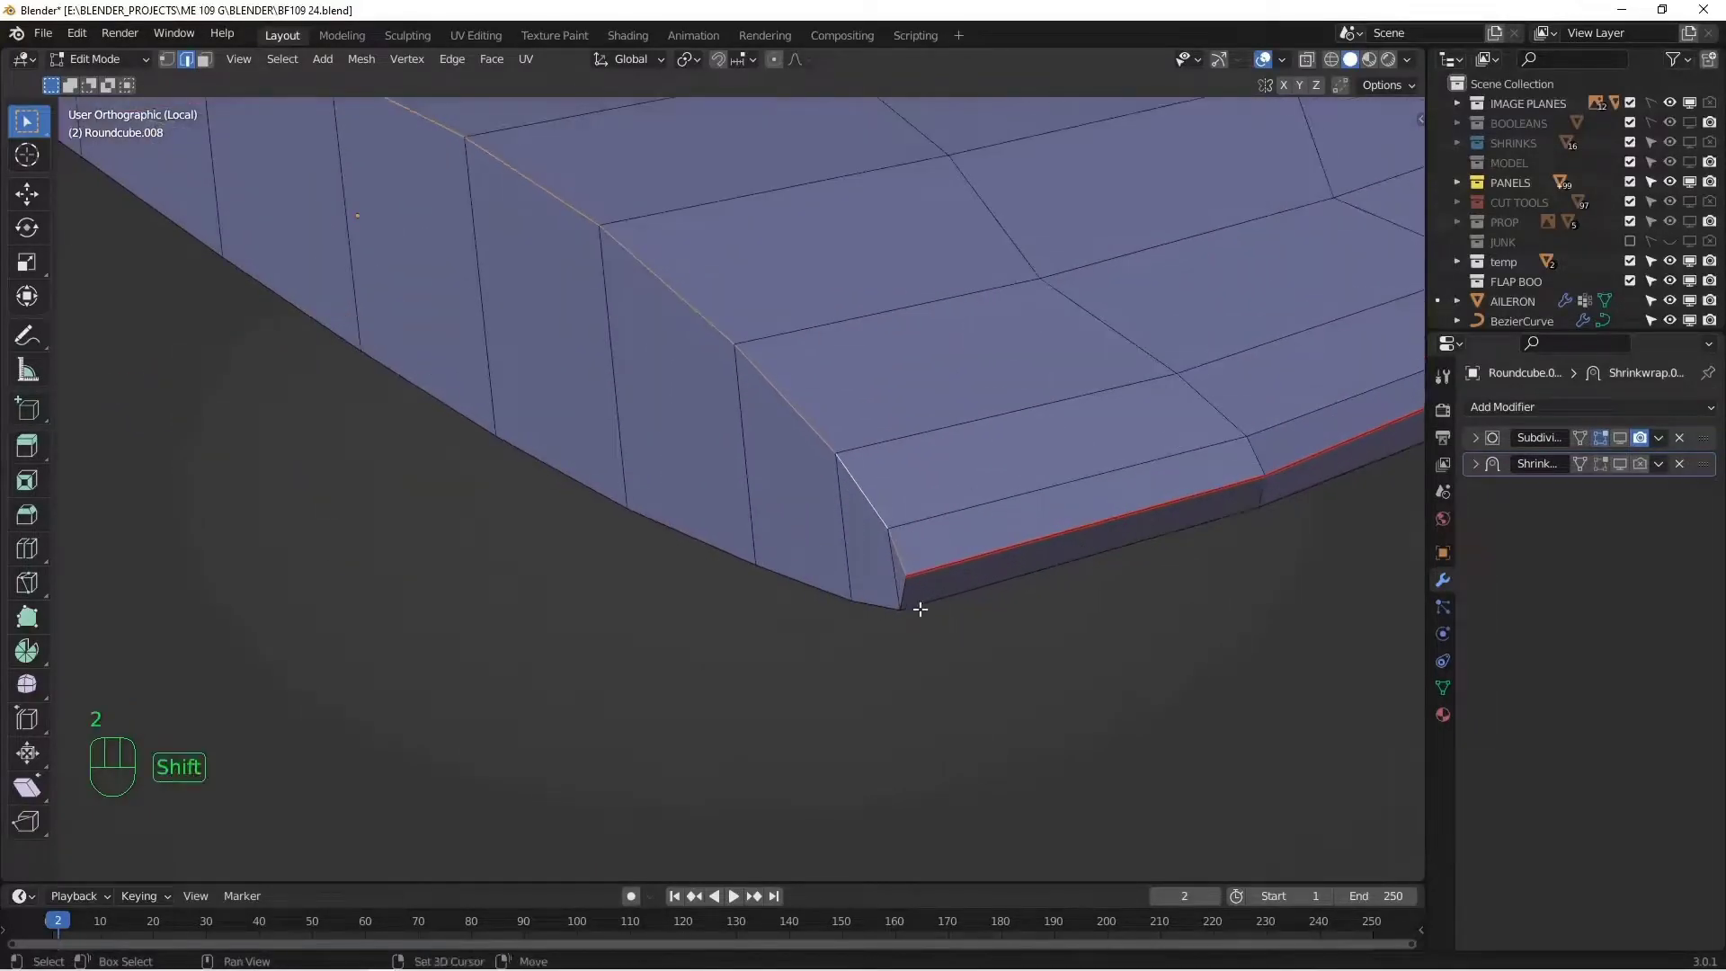
{"action": "left_click", "coordinate": [902, 593], "text": "alt+shift"}
{"action": "scroll", "coordinate": [902, 590], "scroll_direction": "down", "scroll_amount": 5}
{"action": "middle_click_drag", "start_coordinate": [902, 590], "coordinate": [828, 467]}
{"action": "key", "text": "Tab"}
{"action": "key", "text": "KP_Divide"}
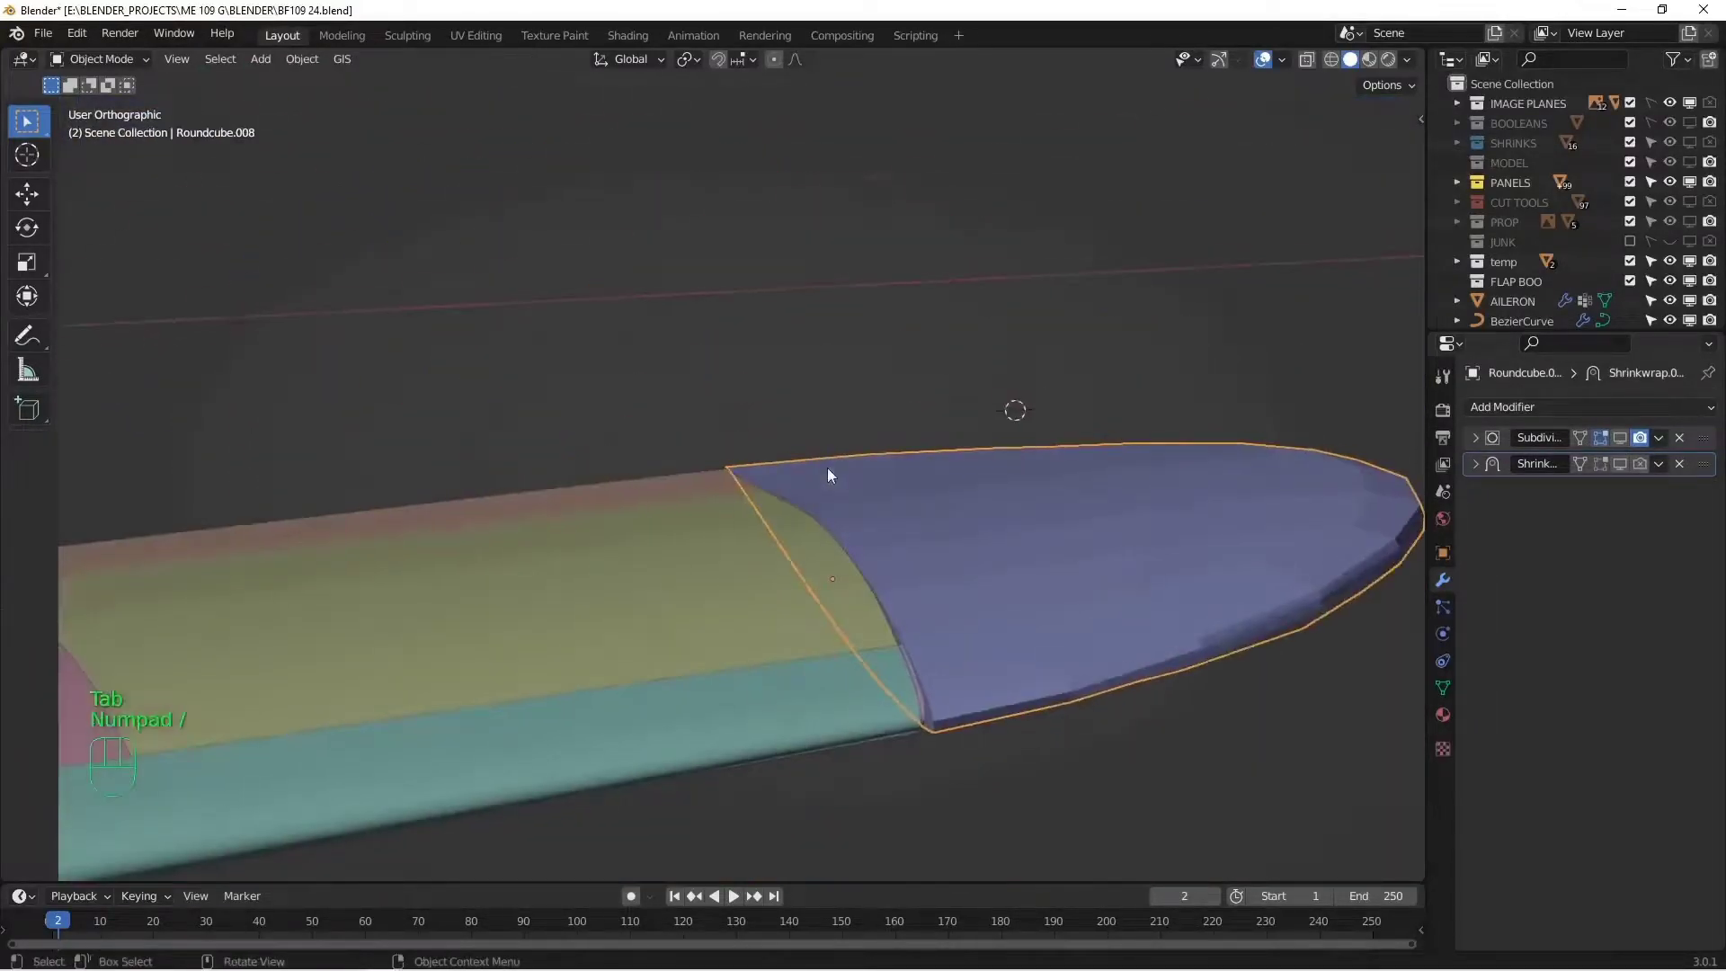
- Select the aileron beside the wing tip and hide it to expose the tip's root corner
{"action": "middle_click_drag", "start_coordinate": [634, 503], "coordinate": [1016, 500], "text": "alt"}
{"action": "middle_click_drag", "start_coordinate": [1016, 500], "coordinate": [558, 486], "text": "alt+shift"}
{"action": "middle_click_drag", "start_coordinate": [558, 486], "coordinate": [498, 499], "text": "alt"}
{"action": "left_click", "coordinate": [645, 601]}
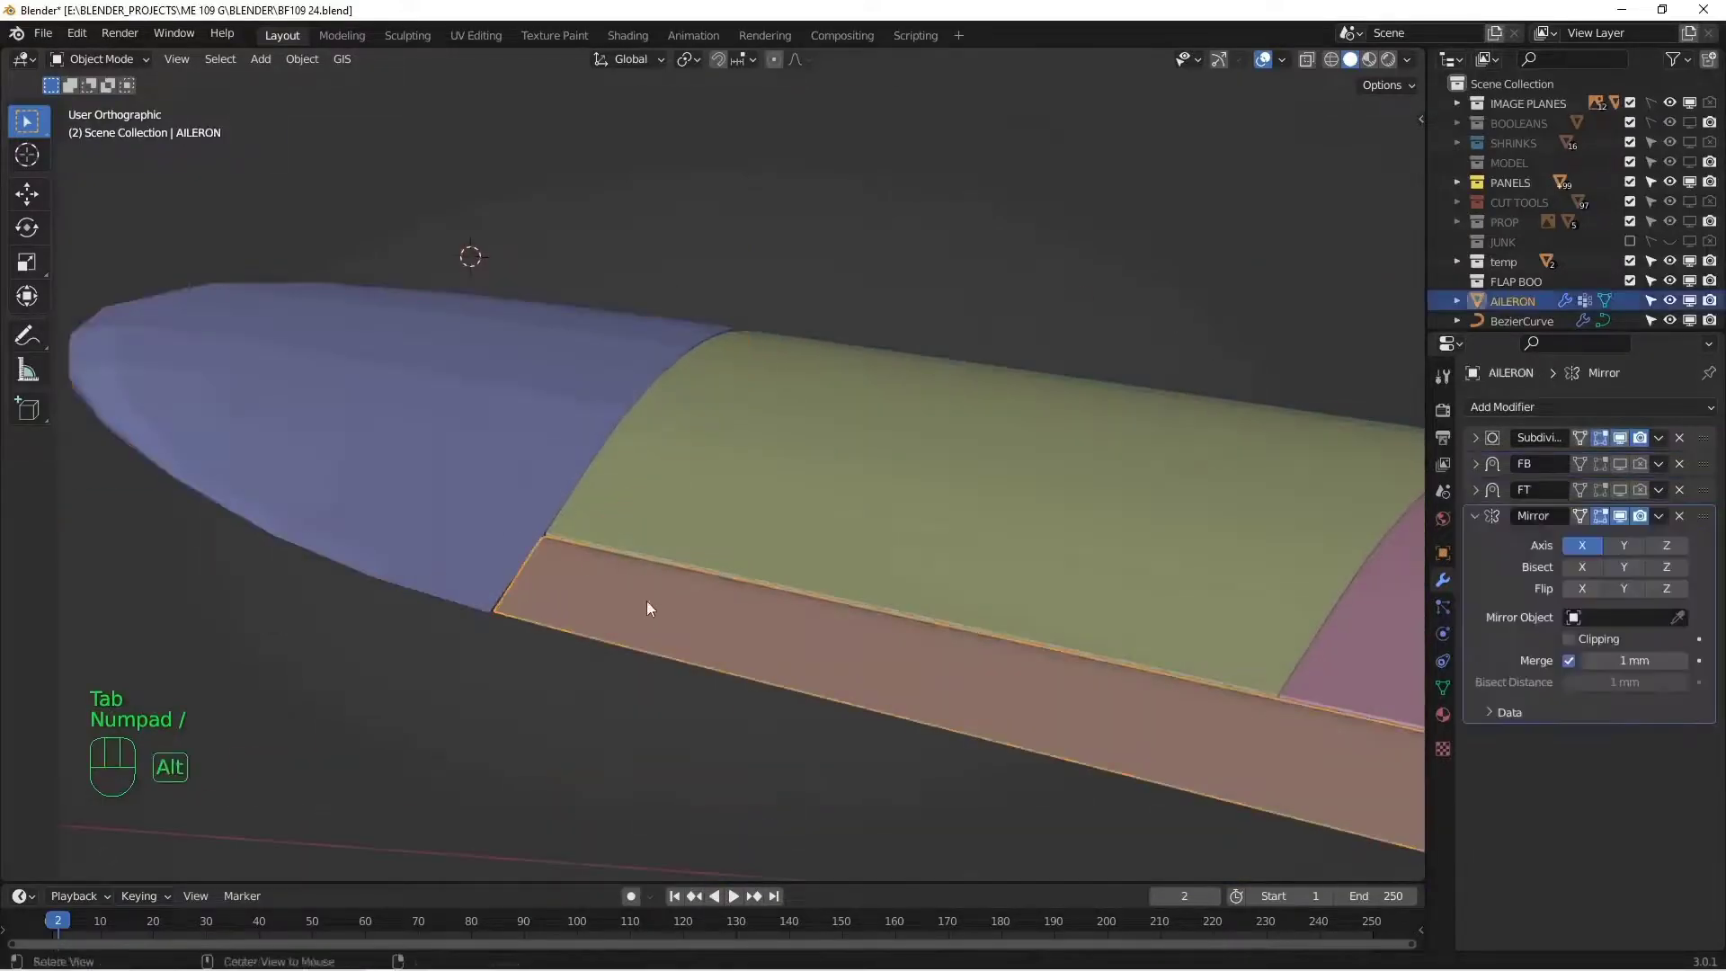
{"action": "left_click_drag", "start_coordinate": [645, 601], "coordinate": [611, 588], "text": "alt"}
{"action": "left_click_drag", "start_coordinate": [611, 589], "coordinate": [806, 526], "text": "alt+shift"}
{"action": "key", "text": "g"}
{"action": "right_click", "coordinate": [870, 469]}
{"action": "key", "text": "h"}
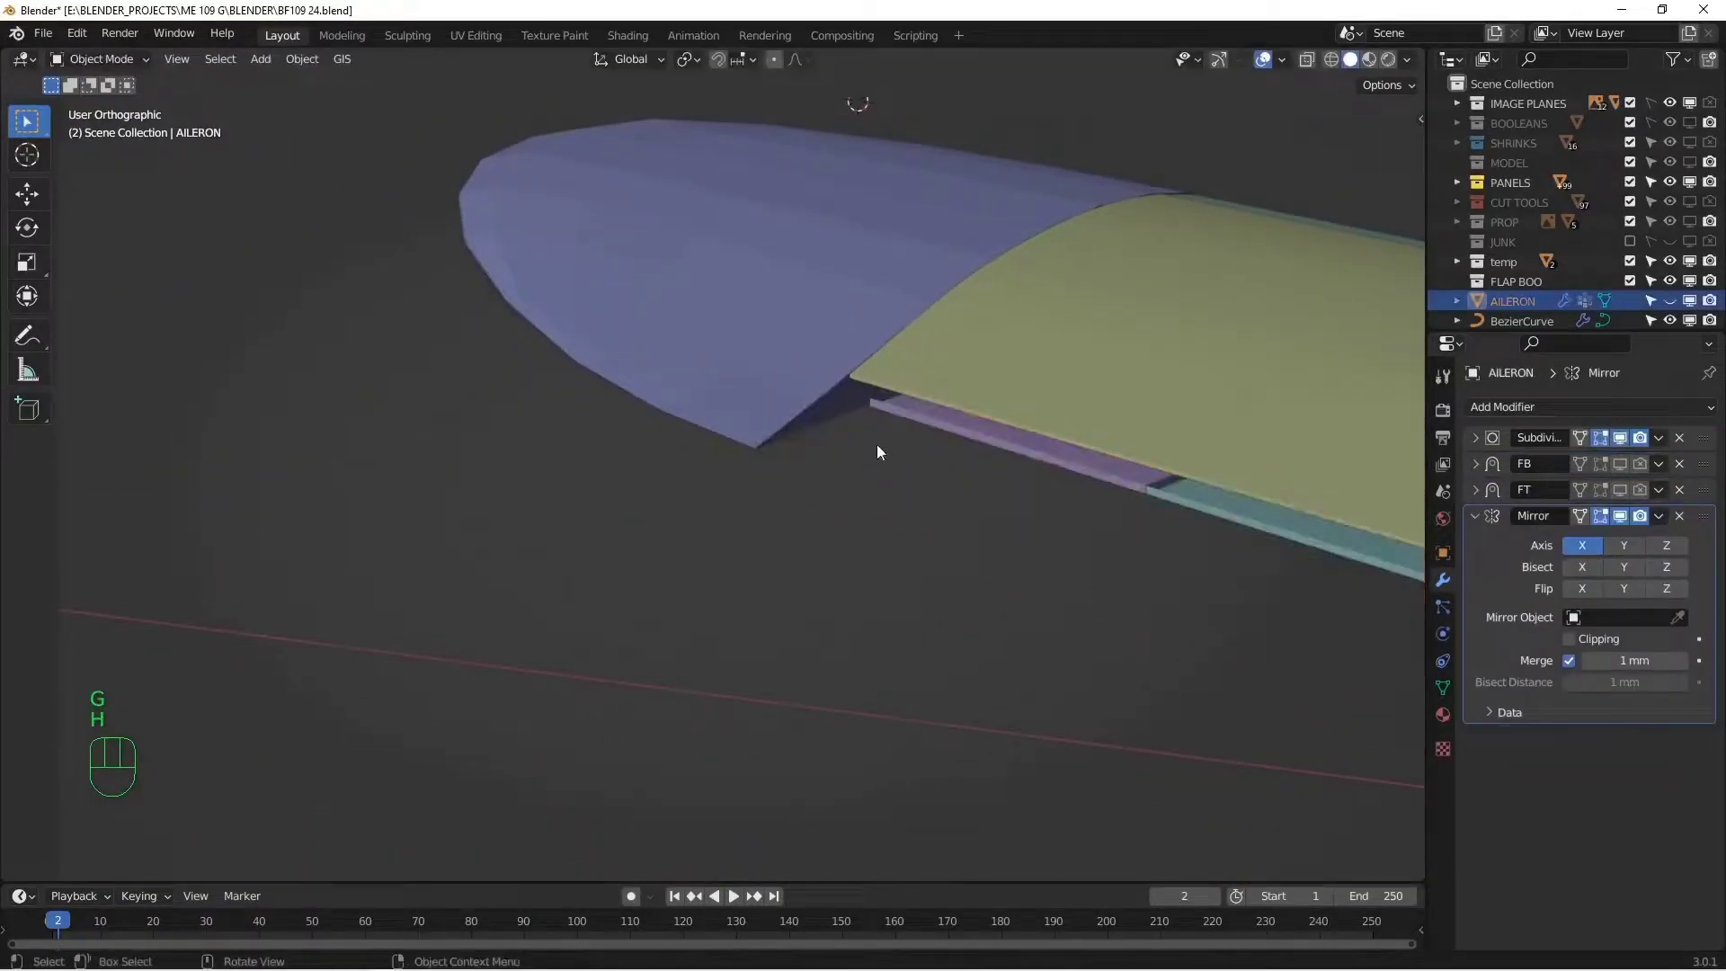
- Unhide the aileron and isolate the wing tip in edit mode with vertex selection, facing its root end cap
{"action": "left_click_drag", "start_coordinate": [877, 444], "coordinate": [724, 401], "text": "alt"}
{"action": "scroll", "coordinate": [833, 532], "scroll_direction": "up", "scroll_amount": 3}
{"action": "left_click_drag", "start_coordinate": [865, 557], "coordinate": [767, 531], "text": "alt"}
{"action": "key", "text": "alt+h"}
{"action": "key", "text": "alt+a"}
{"action": "left_click", "coordinate": [929, 464]}
{"action": "key", "text": "KP_Divide"}
{"action": "scroll", "coordinate": [799, 509], "scroll_direction": "up", "scroll_amount": 3}
{"action": "key", "text": "Tab"}
{"action": "key", "text": "1"}
{"action": "scroll", "coordinate": [809, 556], "scroll_direction": "up", "scroll_amount": 4}
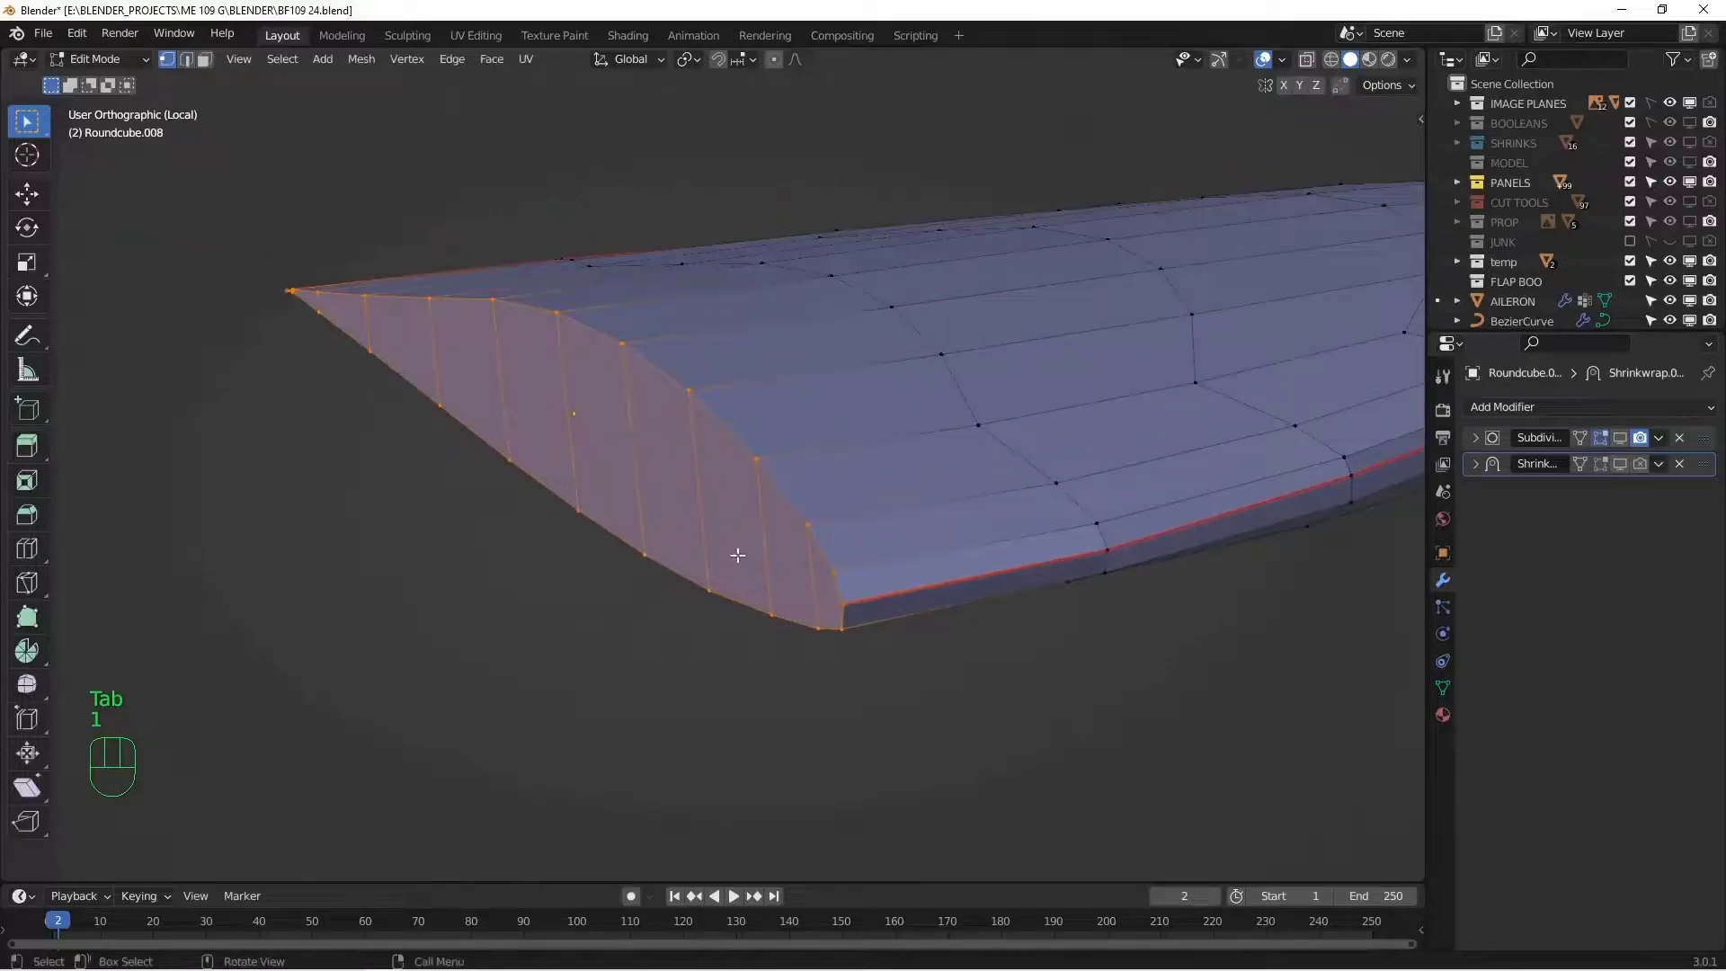
- Add one centred loop cut along the length of the root end cap, between its upper and lower edges
{"action": "key", "text": "ctrl+r"}
{"action": "left_click", "coordinate": [675, 506]}
{"action": "left_click_drag", "start_coordinate": [788, 575], "coordinate": [892, 594], "text": "alt"}
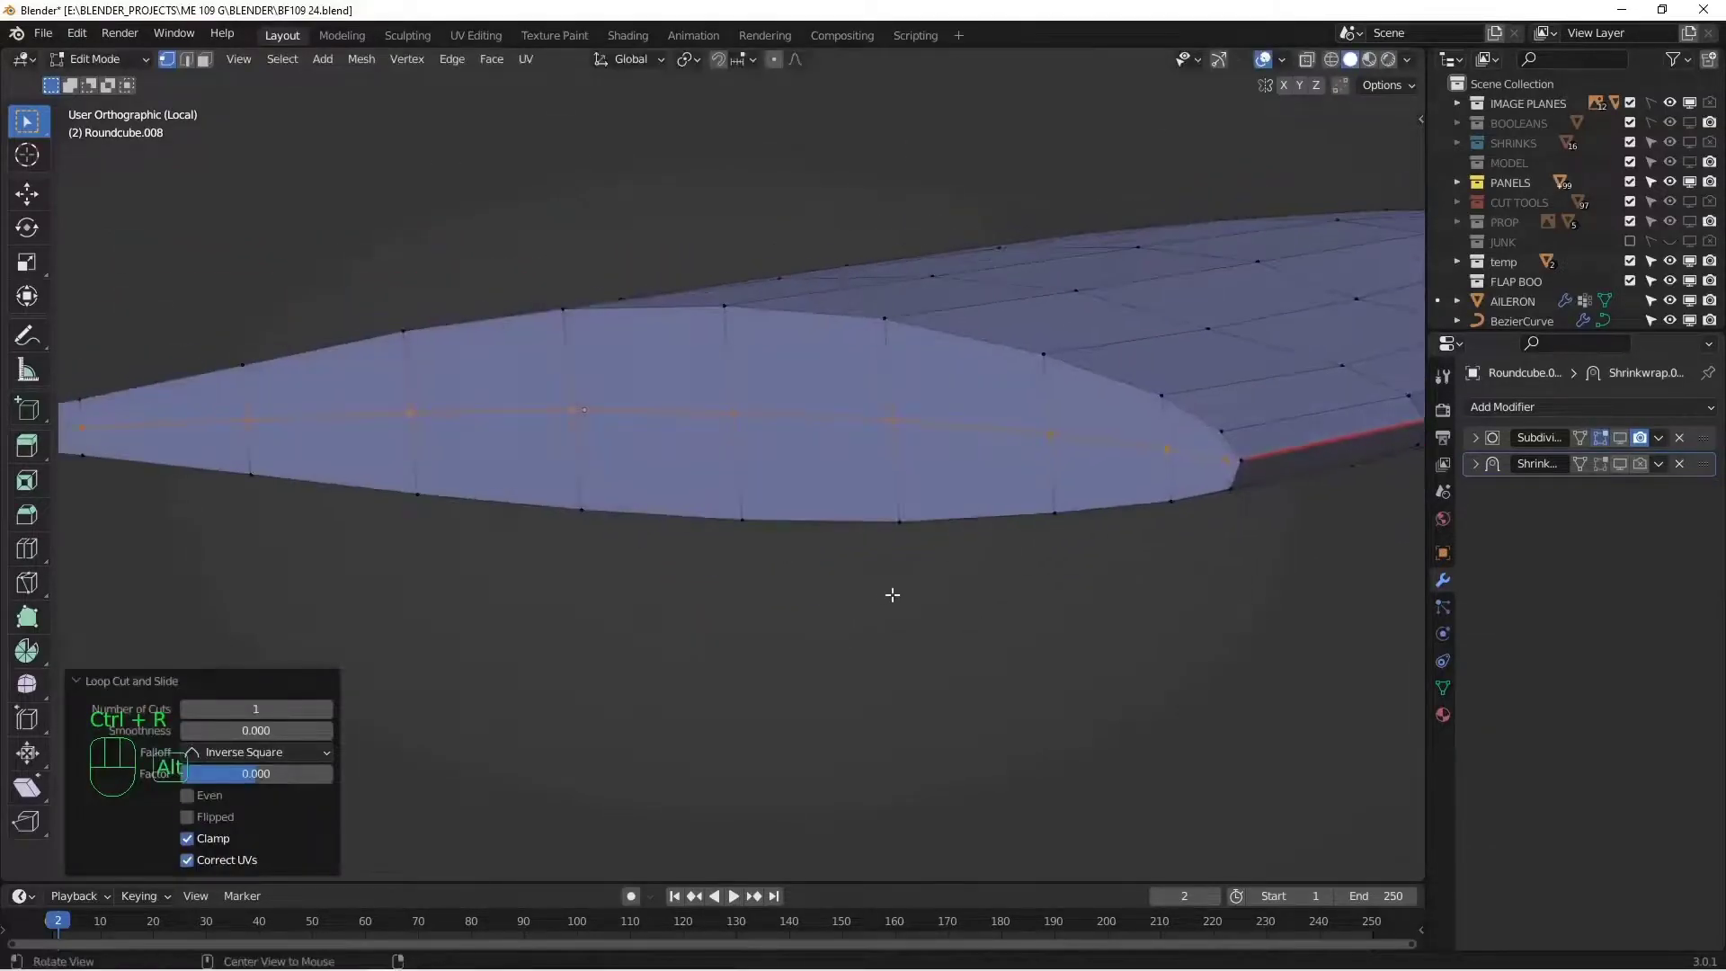
- Merge the new loop's end vertex into the seam corner vertex at the cap's blunt leading edge, using At Last
{"action": "scroll", "coordinate": [935, 576], "scroll_direction": "up", "scroll_amount": 3}
{"action": "left_click_drag", "start_coordinate": [1340, 400], "coordinate": [1044, 509], "text": "alt+shift"}
{"action": "scroll", "coordinate": [1044, 510], "scroll_direction": "up", "scroll_amount": 3}
{"action": "left_click", "coordinate": [1086, 498]}
{"action": "left_click", "coordinate": [1119, 499], "text": "shift"}
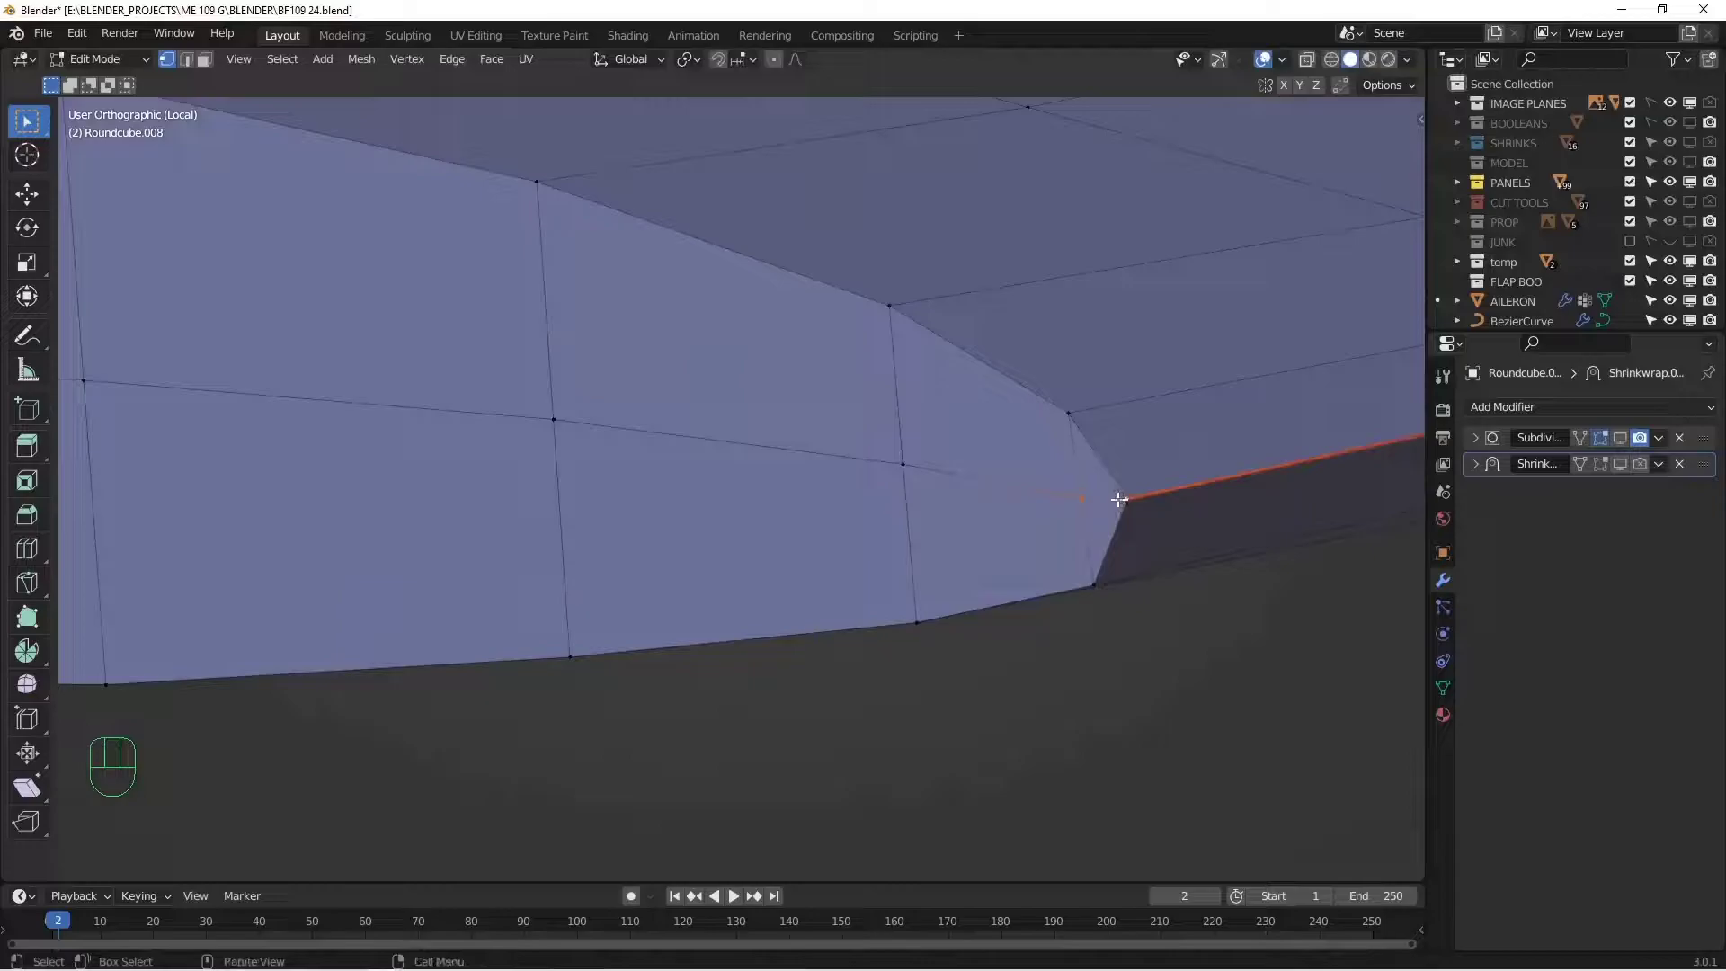
{"action": "key", "text": "m"}
{"action": "left_click", "coordinate": [1114, 502]}
{"action": "scroll", "coordinate": [944, 490], "scroll_direction": "down", "scroll_amount": 7}
- Vertex-slide the new loop's last vertex away from the cap's thin trailing-edge corner by a factor of about 0.044
{"action": "left_click_drag", "start_coordinate": [852, 477], "coordinate": [1016, 508], "text": "alt"}
{"action": "left_click_drag", "start_coordinate": [241, 545], "coordinate": [962, 528], "text": "alt+shift"}
{"action": "scroll", "coordinate": [632, 542], "scroll_direction": "up", "scroll_amount": 9}
{"action": "left_click_drag", "start_coordinate": [346, 502], "coordinate": [682, 513], "text": "alt+shift"}
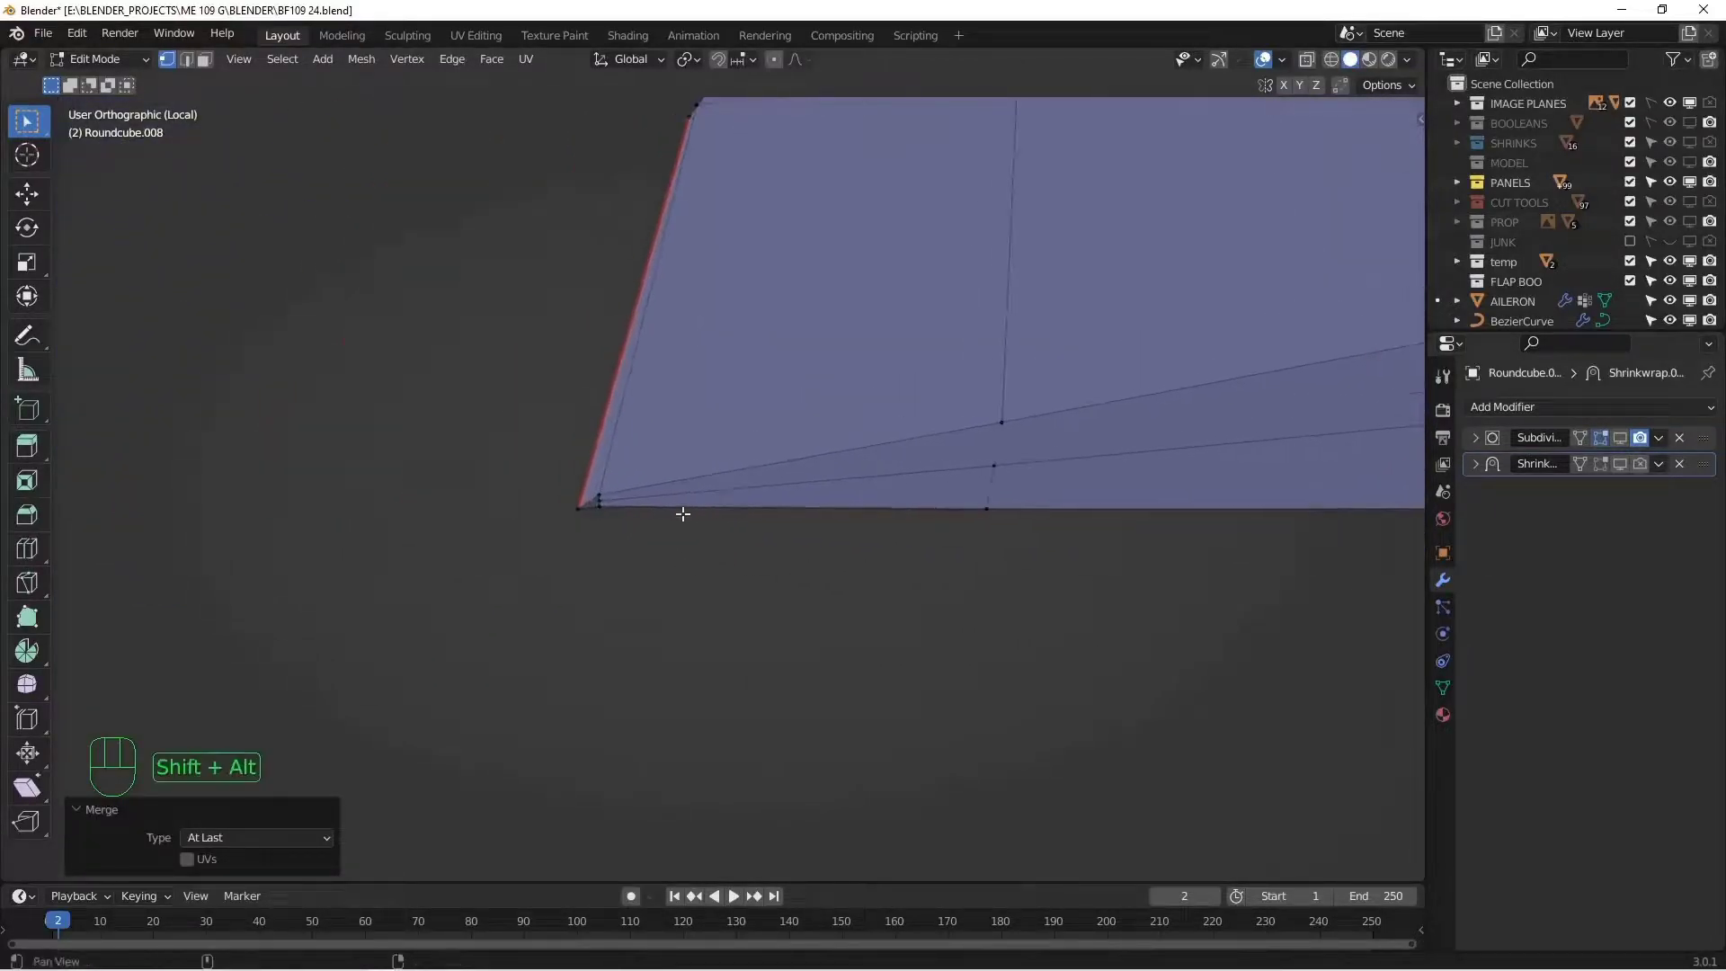
{"action": "scroll", "coordinate": [640, 512], "scroll_direction": "up", "scroll_amount": 5}
{"action": "left_click", "coordinate": [545, 468]}
{"action": "key", "text": "g"}
{"action": "key", "text": "g"}
{"action": "left_click", "coordinate": [701, 490]}
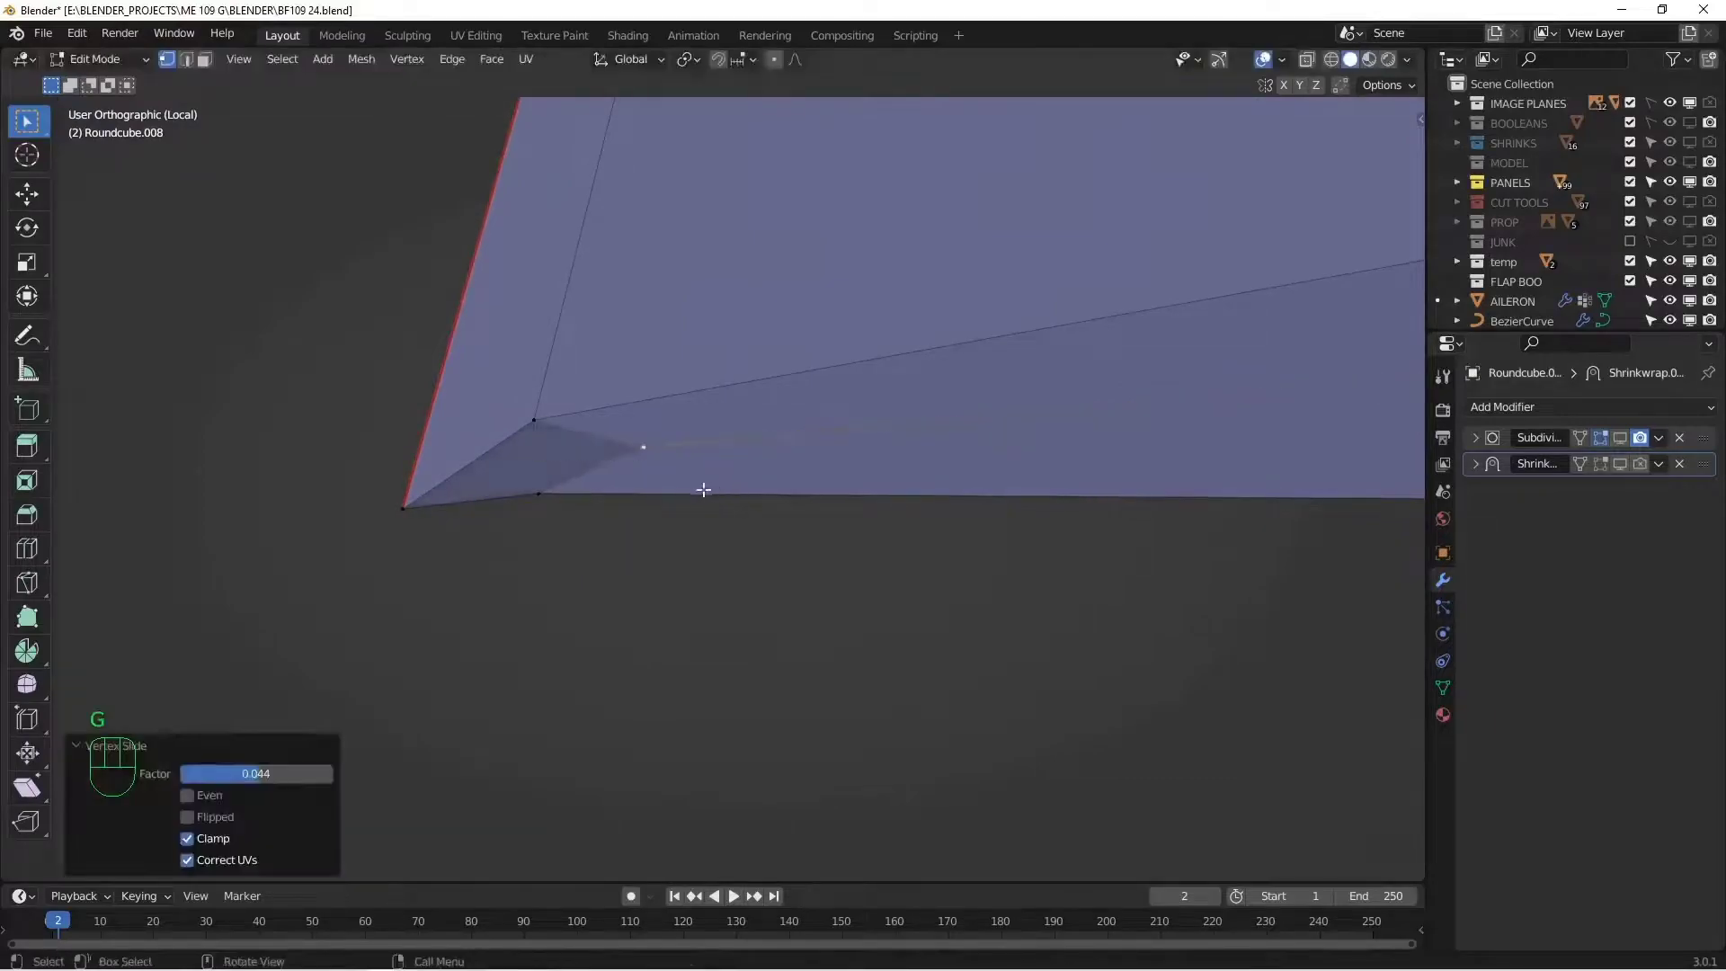
{"action": "scroll", "coordinate": [615, 542], "scroll_direction": "down", "scroll_amount": 3}
{"action": "scroll", "coordinate": [615, 541], "scroll_direction": "down", "scroll_amount": 3}
{"action": "middle_click_drag", "start_coordinate": [615, 542], "coordinate": [765, 449]}
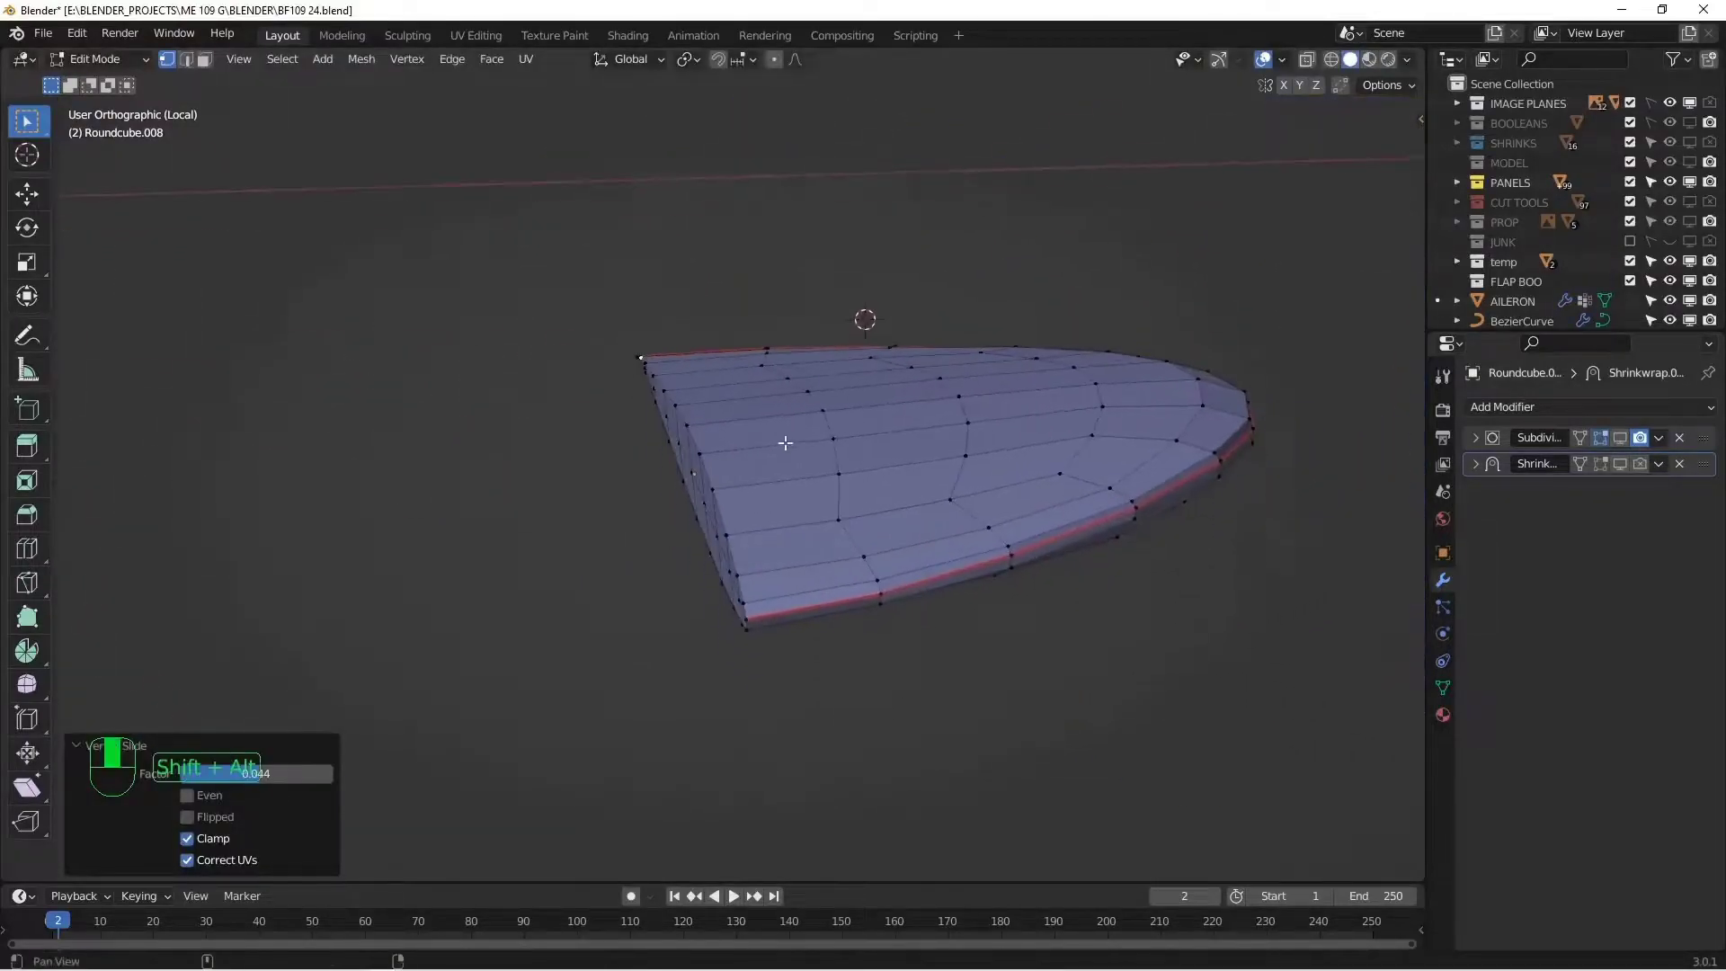
- Box-select all vertices of the root end cap in wireframe display, then return to solid display without X-ray
{"action": "key", "text": "z"}
{"action": "left_click", "coordinate": [683, 432]}
{"action": "left_click_drag", "start_coordinate": [586, 296], "coordinate": [732, 663]}
{"action": "key", "text": "alt+z"}
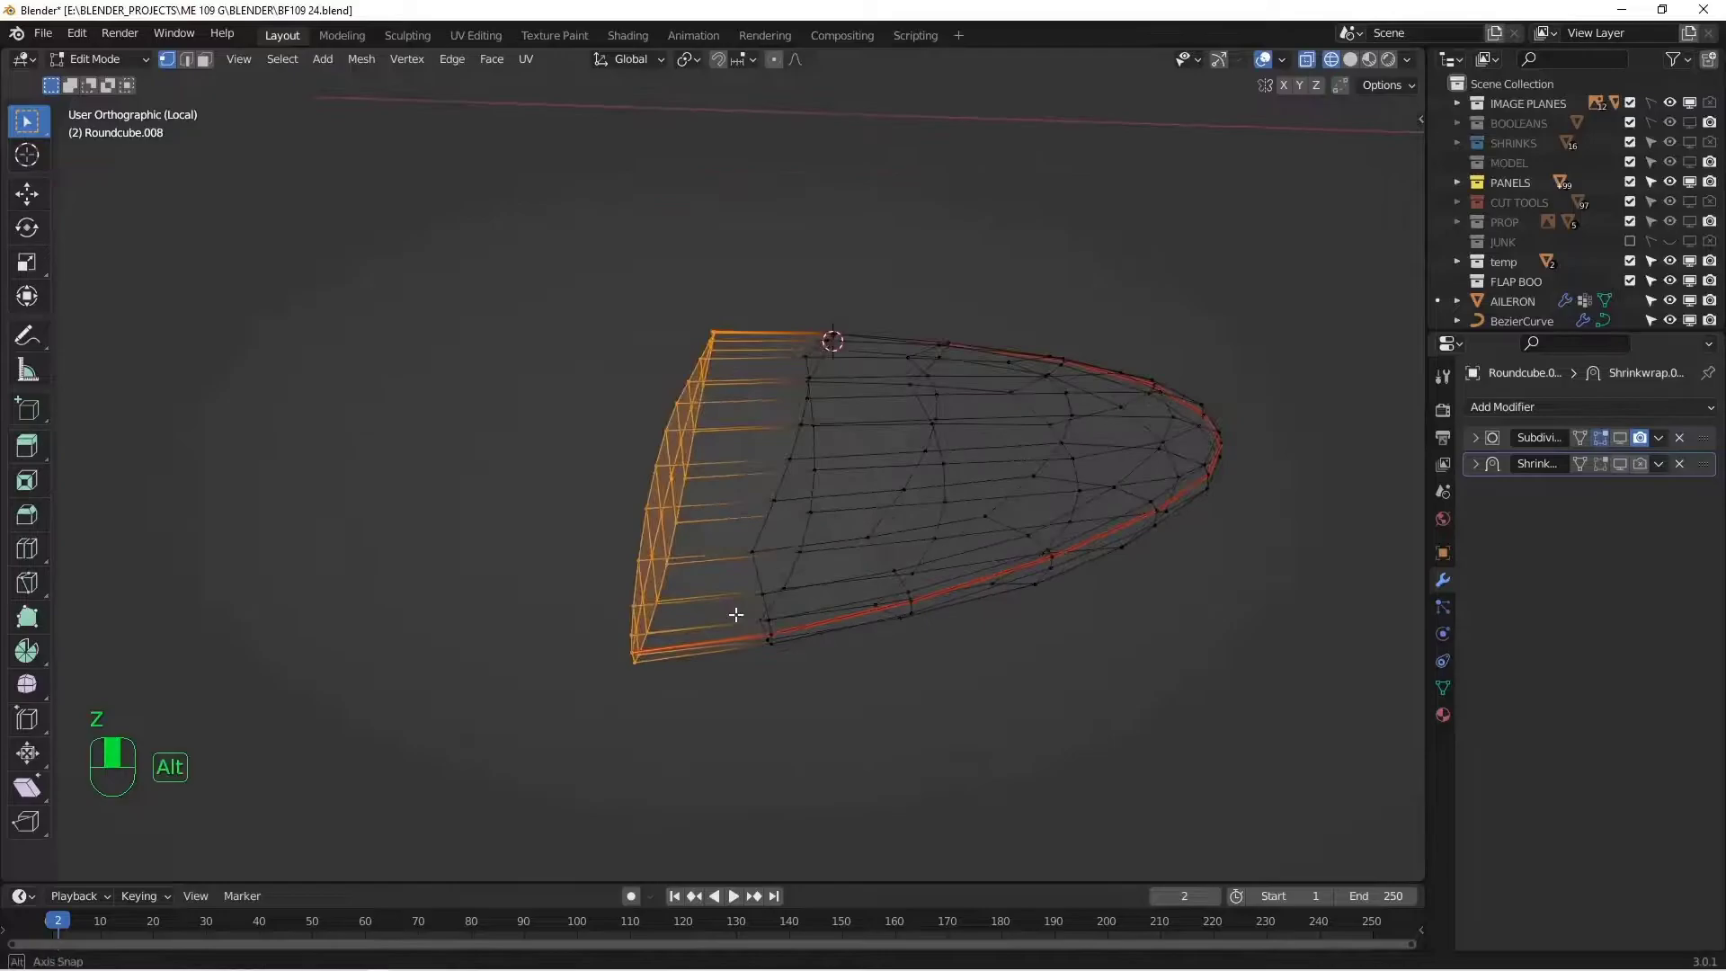
{"action": "key", "text": "z"}
{"action": "left_click", "coordinate": [1036, 600]}
{"action": "middle_click_drag", "start_coordinate": [1036, 601], "coordinate": [1103, 527]}
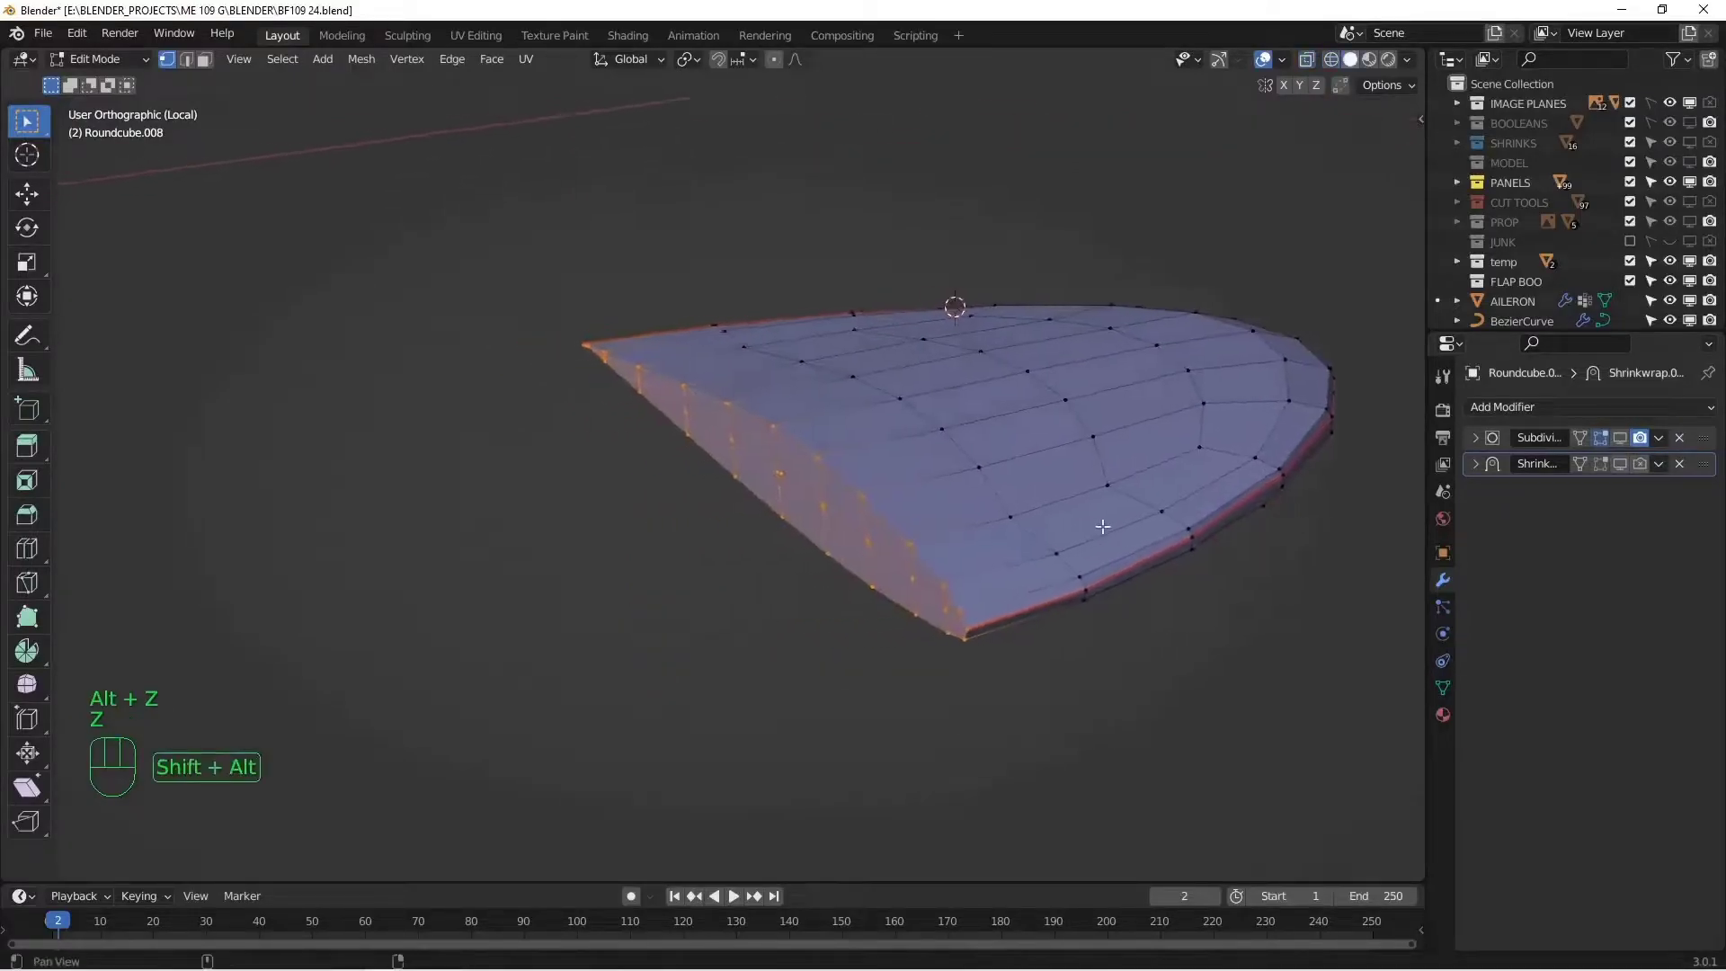
- Add a second Shrinkwrap modifier to the tip, return to the full scene in object mode and show the CUT TOOLS collection
{"action": "left_click", "coordinate": [1523, 409]}
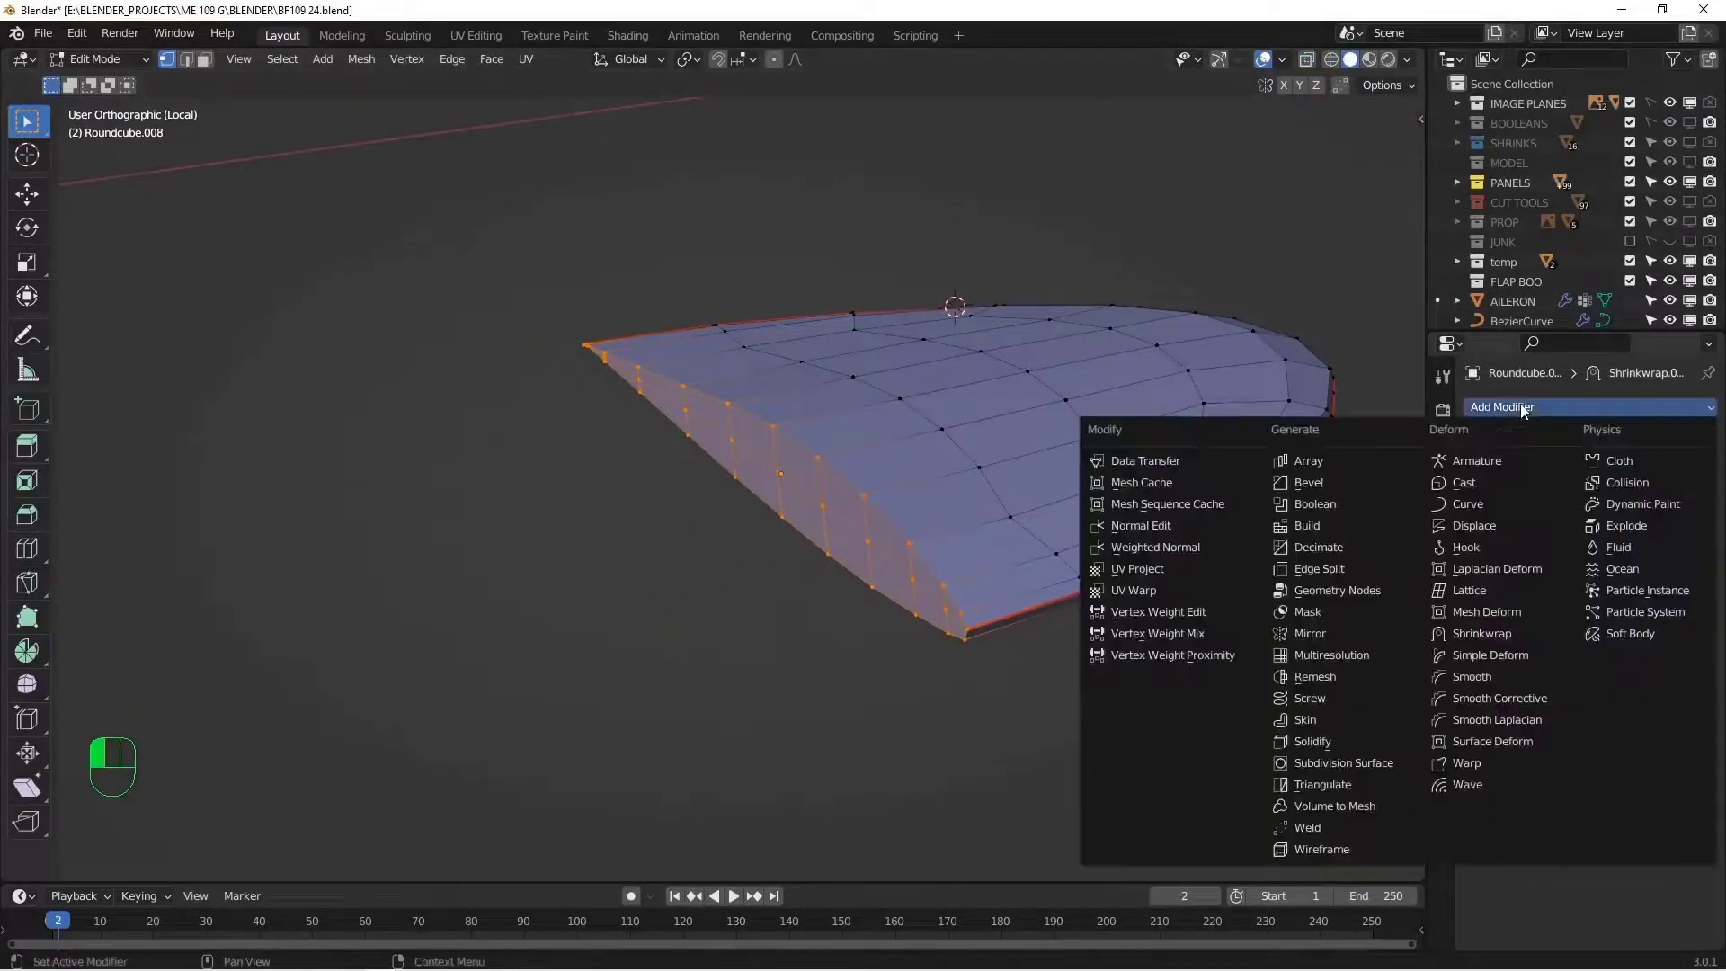
{"action": "left_click", "coordinate": [1482, 633]}
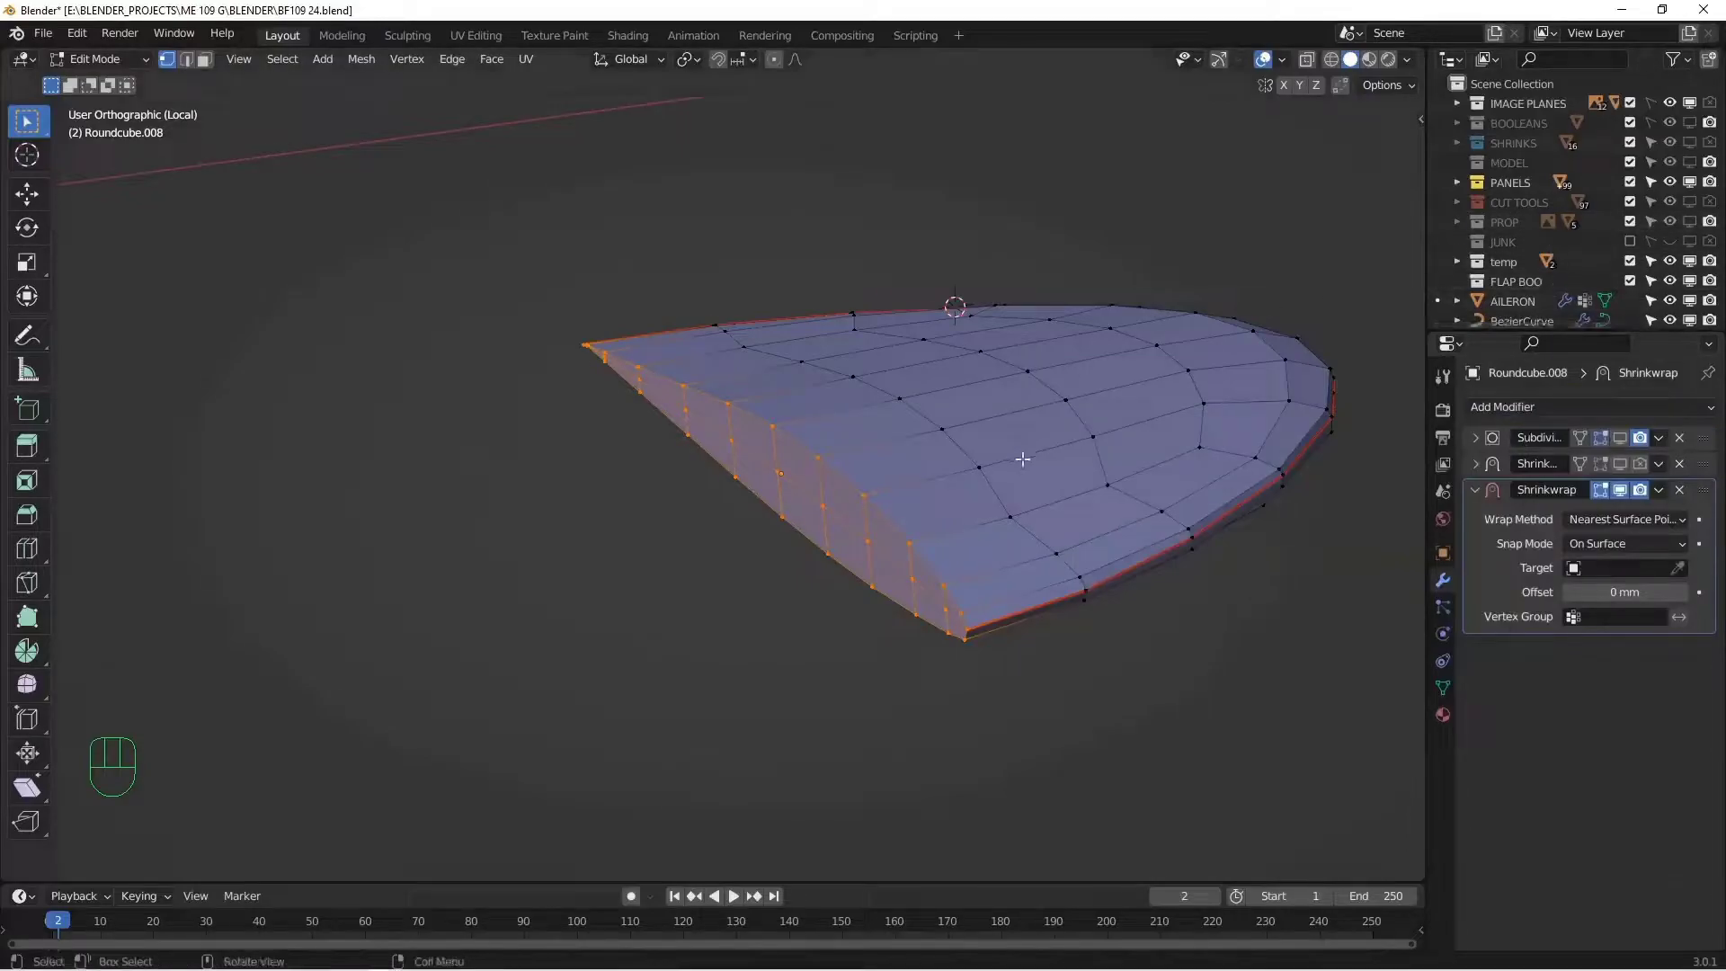
{"action": "key", "text": "Tab"}
{"action": "key", "text": "KP_Divide"}
{"action": "middle_click_drag", "start_coordinate": [1018, 459], "coordinate": [1169, 414]}
{"action": "left_click", "coordinate": [1689, 203]}
{"action": "left_click_drag", "start_coordinate": [1080, 392], "coordinate": [996, 426], "text": "alt"}
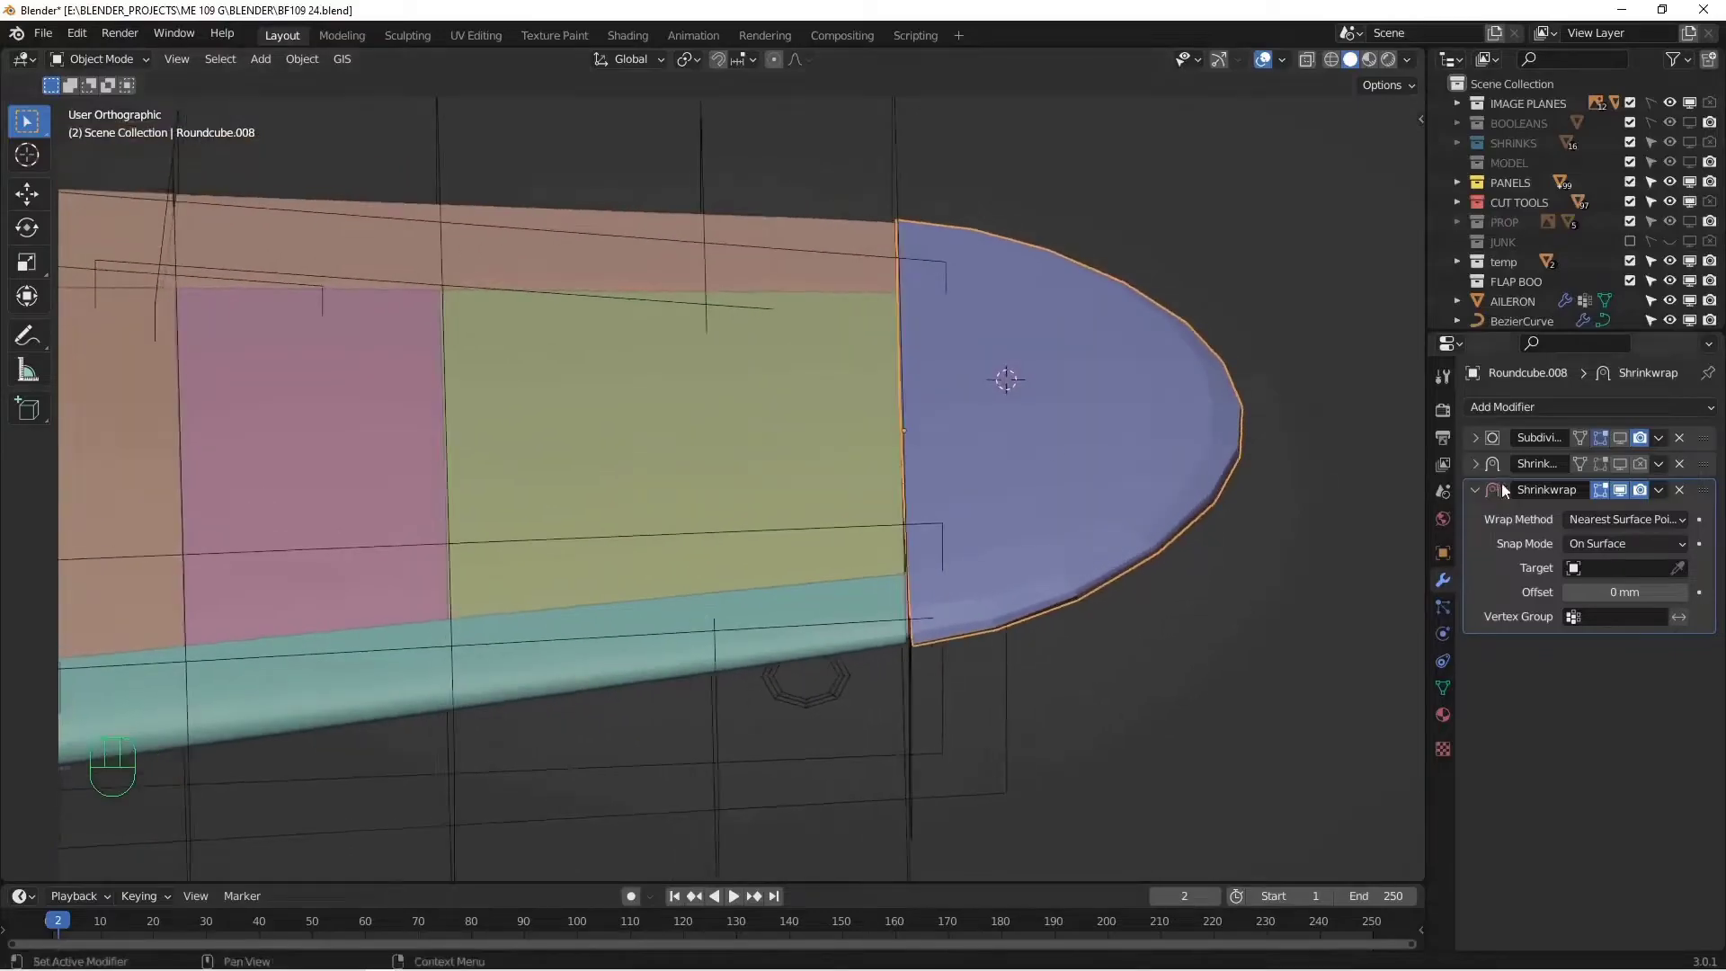
- Set the new Shrinkwrap to Project and target the cutting plane at the joint between wing and tip
{"action": "left_click", "coordinate": [1644, 519]}
{"action": "left_click", "coordinate": [1584, 564]}
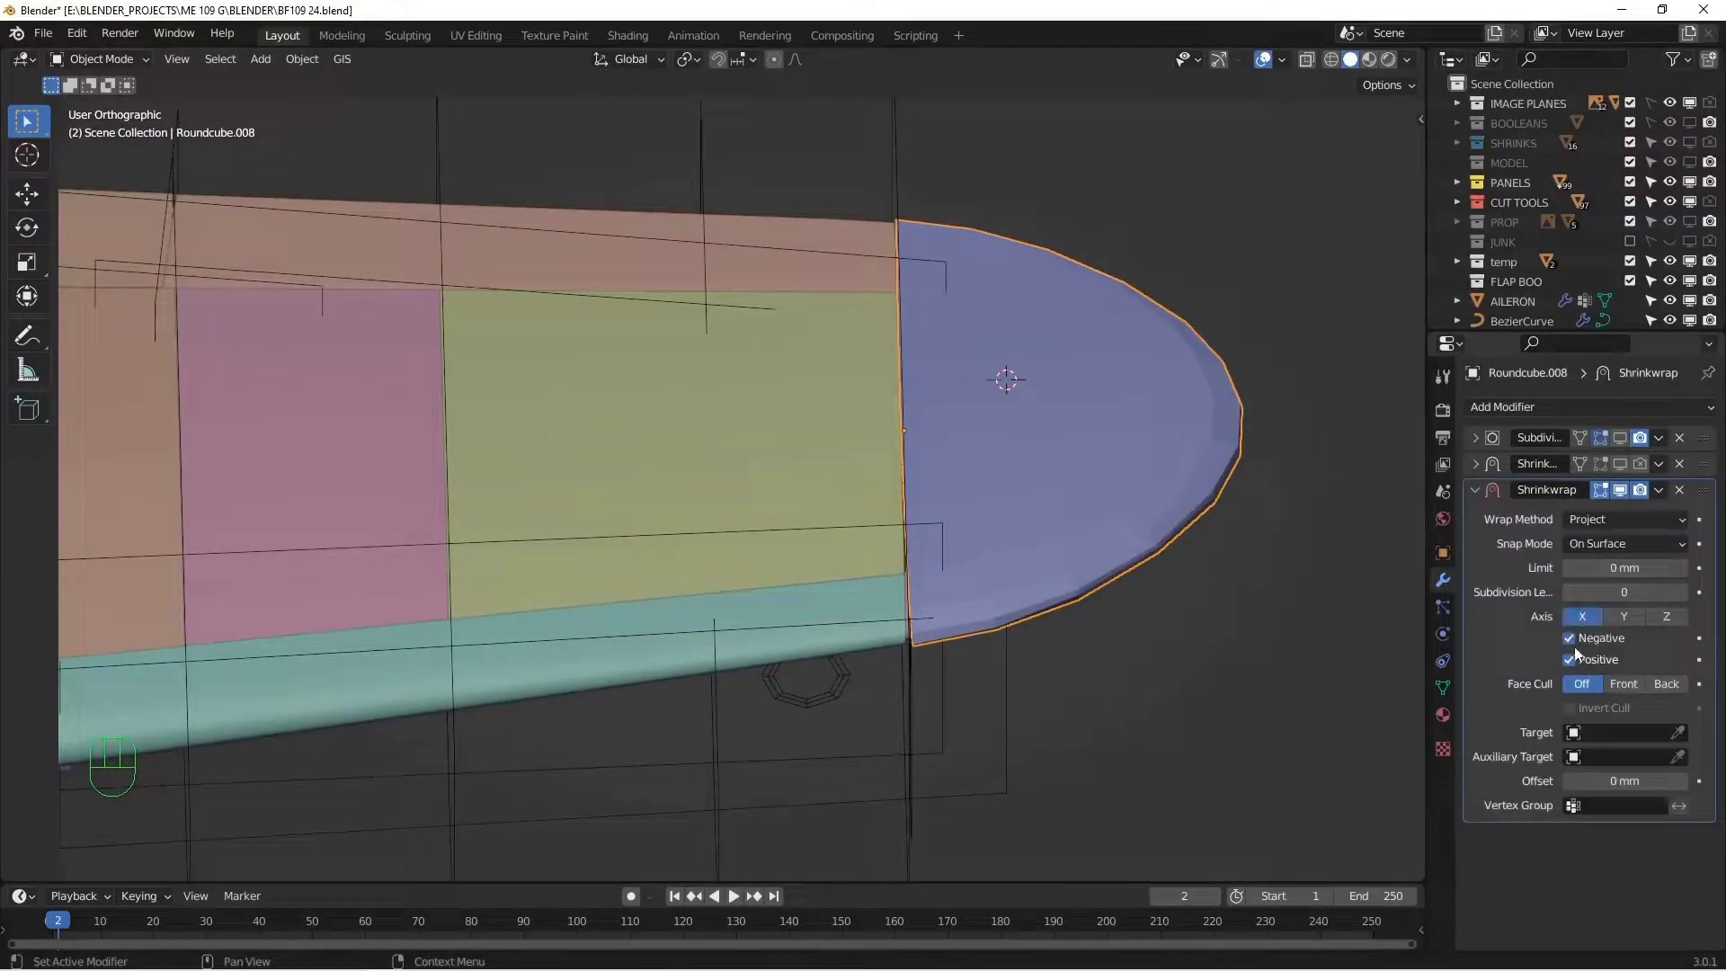
{"action": "left_click", "coordinate": [1678, 733]}
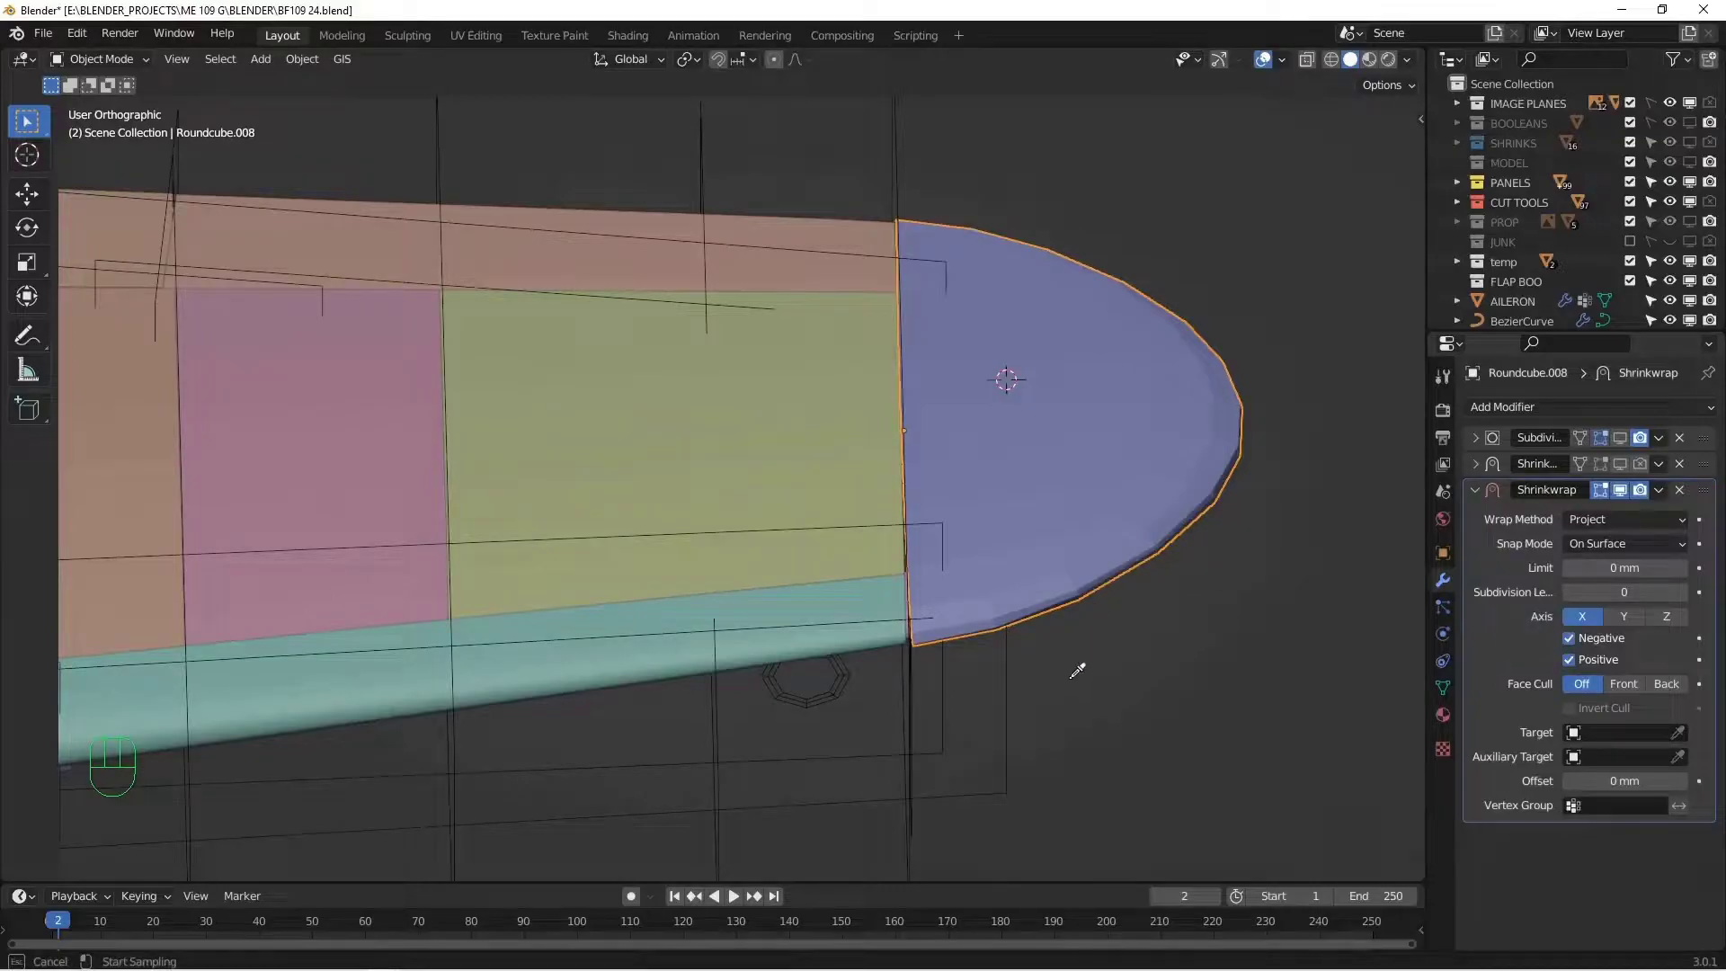
{"action": "left_click", "coordinate": [900, 161]}
{"action": "left_click_drag", "start_coordinate": [935, 259], "coordinate": [919, 263], "text": "alt"}
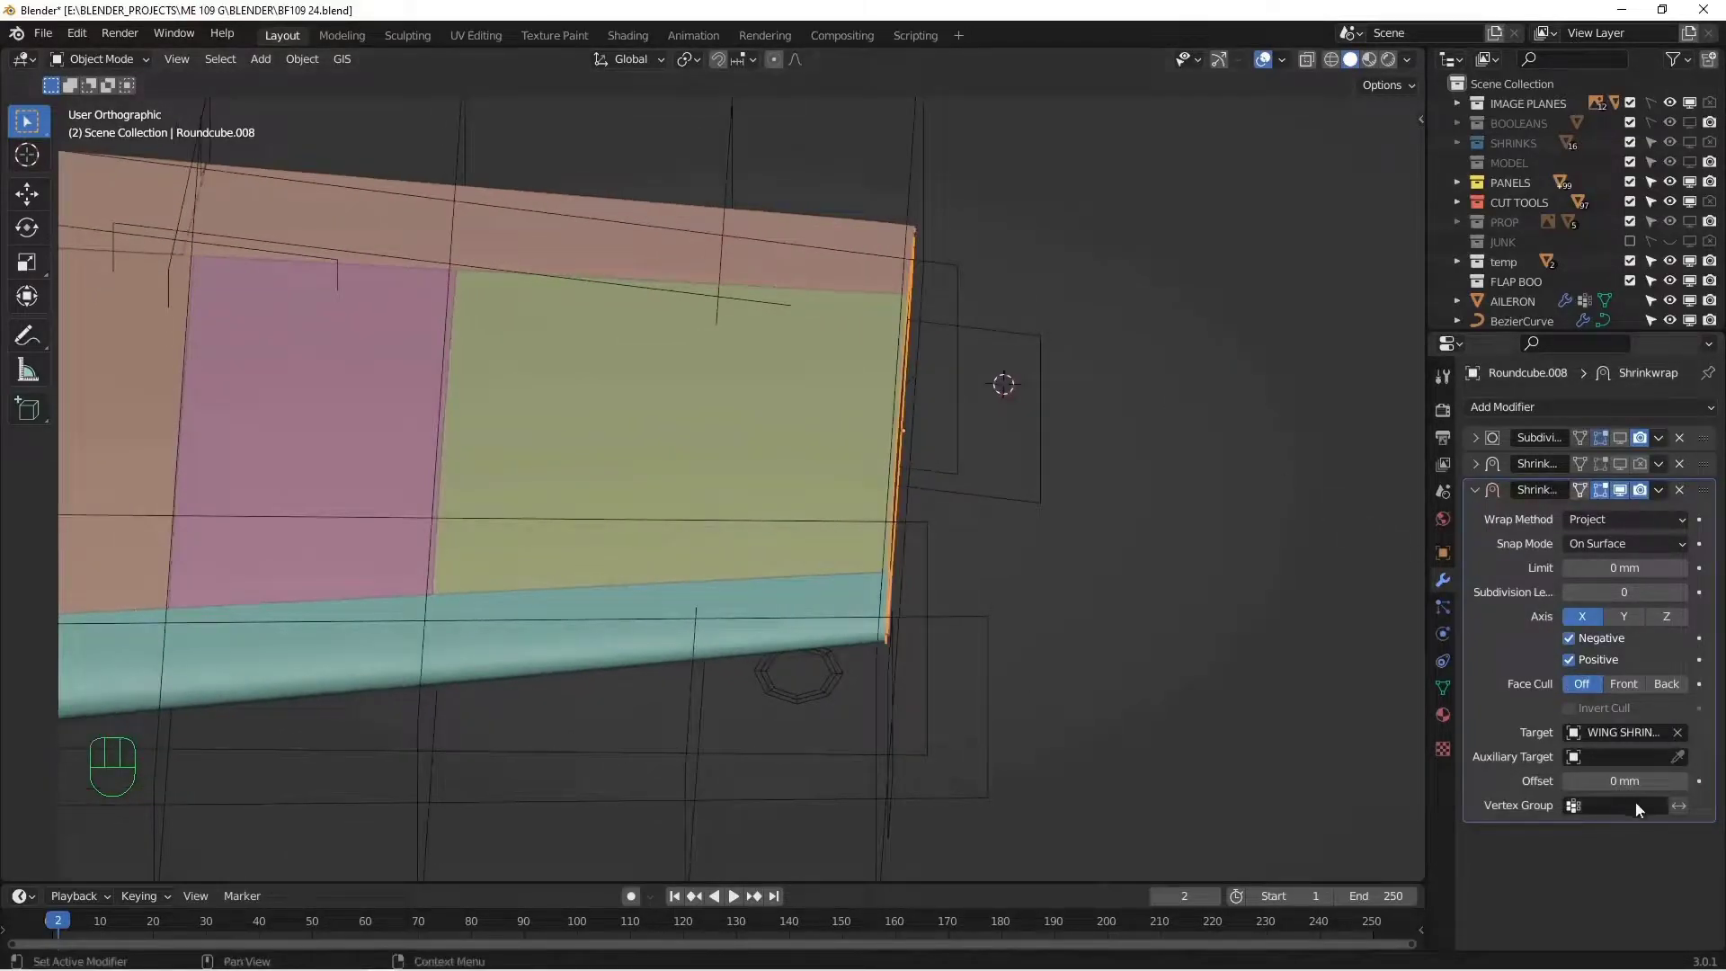
- Create a vertex group named S on the wing tip
{"action": "left_click", "coordinate": [1444, 689]}
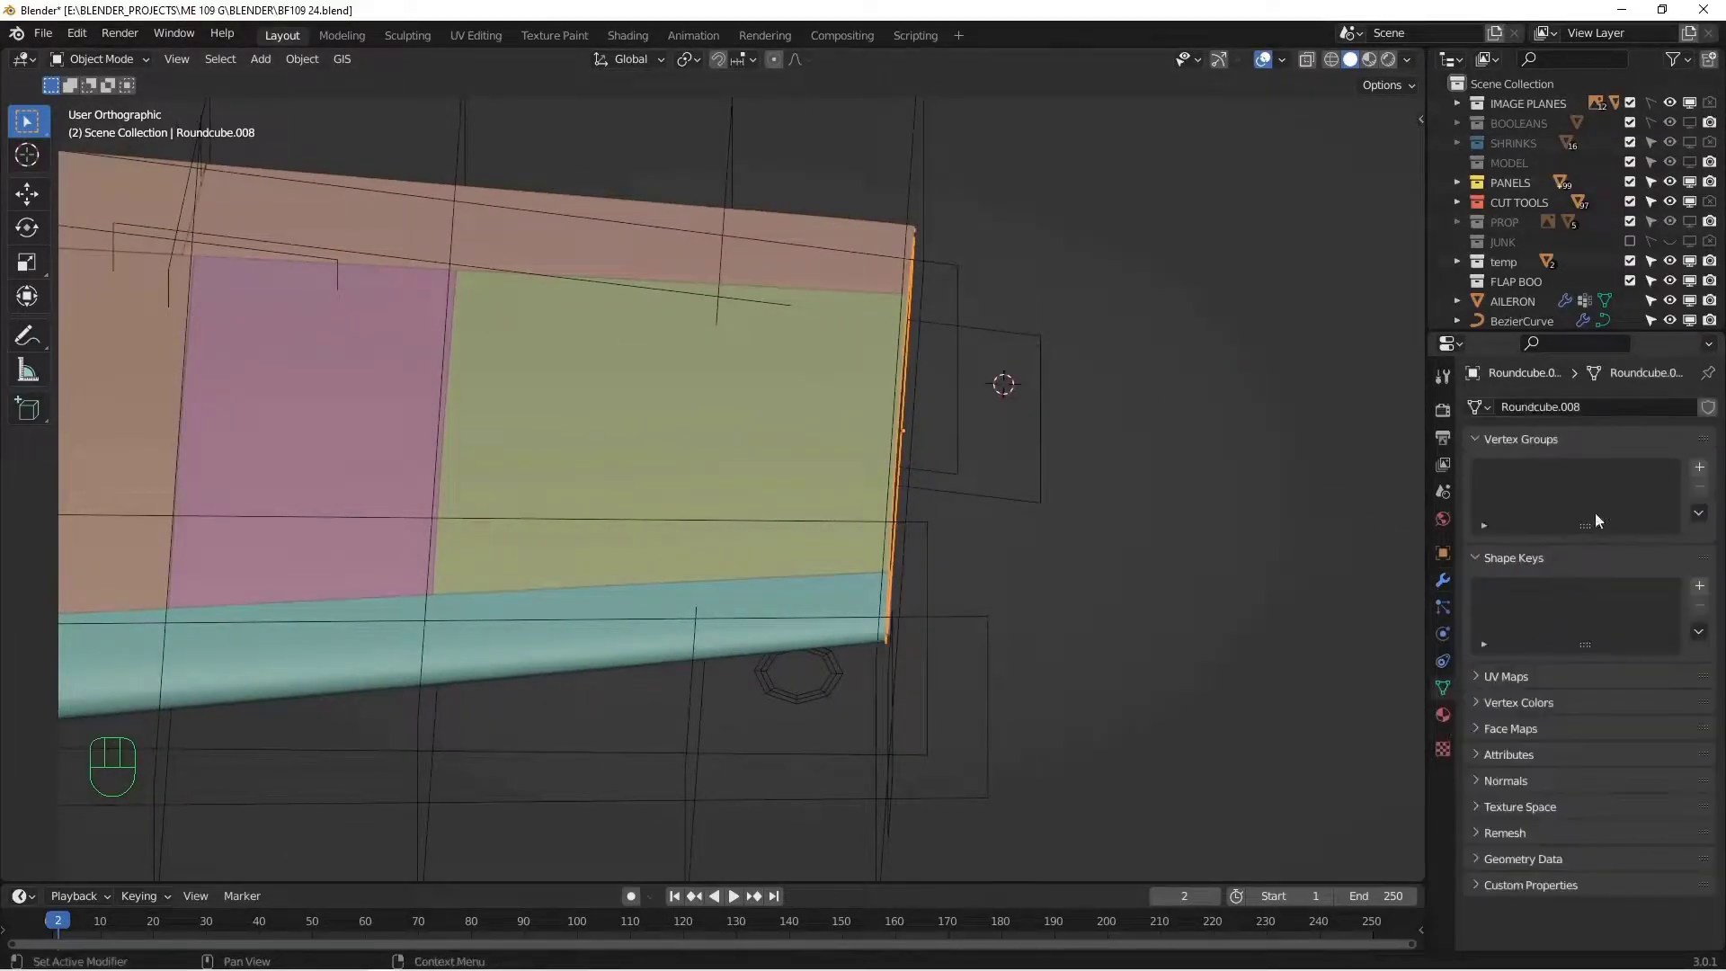
{"action": "left_click", "coordinate": [1700, 467]}
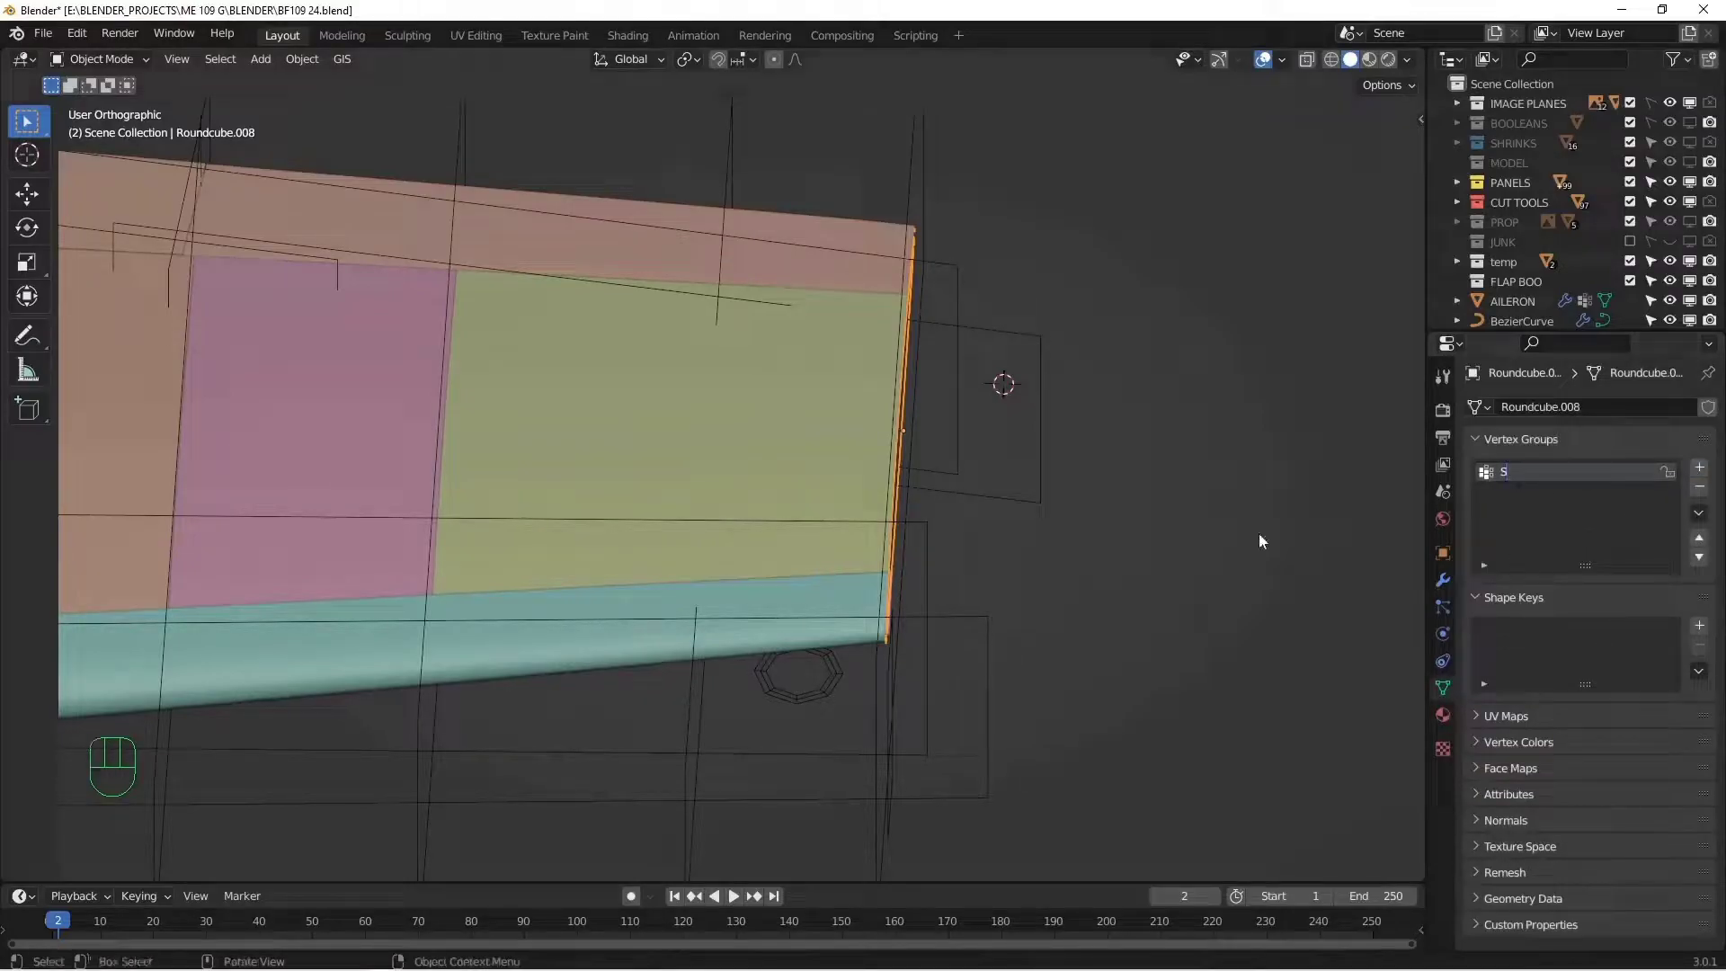
{"action": "middle_click_drag", "start_coordinate": [1259, 541], "coordinate": [1318, 530]}
{"action": "middle_click_drag", "start_coordinate": [1028, 467], "coordinate": [980, 479]}
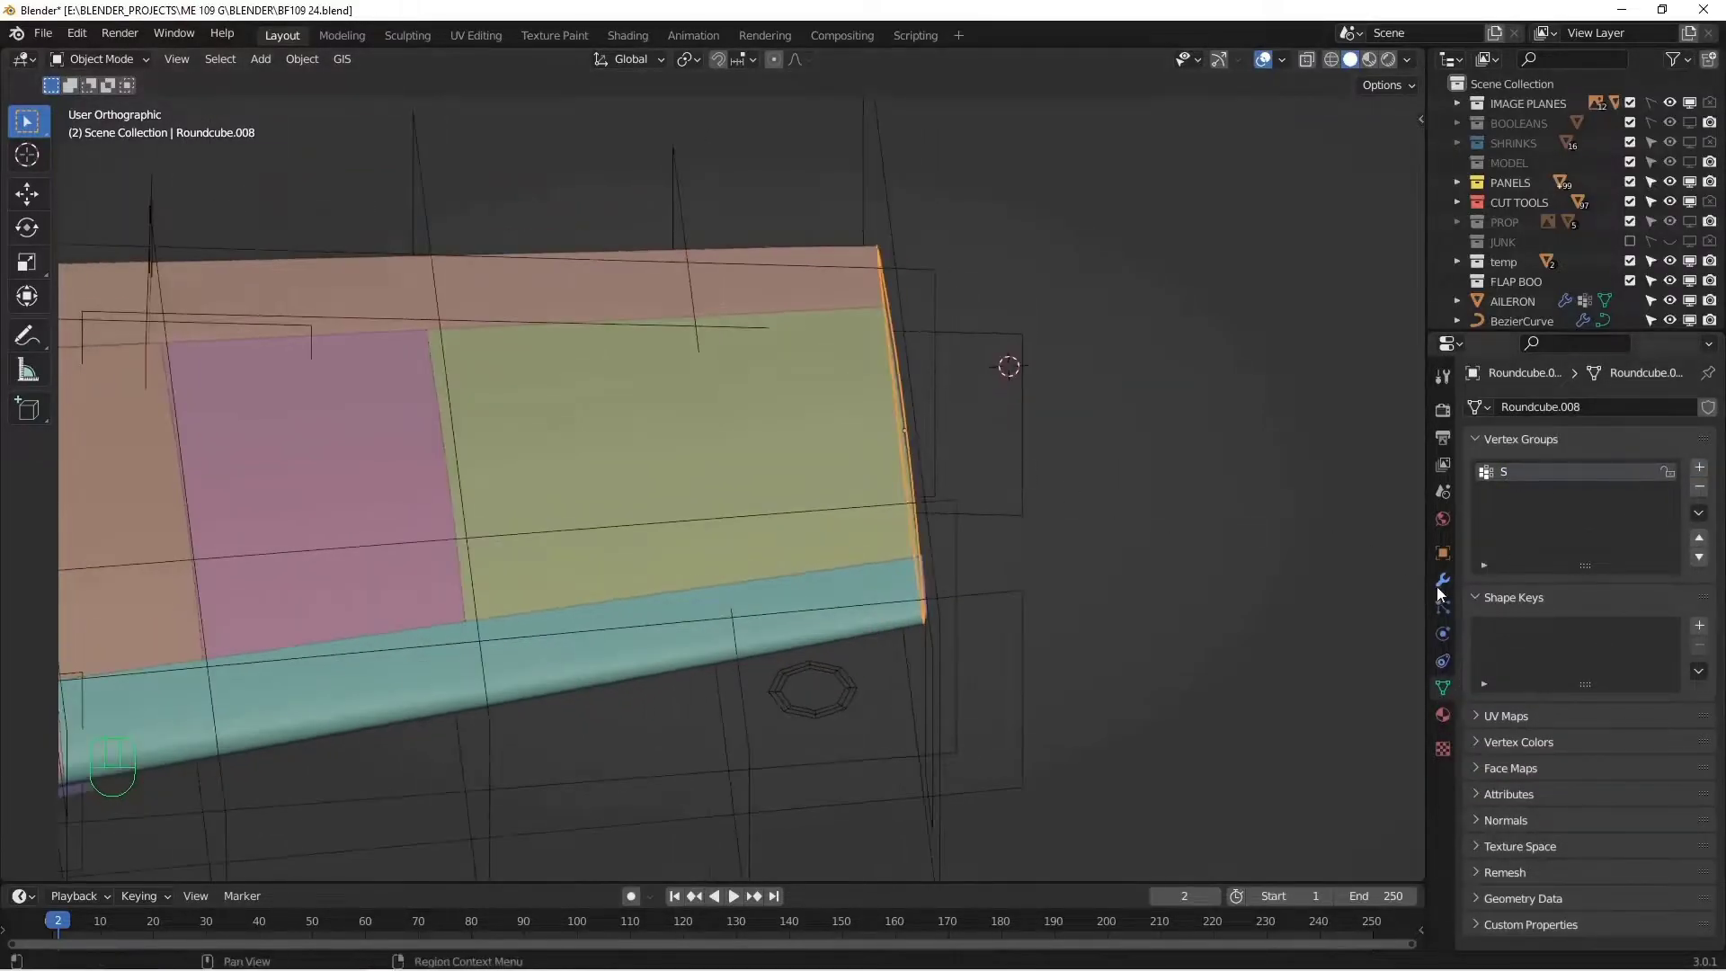
{"action": "middle_click_drag", "start_coordinate": [973, 415], "coordinate": [998, 422]}
{"action": "left_click", "coordinate": [1444, 579]}
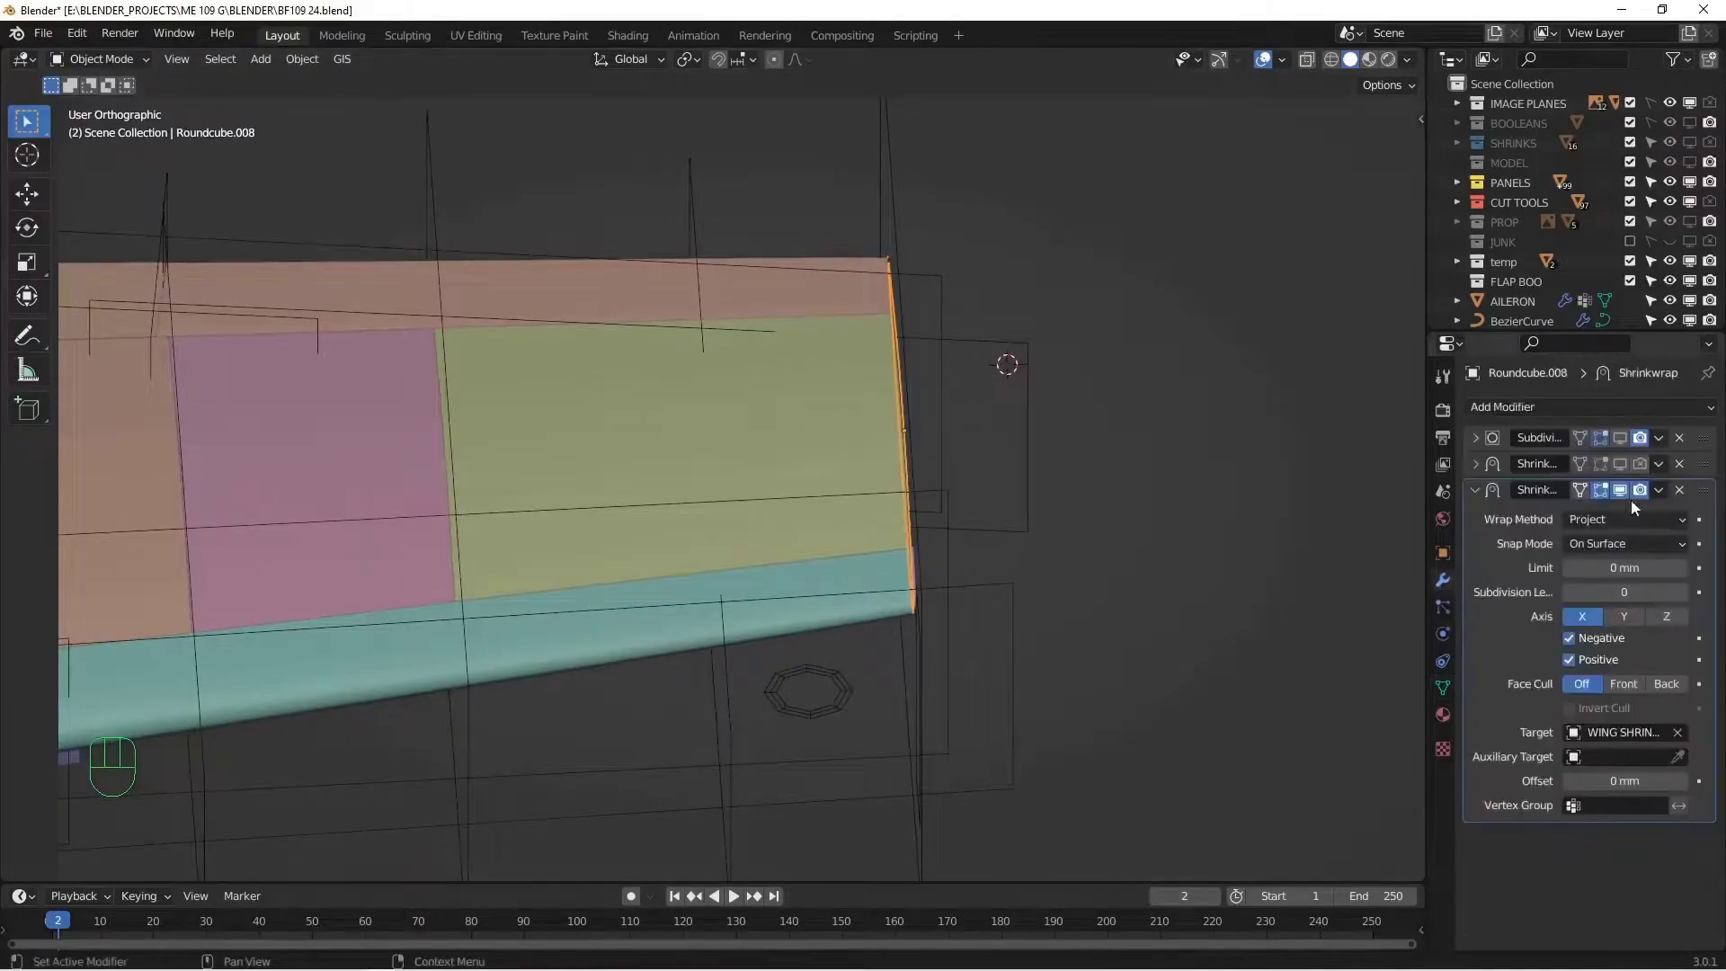
- Turn off the new Shrinkwrap's viewport display and assign the selected root end vertices to vertex group S
{"action": "left_click", "coordinate": [1622, 491]}
{"action": "key", "text": "Tab"}
{"action": "middle_click_drag", "start_coordinate": [832, 428], "coordinate": [770, 455]}
{"action": "scroll", "coordinate": [1117, 450], "scroll_direction": "up", "scroll_amount": 2}
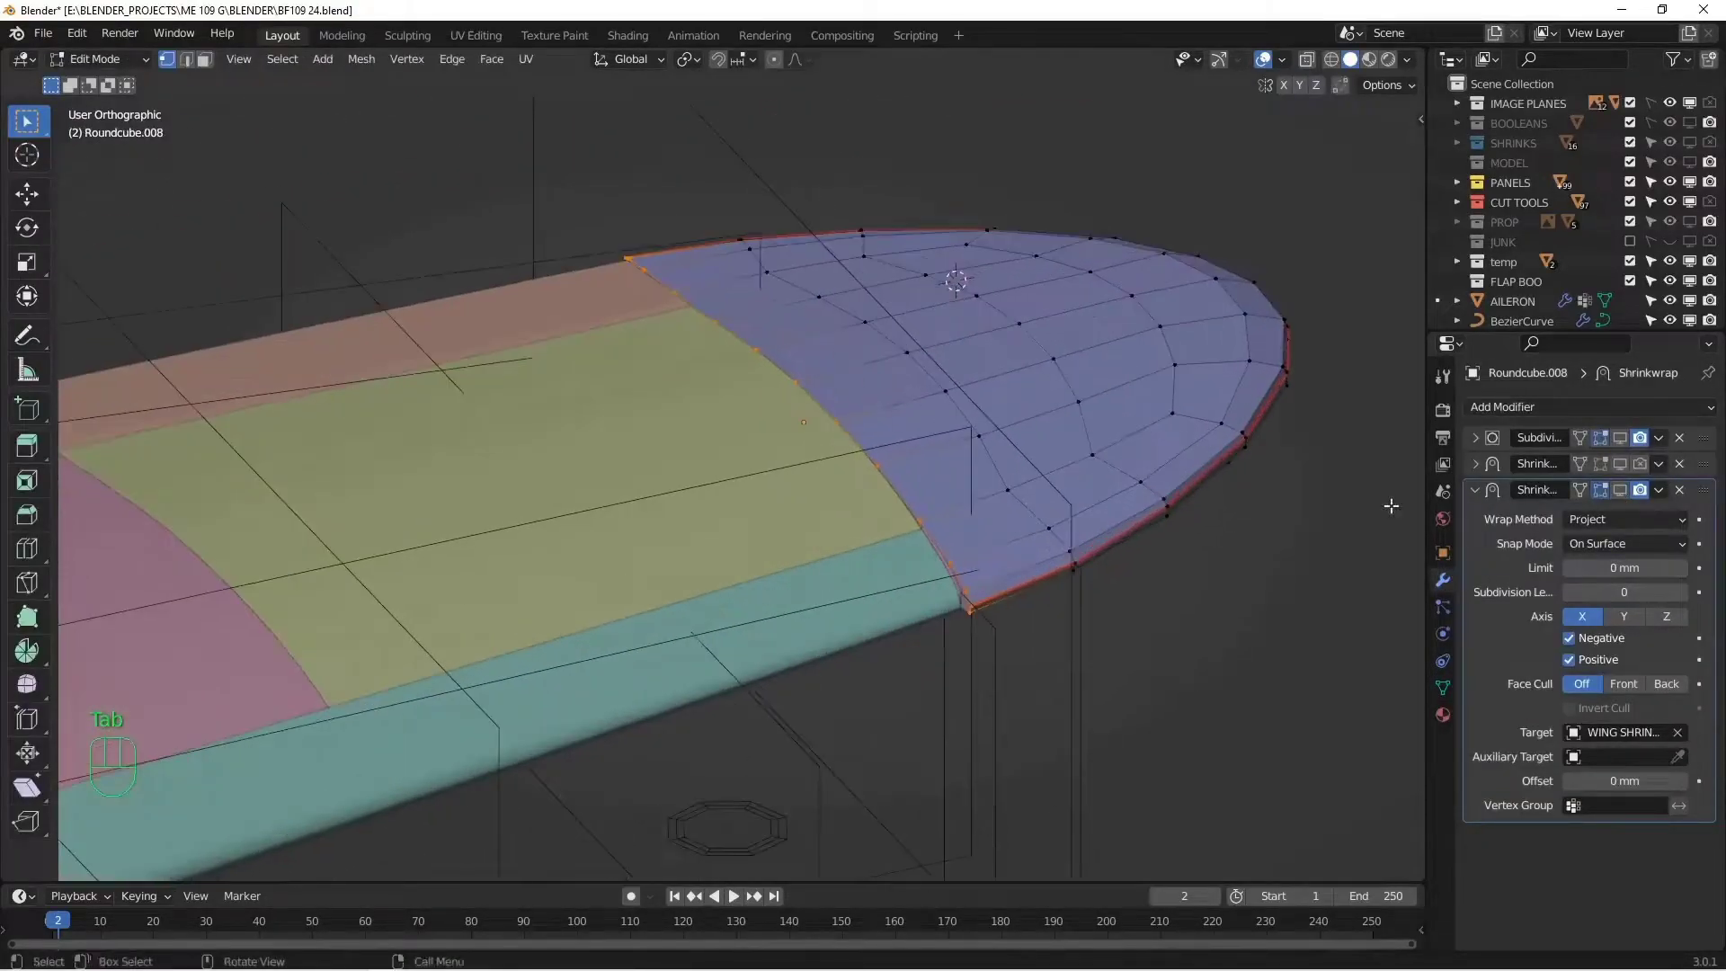
{"action": "left_click", "coordinate": [1443, 689]}
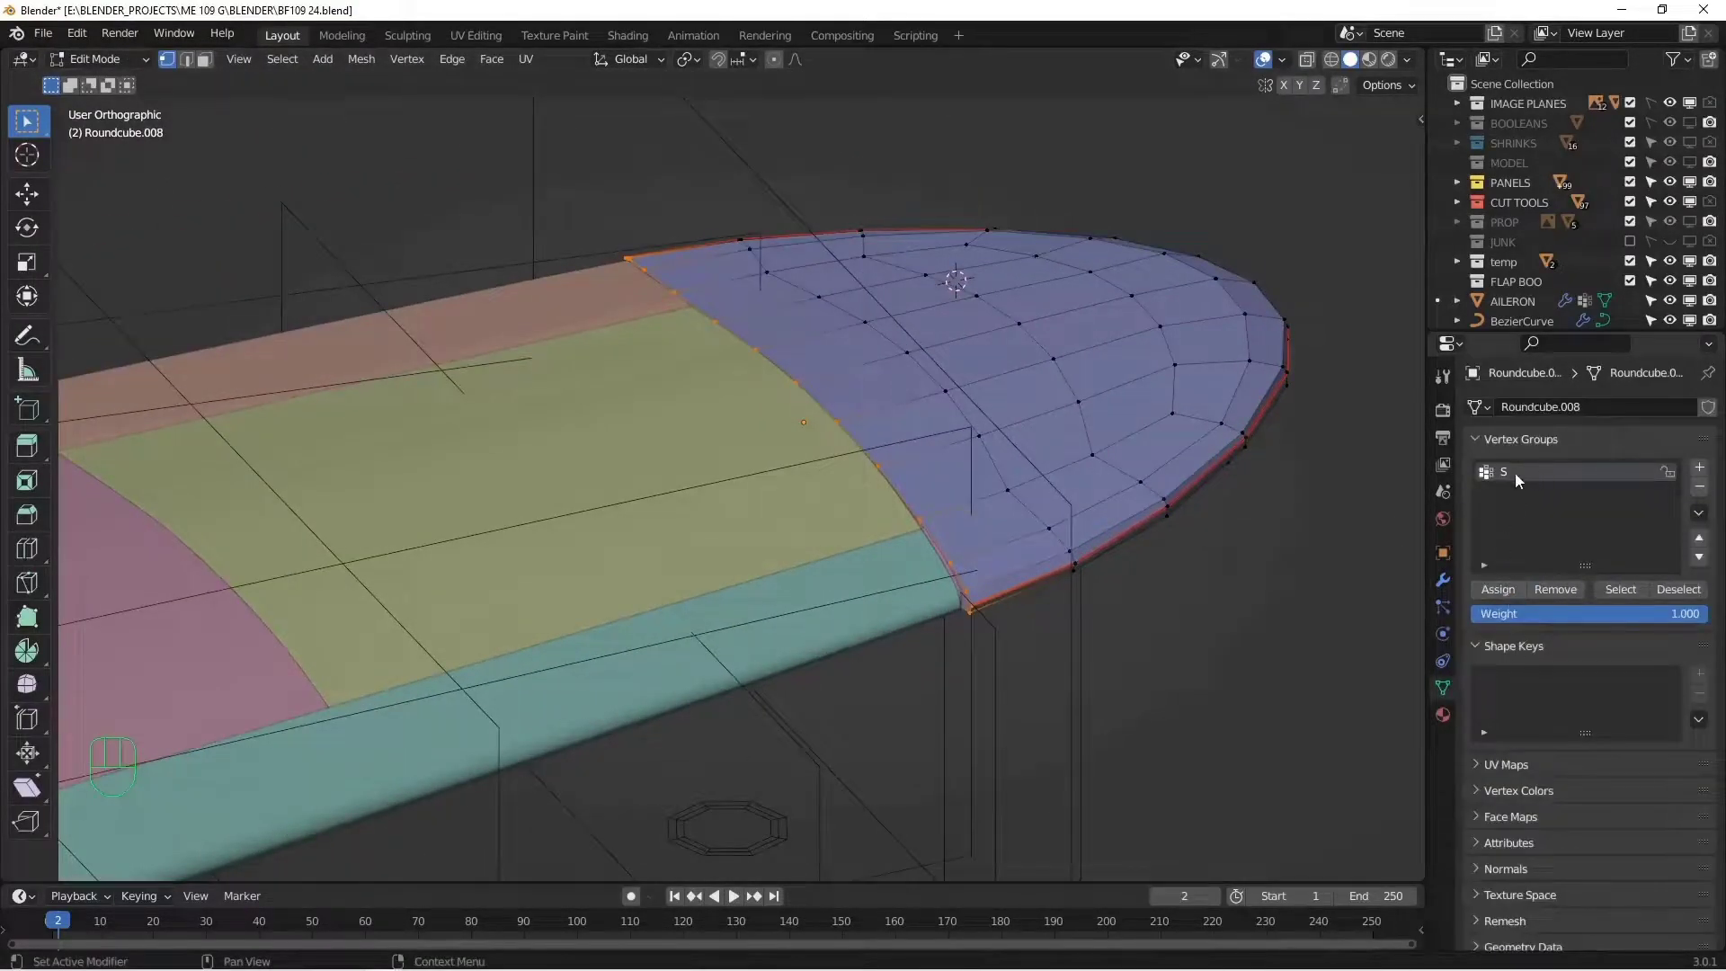
- Limit the Project Shrinkwrap to vertex group S, then turn its viewport display back on in object mode
{"action": "left_click", "coordinate": [1443, 582]}
{"action": "left_click", "coordinate": [1606, 806]}
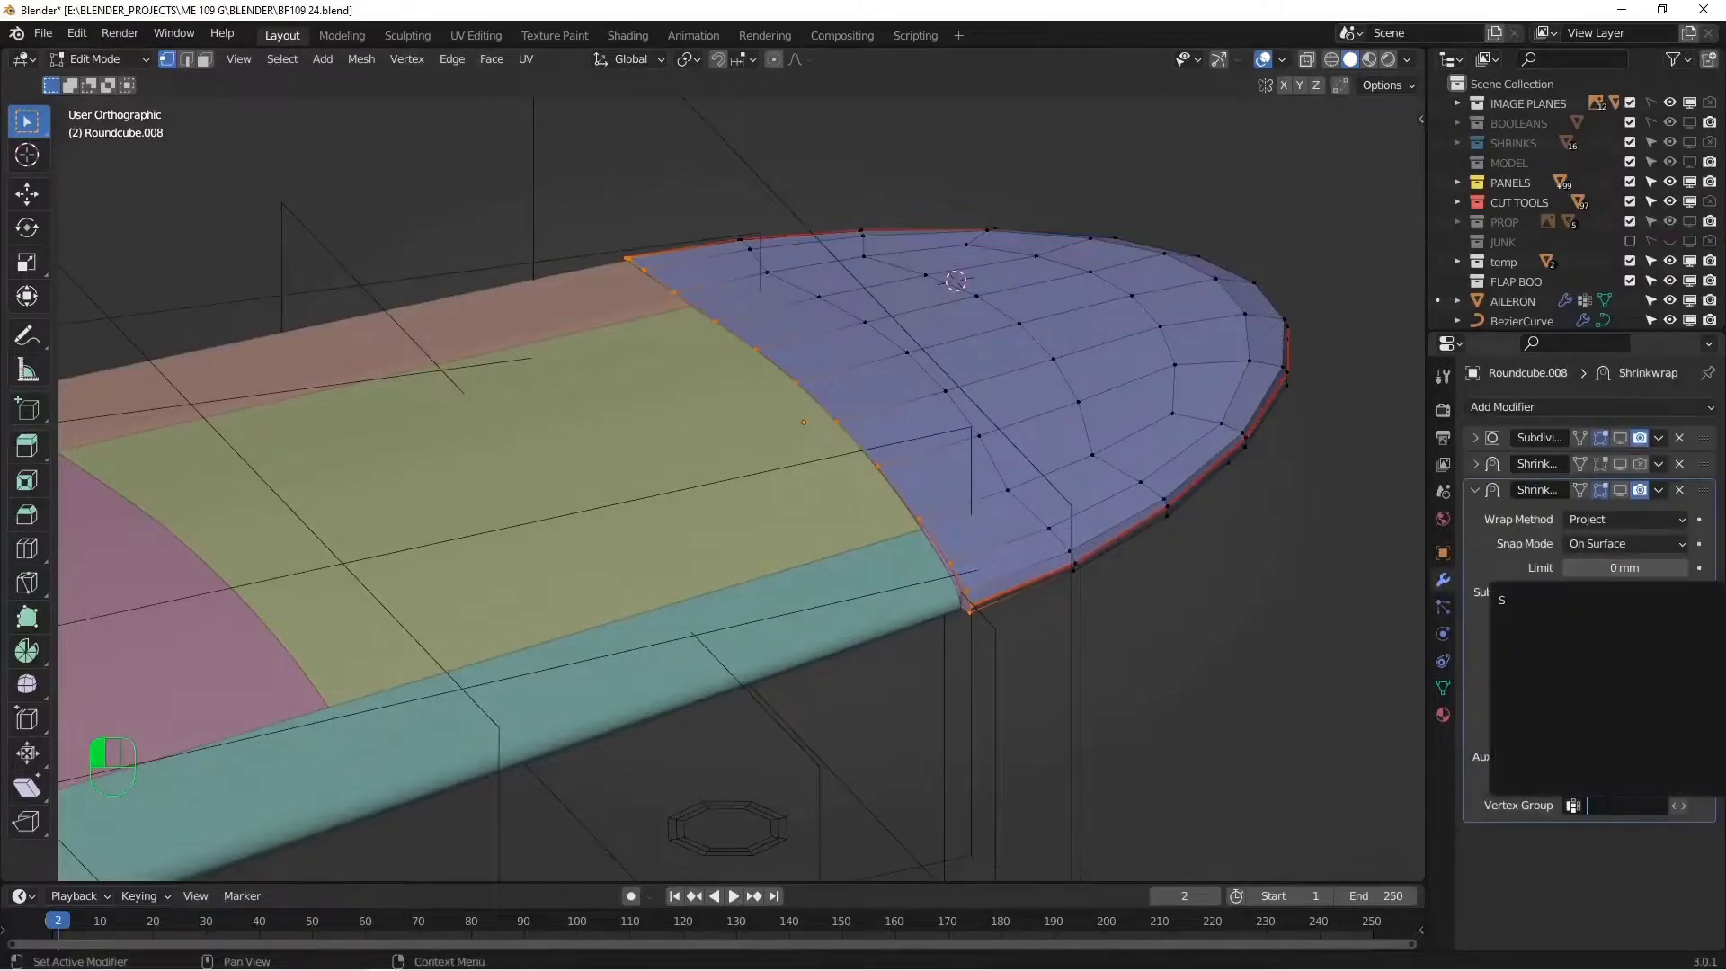
{"action": "left_click", "coordinate": [1516, 605]}
{"action": "key", "text": "Tab"}
{"action": "middle_click_drag", "start_coordinate": [1156, 500], "coordinate": [1092, 500]}
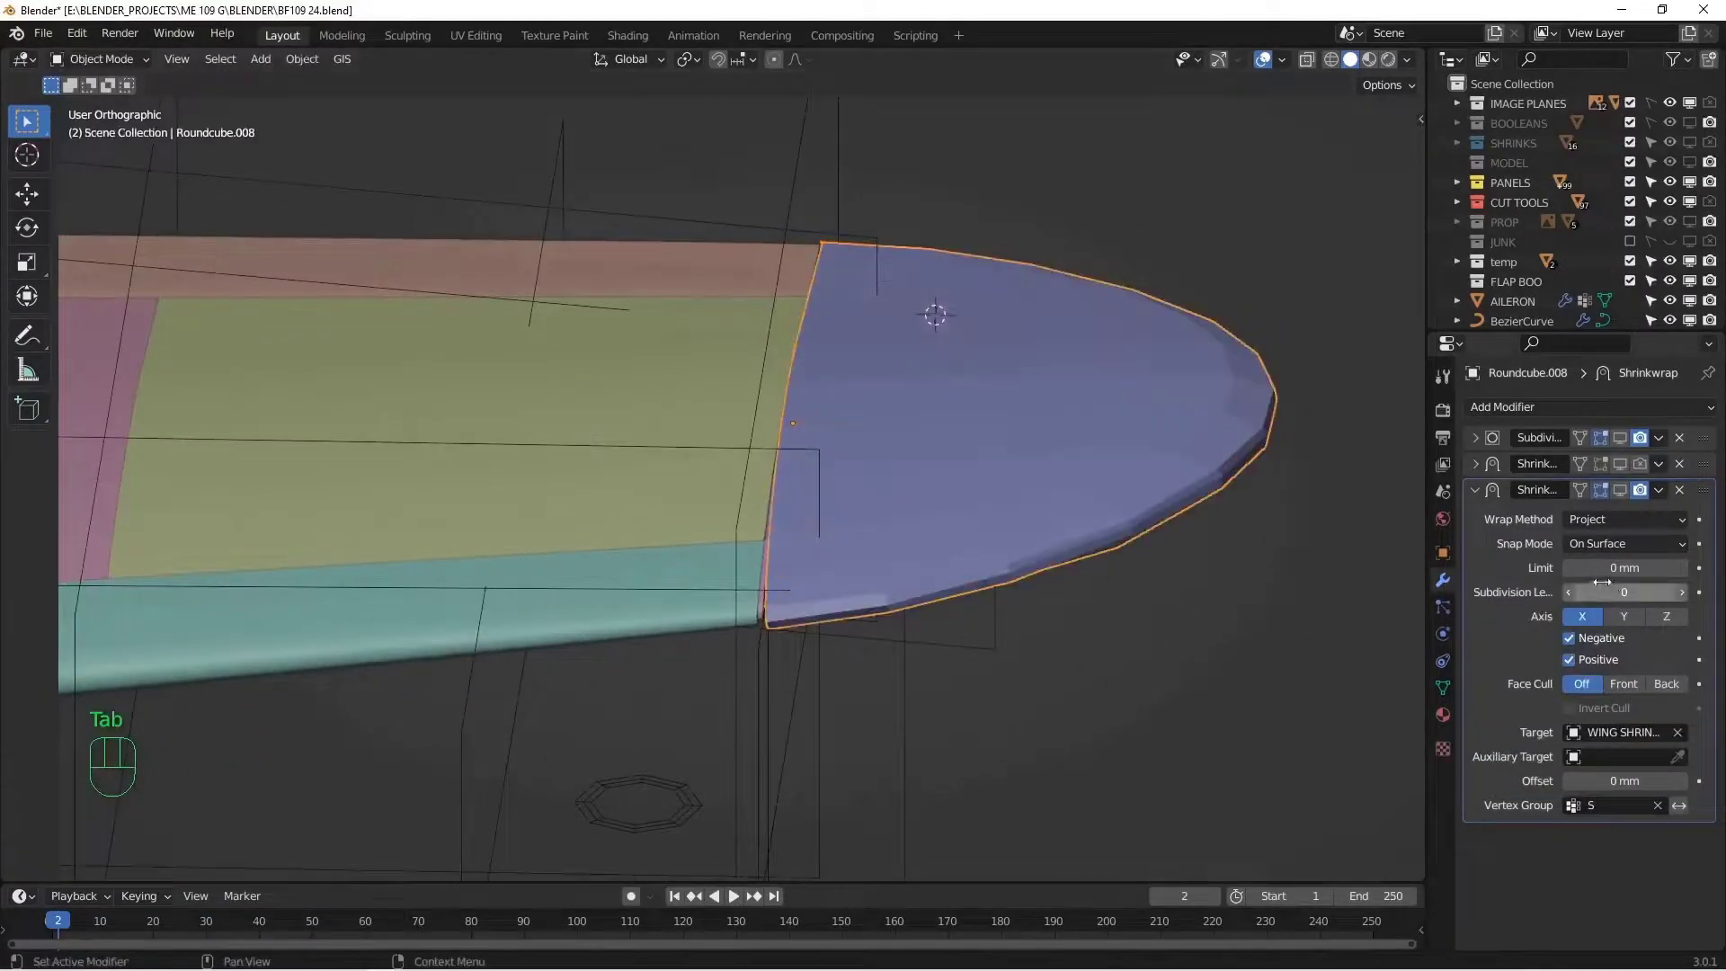
{"action": "scroll", "coordinate": [1054, 449], "scroll_direction": "up", "scroll_amount": 4}
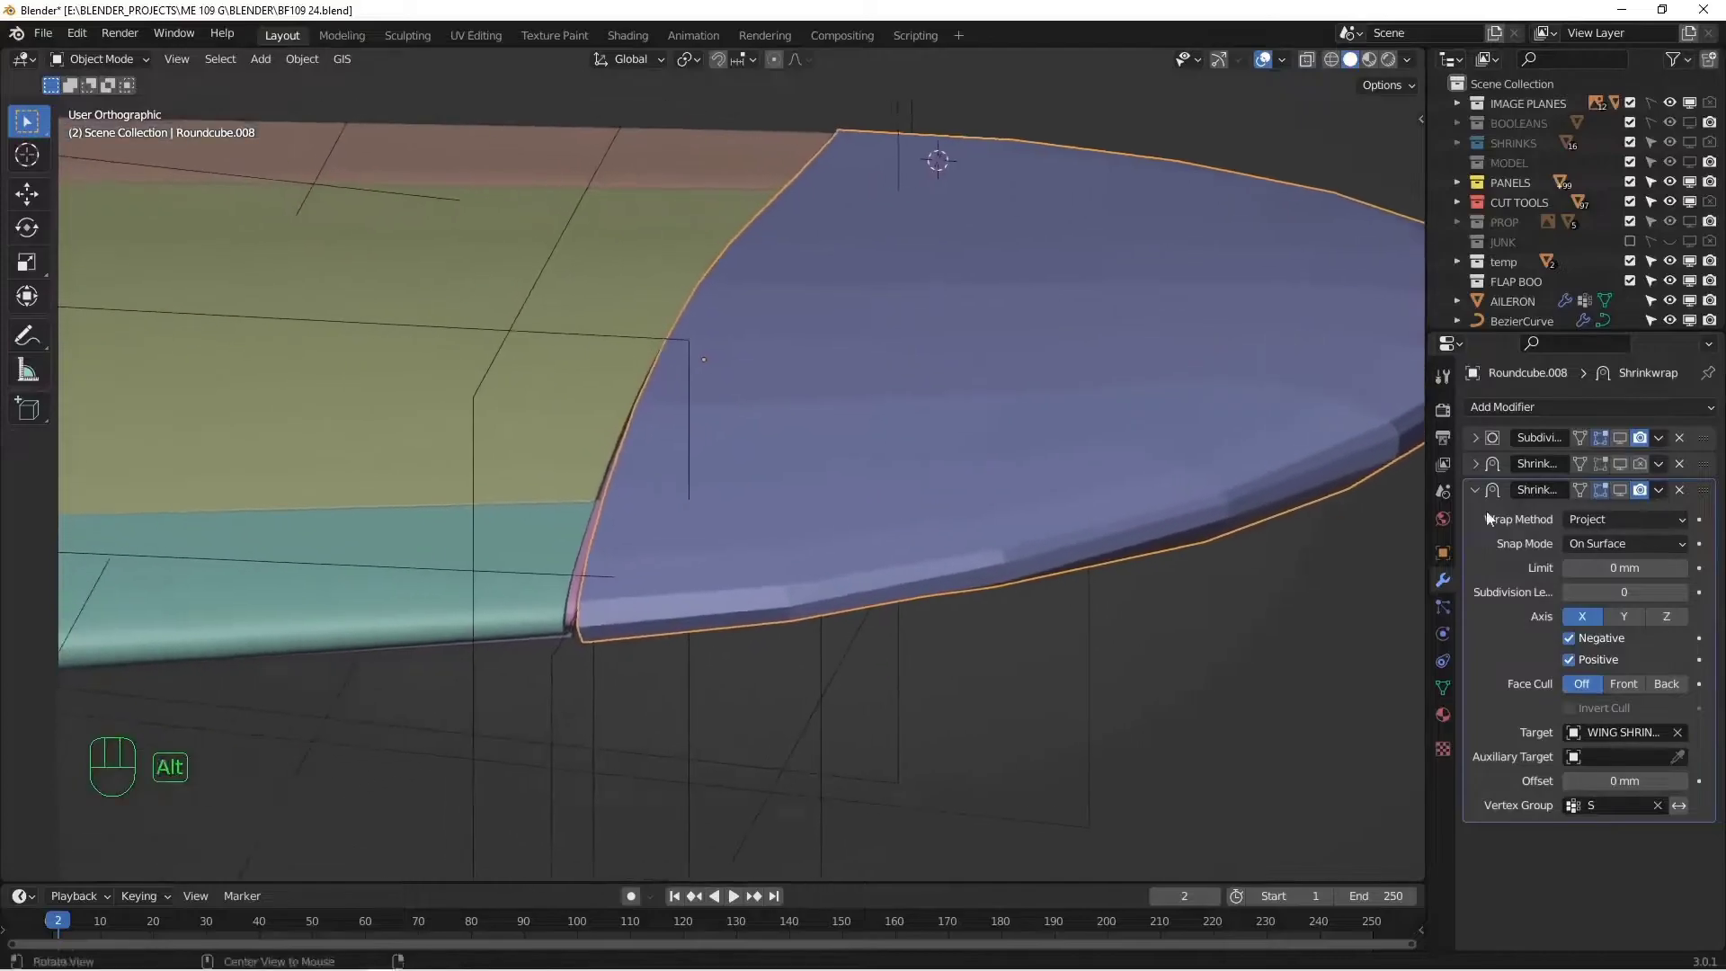
{"action": "left_click", "coordinate": [1621, 490]}
{"action": "middle_click_drag", "start_coordinate": [1242, 456], "coordinate": [1065, 488]}
{"action": "scroll", "coordinate": [1259, 510], "scroll_direction": "down", "scroll_amount": 3}
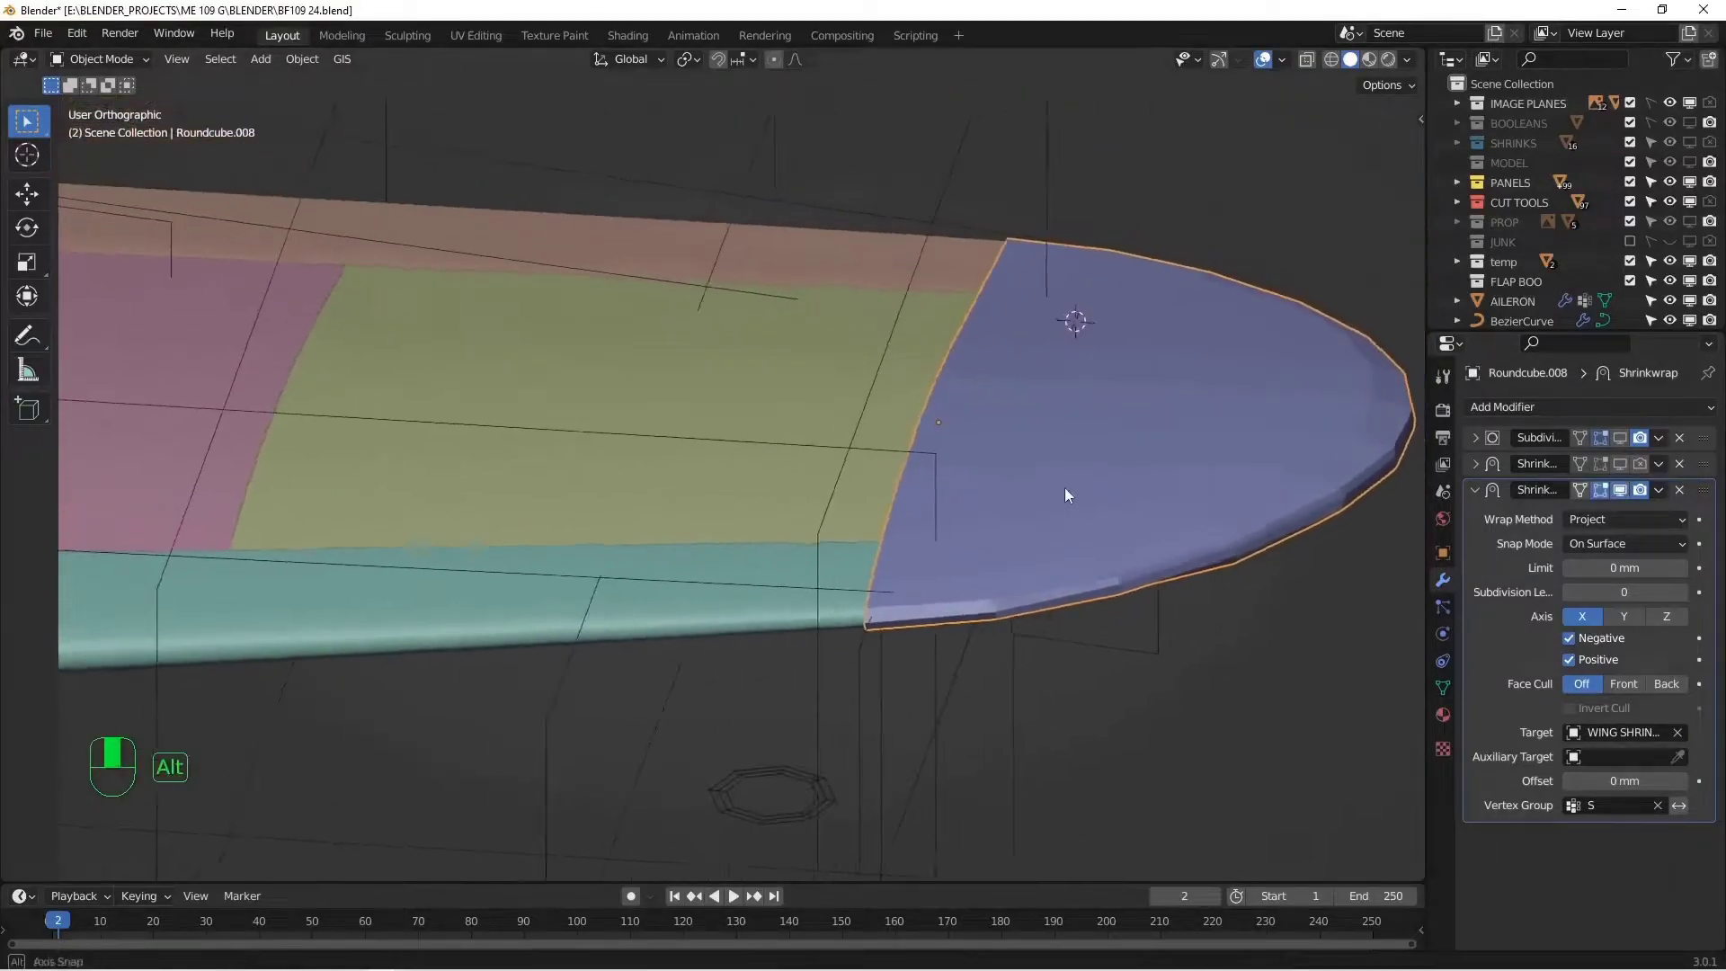
- Rename the Project Shrinkwrap modifier to IB and apply it to the wing tip
{"action": "left_click_drag", "start_coordinate": [1070, 449], "coordinate": [1162, 467], "text": "alt"}
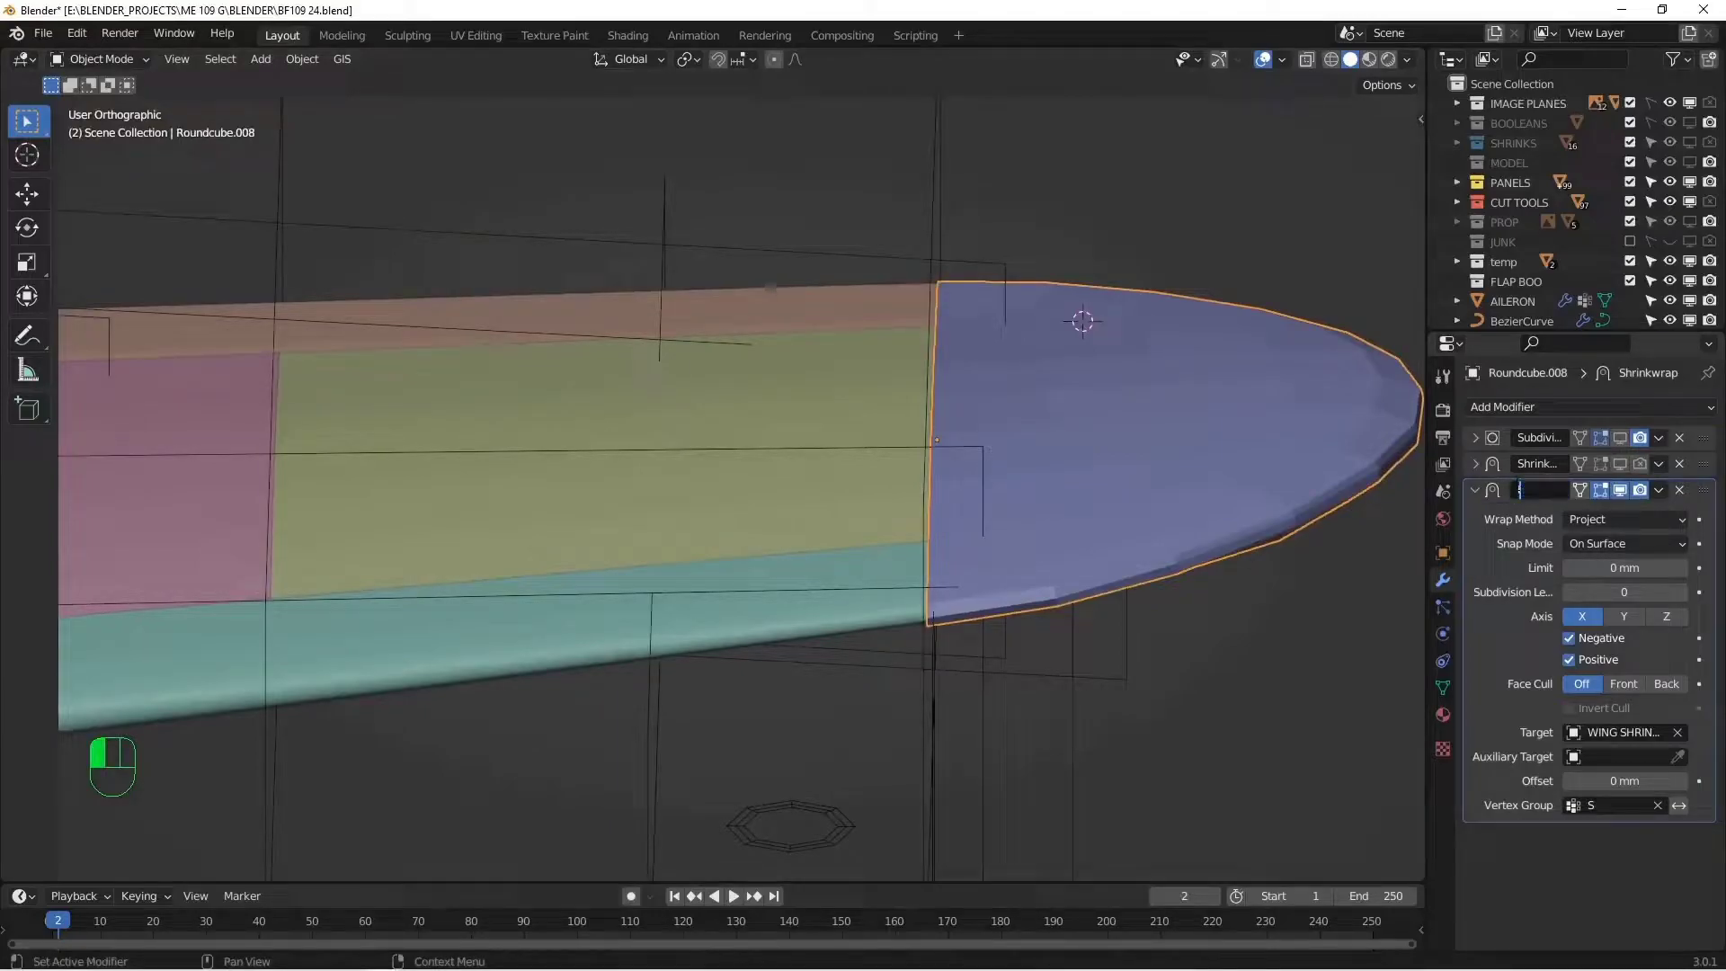
{"action": "left_click", "coordinate": [1474, 490]}
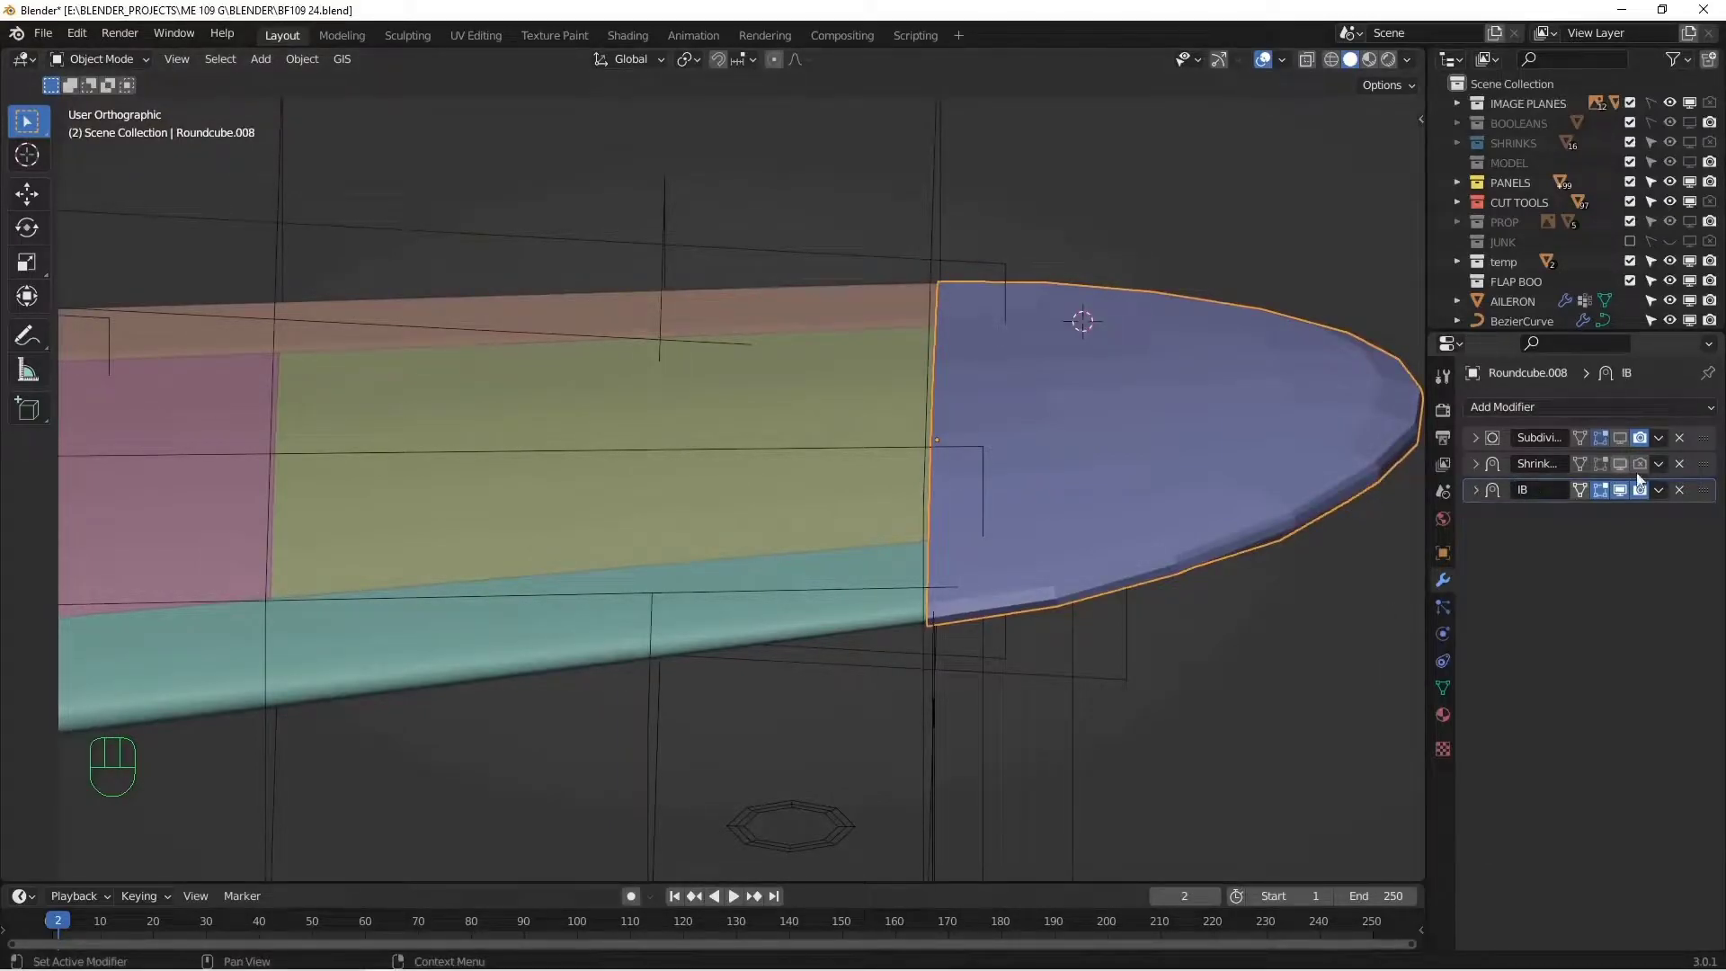
{"action": "left_click", "coordinate": [1660, 490]}
{"action": "left_click", "coordinate": [1567, 515]}
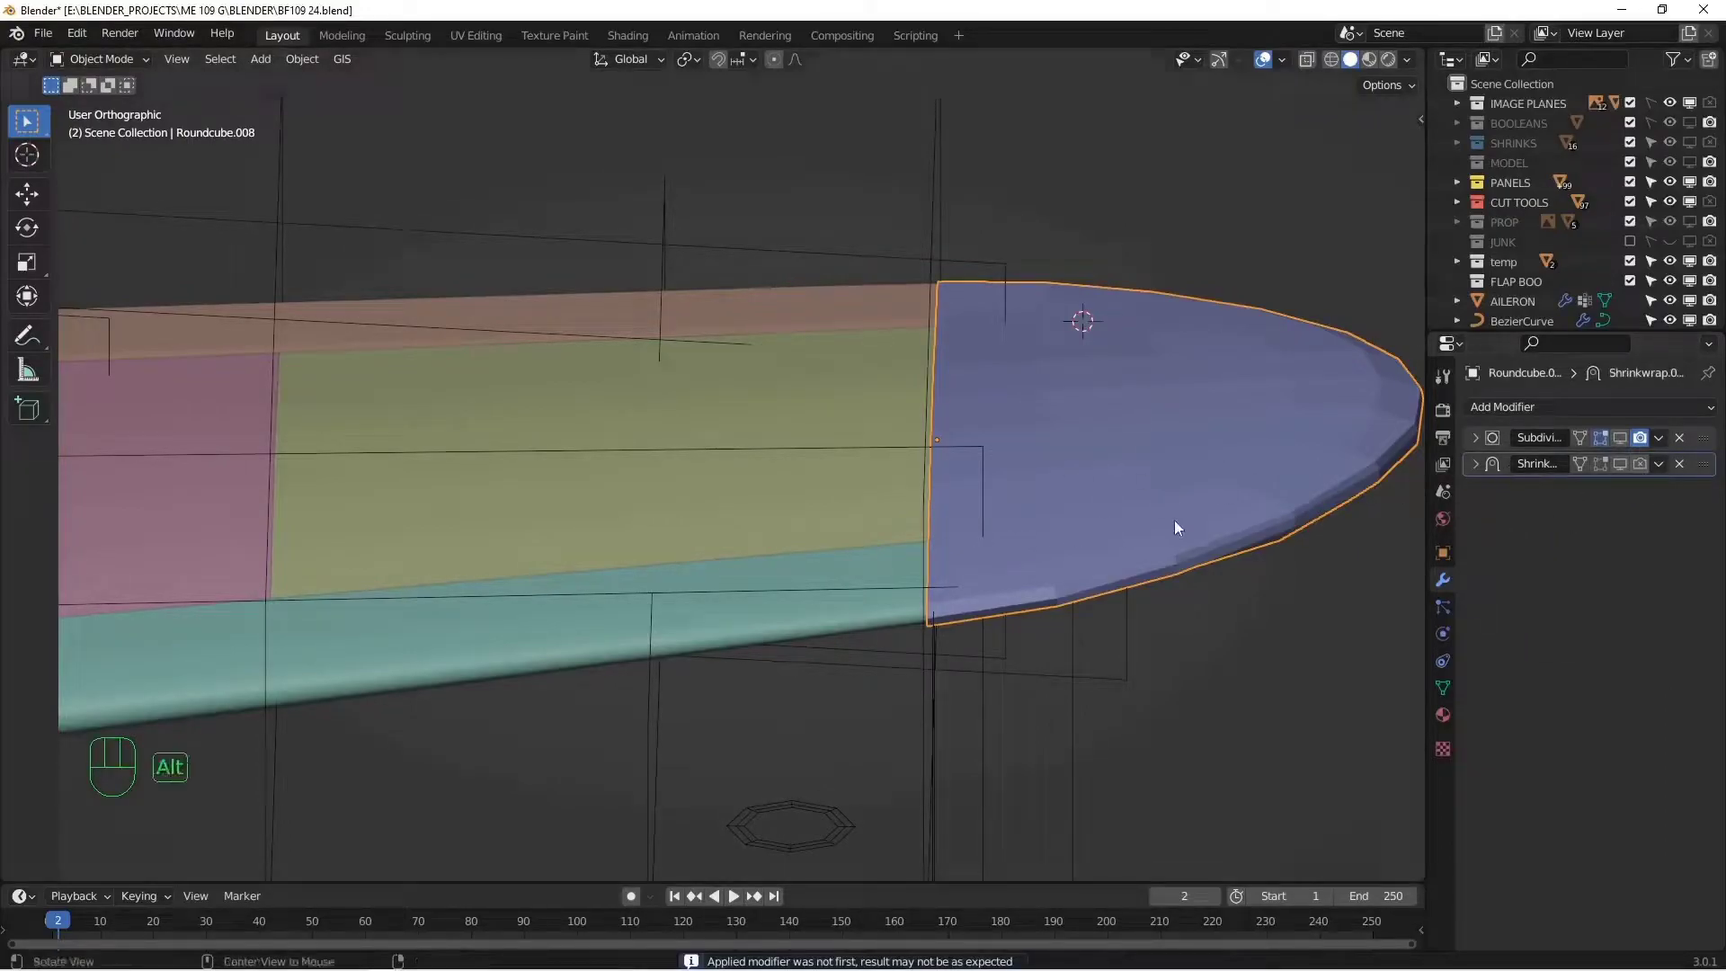
- Compare the tip's outline with the blueprint in top view, especially around the navigation light cut-out
{"action": "left_click_drag", "start_coordinate": [1174, 520], "coordinate": [898, 468], "text": "alt"}
{"action": "key", "text": "Tab"}
{"action": "key", "text": "KP_7"}
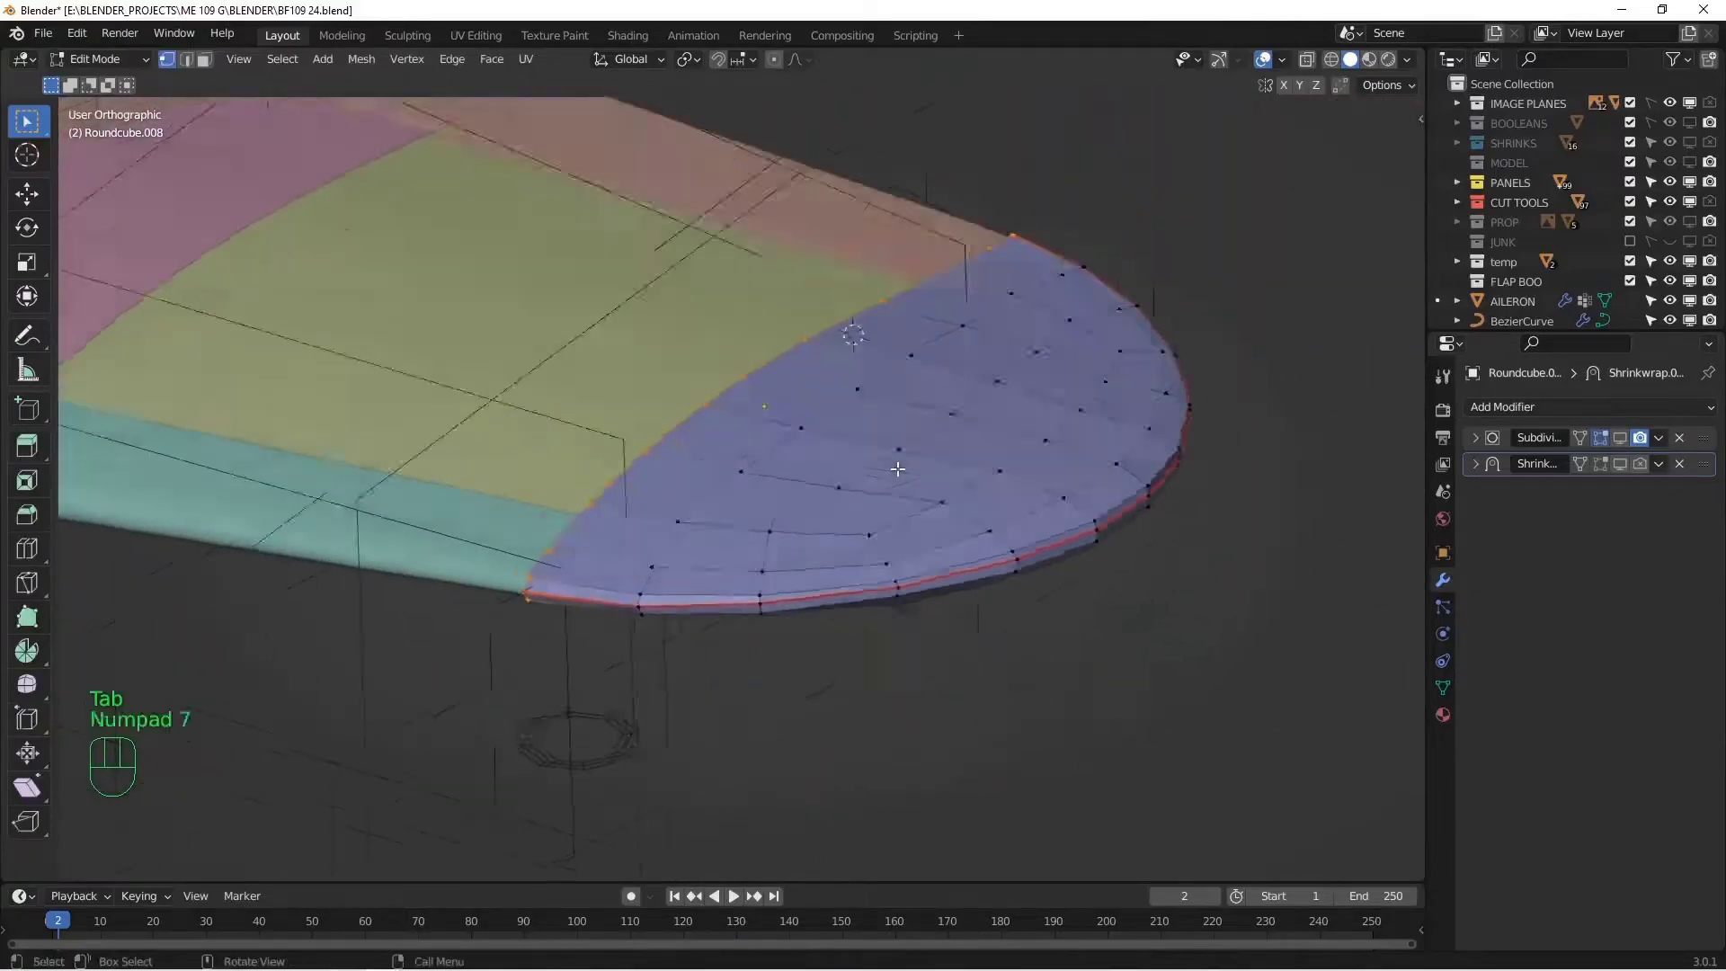
{"action": "key", "text": "KP_7"}
{"action": "scroll", "coordinate": [855, 459], "scroll_direction": "up", "scroll_amount": 3}
{"action": "key", "text": "Tab"}
{"action": "scroll", "coordinate": [953, 387], "scroll_direction": "up", "scroll_amount": 4}
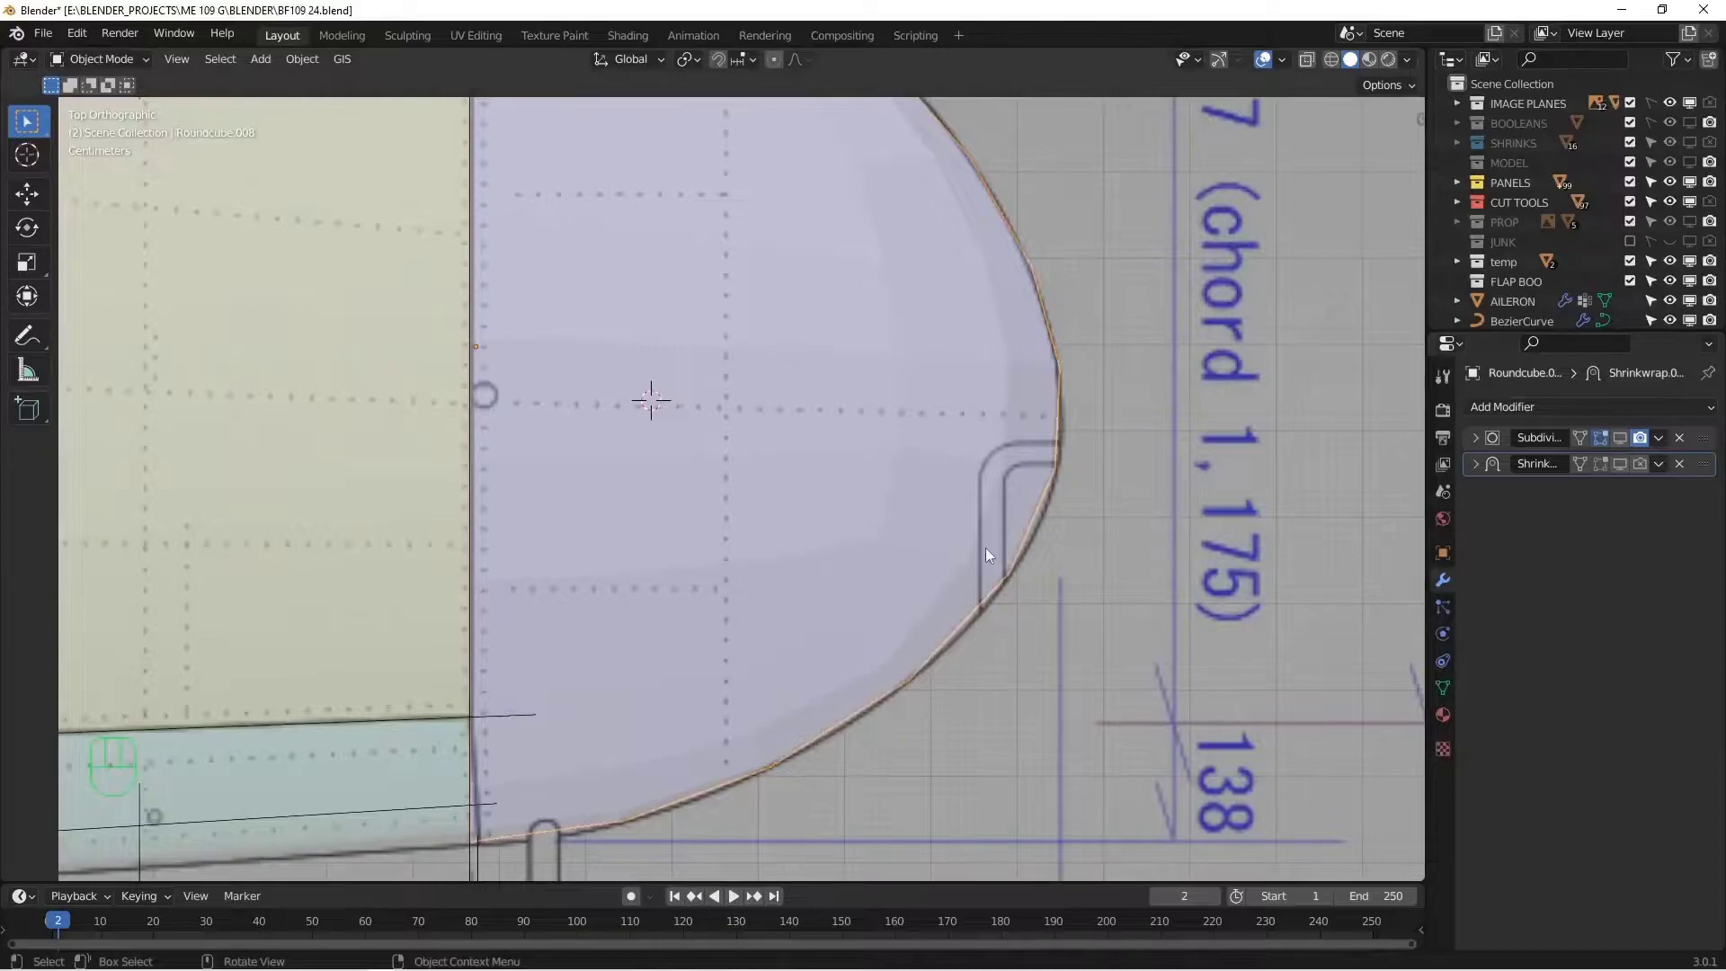
{"action": "scroll", "coordinate": [985, 477], "scroll_direction": "down", "scroll_amount": 2}
{"action": "scroll", "coordinate": [985, 476], "scroll_direction": "up", "scroll_amount": 2}
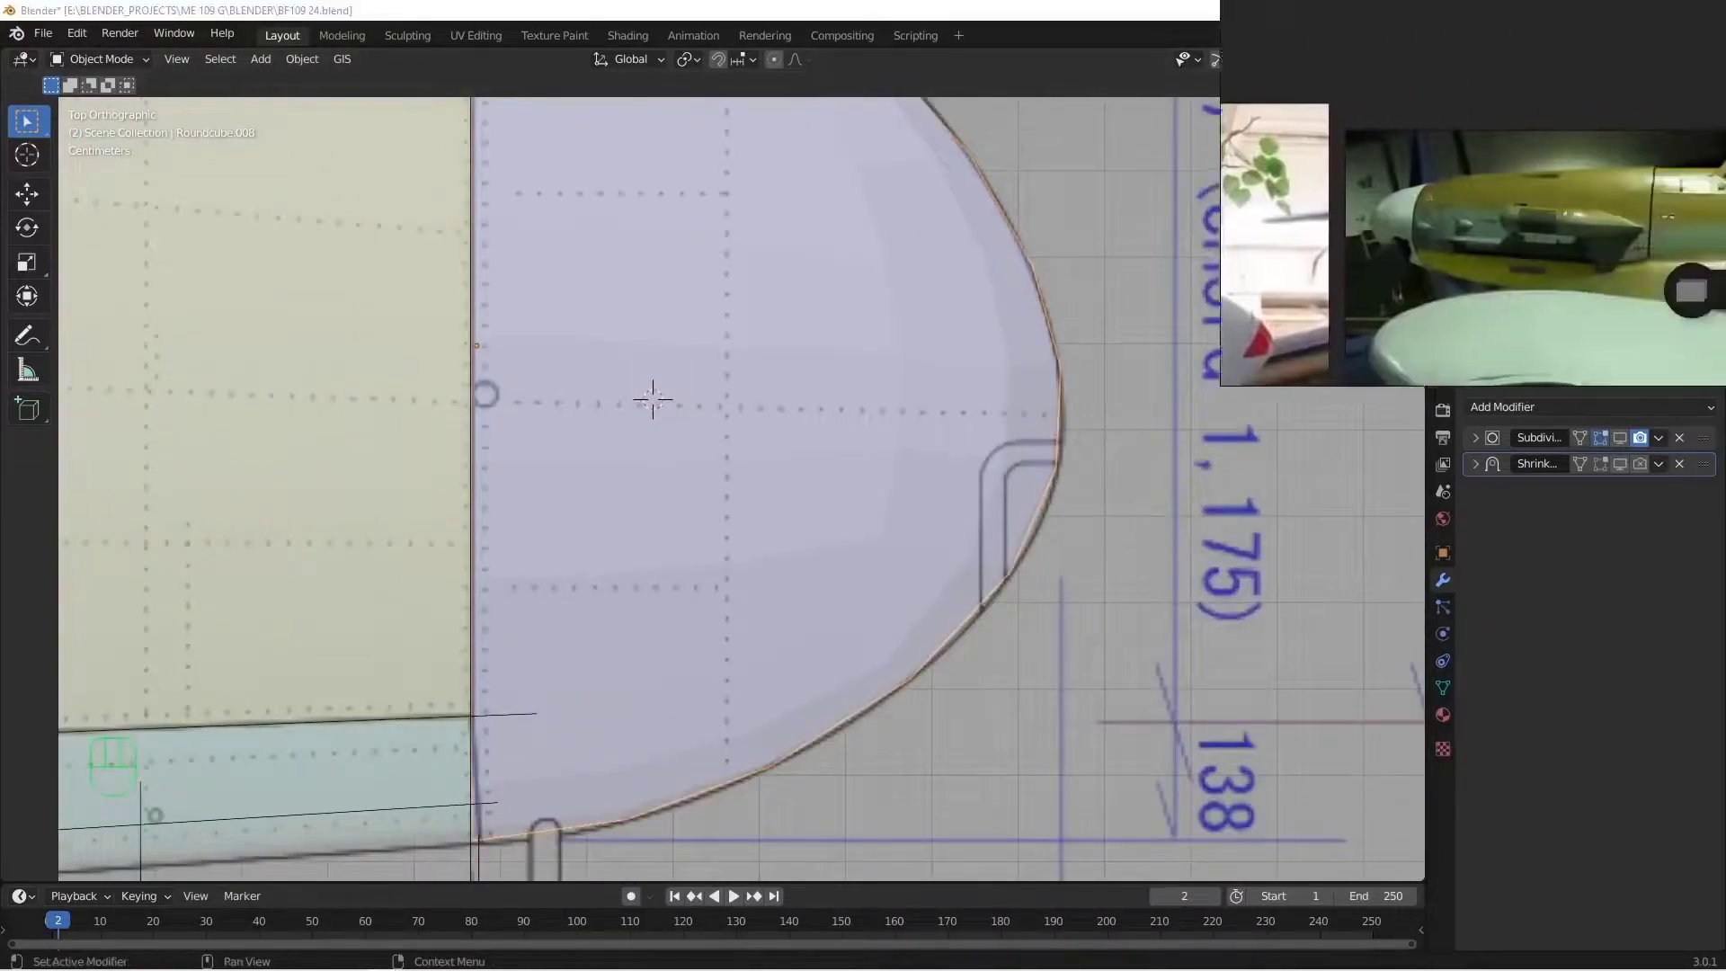
- Switch to the reference image board and examine the wing tip photos for the shape of the light recess
{"action": "right_click_drag", "start_coordinate": [1722, 337], "coordinate": [1367, 540]}
{"action": "scroll", "coordinate": [1372, 601], "scroll_direction": "down", "scroll_amount": 3}
{"action": "left_click", "coordinate": [1037, 358]}
{"action": "key", "text": "ctrl+f"}
{"action": "scroll", "coordinate": [1146, 468], "scroll_direction": "down", "scroll_amount": 2}
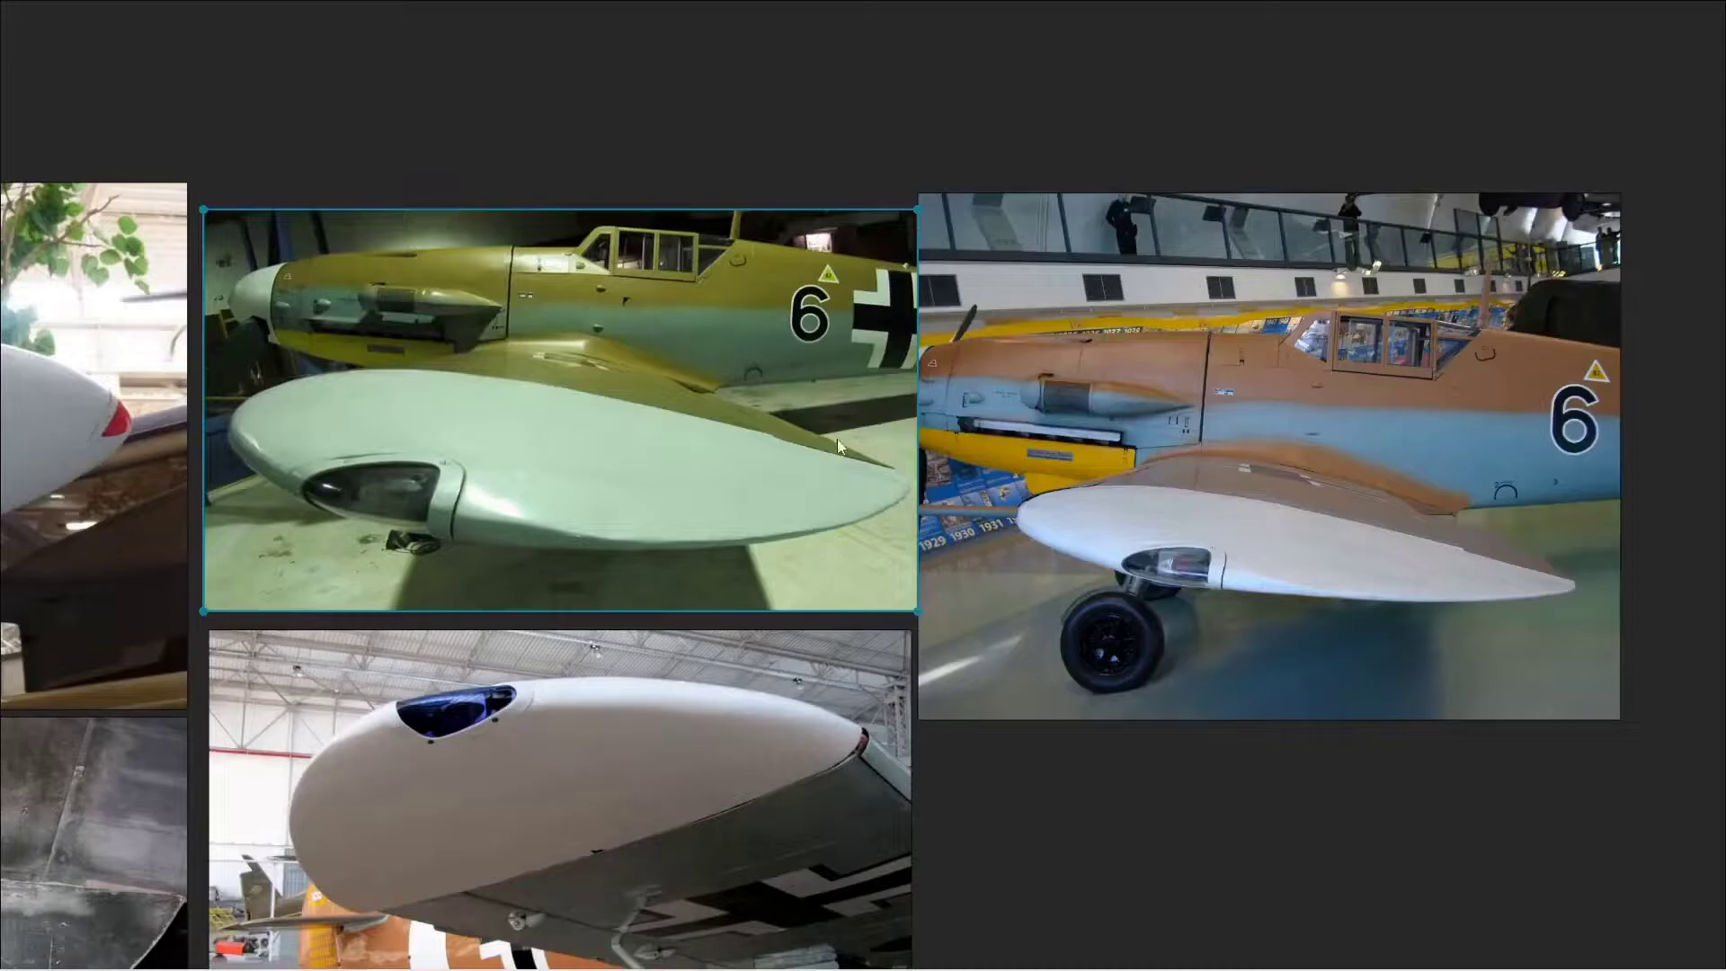
{"action": "key", "text": "ctrl+f"}
{"action": "key", "text": "ctrl+m"}
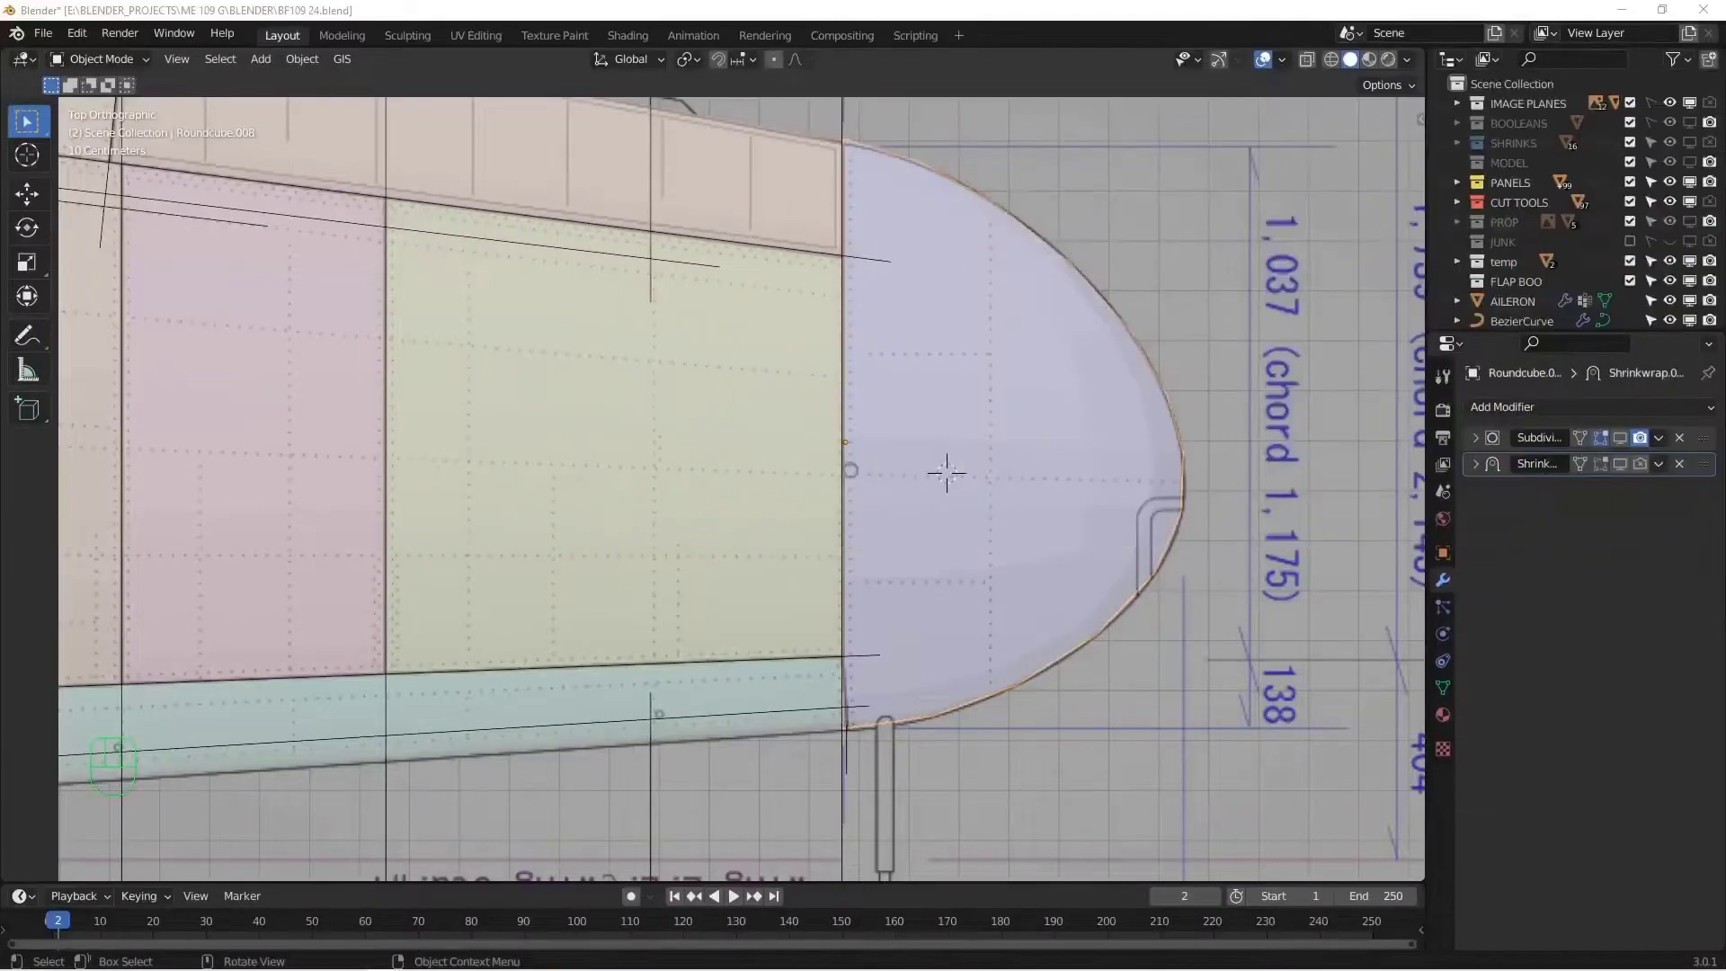
- Back in the model, duplicate the wing tip in place without moving the copy
{"action": "key", "text": "Tab"}
{"action": "scroll", "coordinate": [957, 478], "scroll_direction": "up", "scroll_amount": 5}
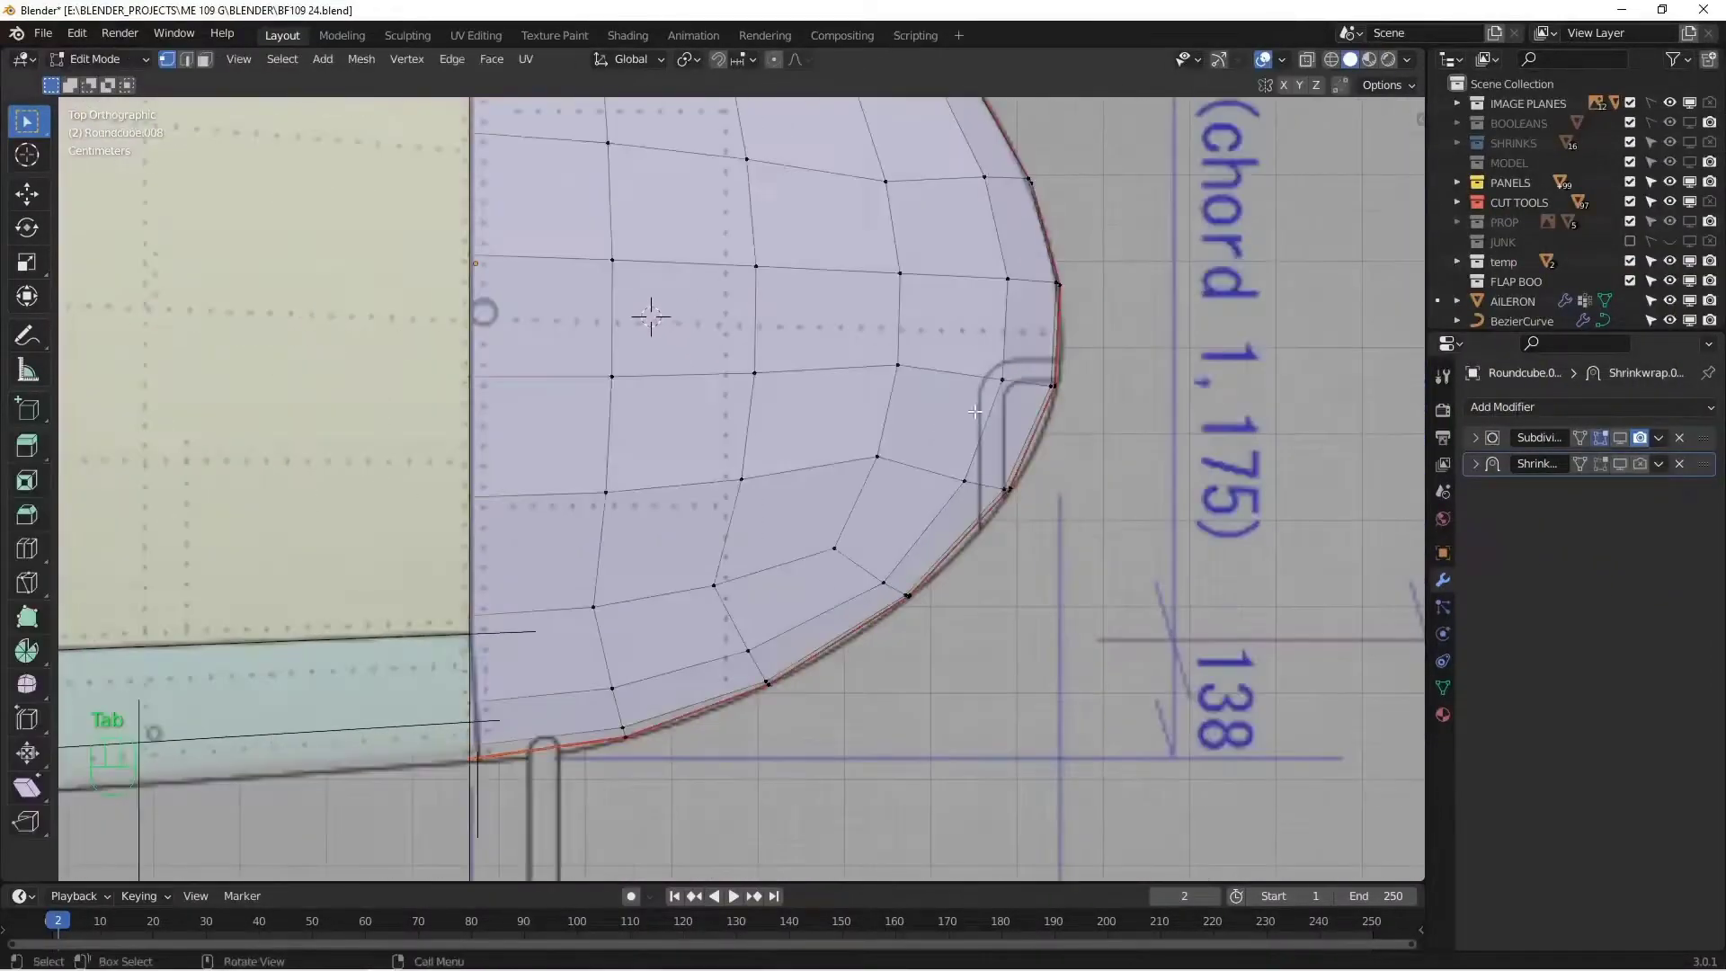
{"action": "key", "text": "Tab"}
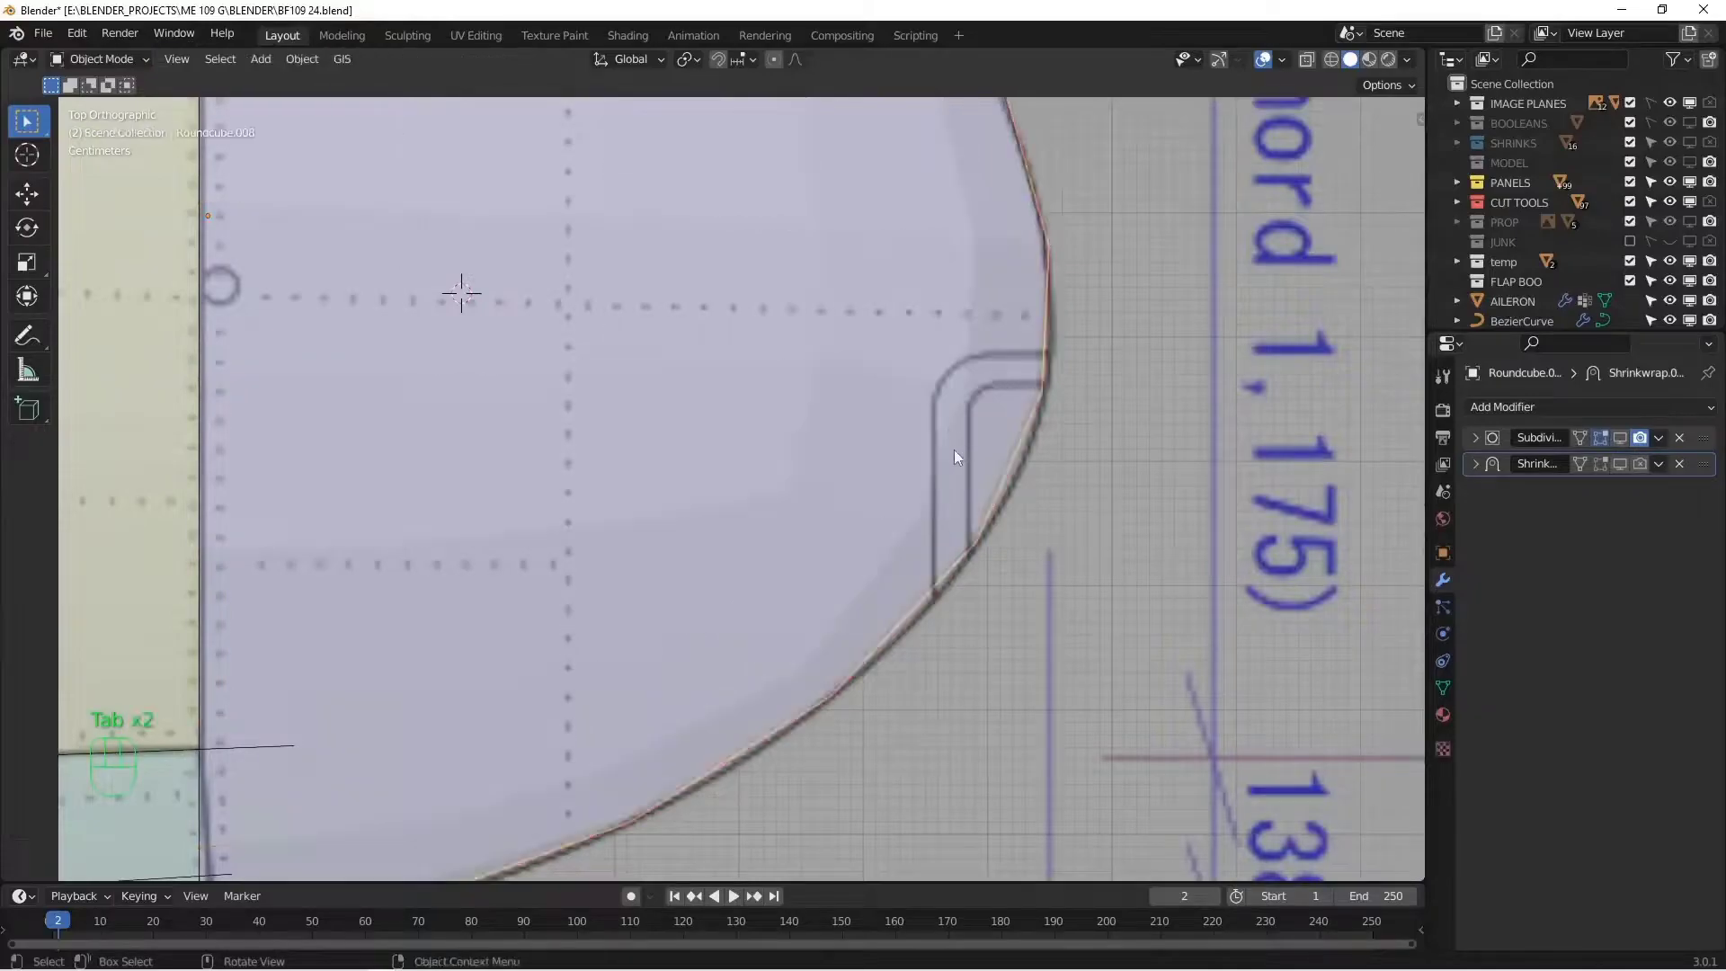
{"action": "scroll", "coordinate": [953, 450], "scroll_direction": "down", "scroll_amount": 4}
{"action": "key", "text": "shift+d"}
{"action": "right_click", "coordinate": [937, 455]}
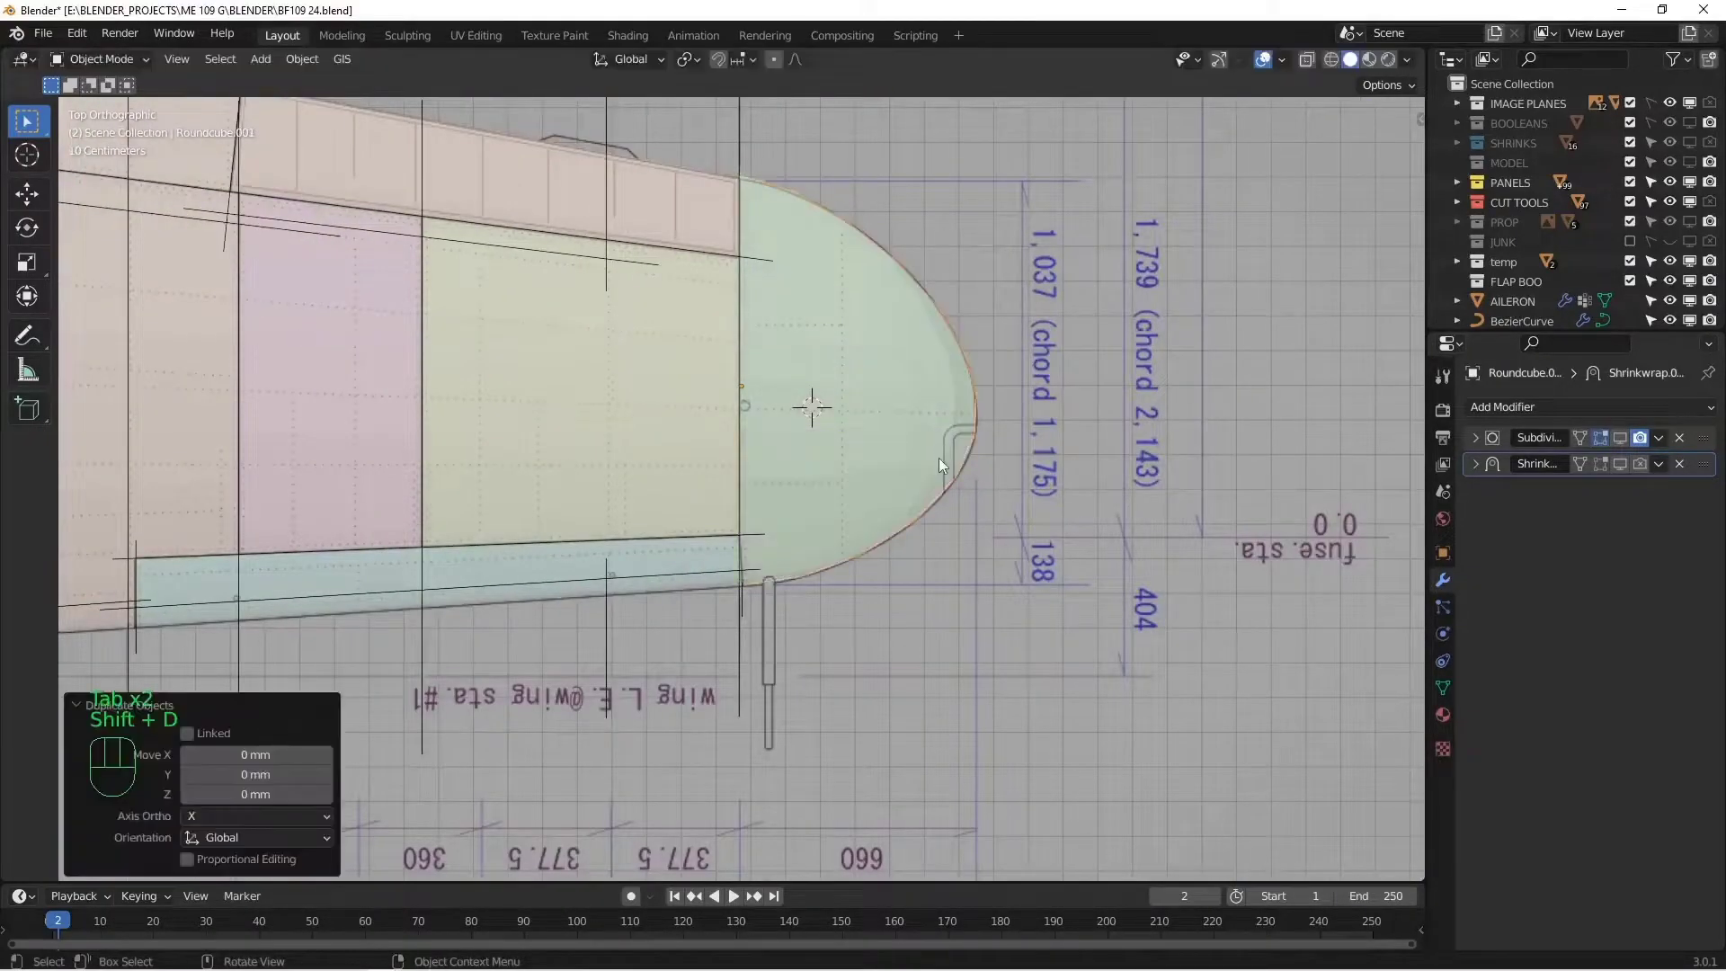
- Hide the duplicated wing tip and open the remaining tip's mesh for editing around the navigation light area
{"action": "key", "text": "h"}
{"action": "scroll", "coordinate": [939, 456], "scroll_direction": "up", "scroll_amount": 3}
{"action": "key", "text": "Tab"}
{"action": "scroll", "coordinate": [926, 477], "scroll_direction": "up", "scroll_amount": 3}
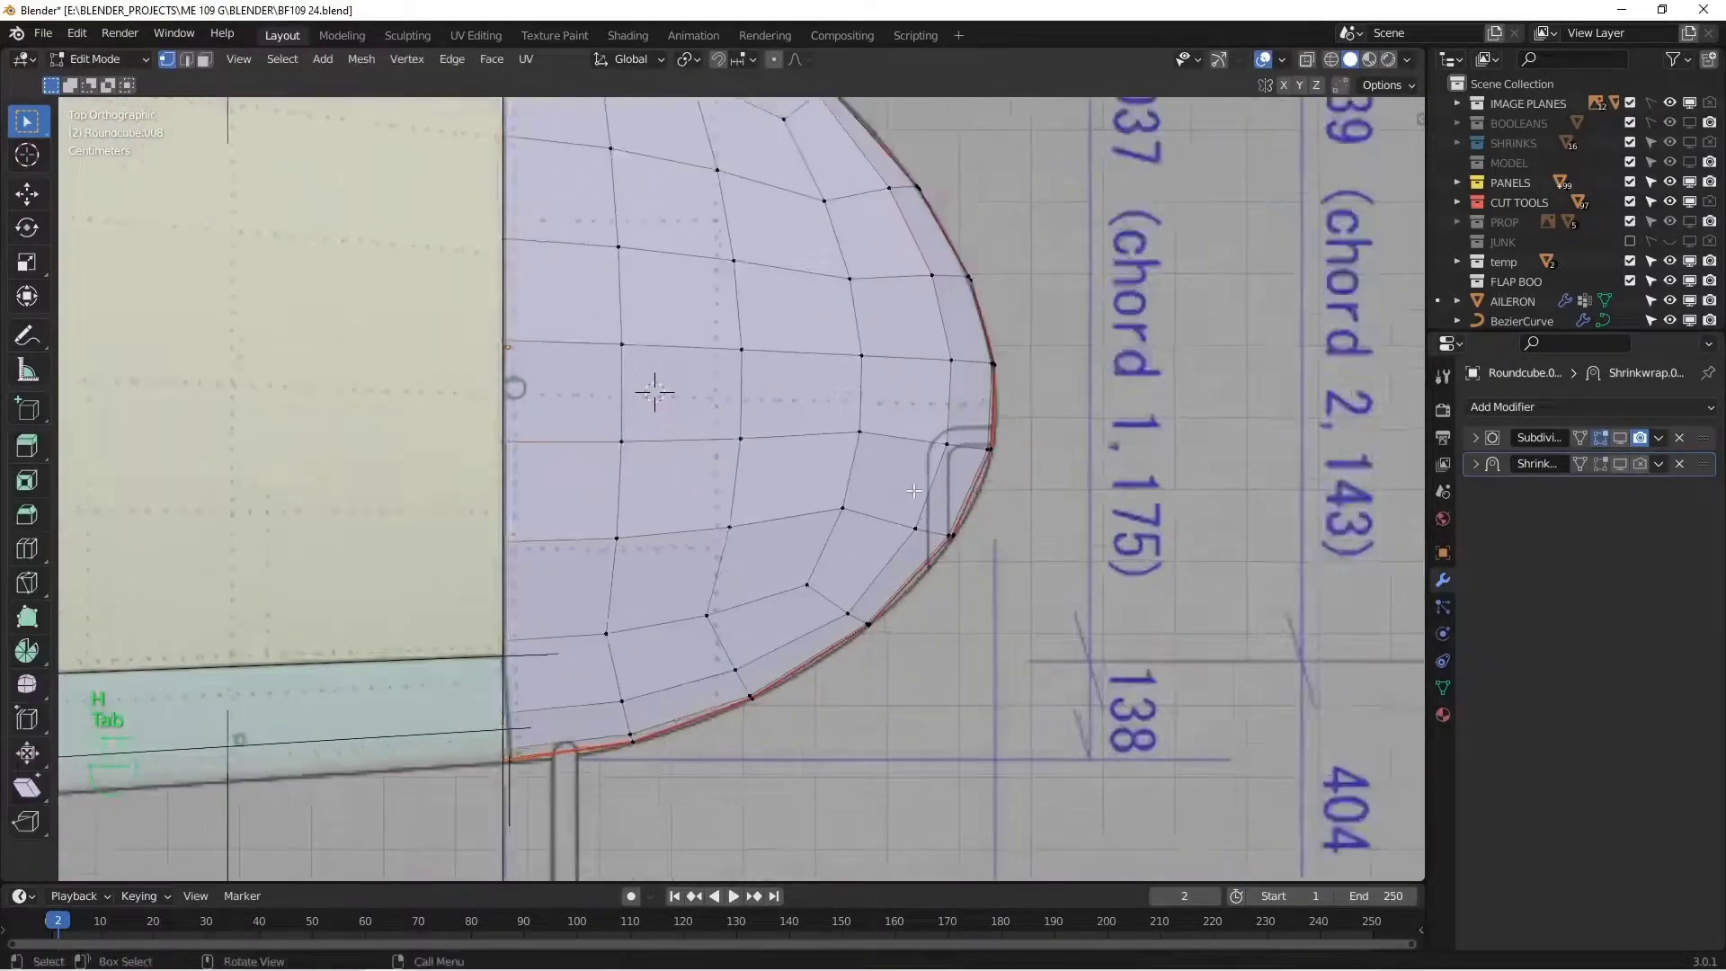
{"action": "scroll", "coordinate": [915, 491], "scroll_direction": "up", "scroll_amount": 1}
- Try to knife-cut the navigation light outline into the wing tip's upper surface, and undo the cut
{"action": "key", "text": "k"}
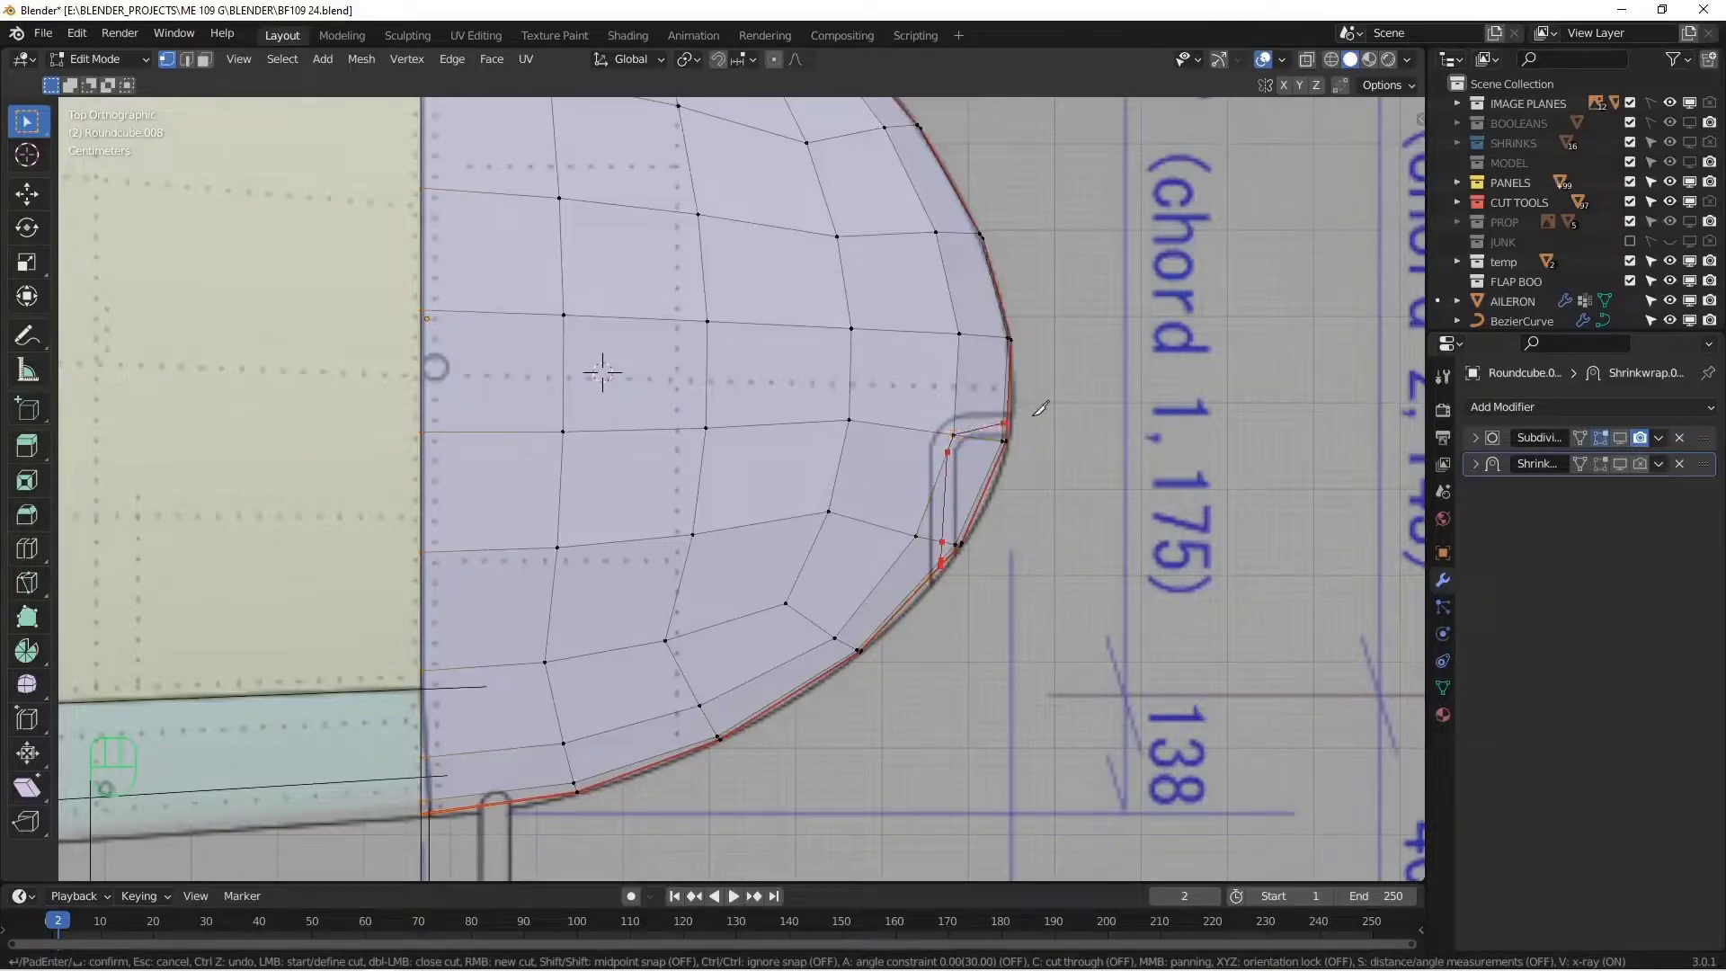
{"action": "key", "text": "Return"}
{"action": "scroll", "coordinate": [1012, 413], "scroll_direction": "up", "scroll_amount": 5}
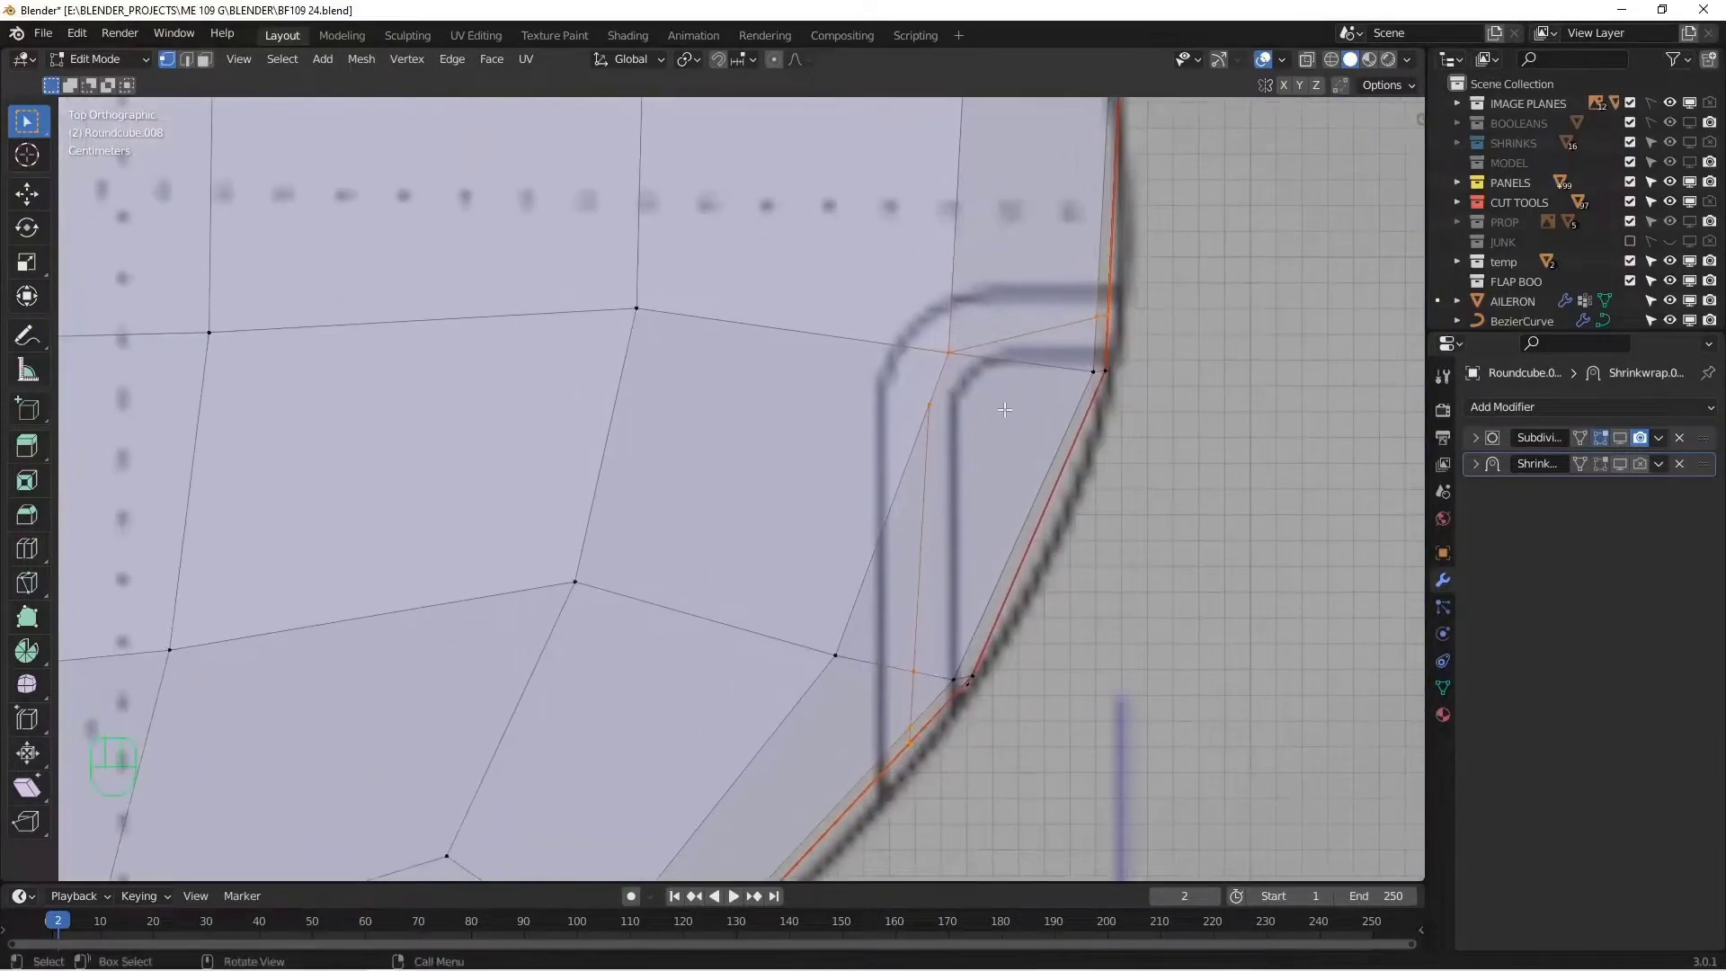
{"action": "key", "text": "z"}
{"action": "left_click", "coordinate": [839, 410]}
{"action": "scroll", "coordinate": [972, 427], "scroll_direction": "down", "scroll_amount": 4}
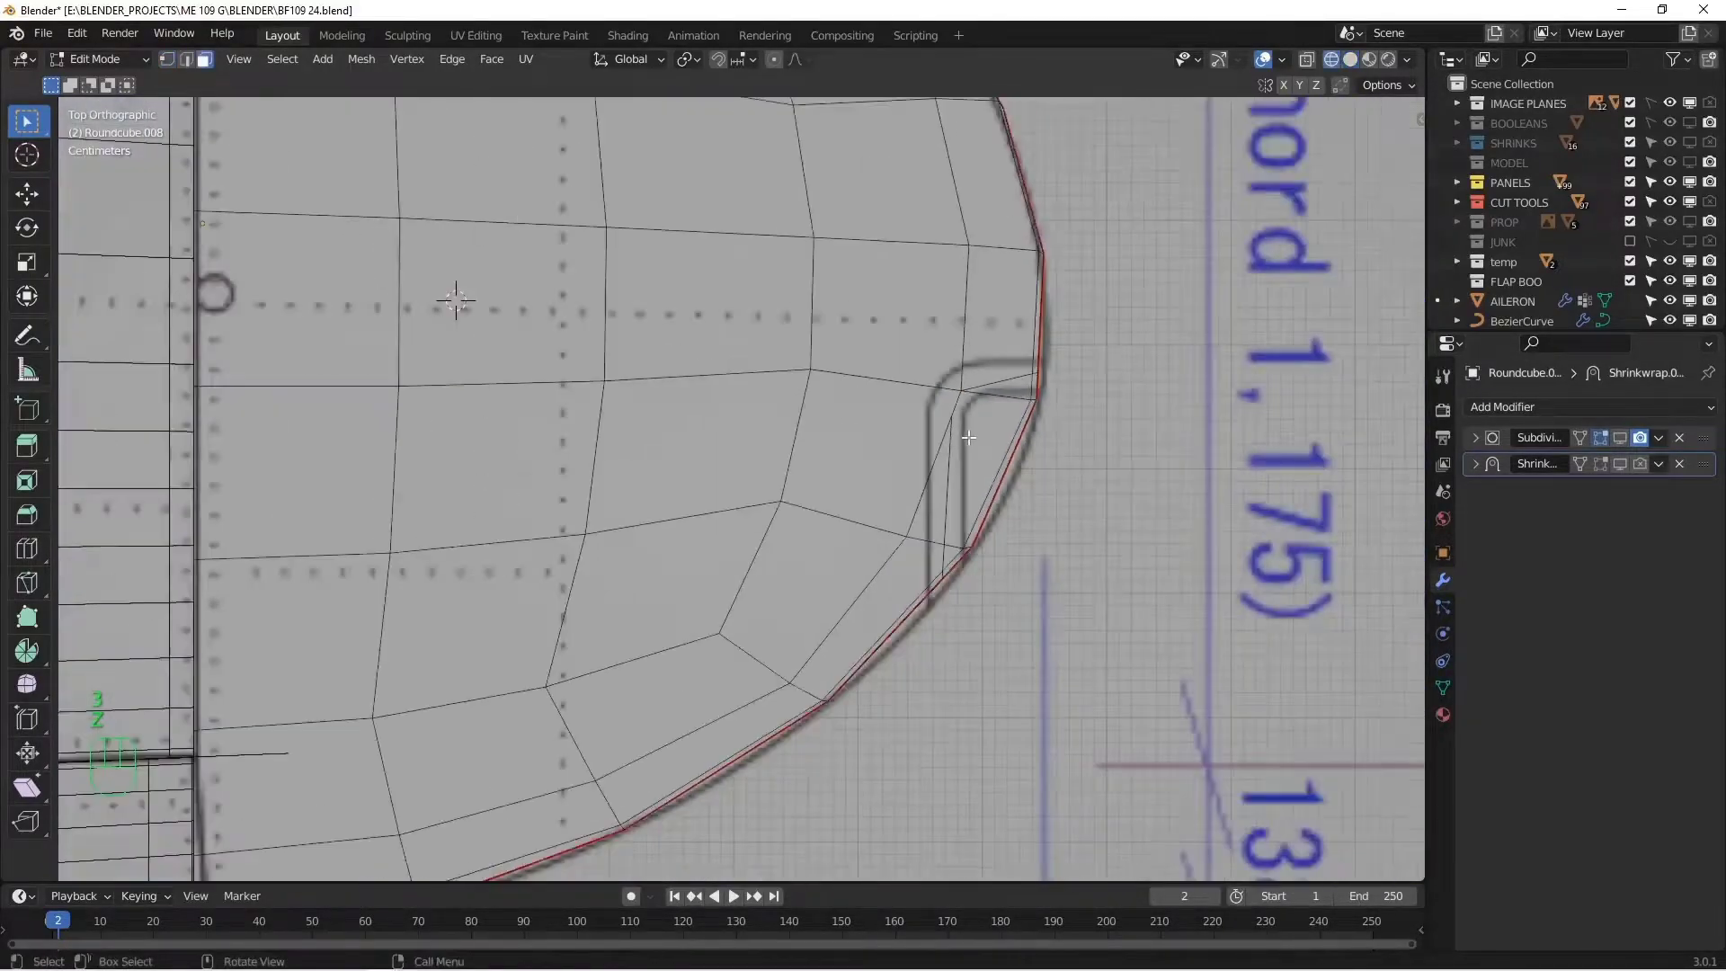
{"action": "key", "text": "z"}
{"action": "left_click", "coordinate": [974, 437]}
{"action": "key", "text": "ctrl+z"}
{"action": "key", "text": "ctrl+z"}
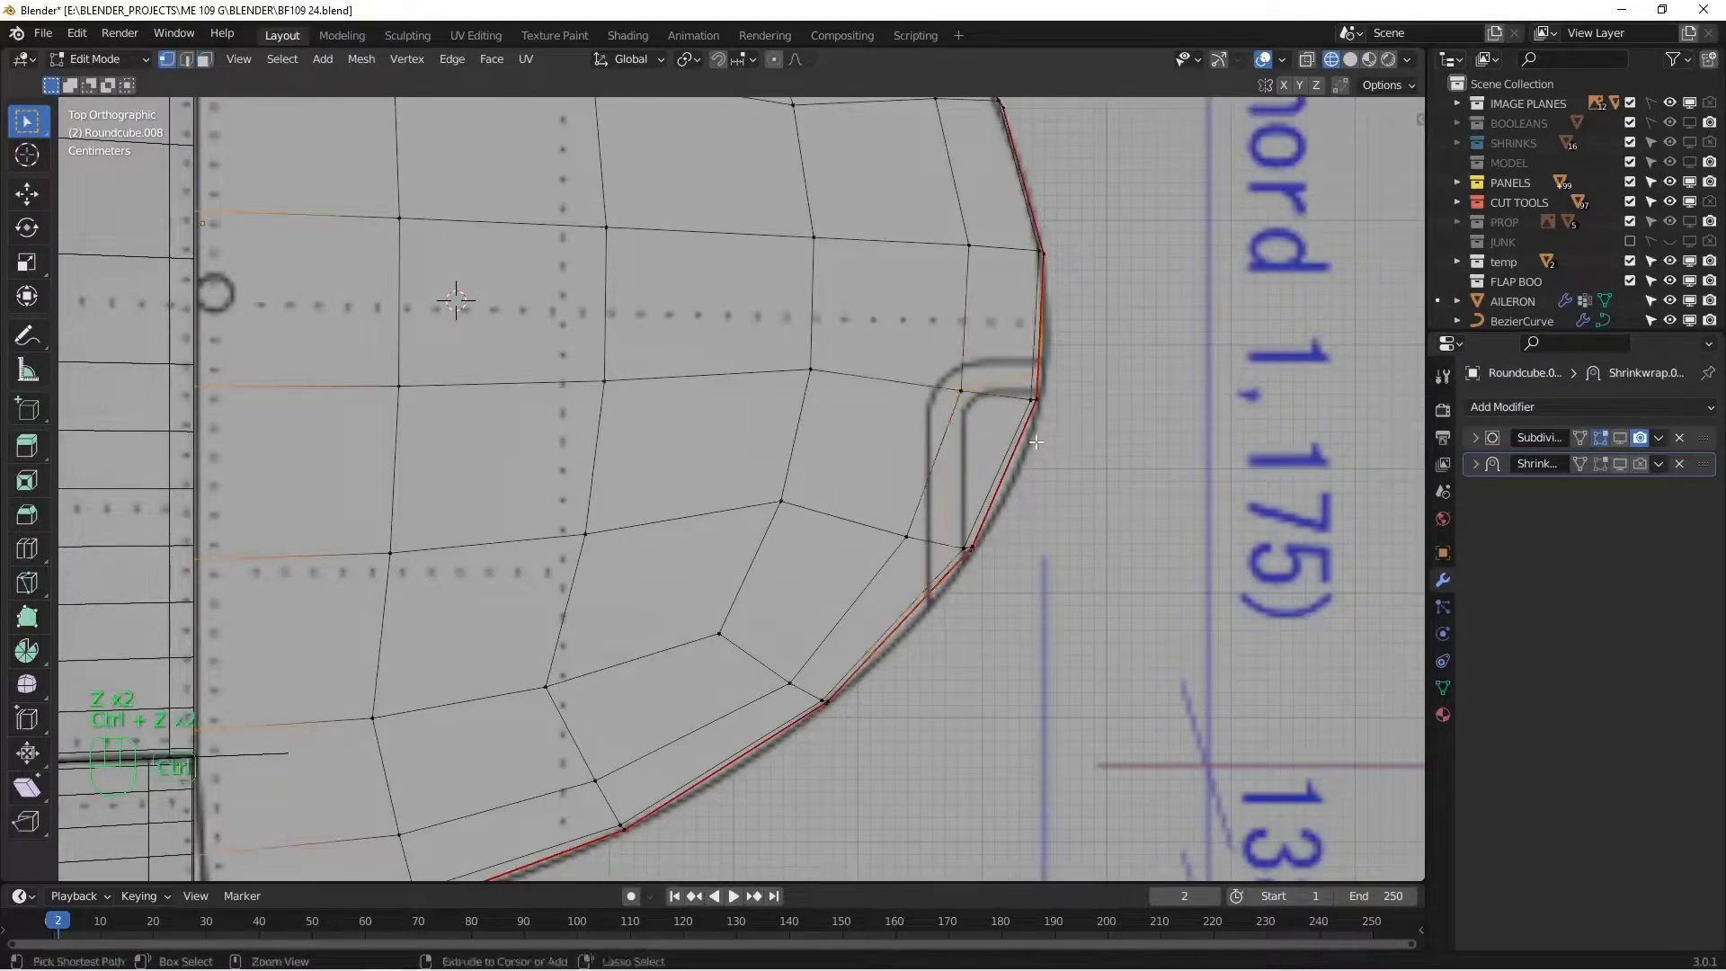
- Knife-cut the navigation light outline through the wing tip with cut-through on, running between the two blueprint lines
{"action": "key", "text": "z"}
{"action": "left_click", "coordinate": [1145, 441]}
{"action": "middle_click_drag", "start_coordinate": [963, 543], "coordinate": [949, 510], "text": "shift"}
{"action": "scroll", "coordinate": [951, 510], "scroll_direction": "up", "scroll_amount": 2}
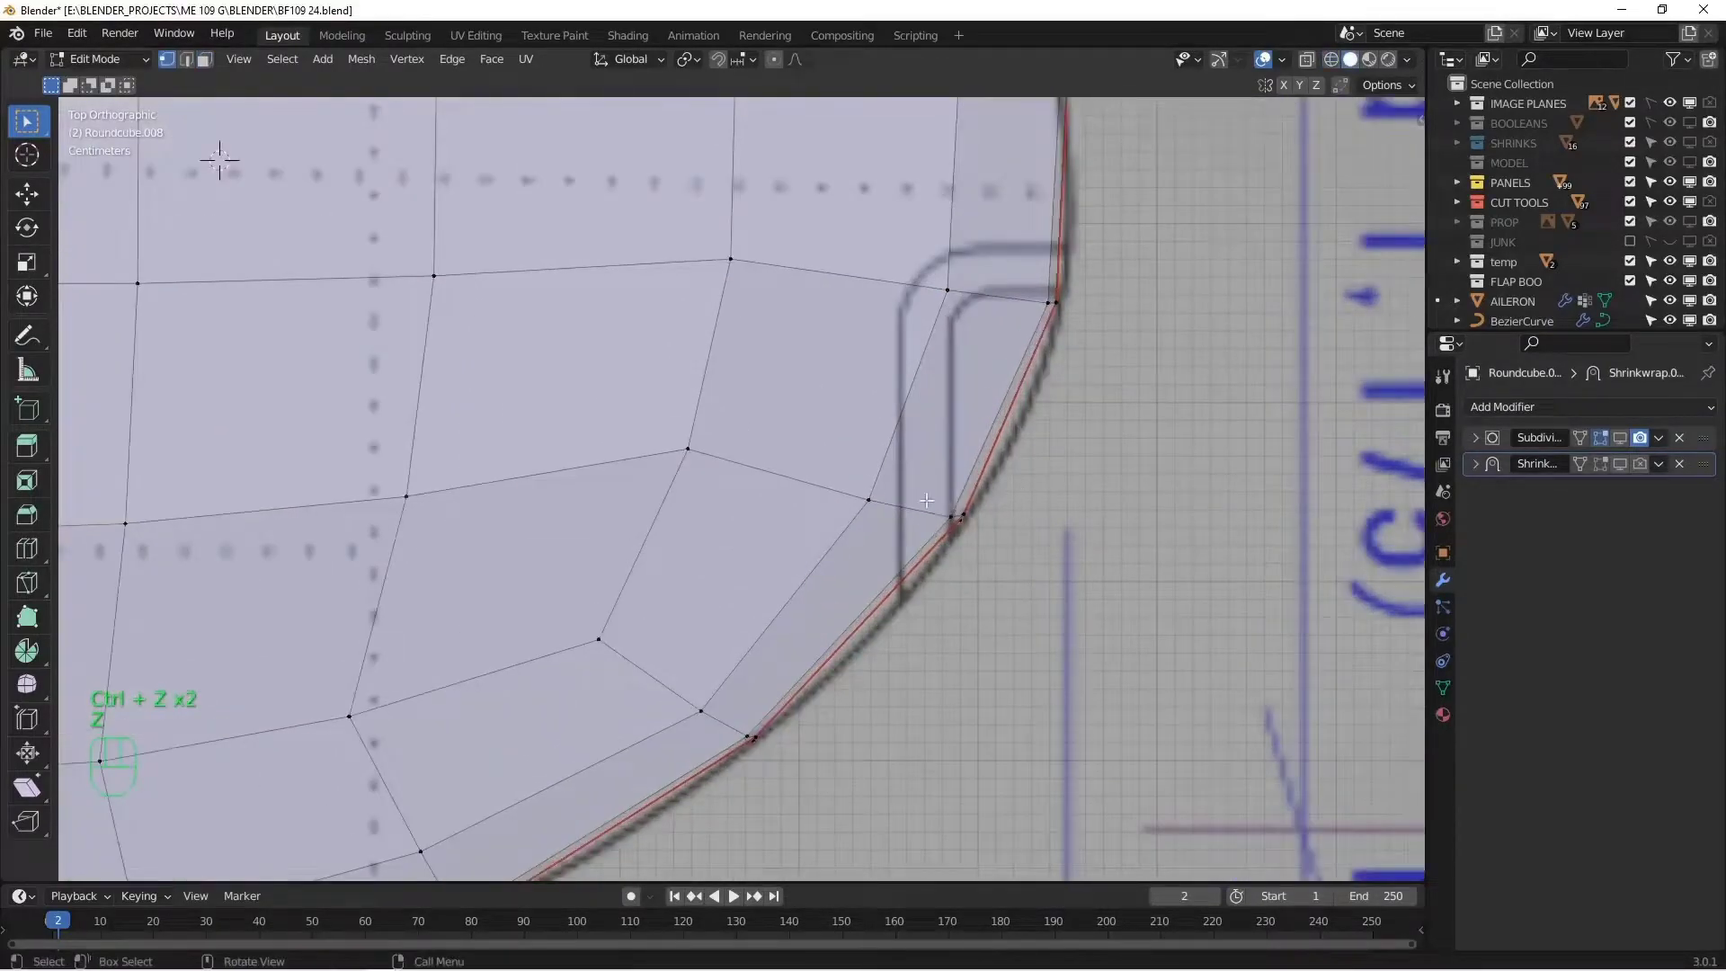
{"action": "key", "text": "k"}
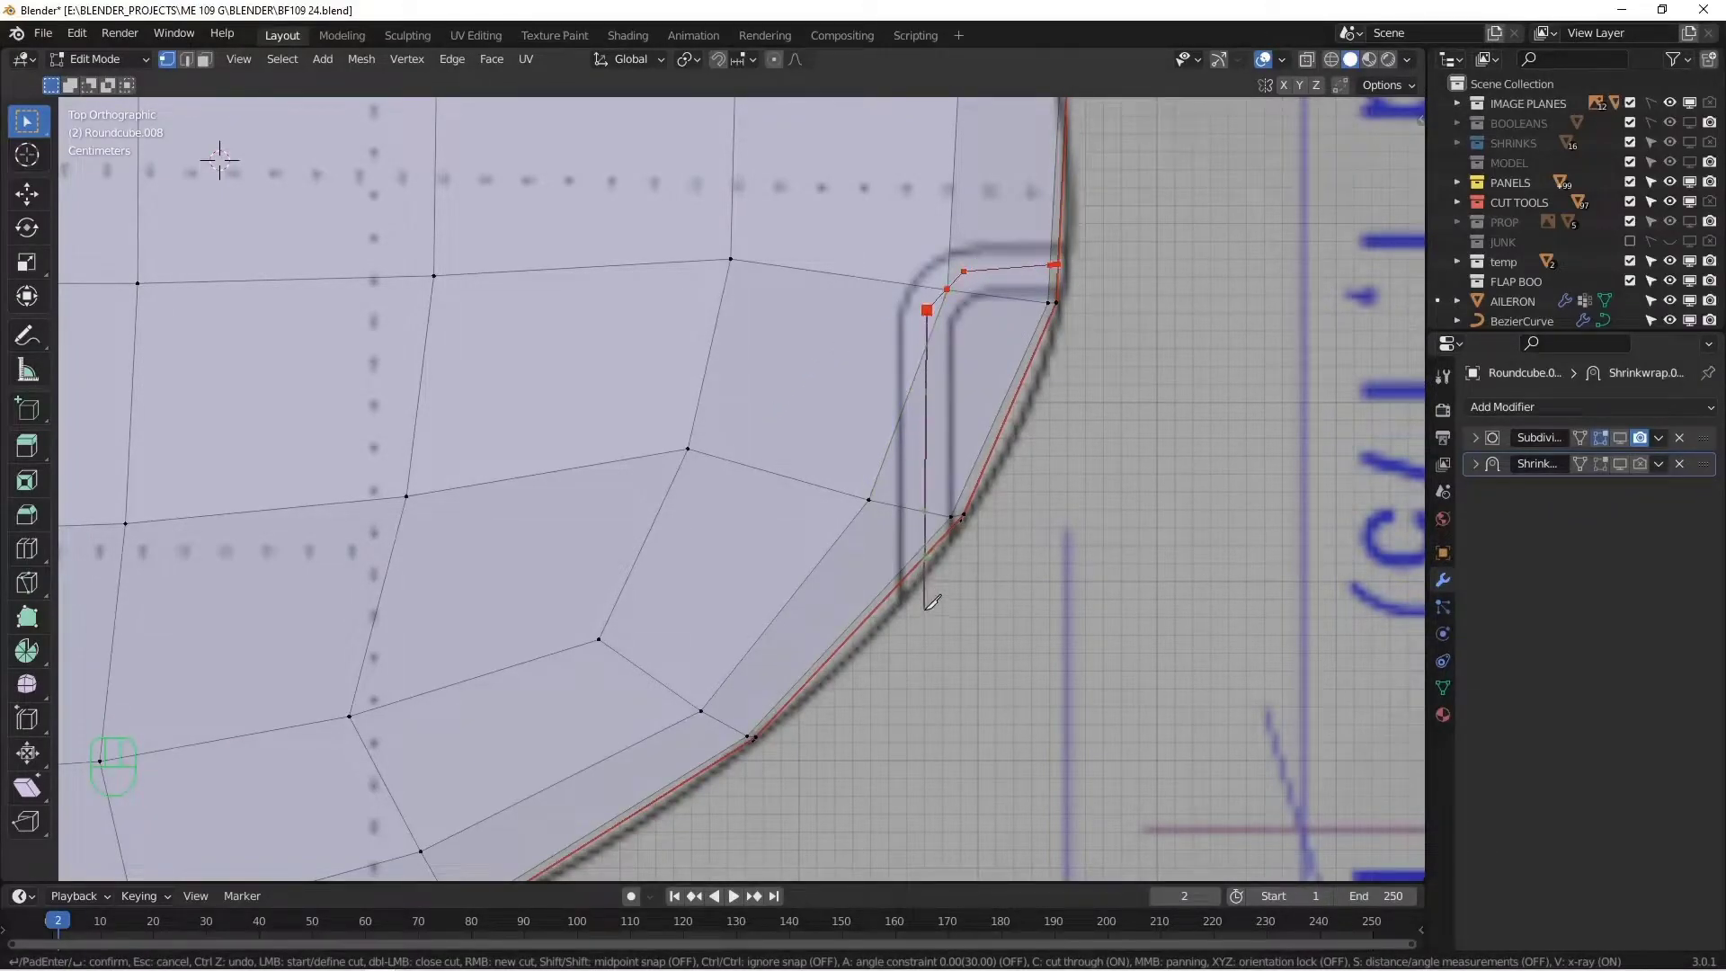
{"action": "key", "text": "Return"}
{"action": "middle_click_drag", "start_coordinate": [860, 393], "coordinate": [771, 486], "text": "shift"}
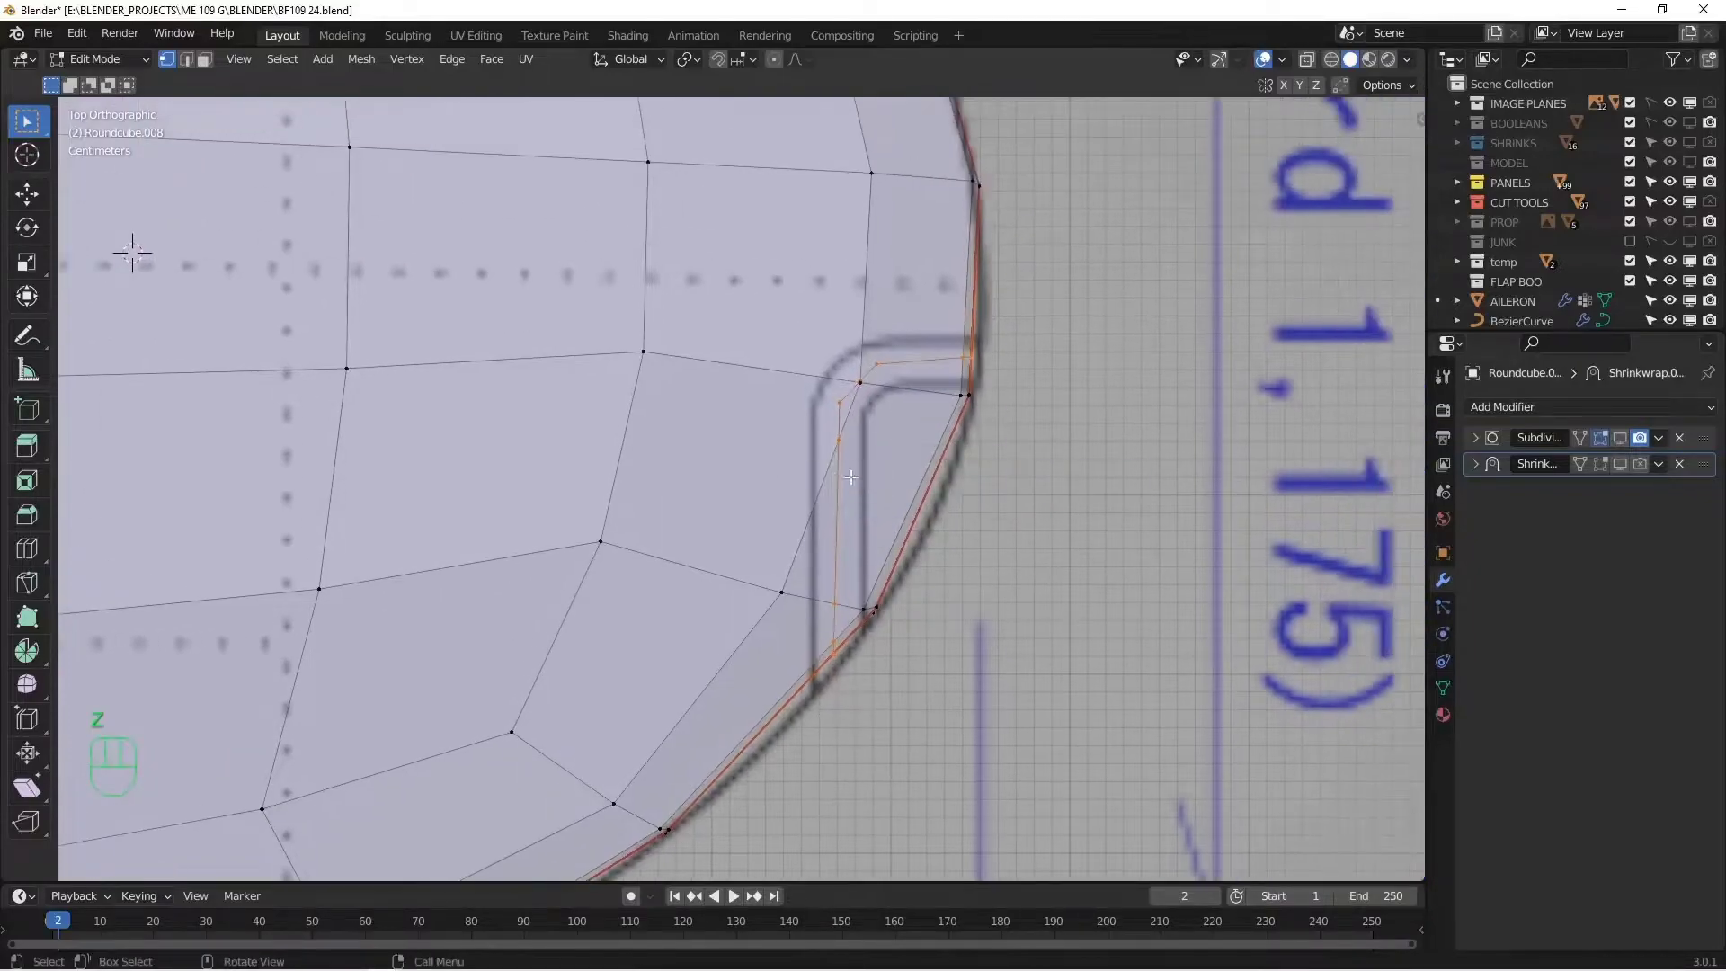
- Select the faces enclosed by the light outline in wireframe view and delete them
{"action": "key", "text": "z"}
{"action": "left_click", "coordinate": [752, 480]}
{"action": "key", "text": "3"}
{"action": "scroll", "coordinate": [890, 389], "scroll_direction": "up", "scroll_amount": 3}
{"action": "left_click_drag", "start_coordinate": [854, 366], "coordinate": [1097, 574]}
{"action": "middle_click_drag", "start_coordinate": [843, 563], "coordinate": [860, 466], "text": "shift"}
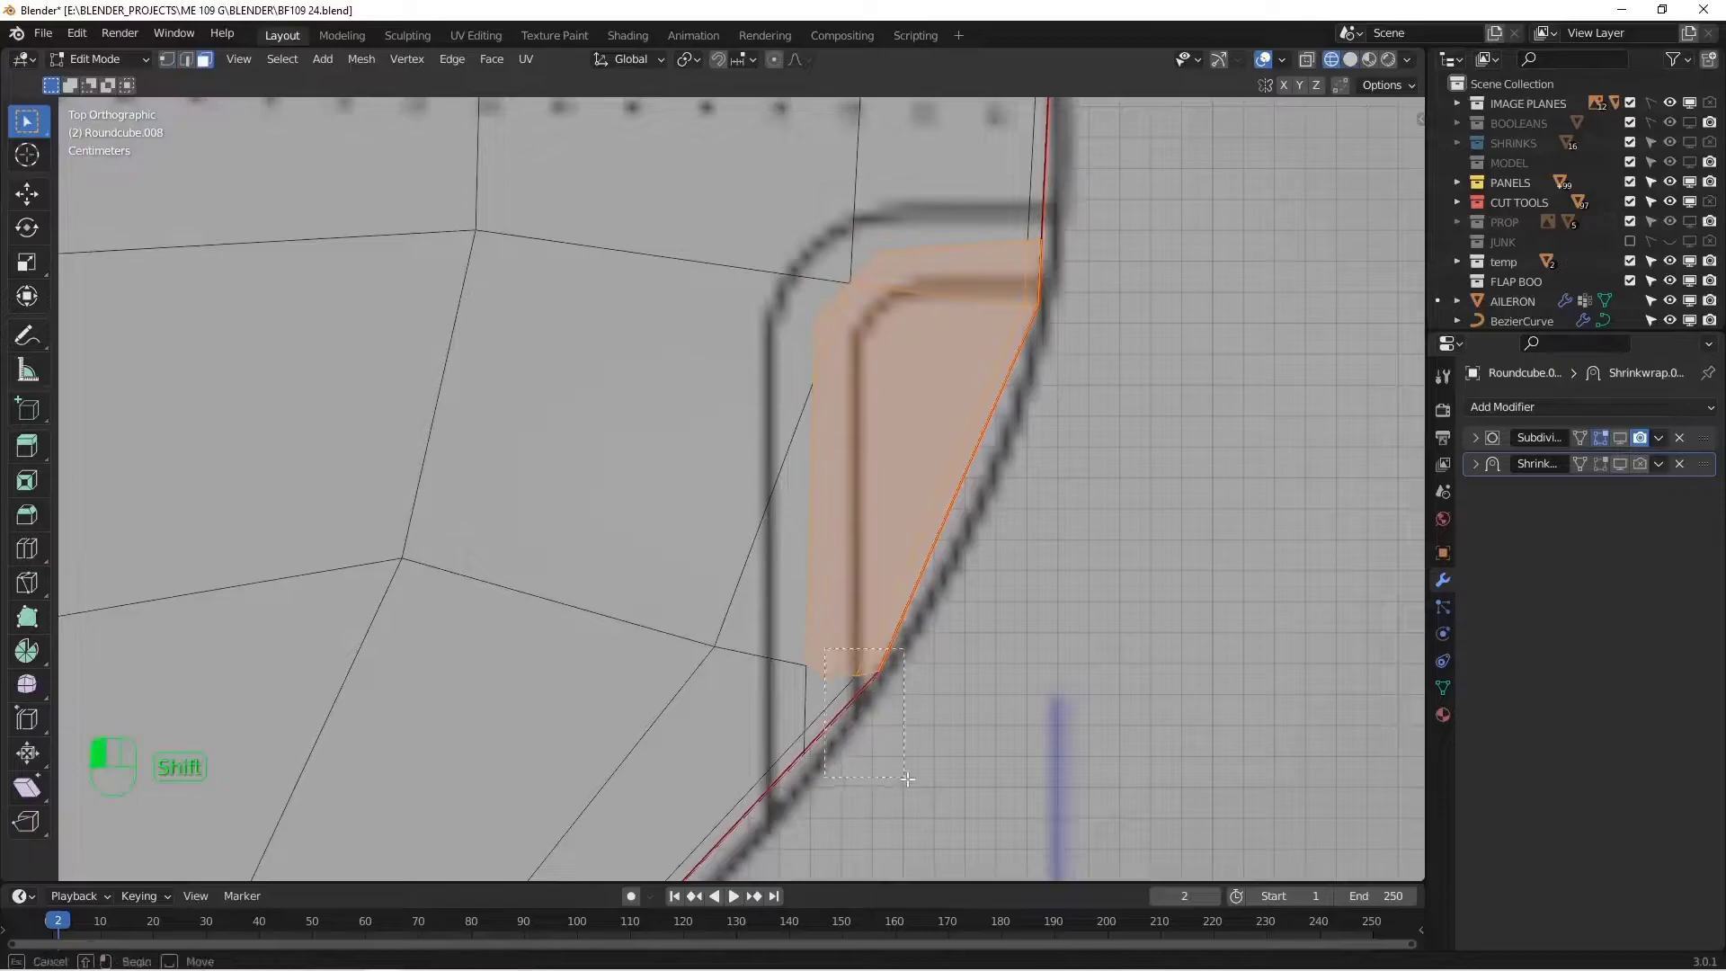
{"action": "key", "text": "z"}
{"action": "left_click", "coordinate": [1169, 412]}
{"action": "scroll", "coordinate": [1115, 432], "scroll_direction": "down", "scroll_amount": 2}
{"action": "key", "text": "x"}
{"action": "left_click", "coordinate": [1104, 439]}
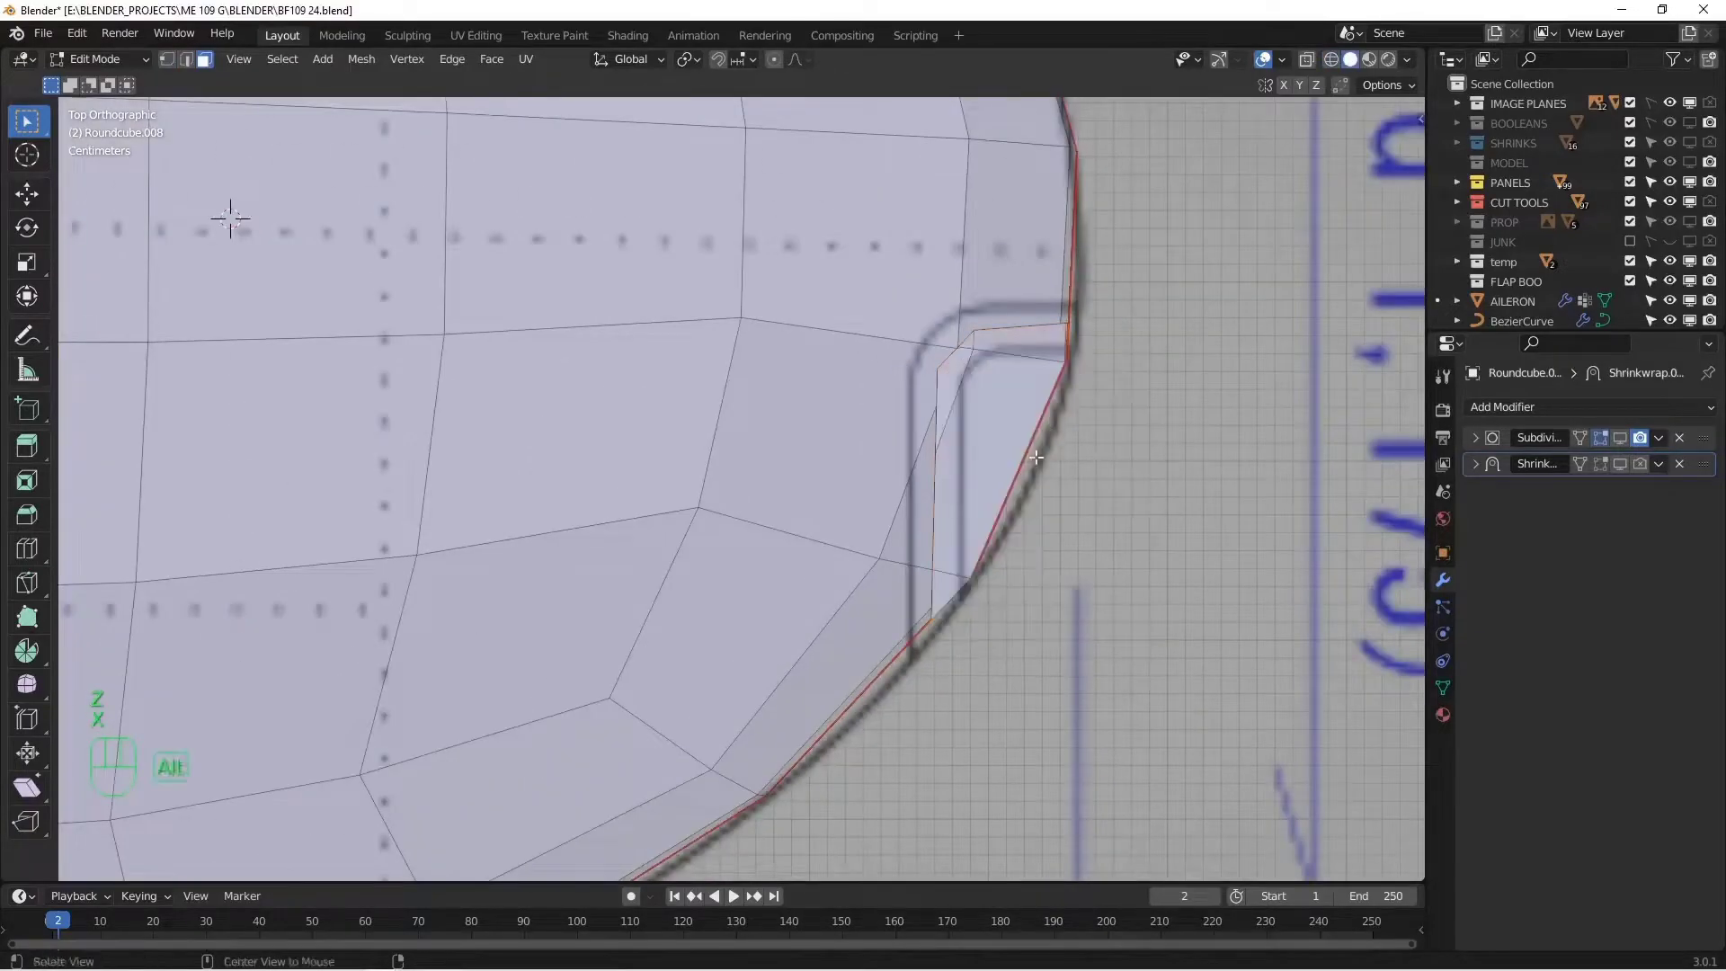
- Select the leftover faces on the rim and underside of the light cut-out and delete them
{"action": "left_click_drag", "start_coordinate": [1105, 439], "coordinate": [962, 198], "text": "alt"}
{"action": "left_click", "coordinate": [1066, 403], "text": "ctrl+shift"}
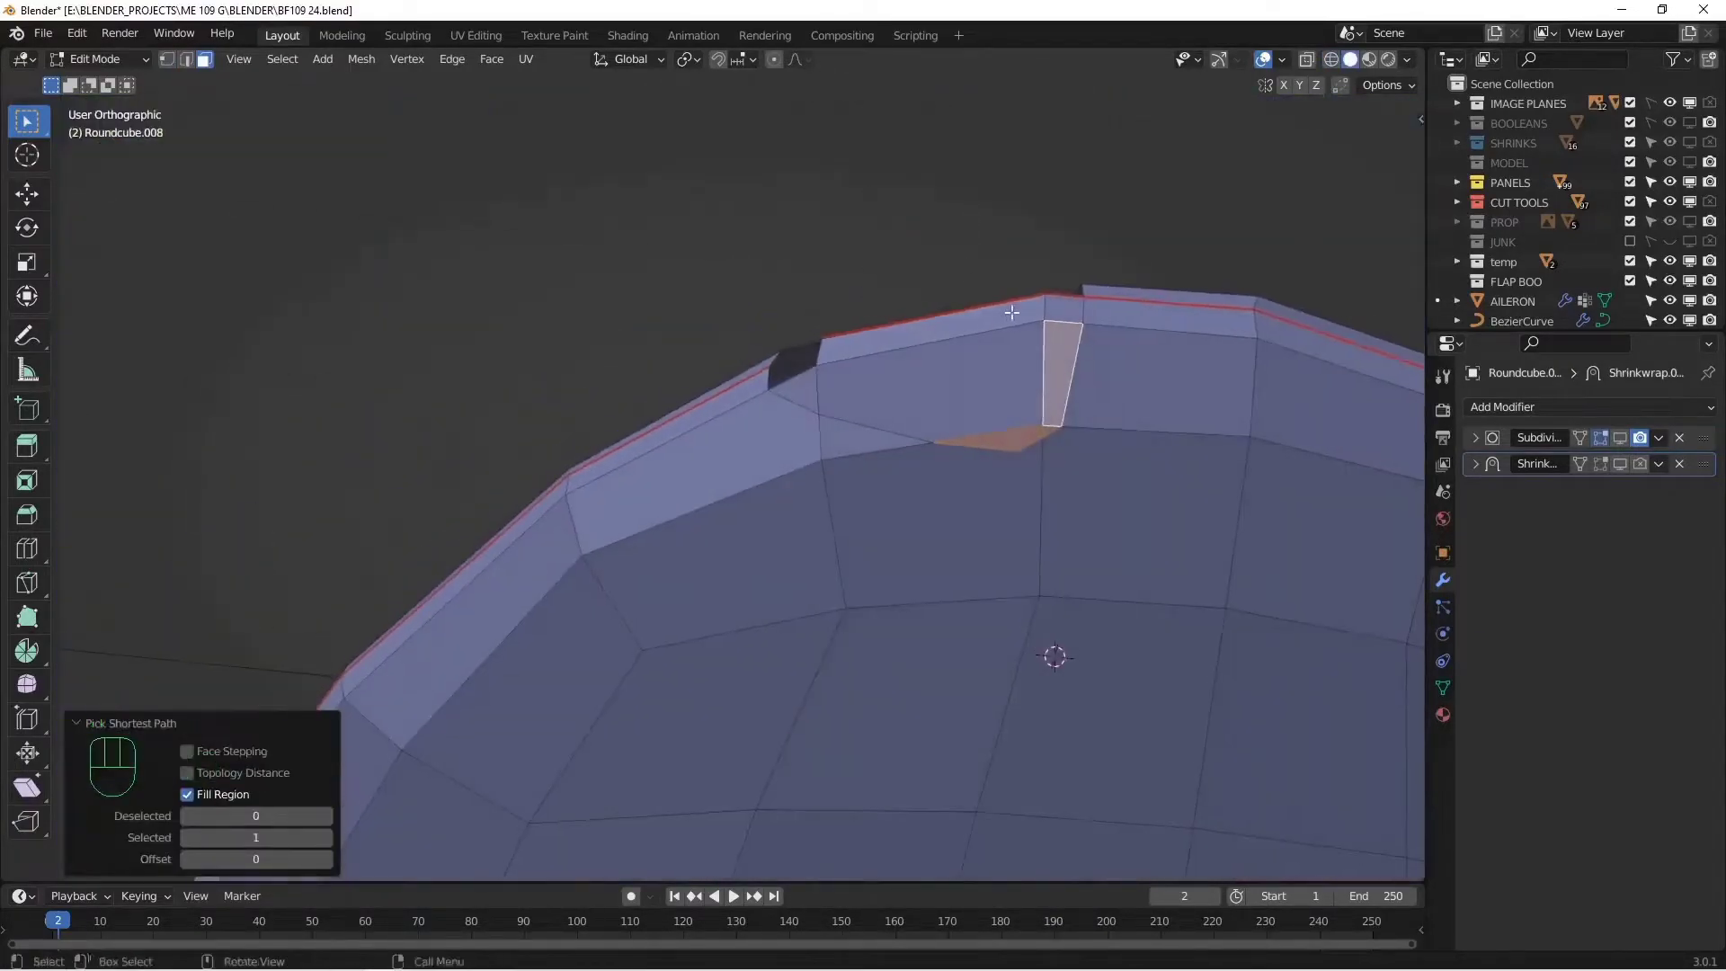
{"action": "left_click", "coordinate": [1009, 313], "text": "shift"}
{"action": "left_click", "coordinate": [1009, 314], "text": "shift"}
{"action": "left_click", "coordinate": [1017, 344], "text": "shift"}
{"action": "left_click", "coordinate": [989, 320], "text": "shift"}
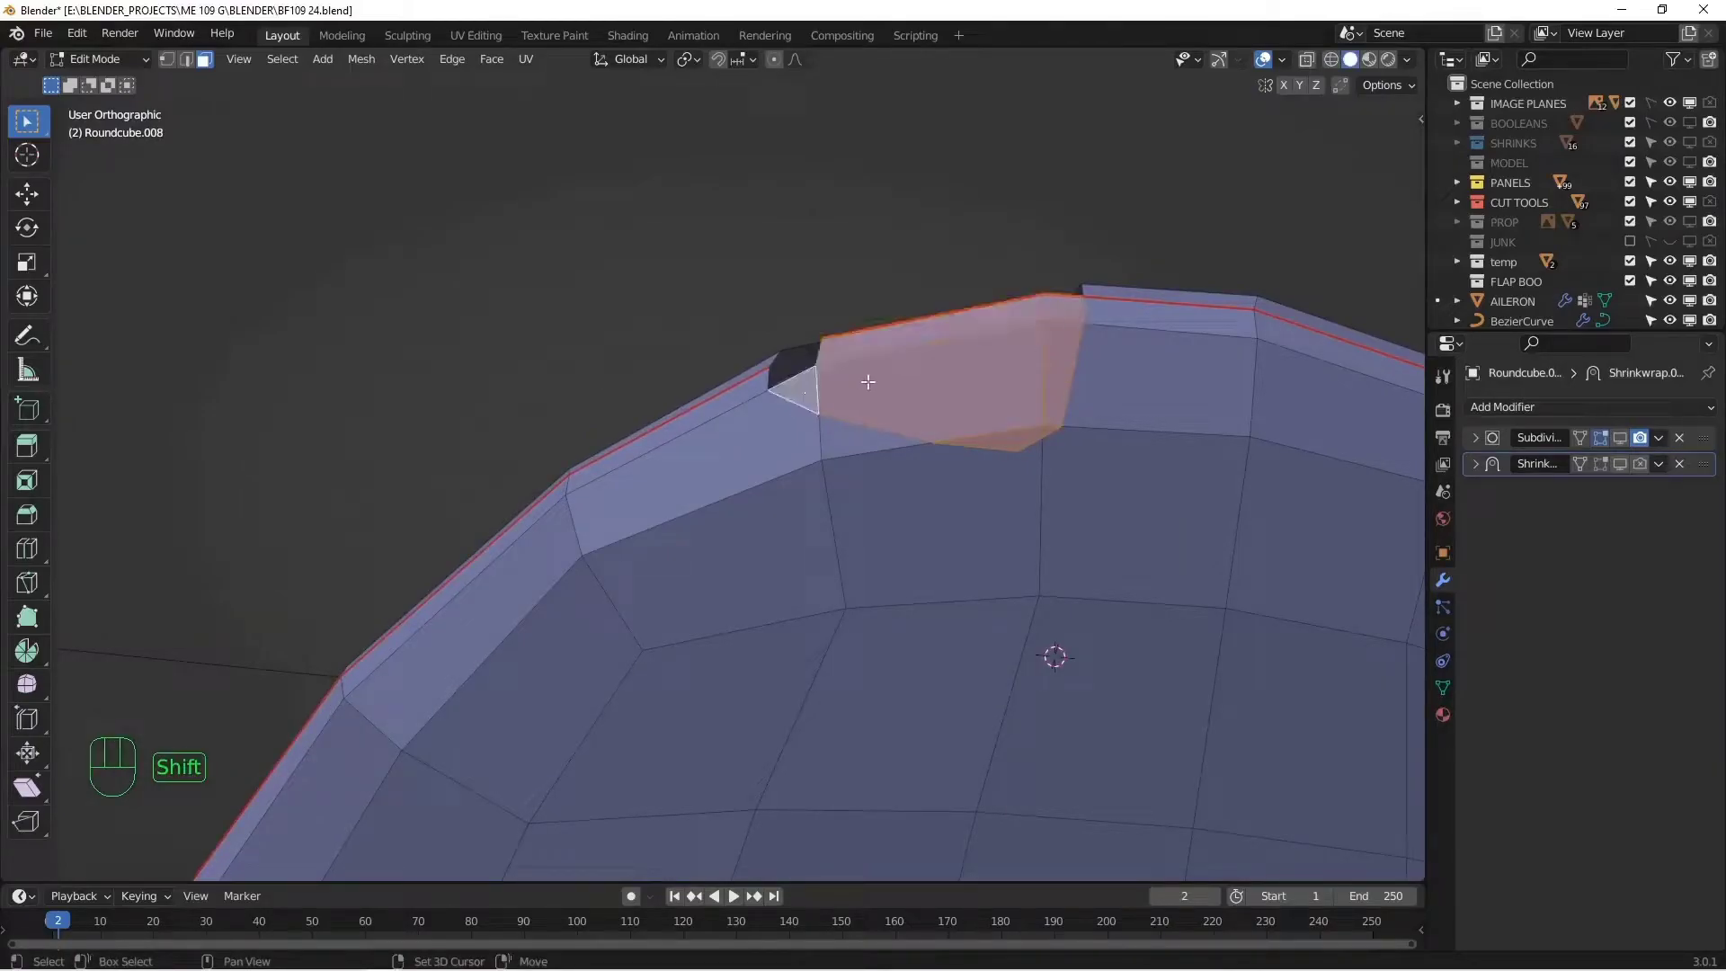
{"action": "key", "text": "x"}
{"action": "left_click", "coordinate": [840, 381]}
{"action": "middle_click_drag", "start_coordinate": [840, 381], "coordinate": [1013, 540], "text": "alt"}
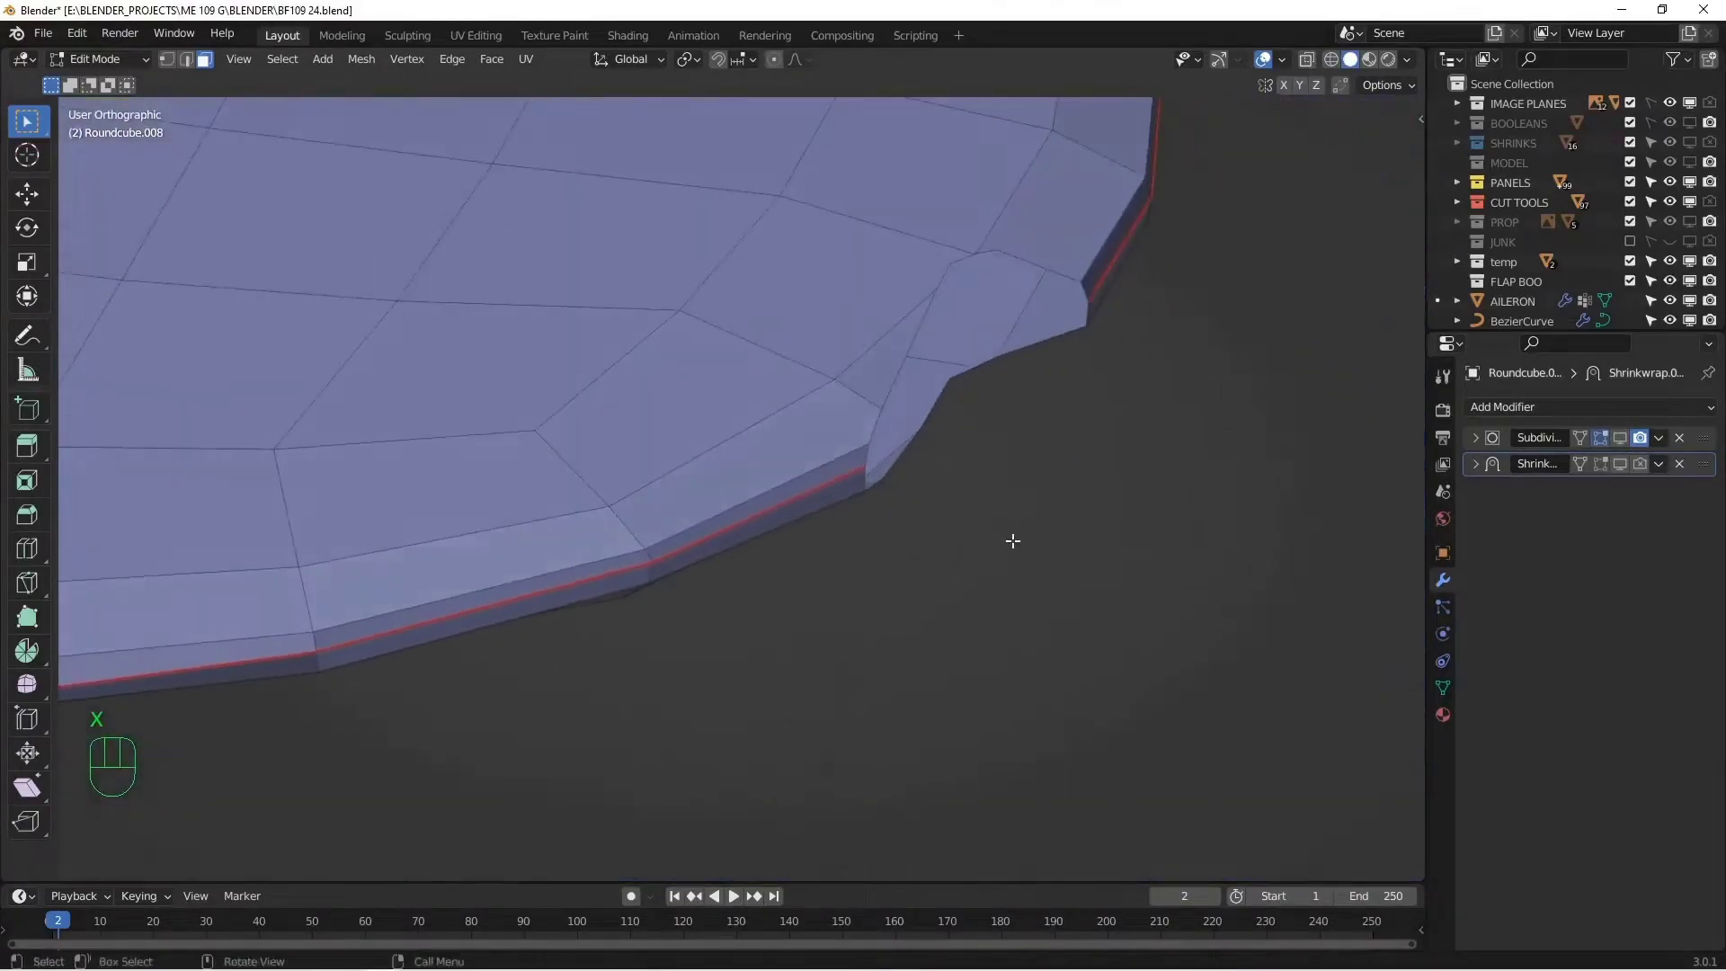
- Move the vertices where the cut-out meets the tip's outer rim so that short edge runs straight along the blueprint recess
{"action": "key", "text": "KP_7"}
{"action": "scroll", "coordinate": [998, 256], "scroll_direction": "down", "scroll_amount": 3}
{"action": "middle_click_drag", "start_coordinate": [998, 255], "coordinate": [1128, 485], "text": "shift"}
{"action": "scroll", "coordinate": [1038, 494], "scroll_direction": "up", "scroll_amount": 4}
{"action": "scroll", "coordinate": [1101, 422], "scroll_direction": "up", "scroll_amount": 1}
{"action": "key", "text": "1"}
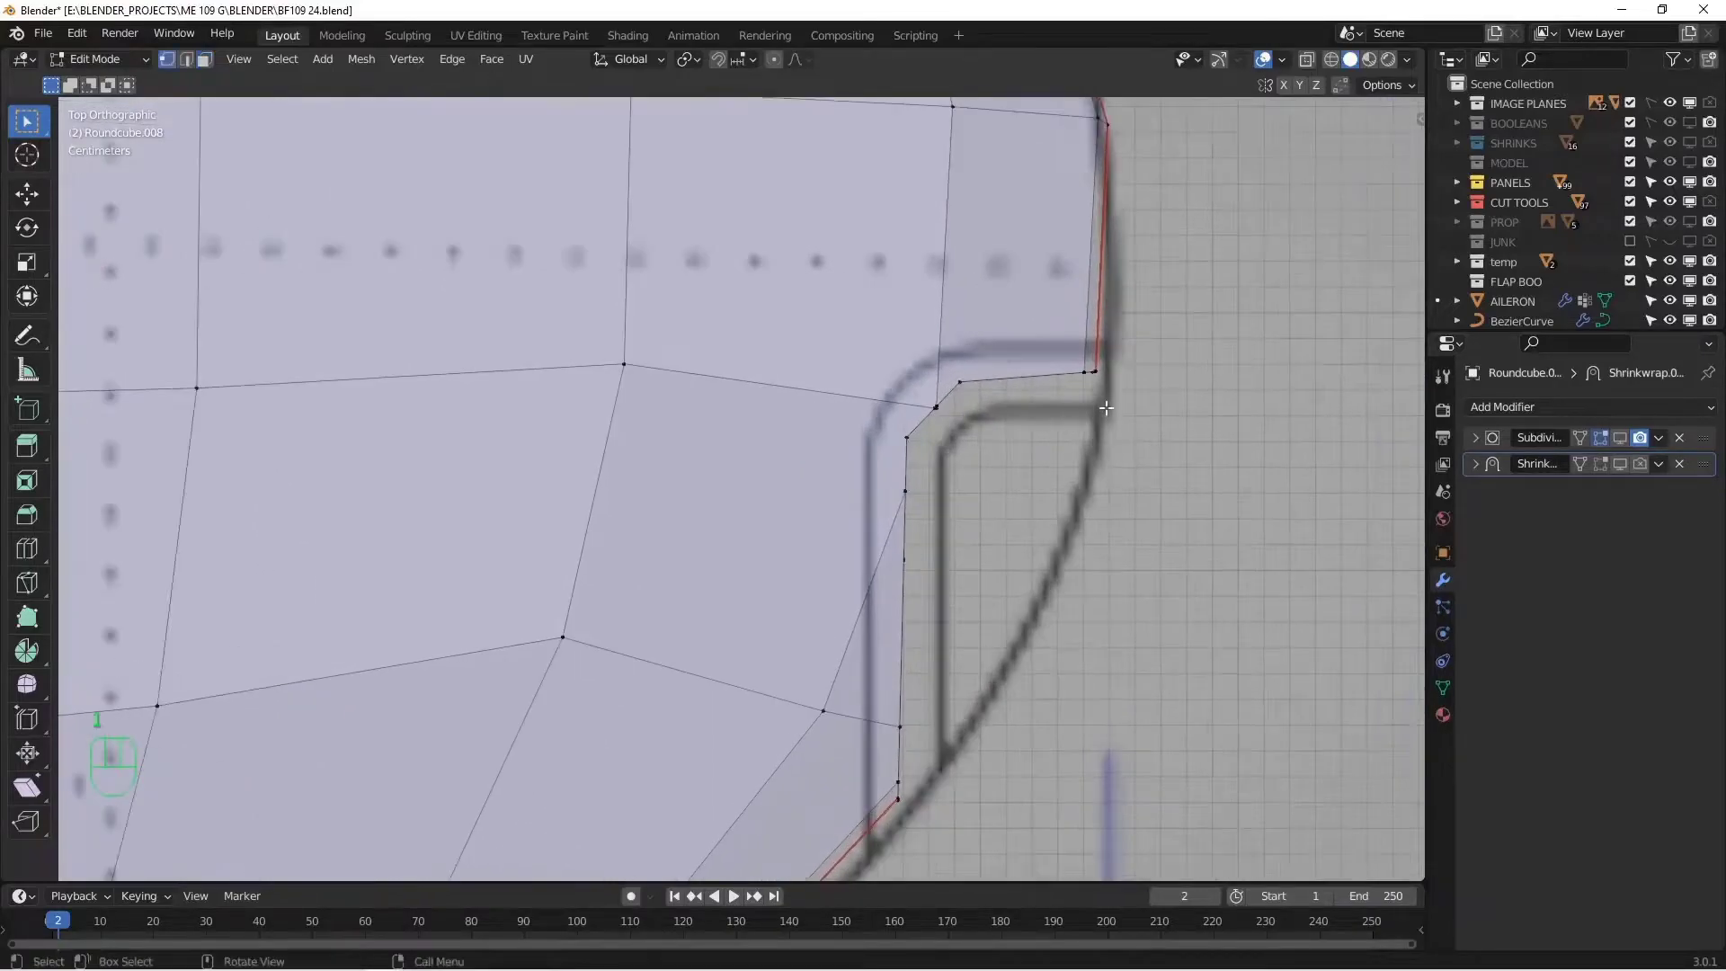
{"action": "scroll", "coordinate": [1100, 398], "scroll_direction": "up", "scroll_amount": 2}
{"action": "left_click_drag", "start_coordinate": [1127, 376], "coordinate": [1169, 352], "text": "alt+shift"}
{"action": "key", "text": "g"}
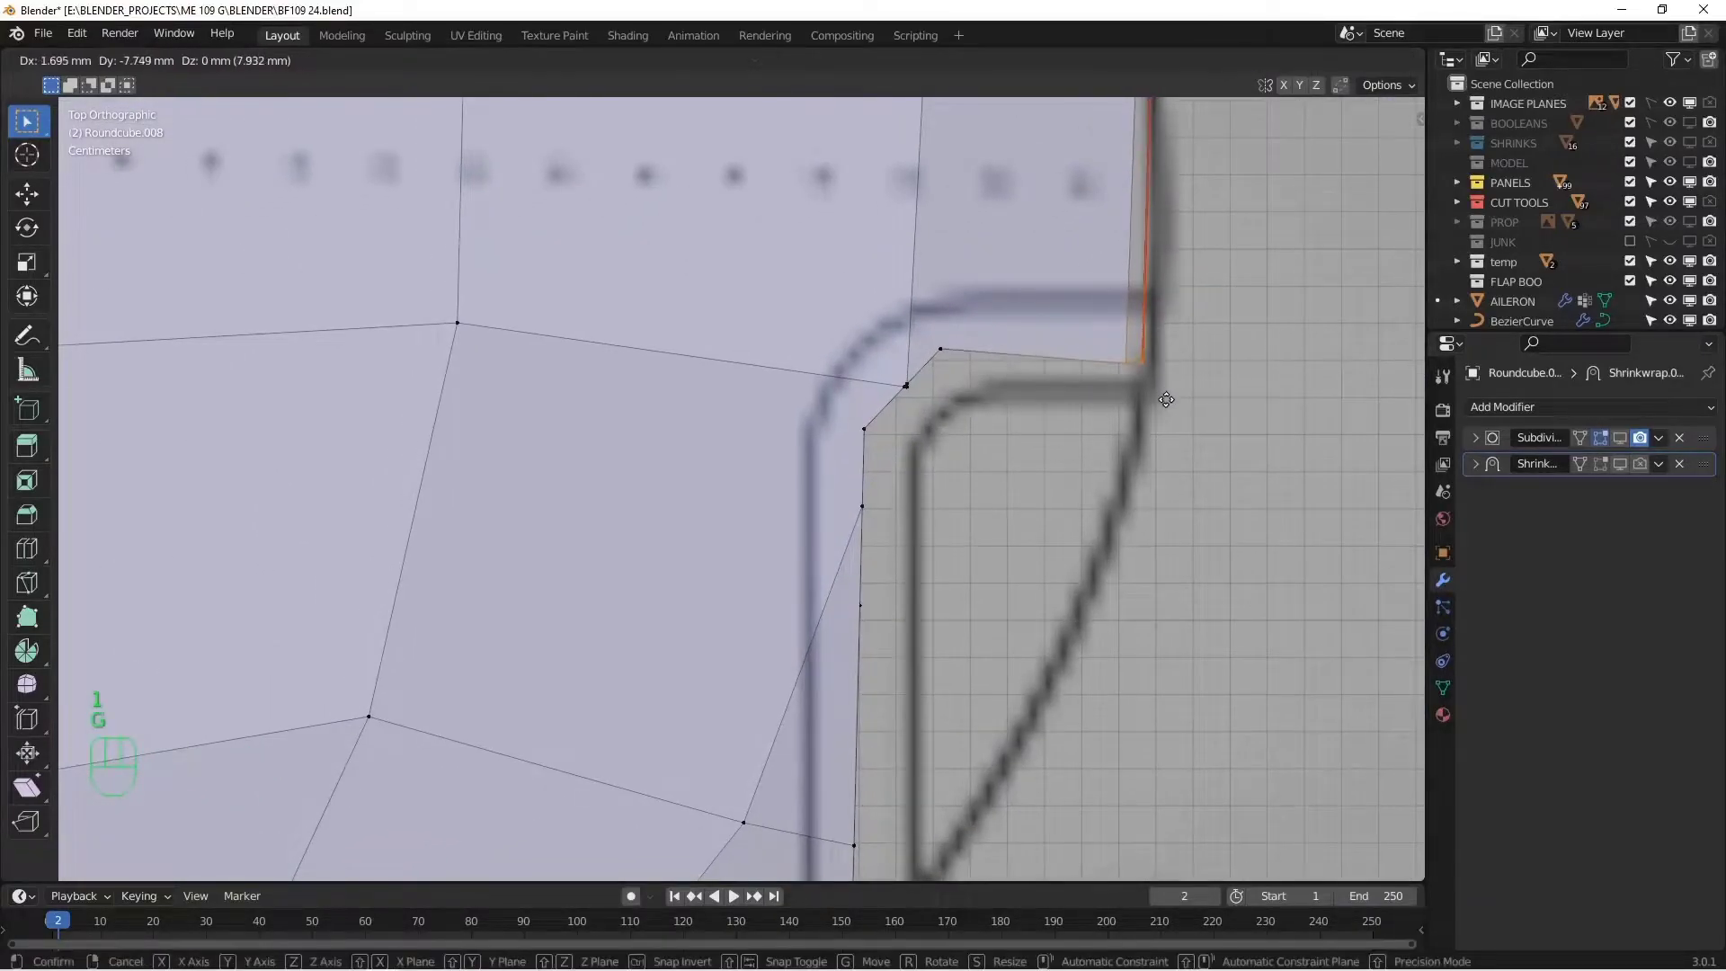
{"action": "left_click", "coordinate": [1167, 401]}
- Reposition the vertices at the cut-out's inner corner into a smoother curve that follows the blueprint's rounded corner
{"action": "left_click", "coordinate": [941, 347]}
{"action": "key", "text": "z"}
{"action": "left_click_drag", "start_coordinate": [930, 359], "coordinate": [882, 414]}
{"action": "key", "text": "m"}
{"action": "left_click", "coordinate": [882, 414]}
{"action": "scroll", "coordinate": [863, 422], "scroll_direction": "down", "scroll_amount": 3}
{"action": "key", "text": "g"}
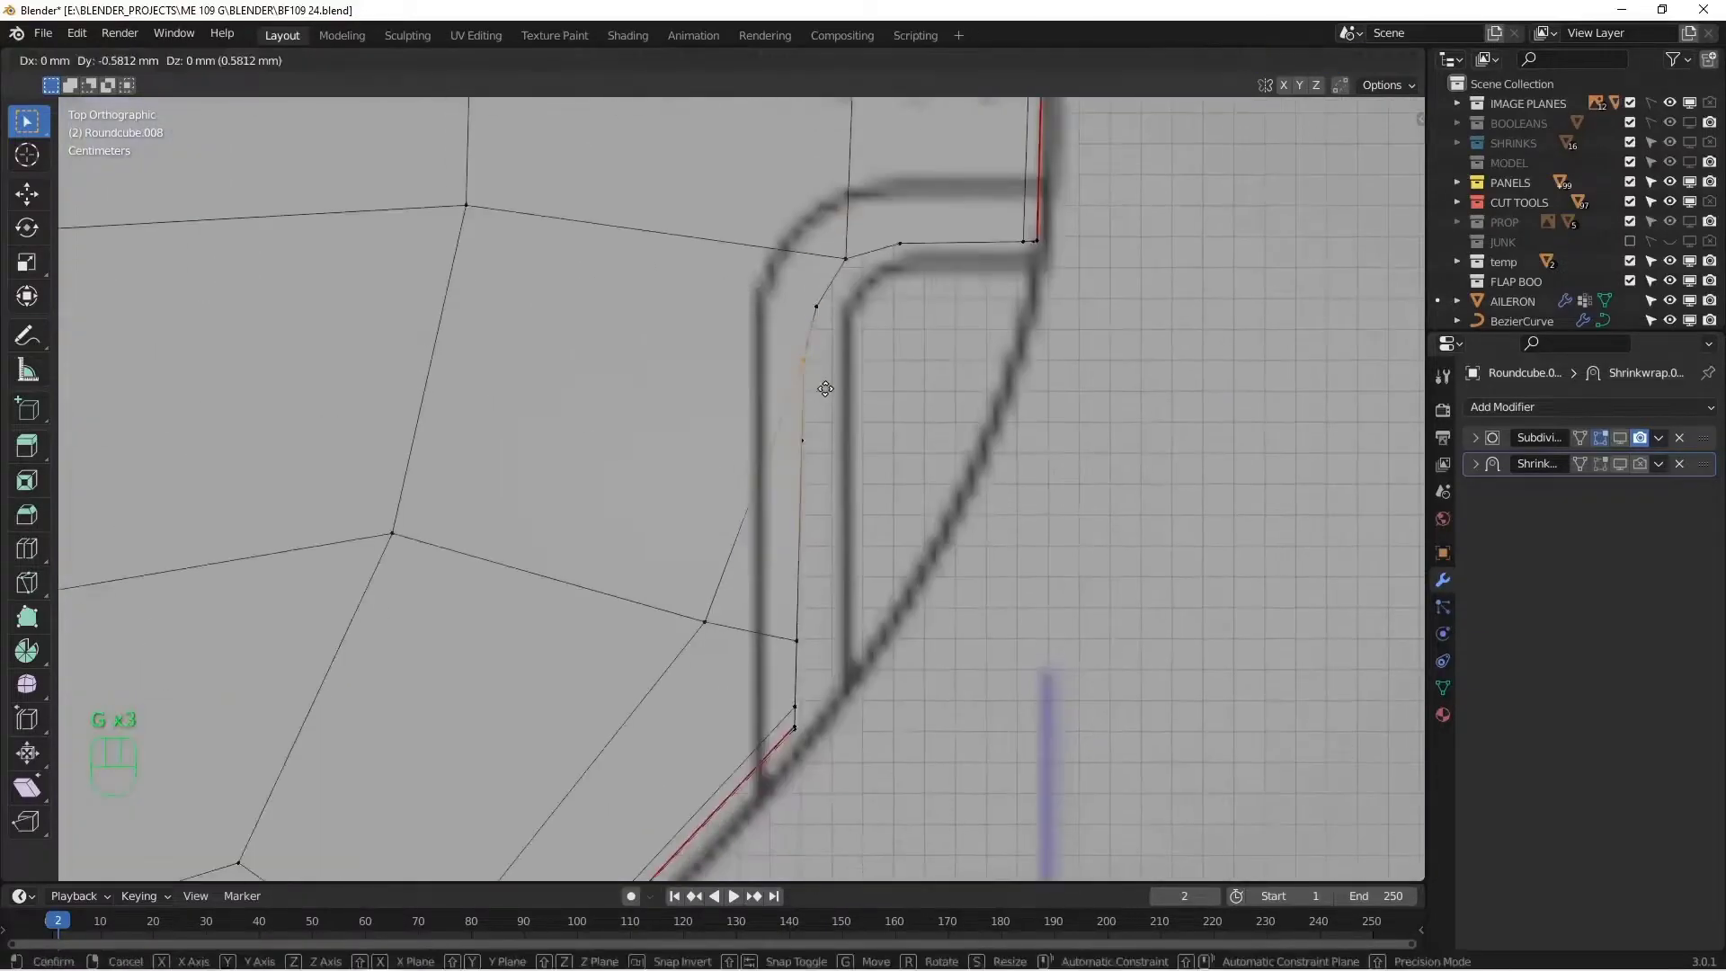
{"action": "key", "text": "z"}
{"action": "left_click_drag", "start_coordinate": [908, 558], "coordinate": [1033, 489], "text": "alt"}
{"action": "middle_click_drag", "start_coordinate": [931, 510], "coordinate": [698, 516]}
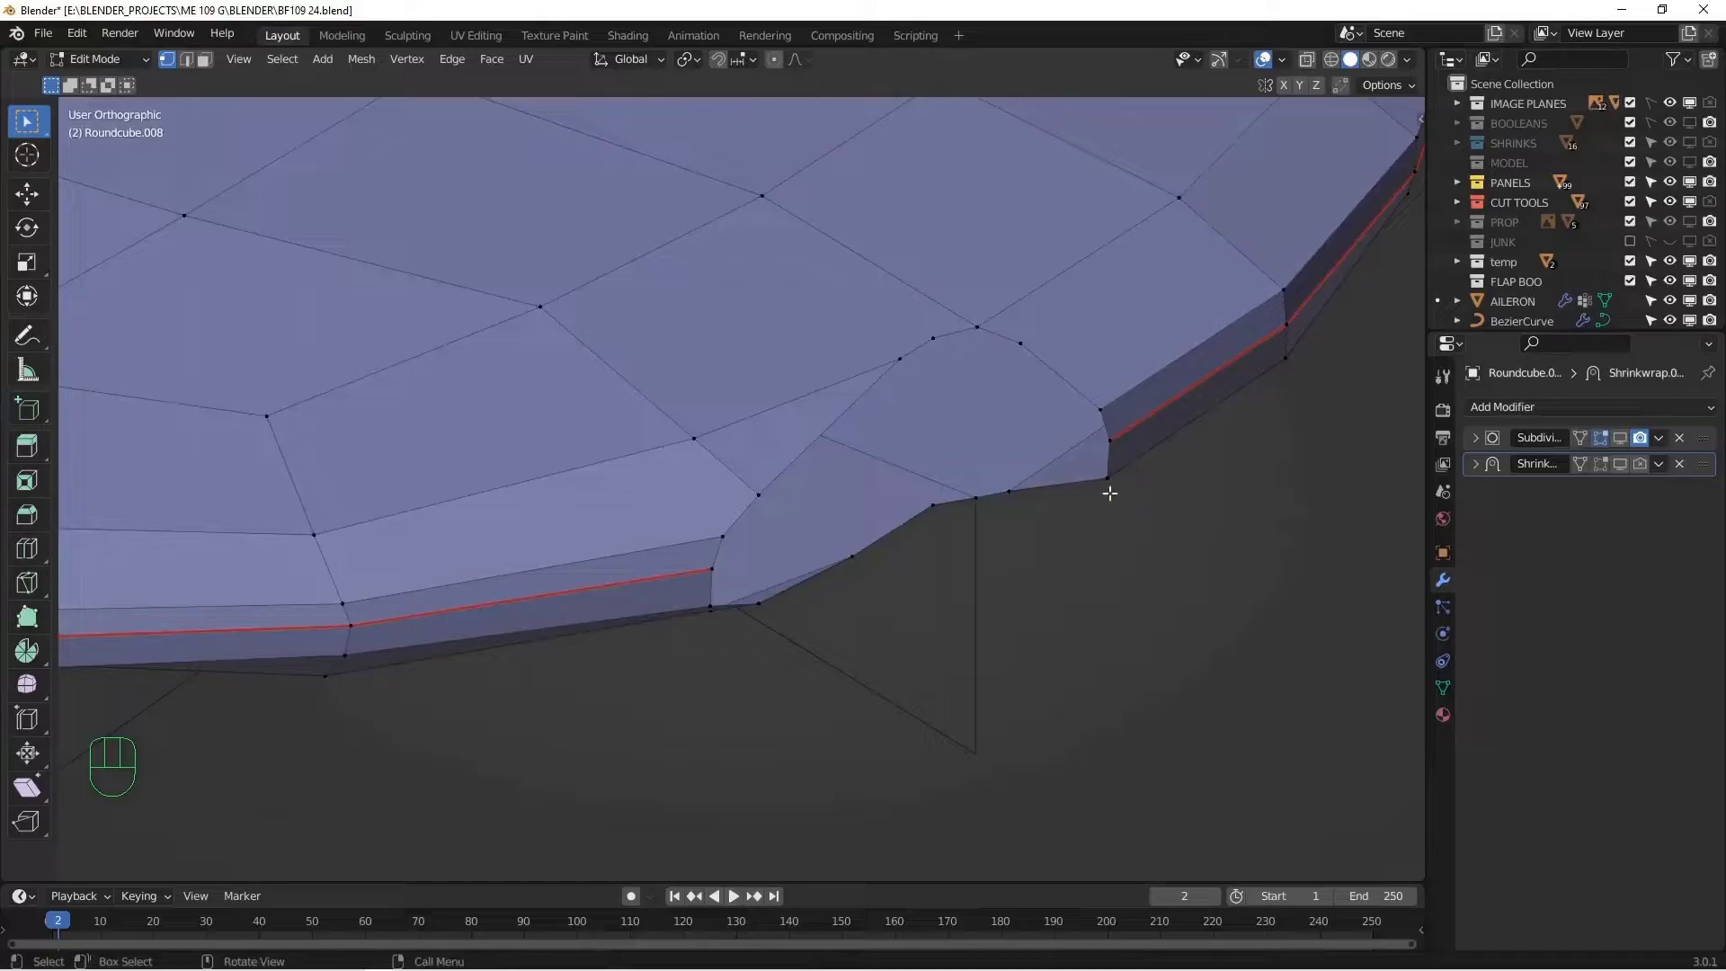
{"action": "middle_click_drag", "start_coordinate": [1110, 493], "coordinate": [808, 586]}
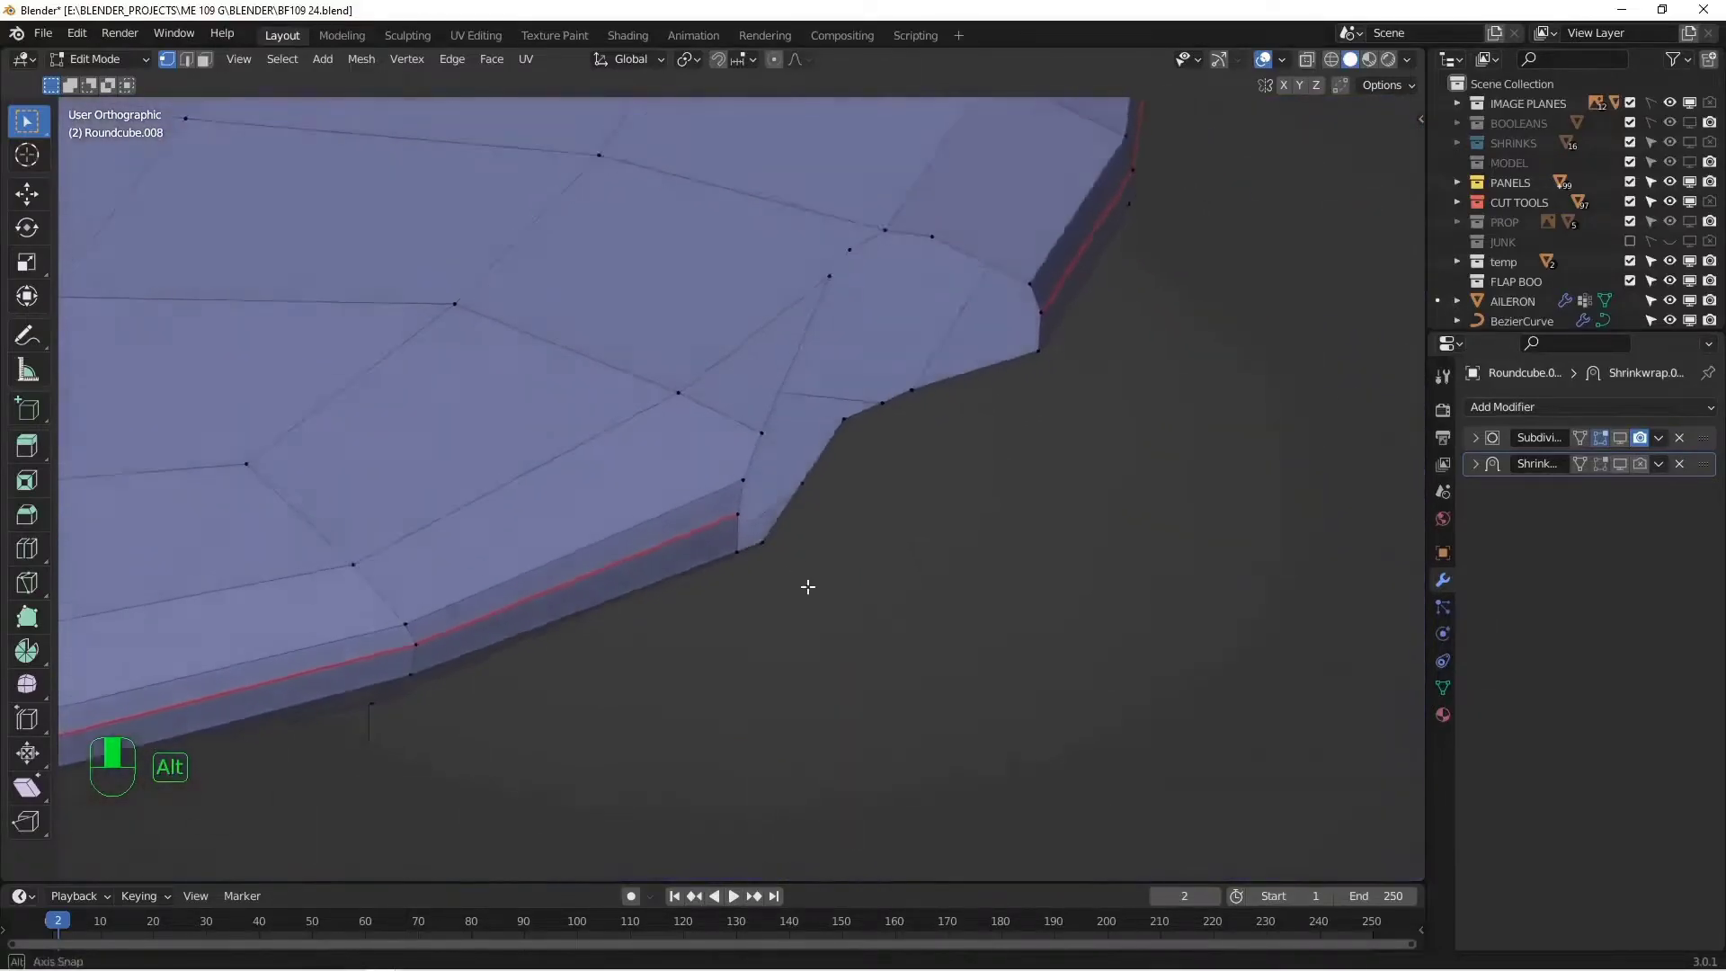
{"action": "middle_click_drag", "start_coordinate": [860, 251], "coordinate": [1034, 495]}
- Knife-cut a supporting edge line on the upper surface, parallel to the cut-out and around its rounded corner
{"action": "key", "text": "KP_7"}
{"action": "key", "text": "k"}
{"action": "left_click", "coordinate": [764, 729]}
{"action": "left_click", "coordinate": [764, 559]}
{"action": "left_click", "coordinate": [774, 479]}
{"action": "left_click", "coordinate": [825, 397]}
{"action": "left_click", "coordinate": [903, 368]}
{"action": "key", "text": "Return"}
- Slide and clean up the supporting edge's vertices on the top and underside to form an even border around the cut-out
{"action": "key", "text": "g"}
{"action": "key", "text": "g"}
{"action": "key", "text": "ctrl+KP_7"}
{"action": "key", "text": "g"}
{"action": "key", "text": "g"}
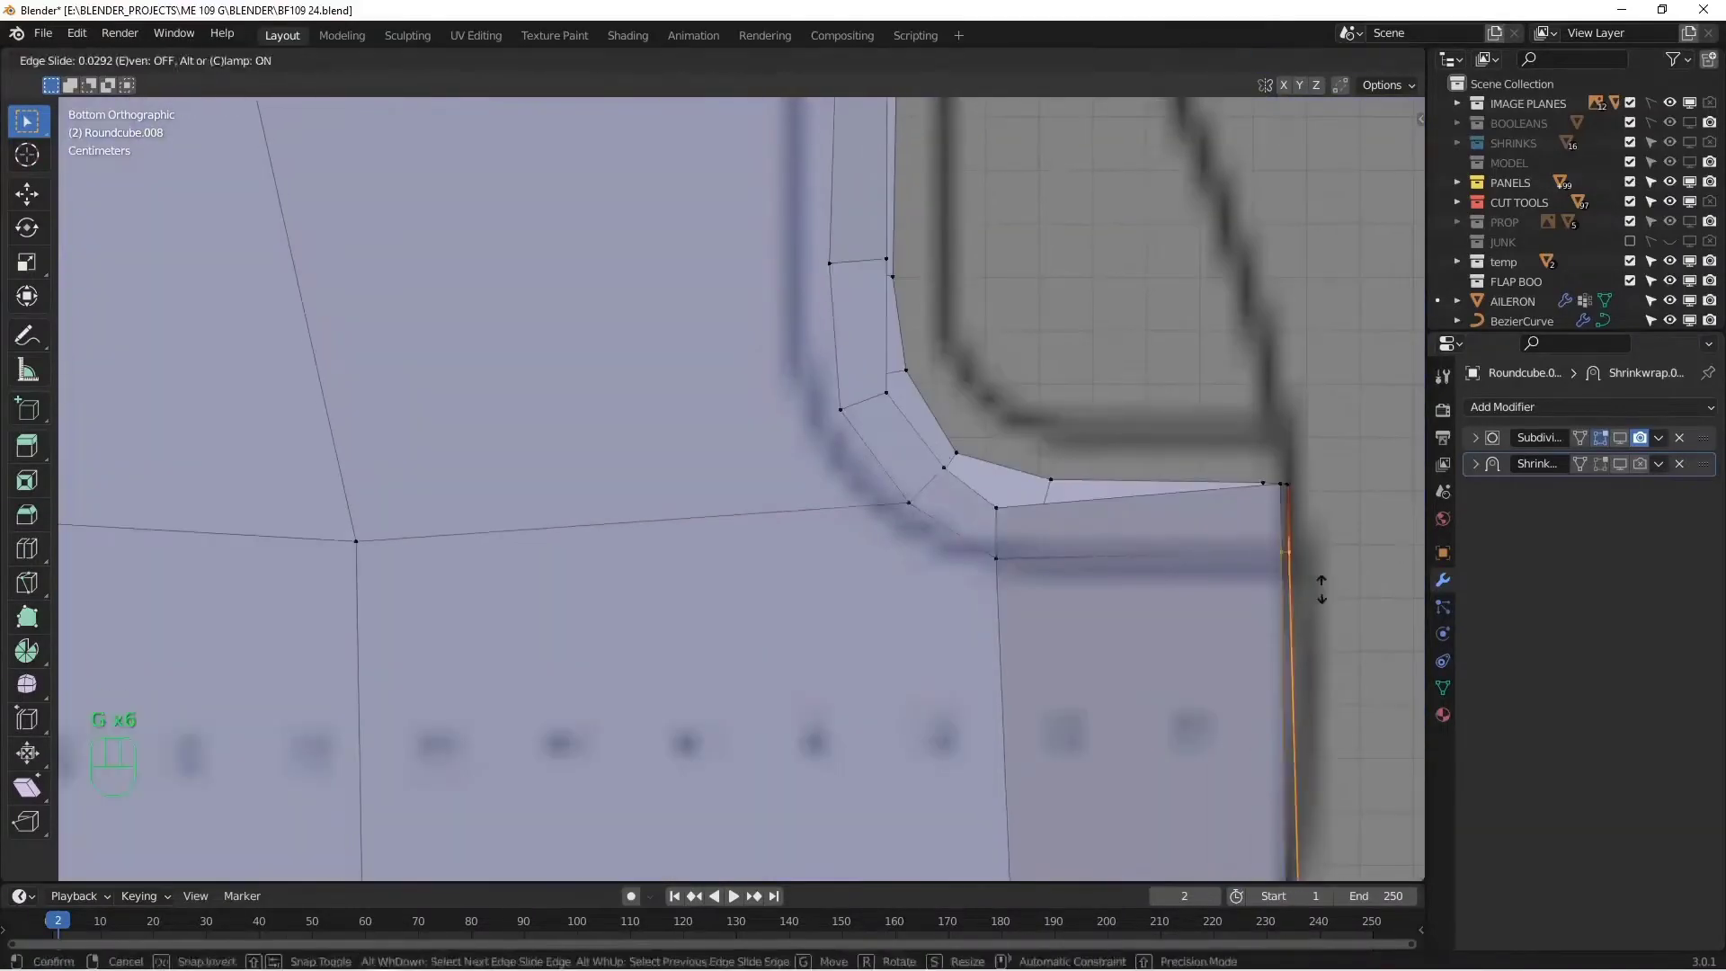
{"action": "left_click", "coordinate": [1322, 589]}
{"action": "scroll", "coordinate": [818, 494], "scroll_direction": "up", "scroll_amount": 5}
{"action": "key", "text": "m"}
{"action": "key", "text": "ctrl+KP_7"}
{"action": "key", "text": "g"}
{"action": "left_click", "coordinate": [856, 474]}
- Knife-cut connecting edges between the surrounding mesh and the cut-out border, on the underside and on the top
{"action": "key", "text": "alt+a"}
{"action": "key", "text": "k"}
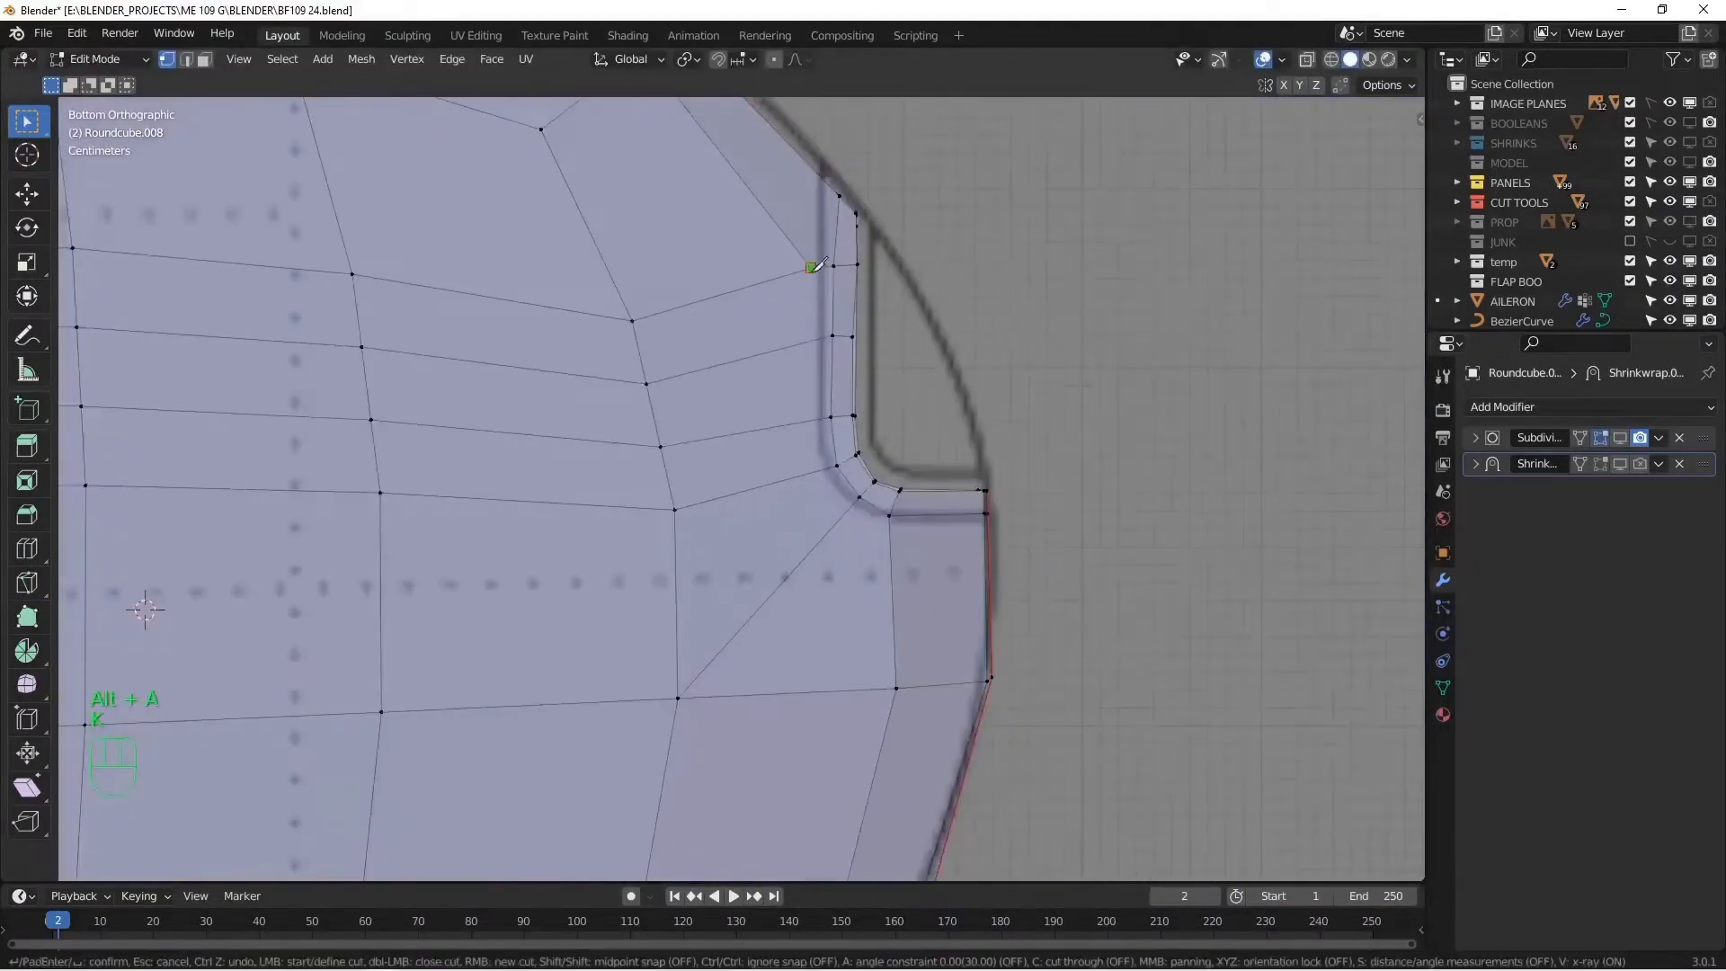
{"action": "left_click", "coordinate": [811, 268]}
{"action": "key", "text": "Return"}
{"action": "middle_click_drag", "start_coordinate": [839, 597], "coordinate": [821, 606]}
{"action": "key", "text": "KP_7"}
{"action": "key", "text": "k"}
{"action": "left_click", "coordinate": [857, 347]}
{"action": "key", "text": "Return"}
{"action": "left_click", "coordinate": [828, 451], "text": "ctrl"}
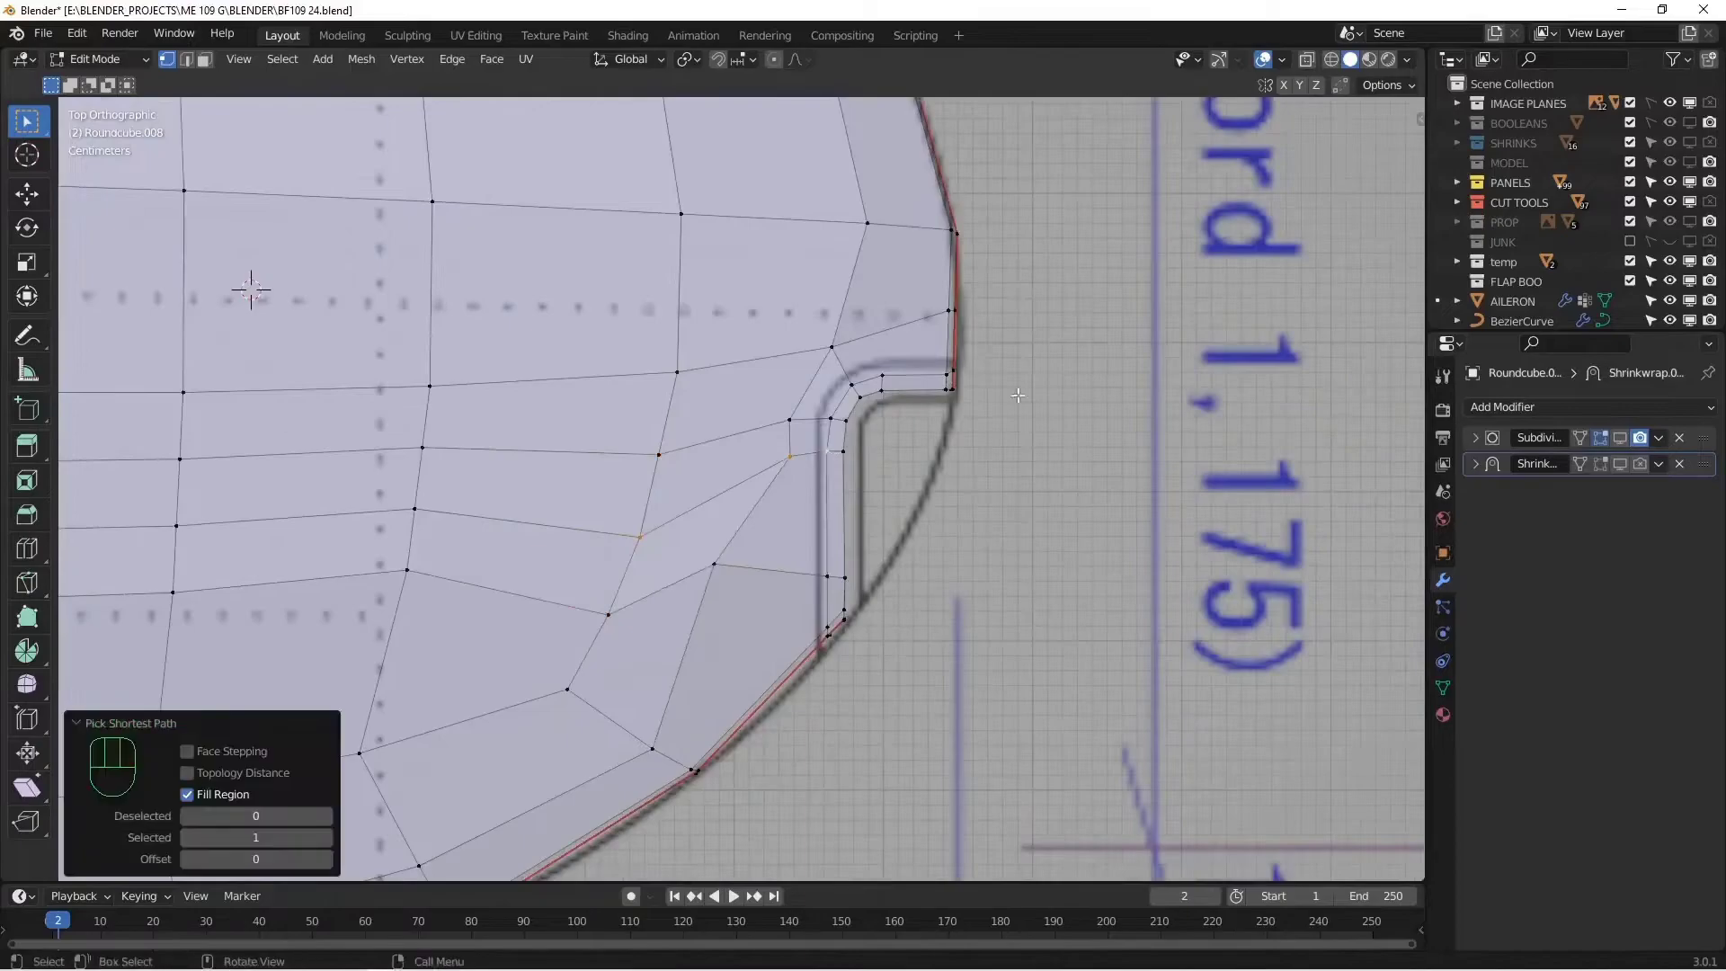
- Isolate the wing tip and connect vertices near the cut-out to clean up the surrounding faces
{"action": "key", "text": "KP_Divide"}
{"action": "middle_click_drag", "start_coordinate": [875, 413], "coordinate": [1070, 474]}
{"action": "key", "text": "Tab"}
{"action": "key", "text": "Tab"}
{"action": "key", "text": "j"}
{"action": "key", "text": "ctrl+q"}
{"action": "key", "text": "g"}
{"action": "key", "text": "ctrl+q"}
{"action": "left_click", "coordinate": [879, 536], "text": "ctrl+shift"}
{"action": "key", "text": "ctrl+q"}
{"action": "middle_click_drag", "start_coordinate": [878, 536], "coordinate": [639, 386]}
- Slide the vertices around the light cut-out along their edges to even out the mesh flow
{"action": "key", "text": "g"}
{"action": "key", "text": "g"}
{"action": "left_click", "coordinate": [656, 590]}
{"action": "key", "text": "ctrl+q"}
{"action": "key", "text": "alt+a"}
{"action": "key", "text": "g"}
{"action": "key", "text": "g"}
{"action": "middle_click_drag", "start_coordinate": [909, 462], "coordinate": [815, 420]}
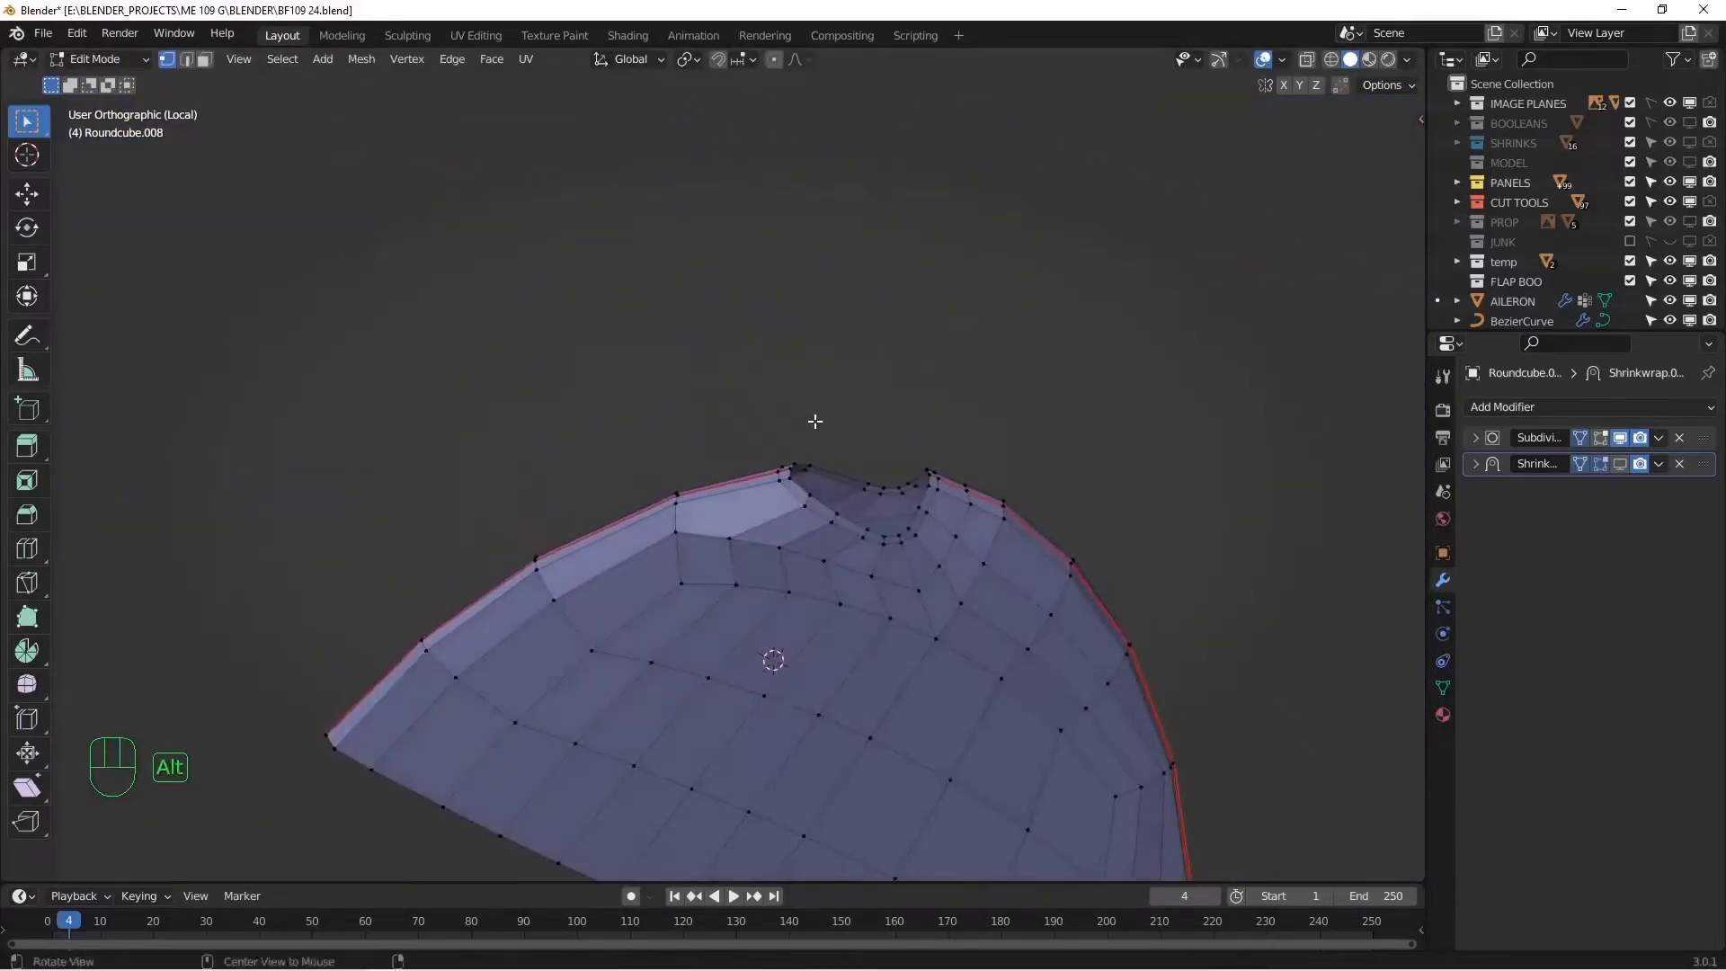
- Inspect the cut-out's mesh and compare the smoothed wing tip with the blueprint's light outline in top view
{"action": "scroll", "coordinate": [814, 421], "scroll_direction": "up", "scroll_amount": 4}
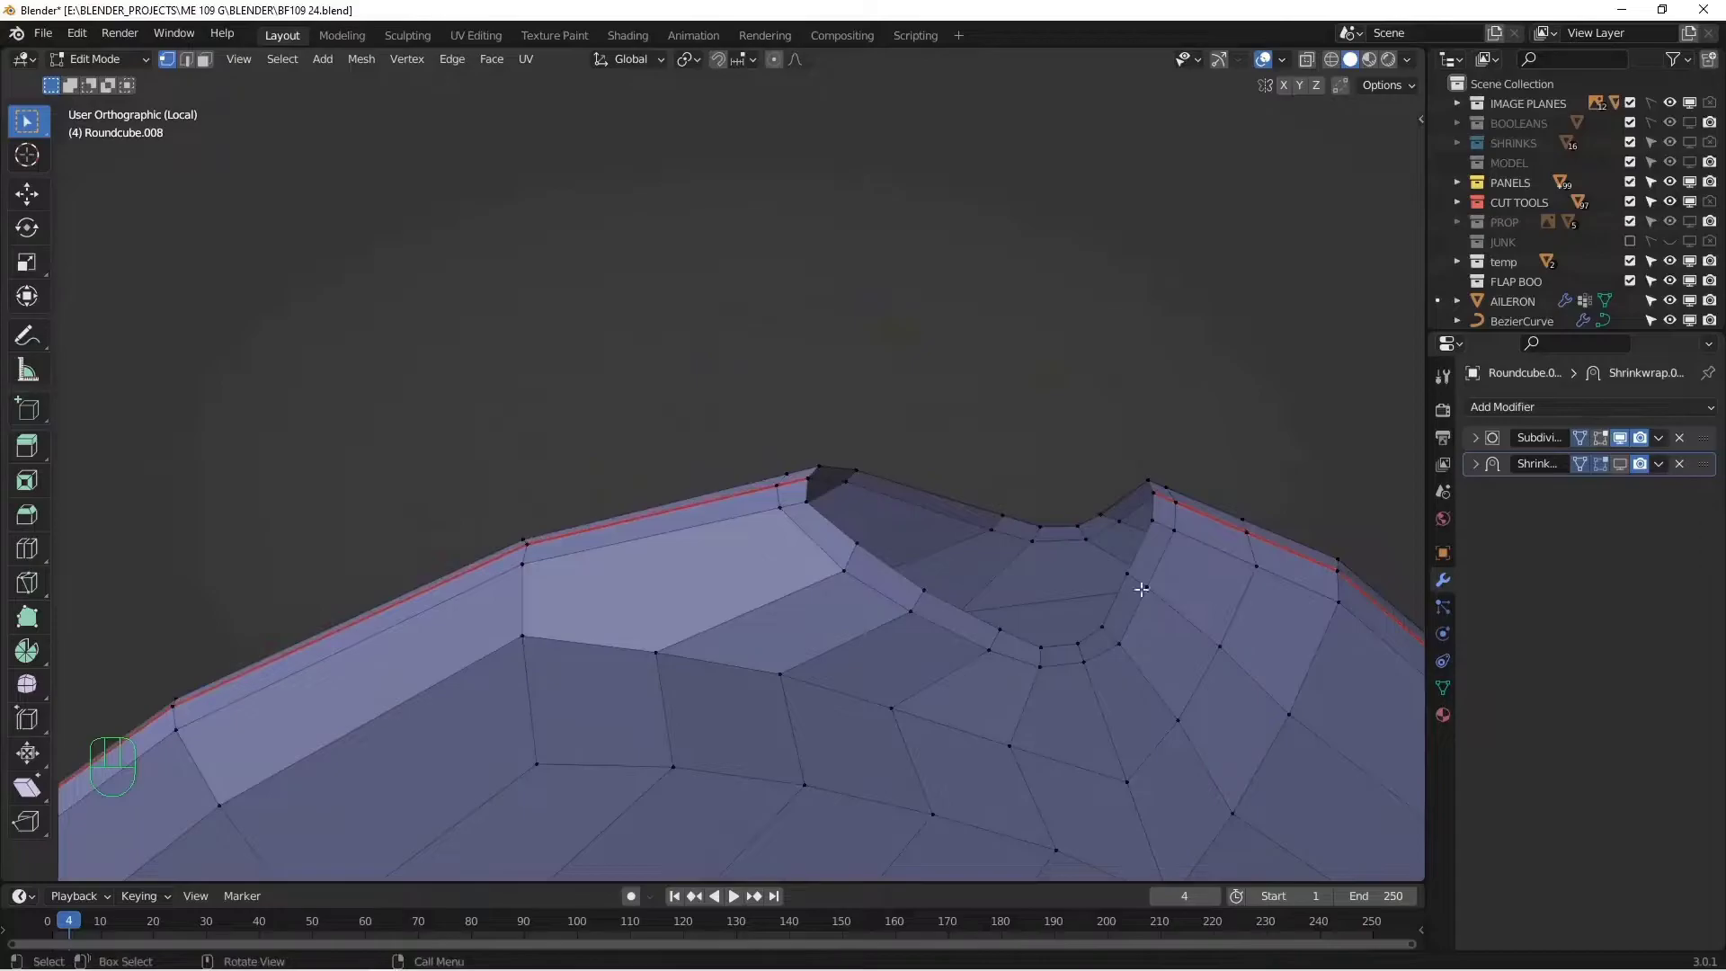
{"action": "middle_click_drag", "start_coordinate": [939, 432], "coordinate": [1048, 609], "text": "alt"}
{"action": "key", "text": "KP_7"}
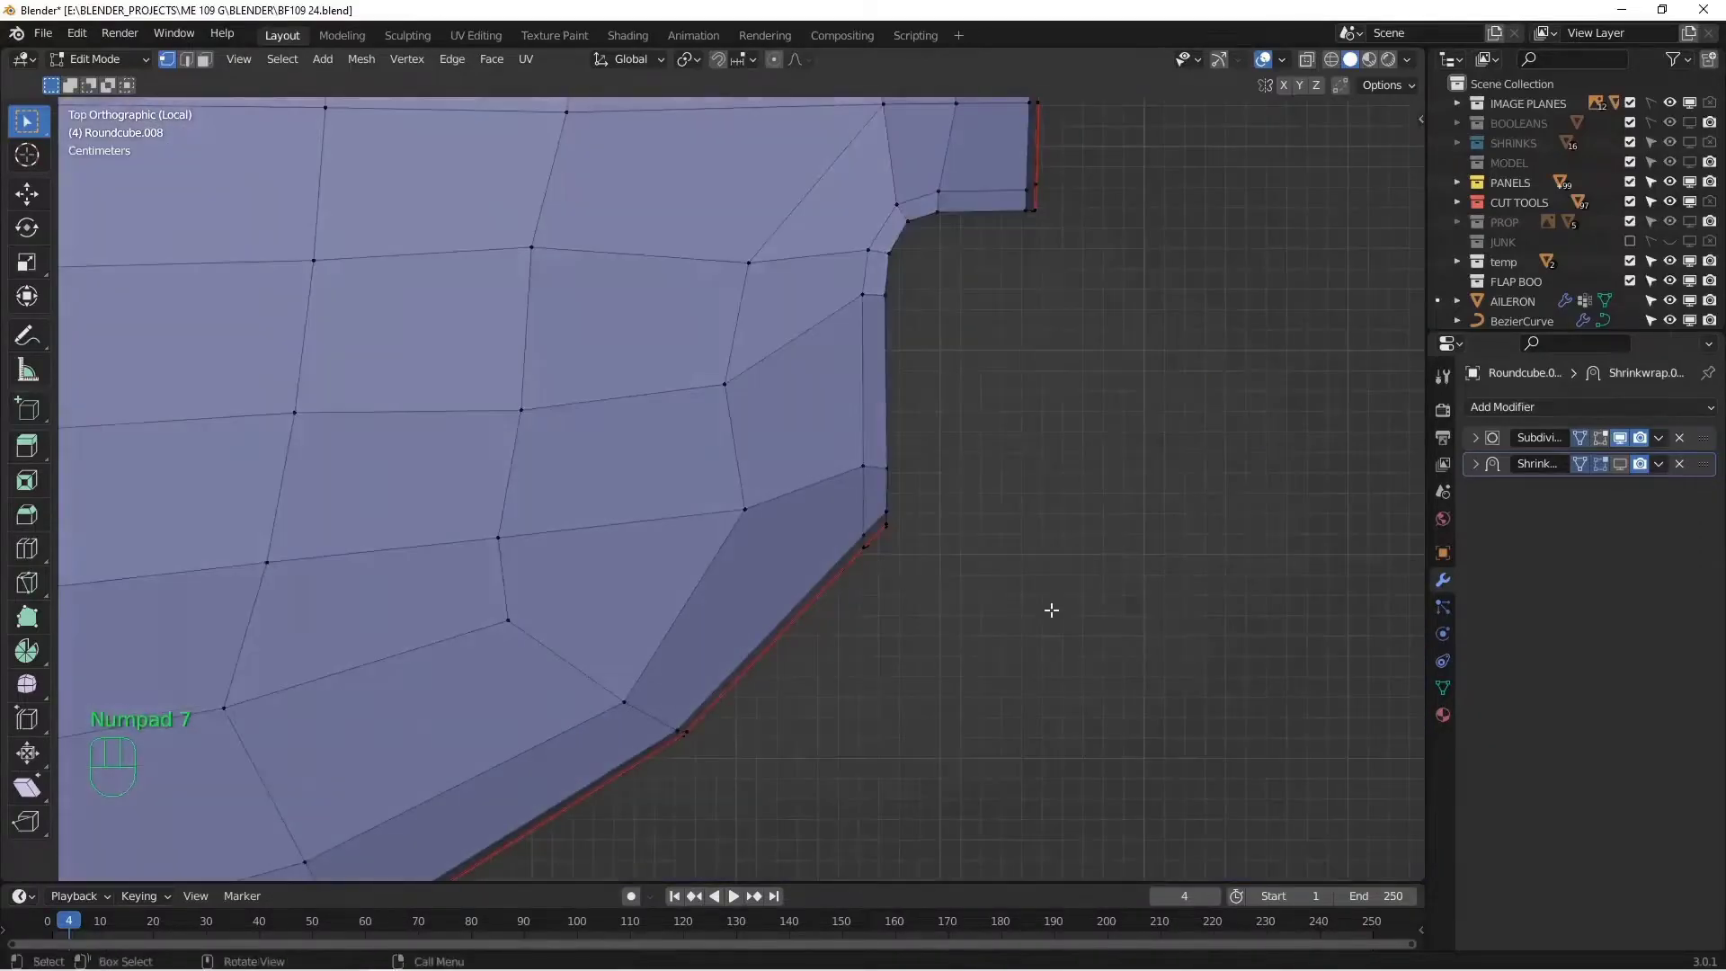
{"action": "key", "text": "Tab"}
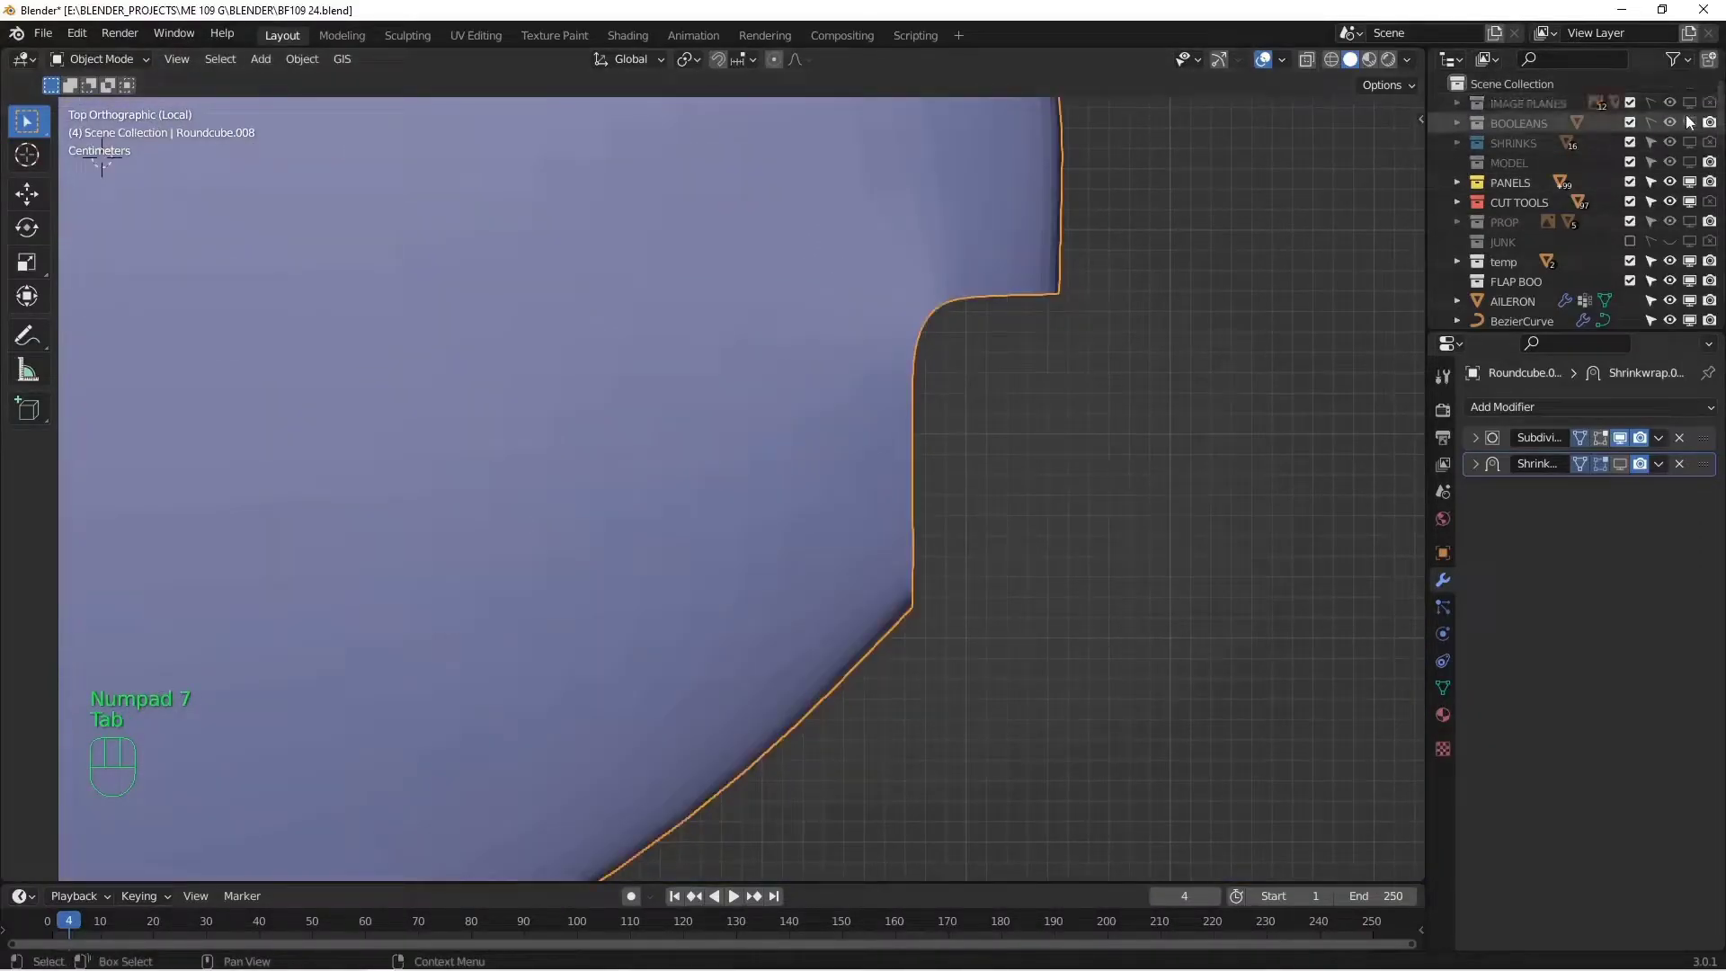
{"action": "scroll", "coordinate": [1087, 423], "scroll_direction": "down", "scroll_amount": 5}
{"action": "key", "text": "KP_Divide"}
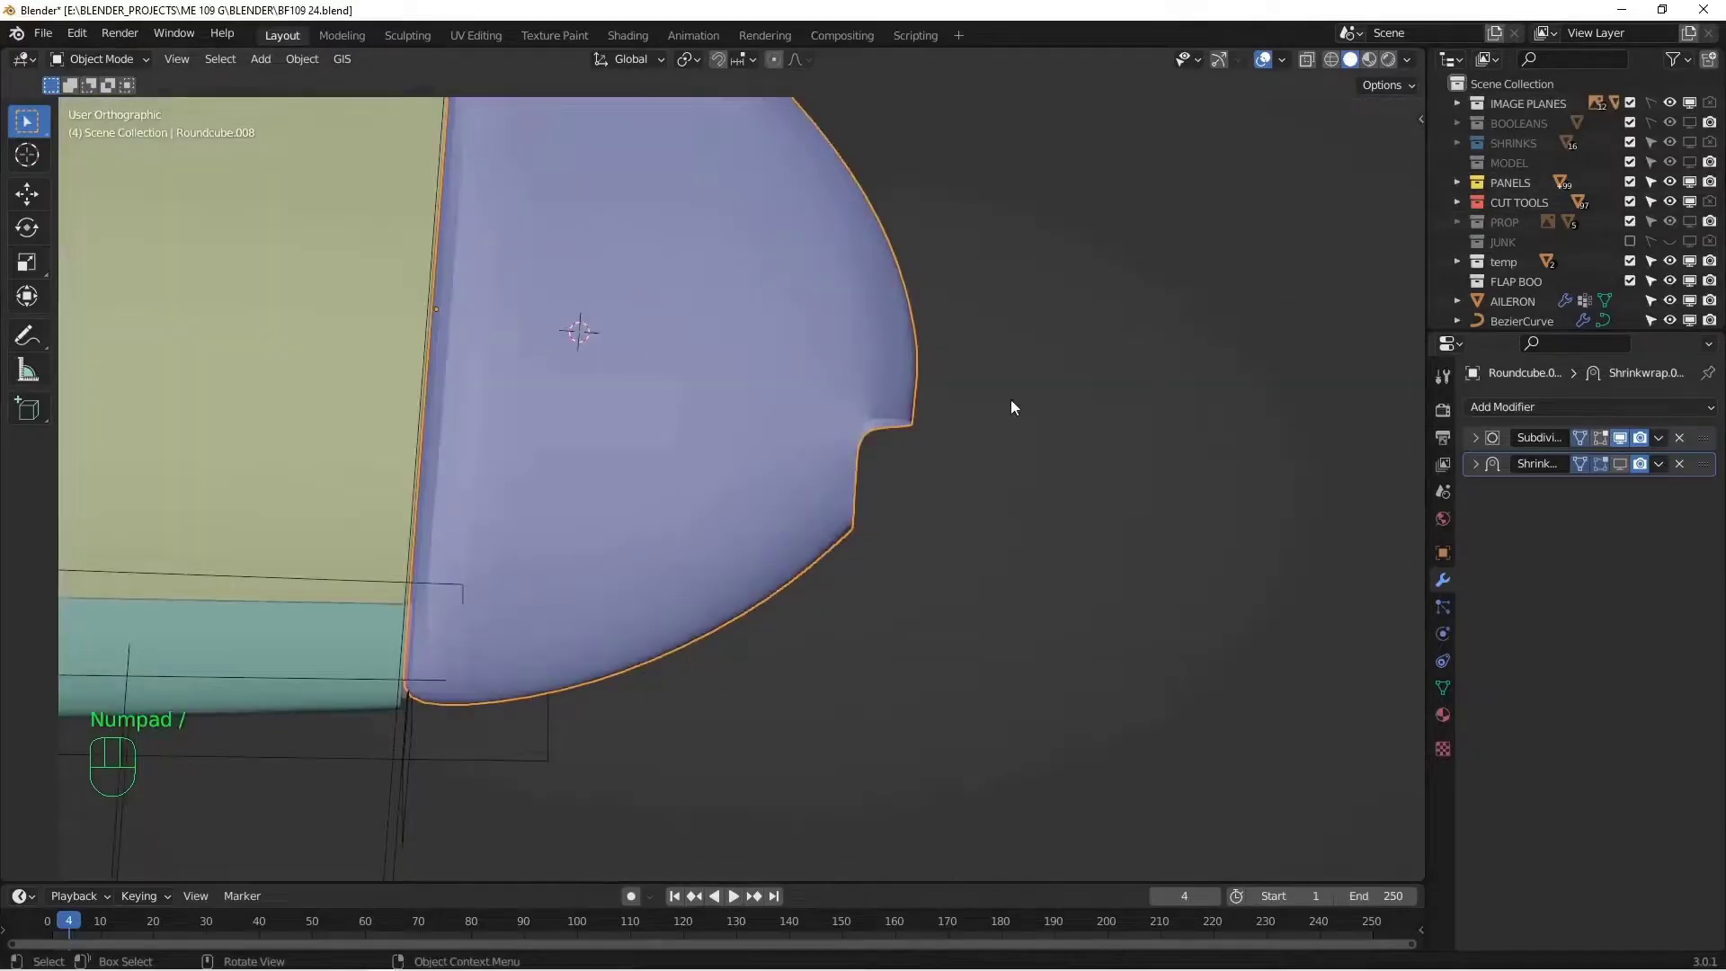
{"action": "key", "text": "KP_7"}
{"action": "scroll", "coordinate": [943, 408], "scroll_direction": "up", "scroll_amount": 4}
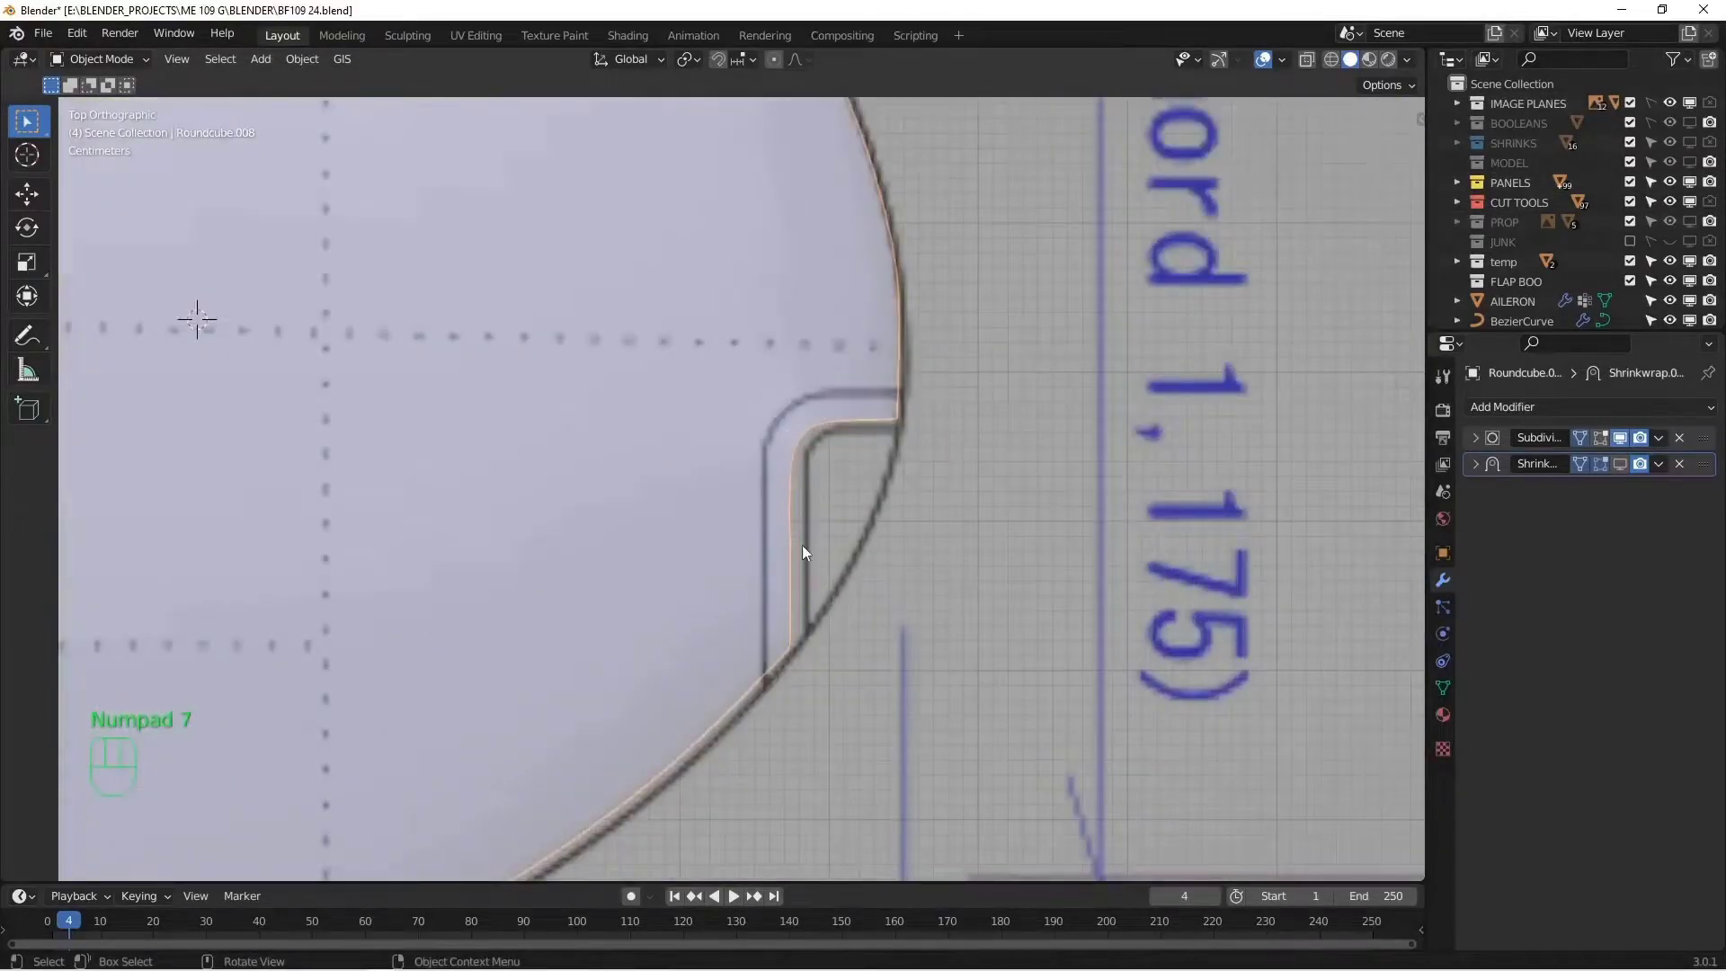
{"action": "middle_click_drag", "start_coordinate": [802, 545], "coordinate": [864, 547], "text": "shift"}
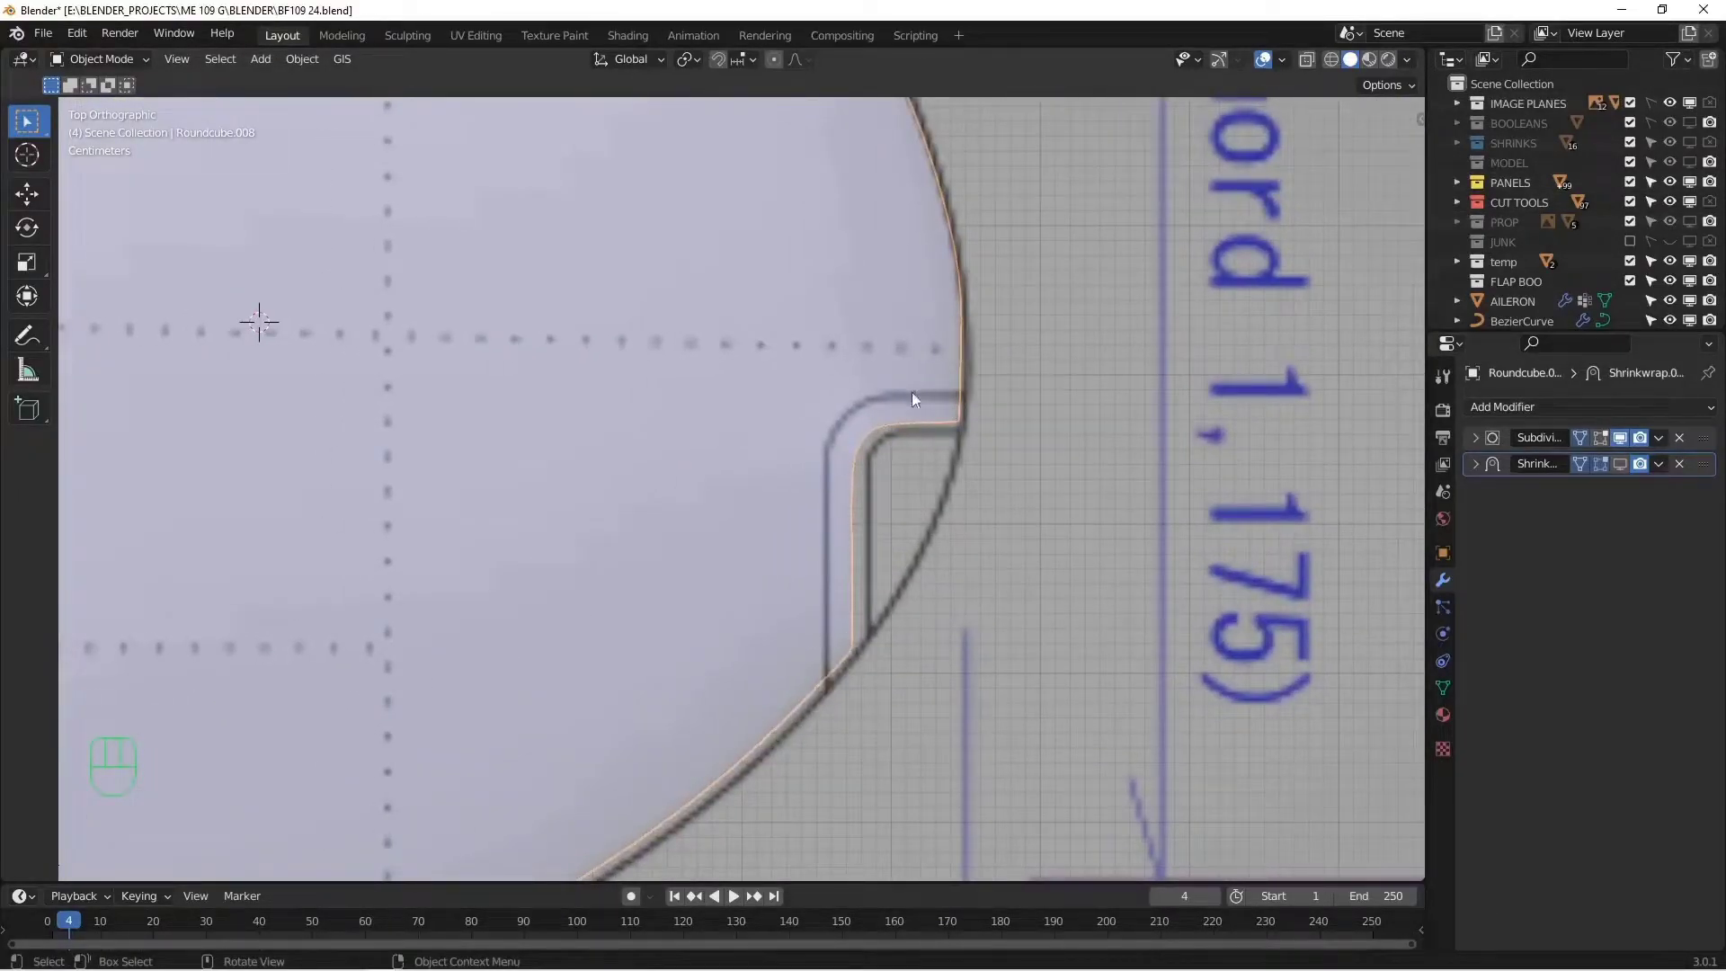
{"action": "scroll", "coordinate": [822, 581], "scroll_direction": "down", "scroll_amount": 4}
{"action": "middle_click_drag", "start_coordinate": [822, 580], "coordinate": [1002, 466], "text": "shift"}
- Isolate the wing tip, deselect its mesh and select the vertices stored in vertex group S
{"action": "key", "text": "KP_Divide"}
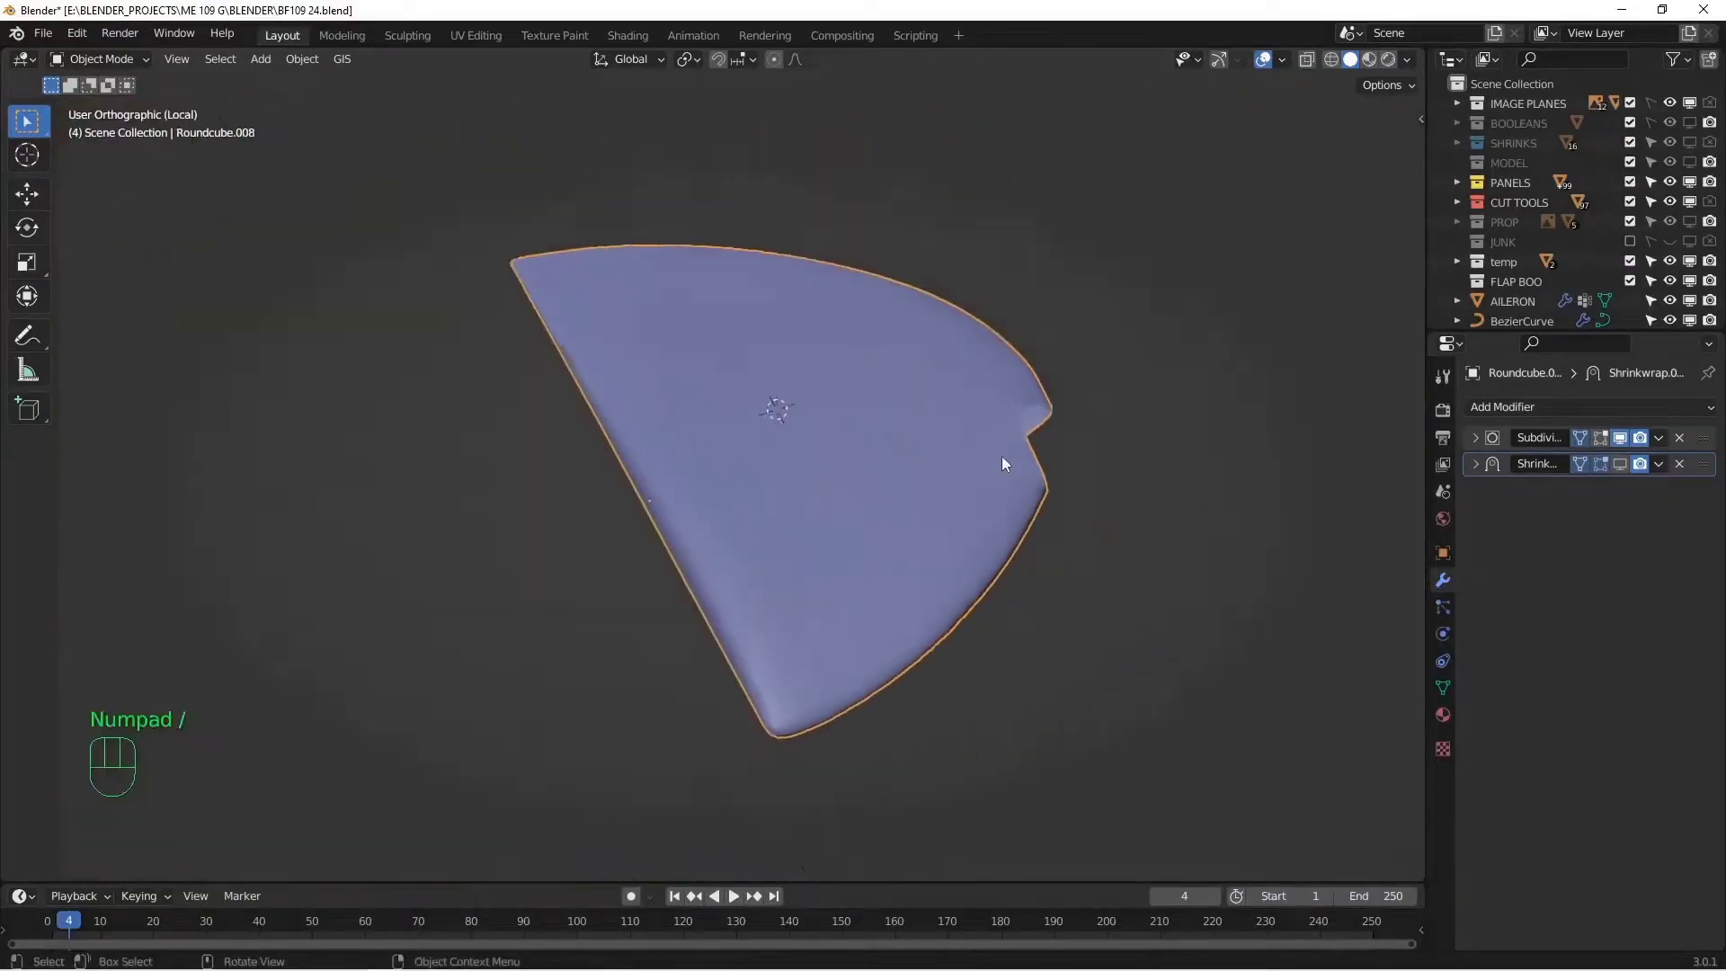
{"action": "key", "text": "Tab"}
{"action": "middle_click_drag", "start_coordinate": [892, 547], "coordinate": [1371, 661]}
{"action": "key", "text": "alt+a"}
{"action": "left_click", "coordinate": [1443, 688]}
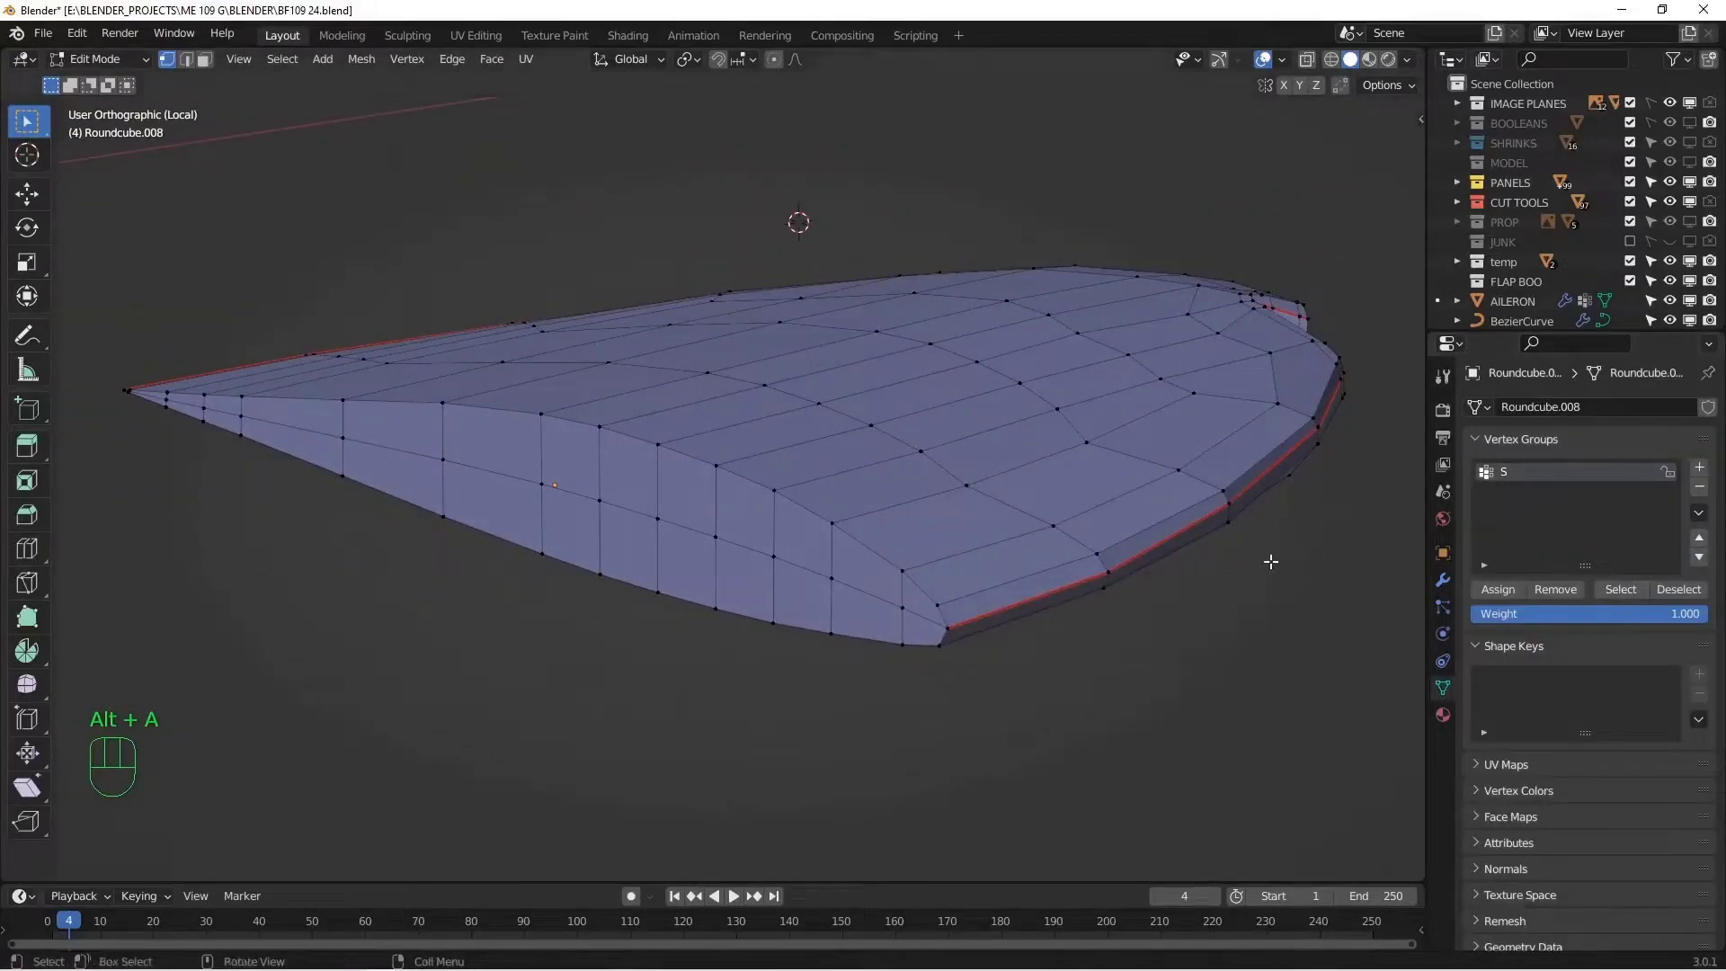
{"action": "left_click", "coordinate": [1621, 594]}
- Examine the selected root-end cap and its sharp trailing corner up close from several angles
{"action": "left_click_drag", "start_coordinate": [693, 482], "coordinate": [886, 566], "text": "alt"}
{"action": "left_click_drag", "start_coordinate": [886, 567], "coordinate": [652, 565], "text": "alt+shift"}
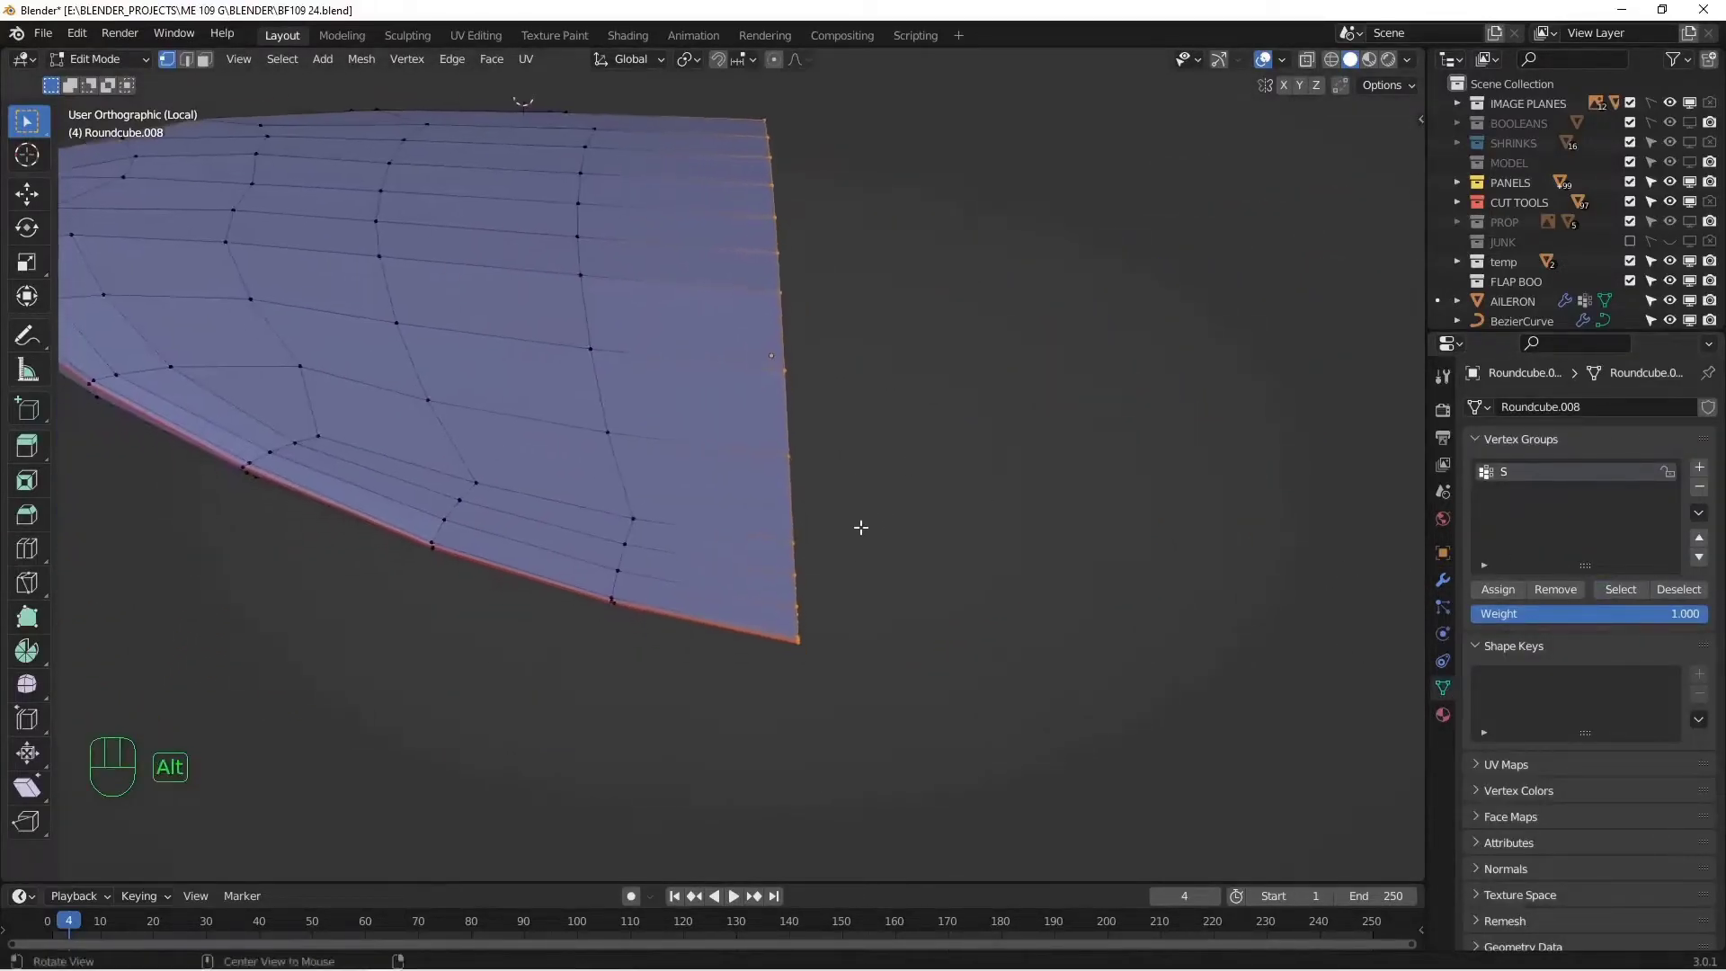
{"action": "left_click_drag", "start_coordinate": [861, 527], "coordinate": [678, 516], "text": "alt"}
{"action": "scroll", "coordinate": [678, 516], "scroll_direction": "up", "scroll_amount": 8}
{"action": "left_click_drag", "start_coordinate": [629, 371], "coordinate": [661, 557], "text": "alt+shift"}
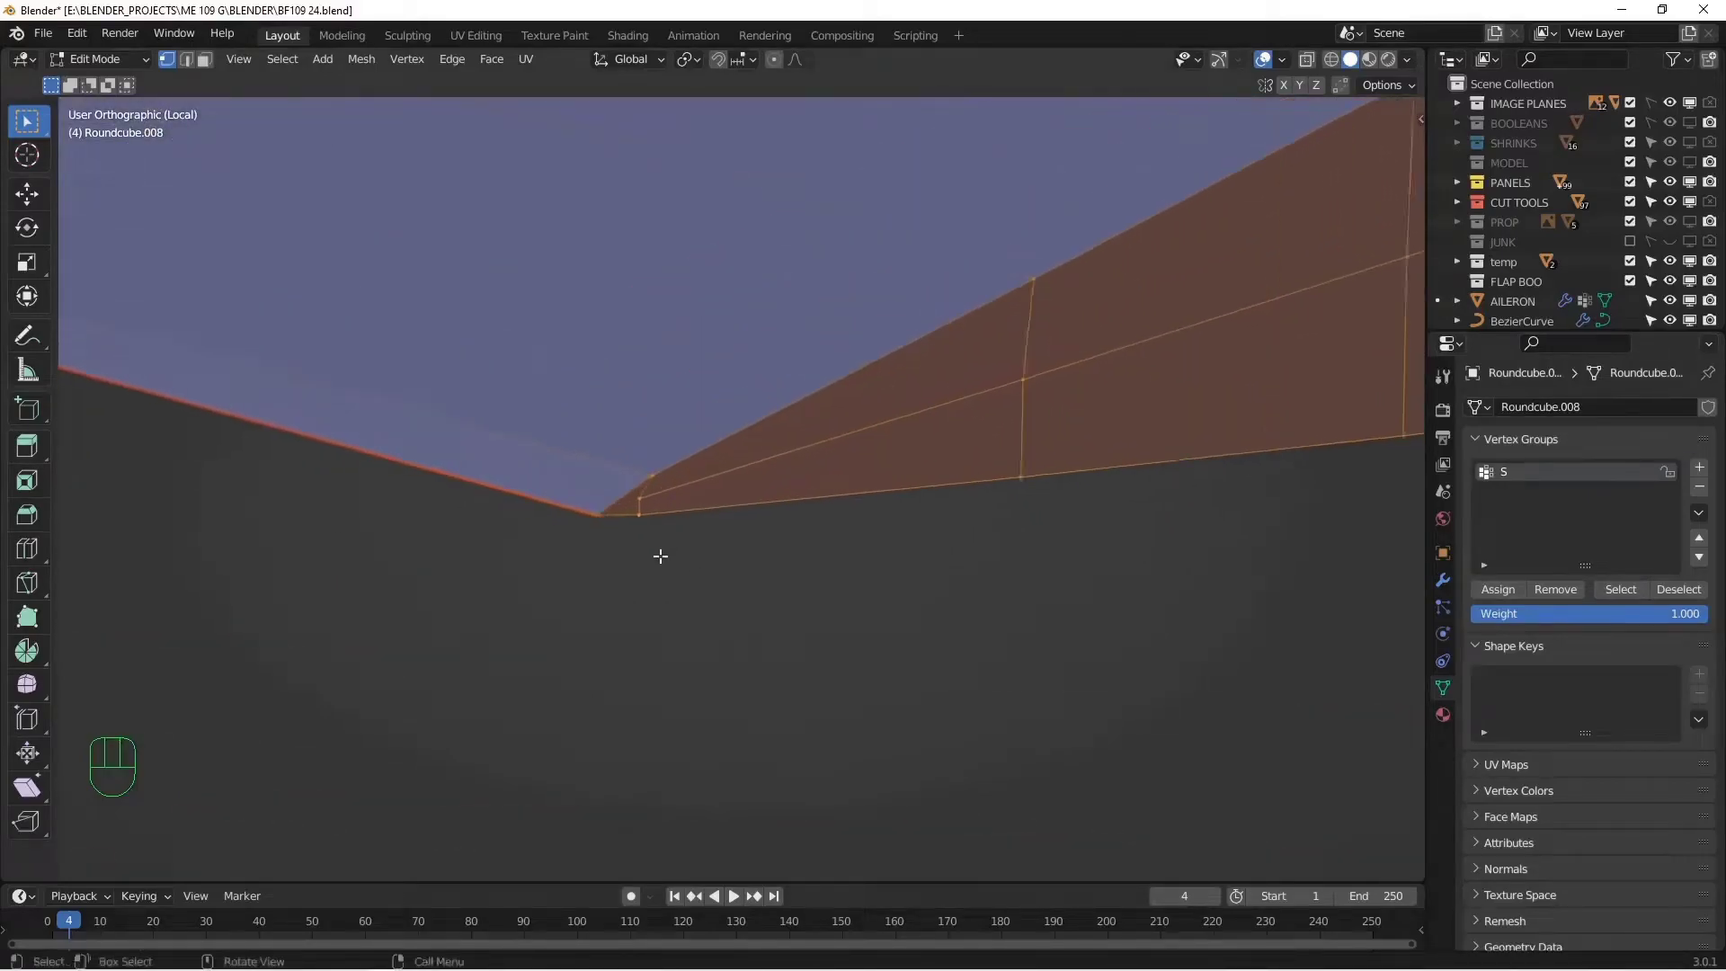
{"action": "scroll", "coordinate": [674, 553], "scroll_direction": "down", "scroll_amount": 11}
{"action": "mouse_move", "coordinate": [805, 505]}
{"action": "middle_mouse_down", "text": "alt"}
{"action": "mouse_move", "coordinate": [499, 500]}
{"action": "mouse_move", "coordinate": [936, 532]}
{"action": "mouse_move", "coordinate": [886, 520]}
{"action": "mouse_move", "coordinate": [646, 553]}
{"action": "mouse_move", "coordinate": [848, 566]}
{"action": "mouse_move", "coordinate": [782, 503]}
{"action": "middle_mouse_up", "text": "alt"}
{"action": "middle_click_drag", "start_coordinate": [782, 504], "coordinate": [881, 521], "text": "alt+shift"}
{"action": "scroll", "coordinate": [768, 545], "scroll_direction": "down", "scroll_amount": 4}
- Leave mesh editing and switch the wing tip's Subdivision modifier back on to view the smoothed root end
{"action": "key", "text": "Tab"}
{"action": "left_click", "coordinate": [1443, 580]}
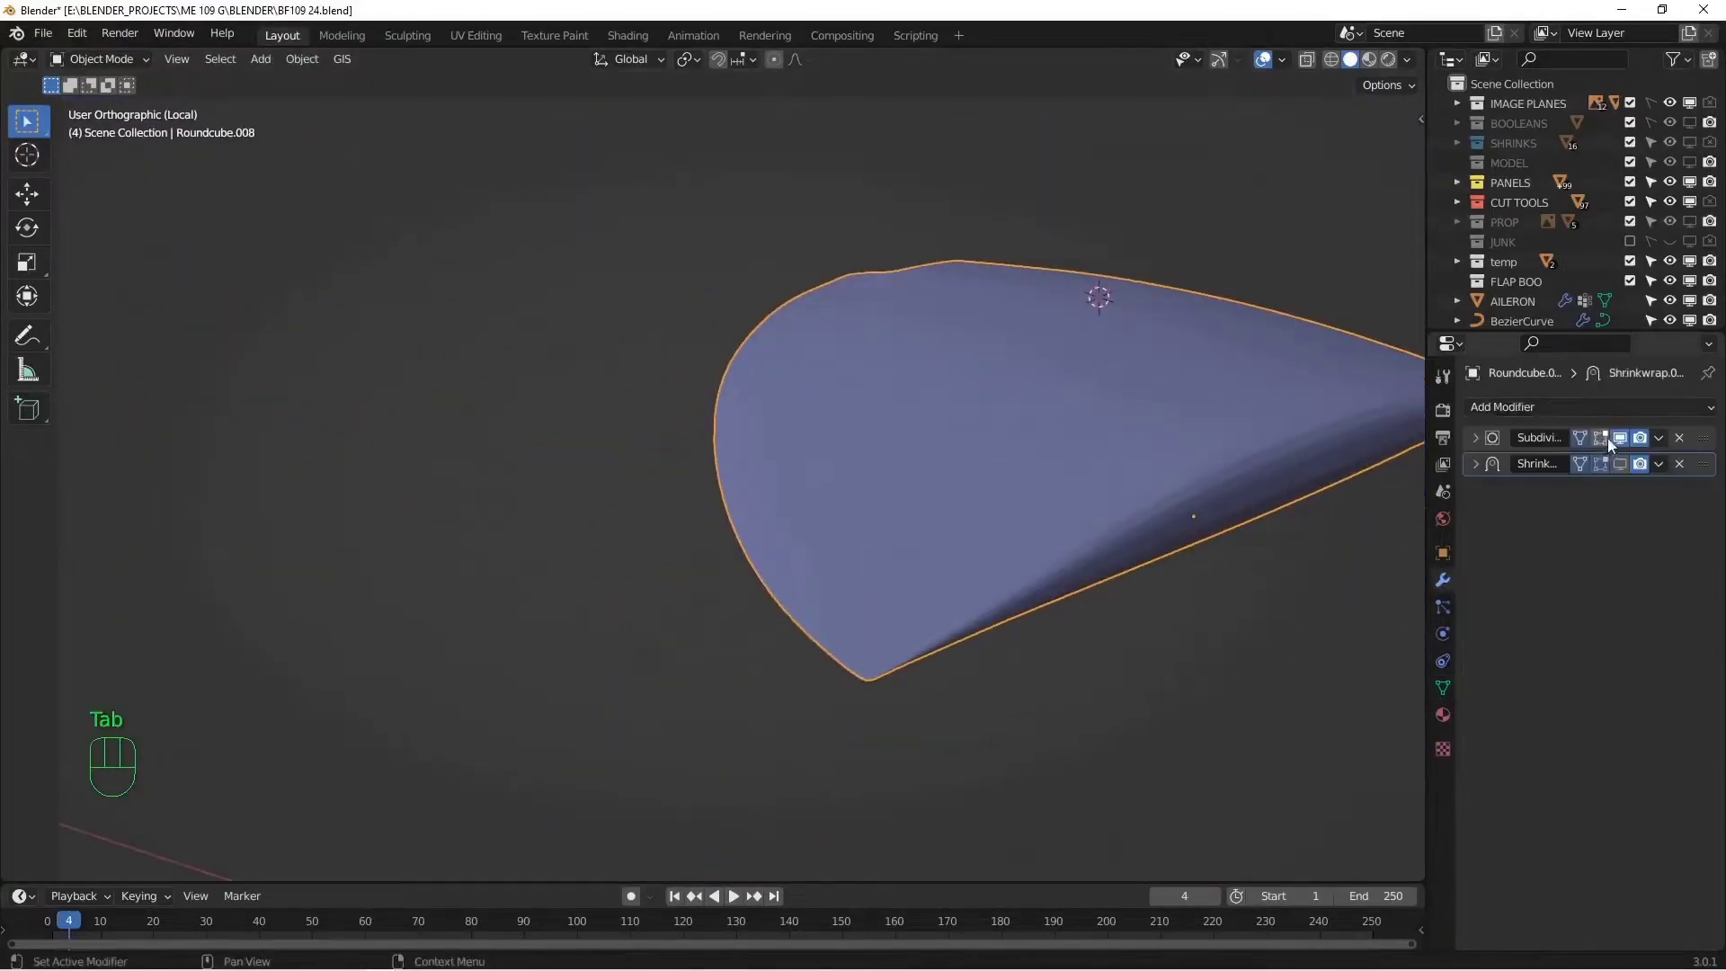
{"action": "middle_click_drag", "start_coordinate": [1087, 540], "coordinate": [881, 559], "text": "alt+shift"}
{"action": "scroll", "coordinate": [881, 559], "scroll_direction": "down", "scroll_amount": 1}
{"action": "scroll", "coordinate": [882, 560], "scroll_direction": "down", "scroll_amount": 1, "text": "alt"}
{"action": "scroll", "coordinate": [881, 559], "scroll_direction": "up", "scroll_amount": 2}
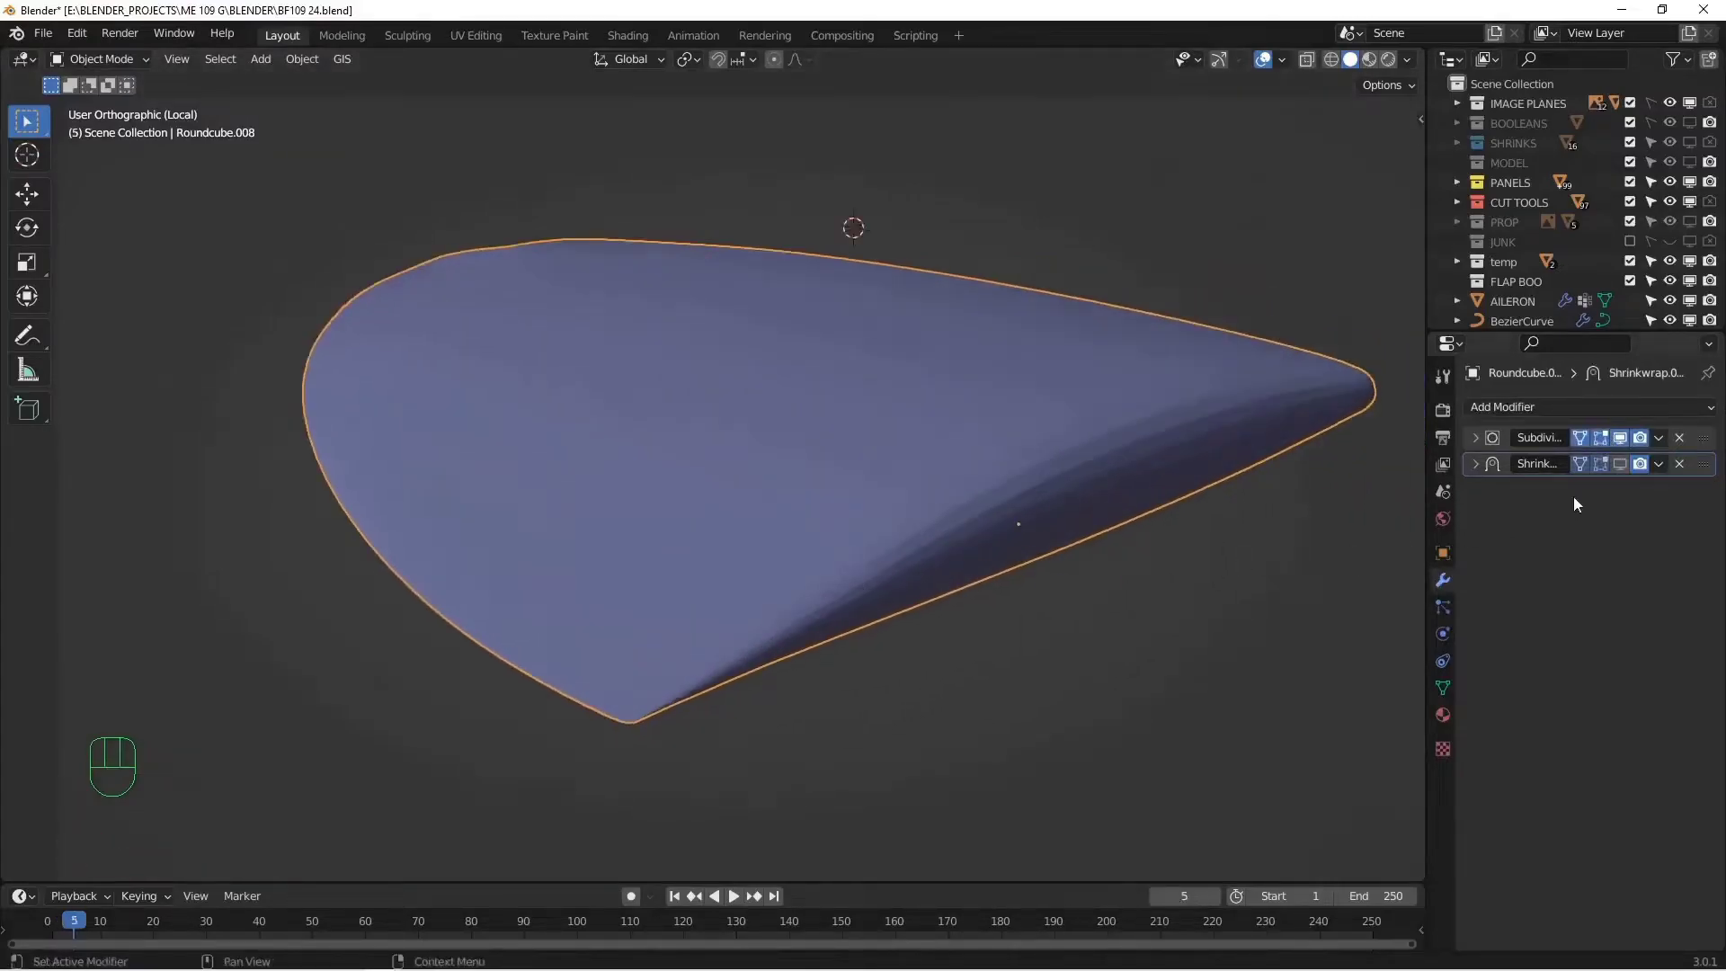
- Add a second Shrinkwrap modifier to the wing tip, limited to vertex group S and targeting the wireframe shrink object at the wing's end
{"action": "left_click", "coordinate": [1569, 412]}
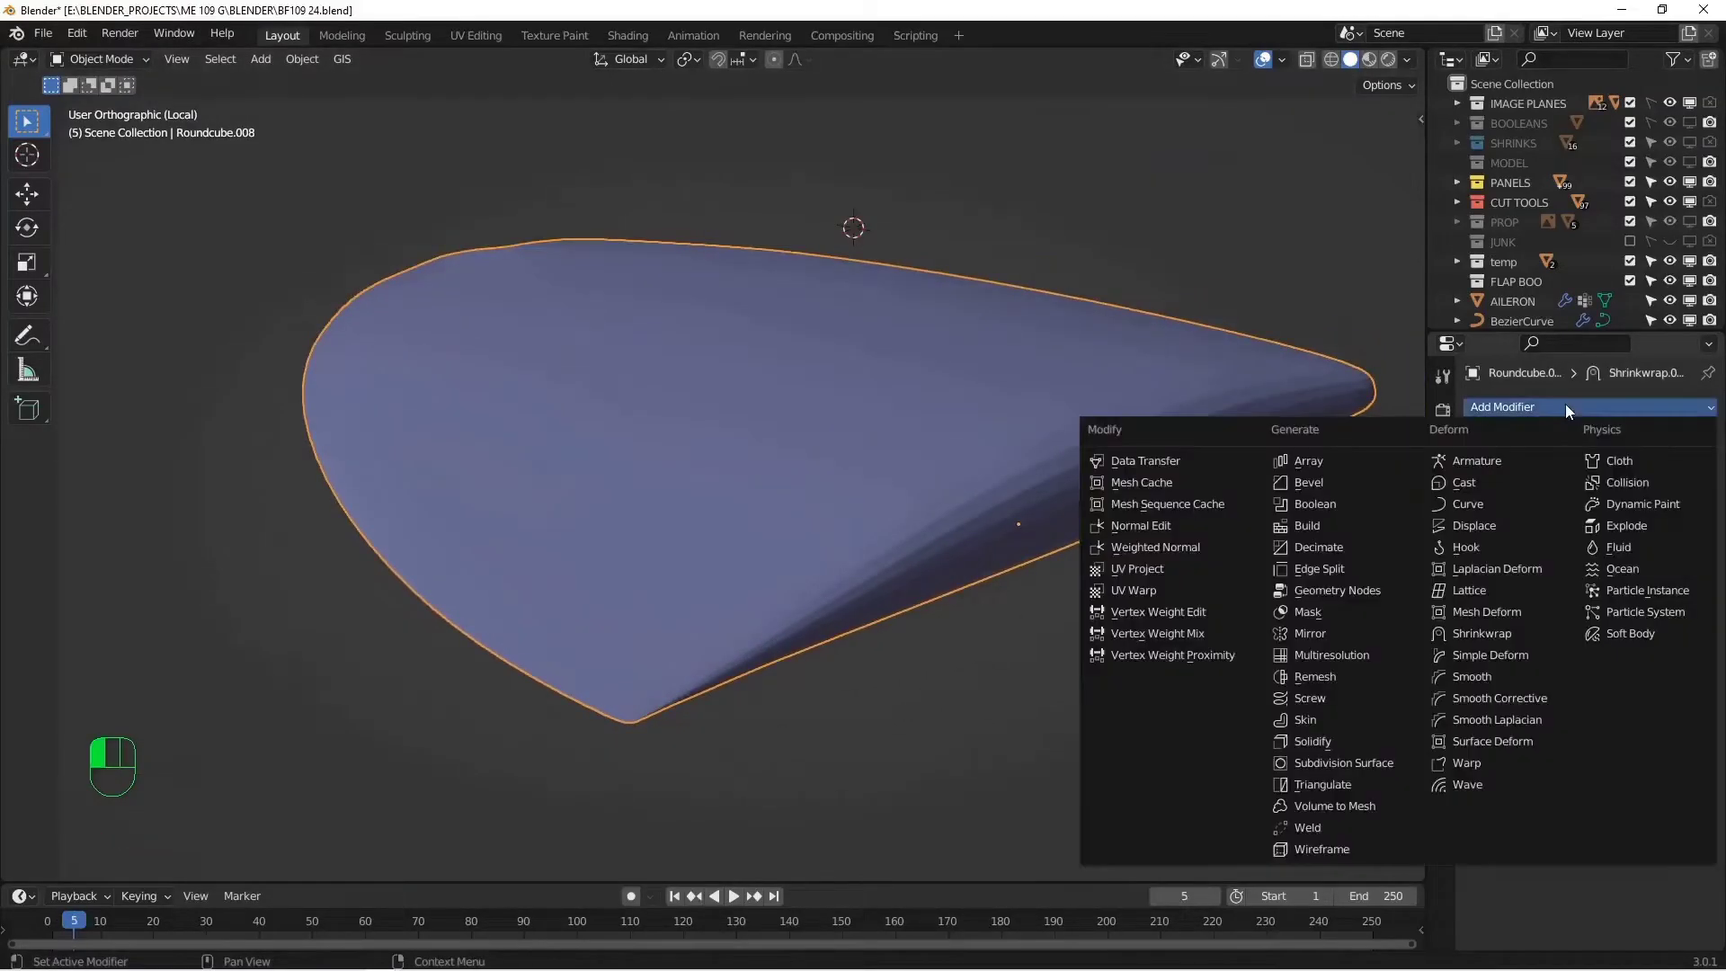
{"action": "left_click", "coordinate": [1484, 633]}
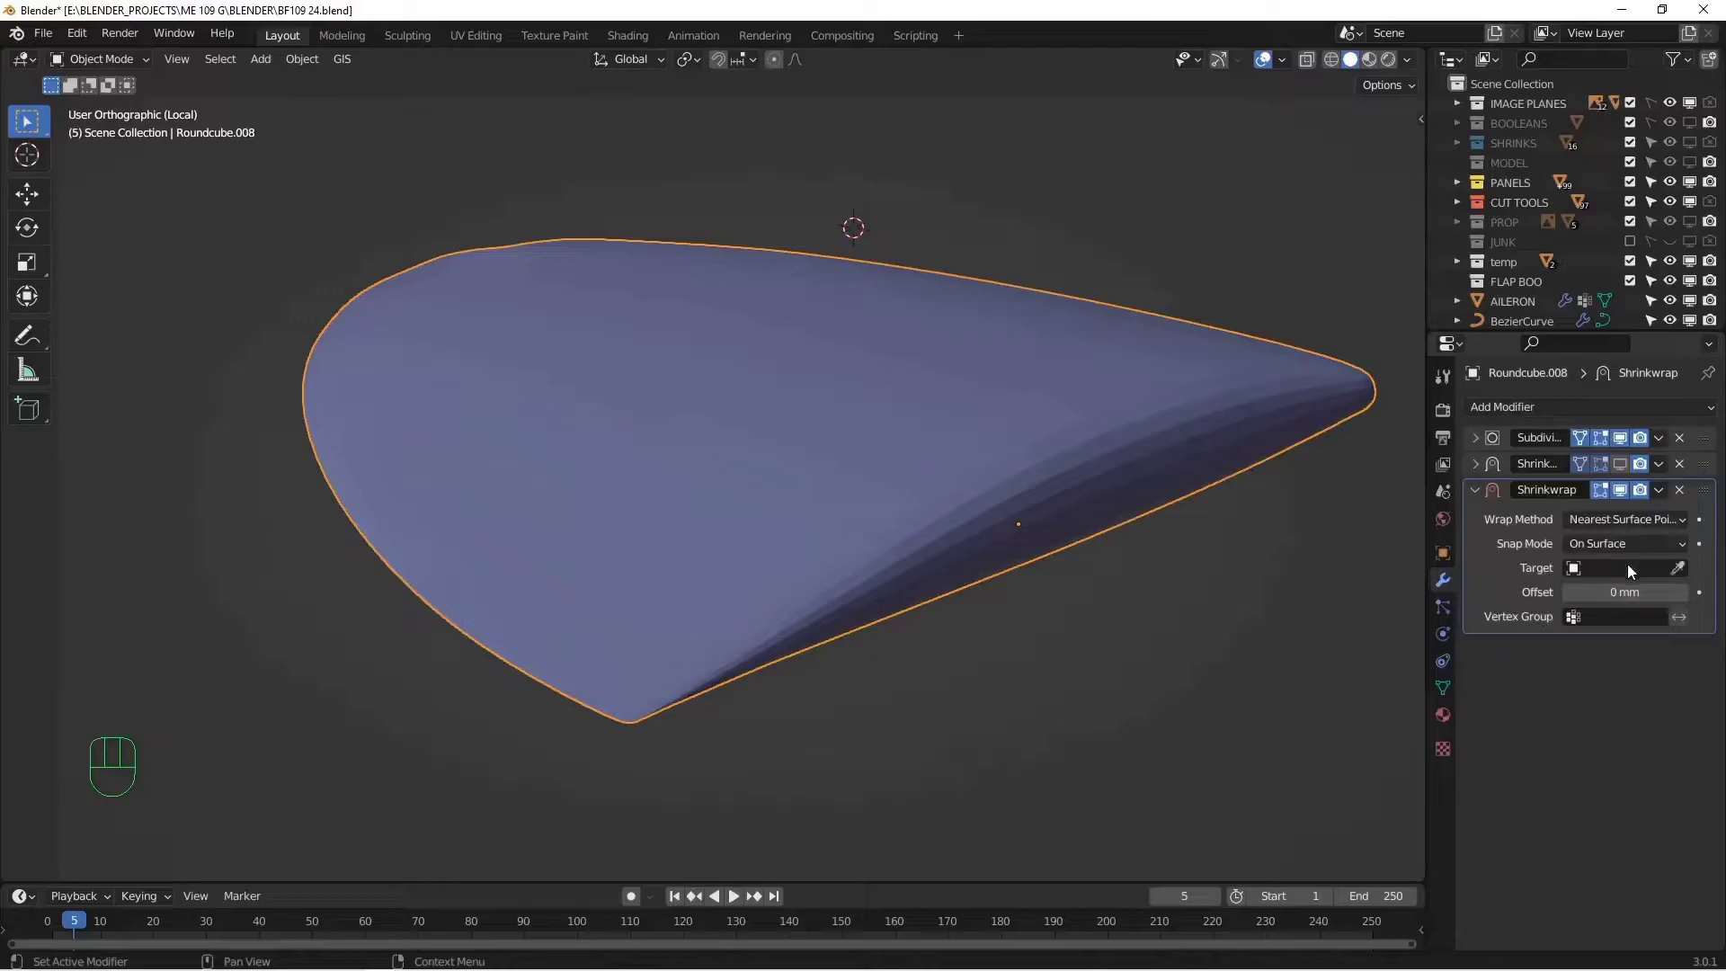
{"action": "key", "text": "KP_Divide"}
{"action": "mouse_move", "coordinate": [1091, 549]}
{"action": "middle_mouse_down", "text": "alt"}
{"action": "mouse_move", "coordinate": [1048, 507]}
{"action": "mouse_move", "coordinate": [1079, 531]}
{"action": "middle_mouse_up", "text": "alt"}
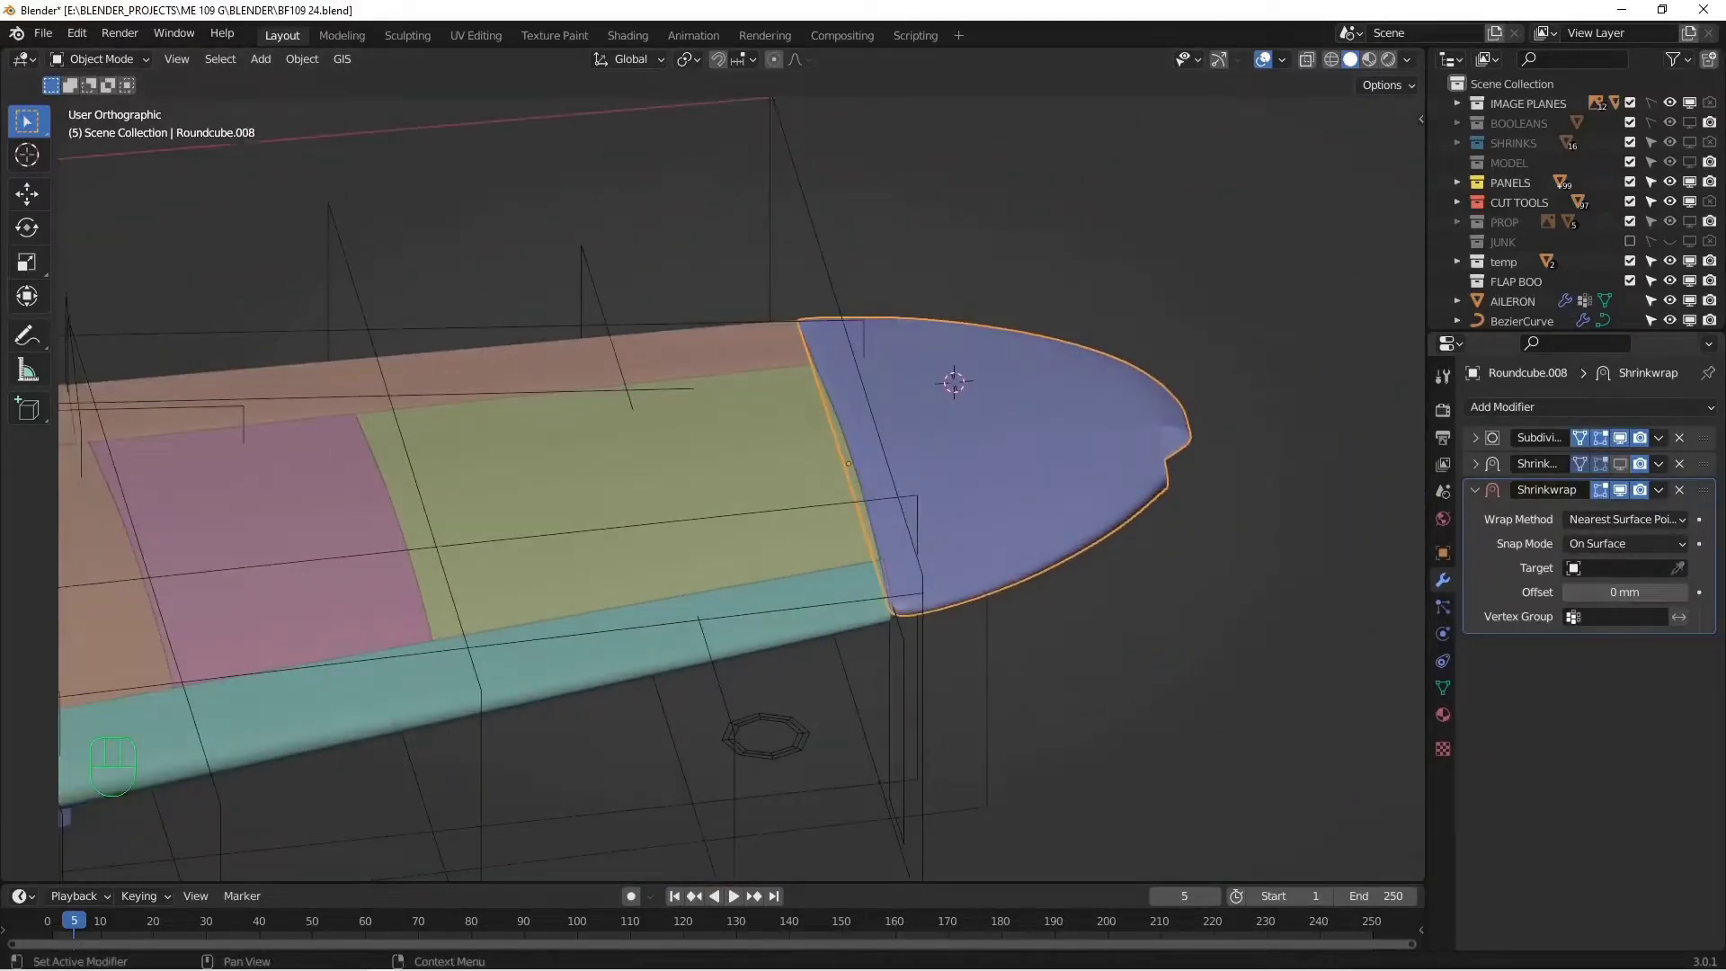
{"action": "left_click", "coordinate": [1618, 617]}
{"action": "left_click", "coordinate": [1609, 646]}
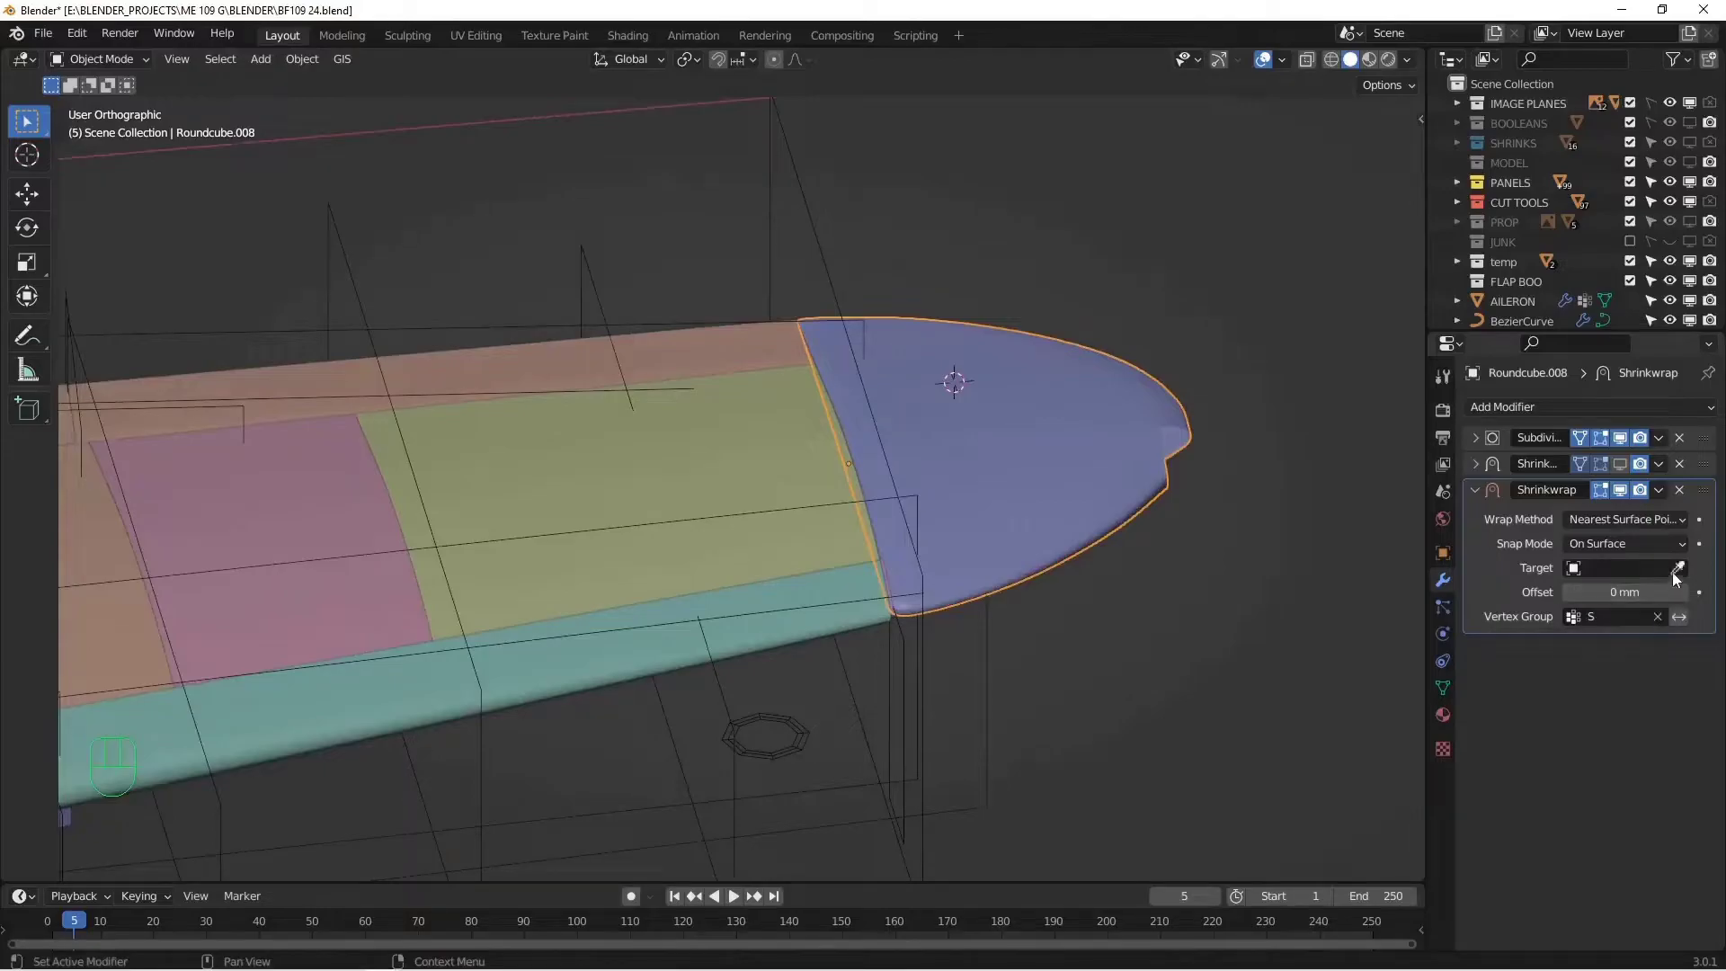
{"action": "left_click", "coordinate": [805, 165]}
{"action": "middle_click_drag", "start_coordinate": [805, 189], "coordinate": [1199, 533], "text": "alt"}
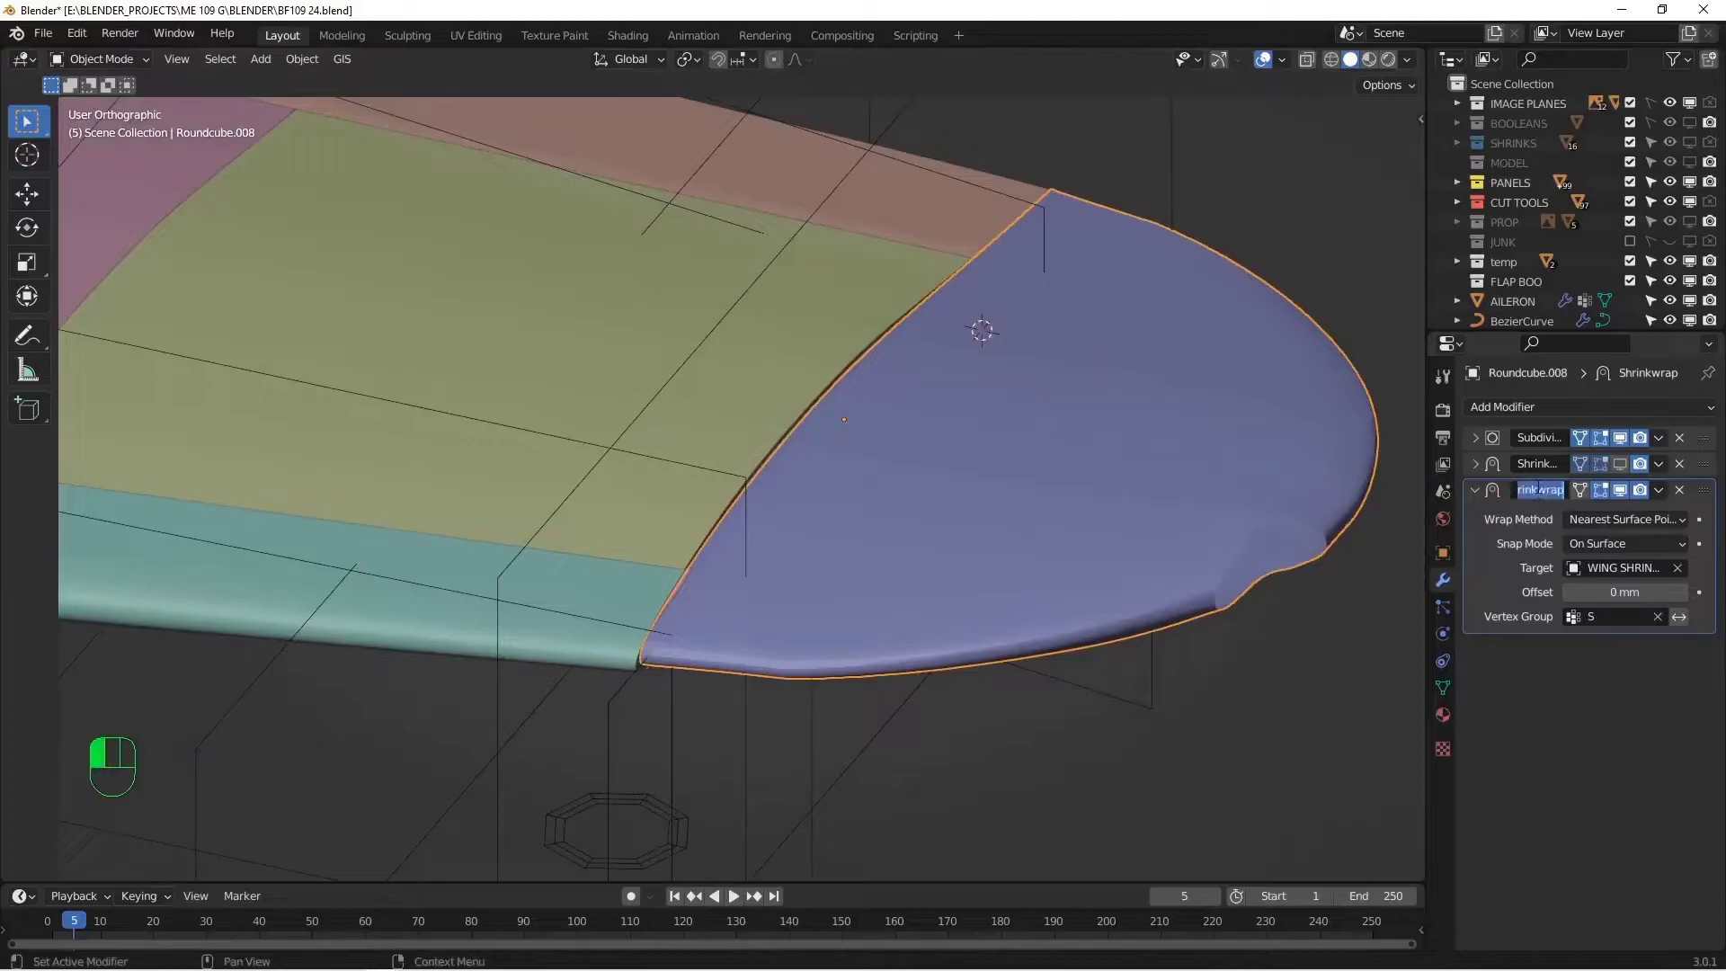
- Rename the new Shrinkwrap modifier and vertex group S to IB, and assign group IB to that modifier
{"action": "left_click", "coordinate": [1443, 688]}
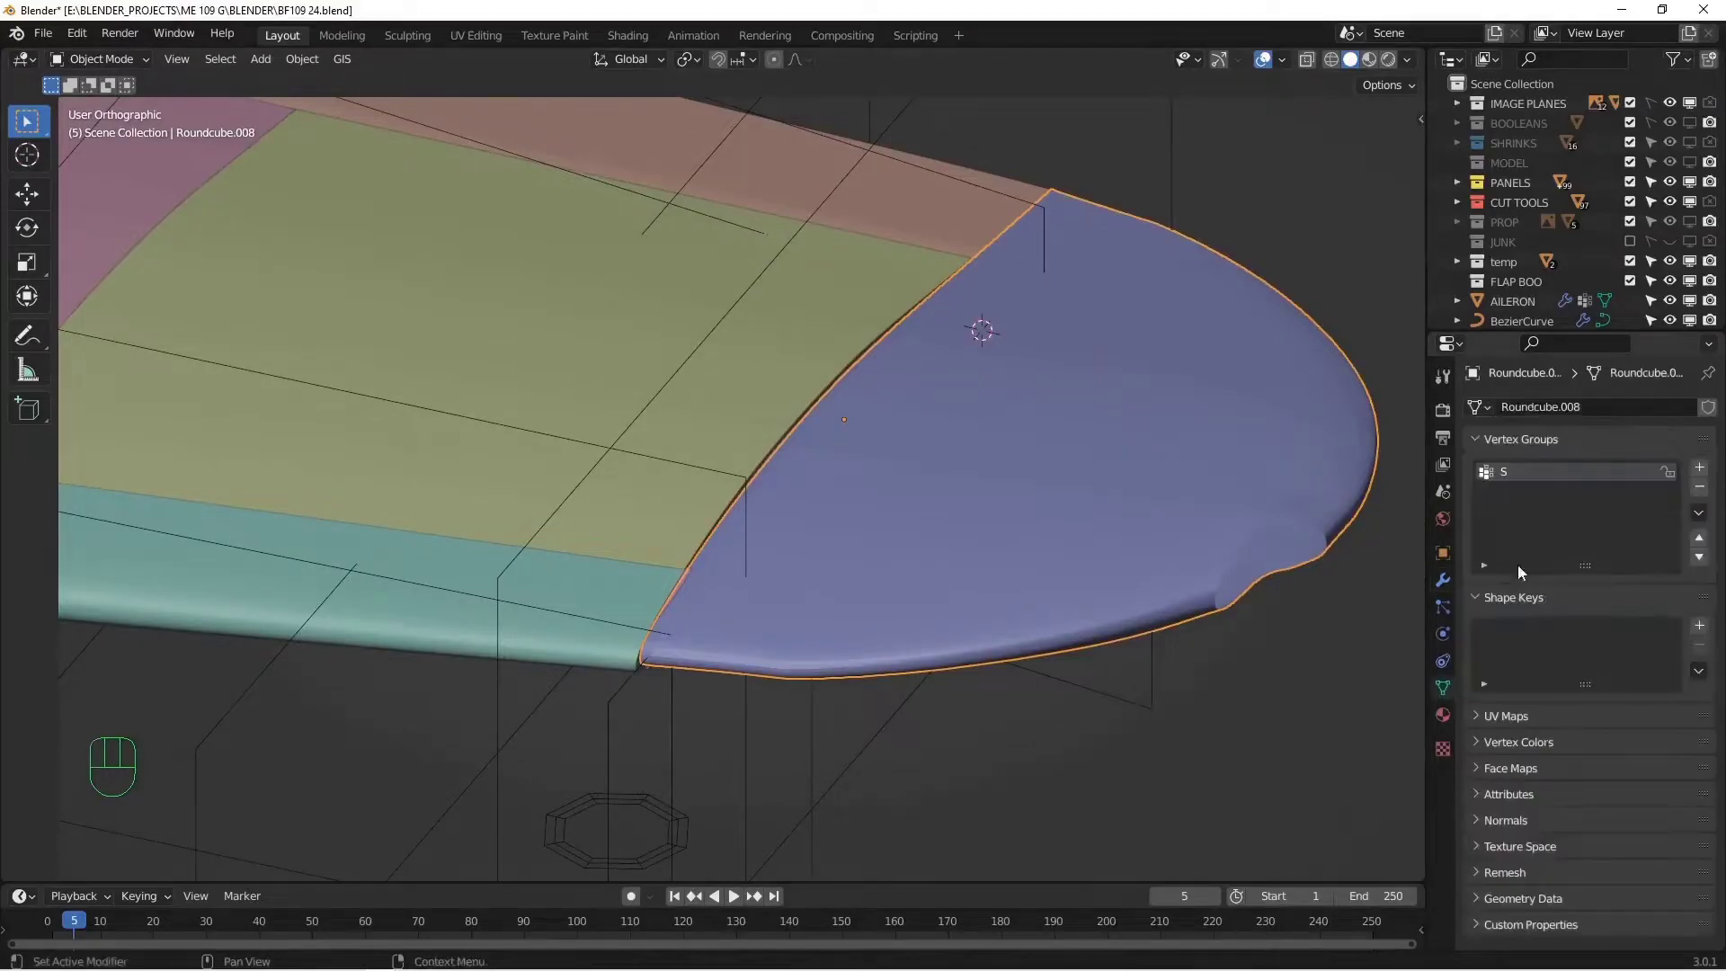
{"action": "key", "text": "Return"}
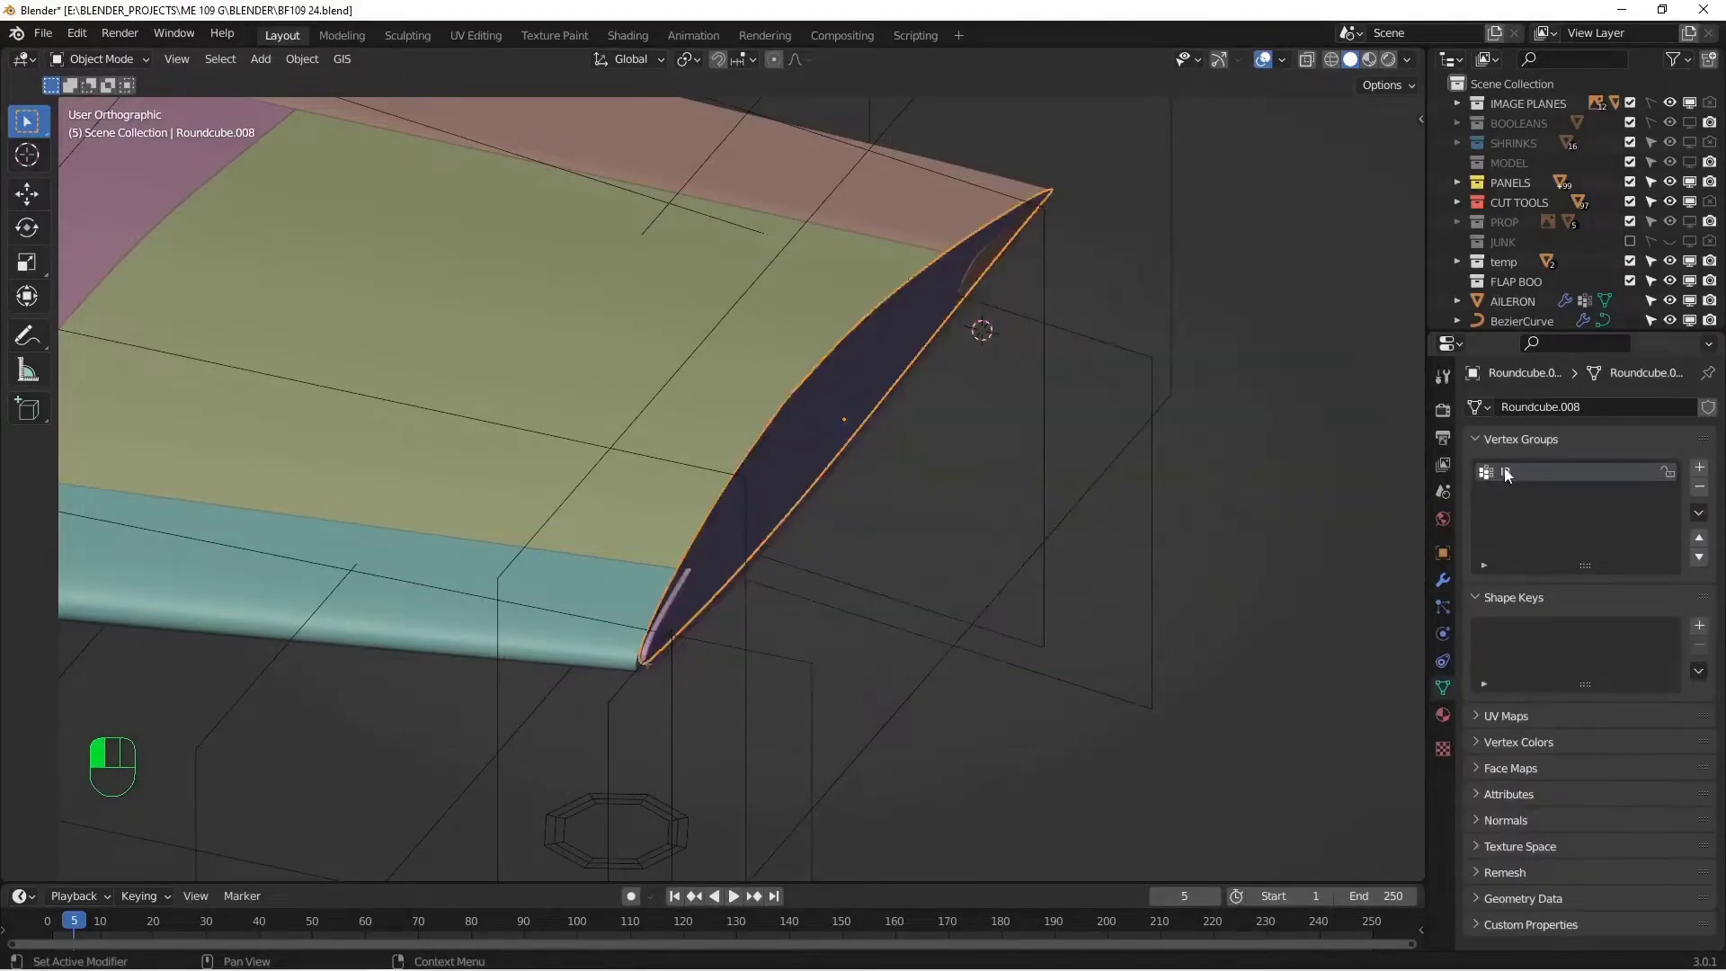
{"action": "left_click", "coordinate": [1444, 580]}
{"action": "left_click", "coordinate": [1609, 617]}
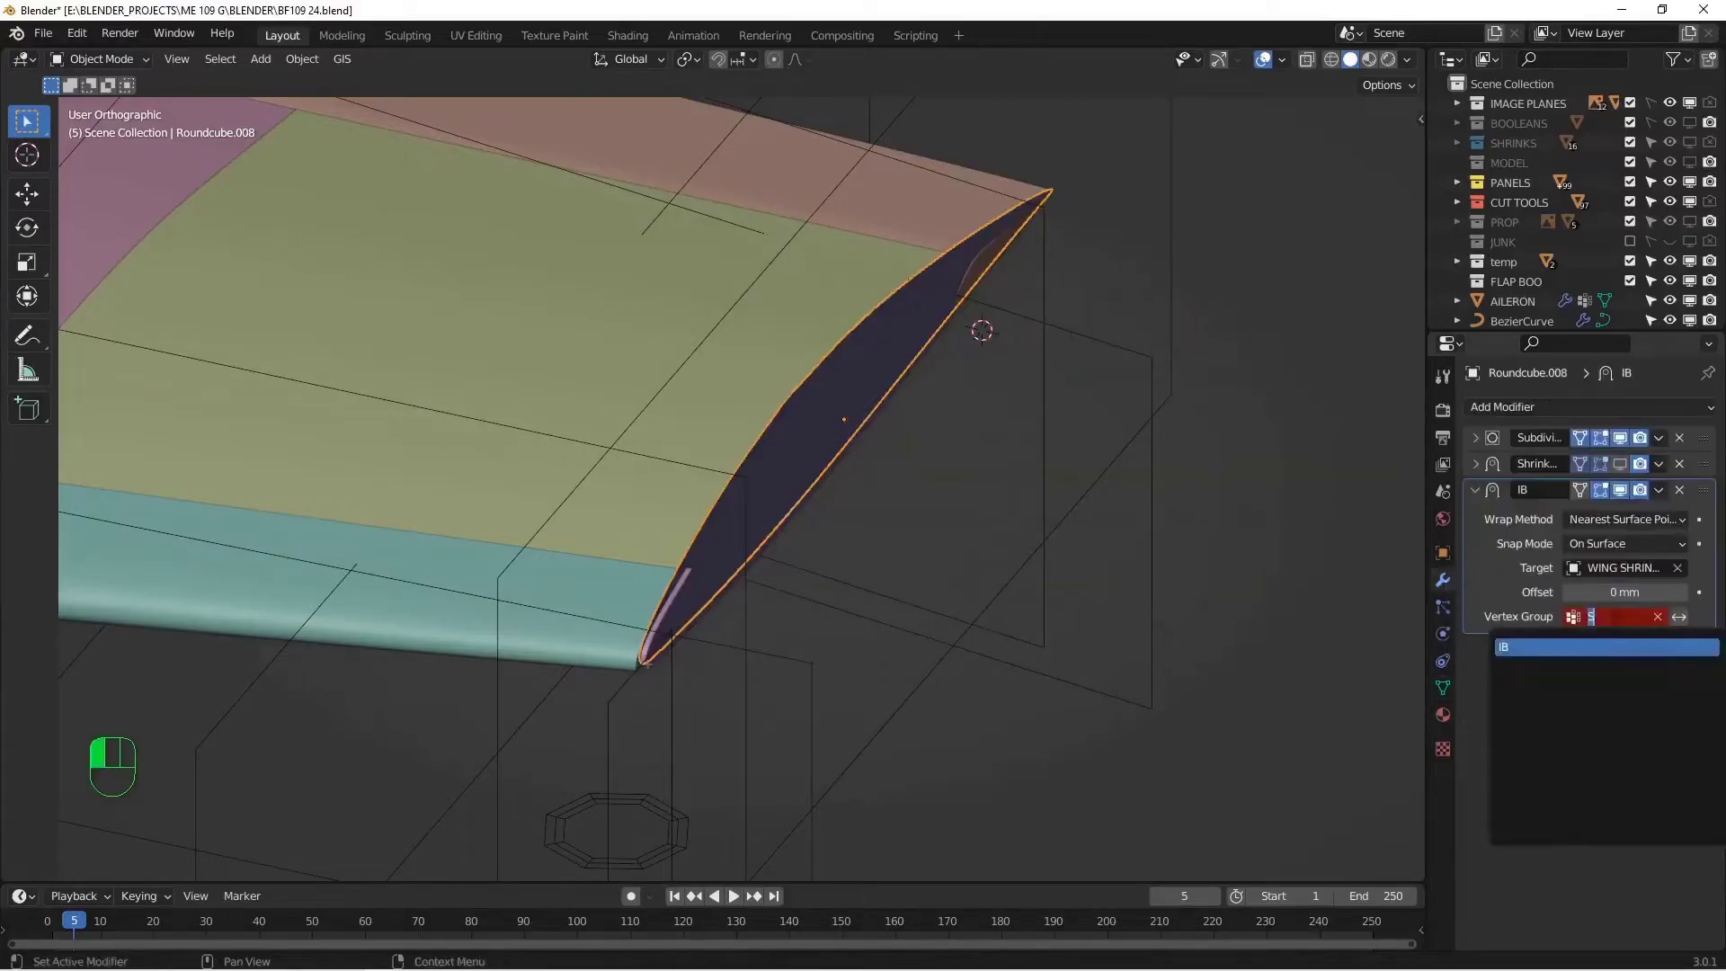
{"action": "left_click", "coordinate": [1536, 647]}
- Move the IB modifier to the start of the modifier stack and turn on the other Shrinkwrap's viewport display
{"action": "scroll", "coordinate": [1138, 457], "scroll_direction": "down", "scroll_amount": 1}
{"action": "left_click_drag", "start_coordinate": [1125, 455], "coordinate": [1099, 462], "text": "alt"}
{"action": "scroll", "coordinate": [1098, 462], "scroll_direction": "up", "scroll_amount": 2}
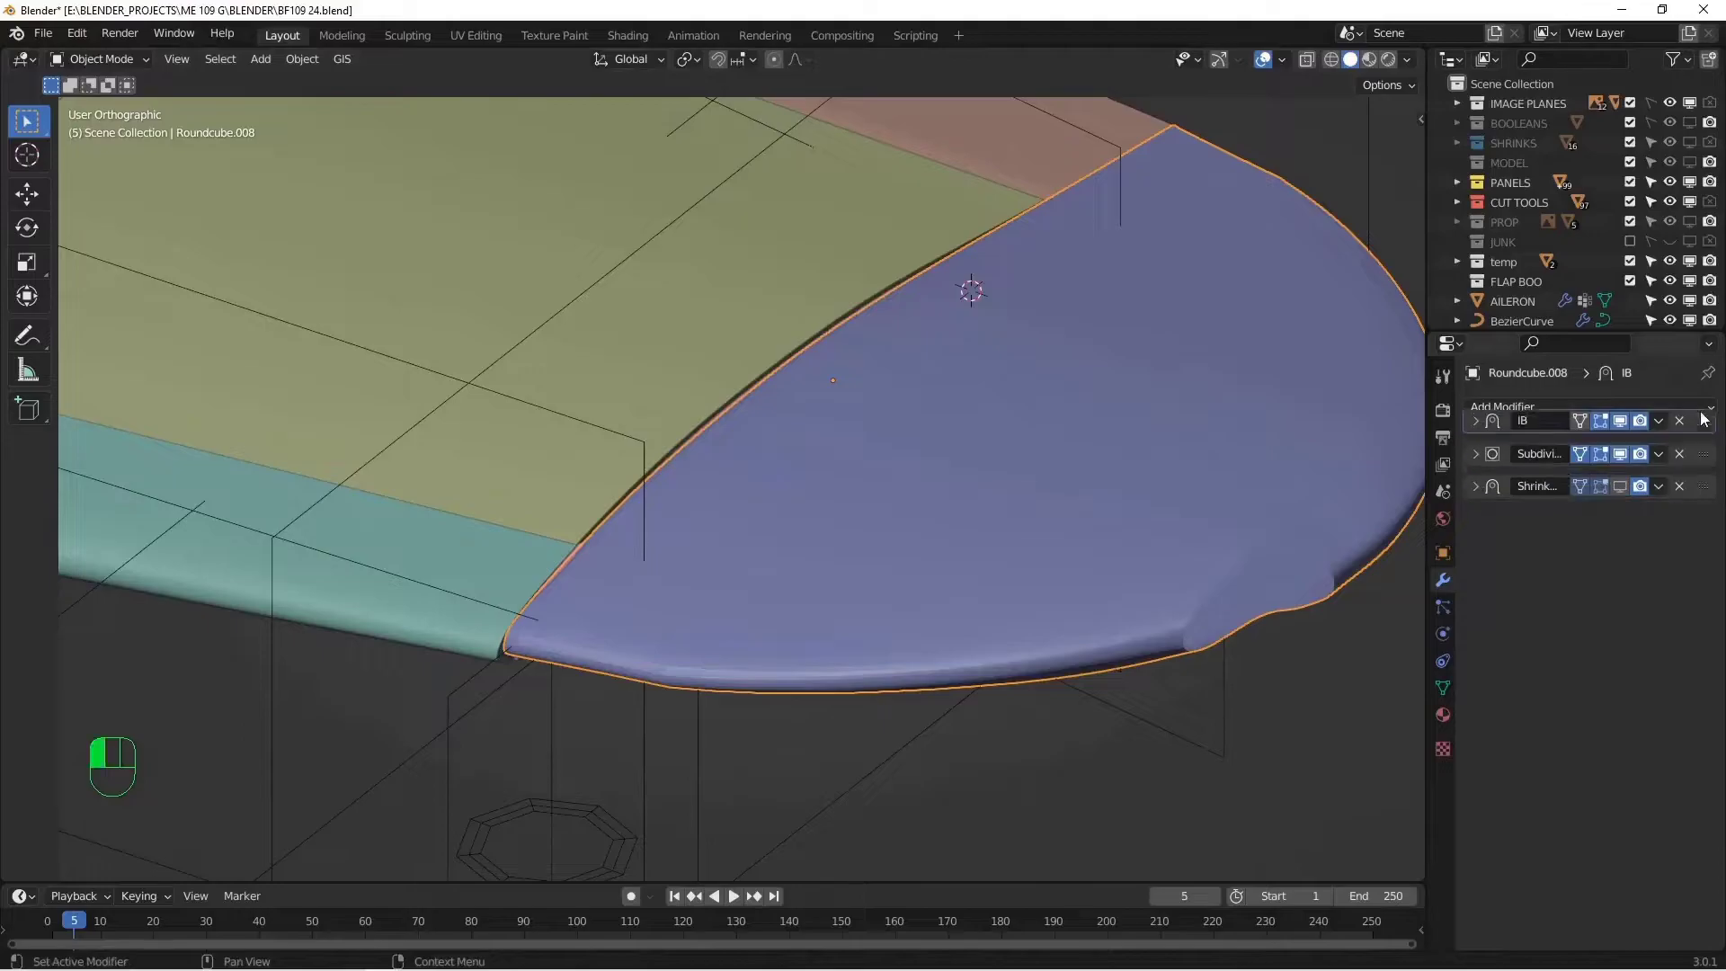
{"action": "middle_click_drag", "start_coordinate": [1343, 459], "coordinate": [1106, 435], "text": "alt"}
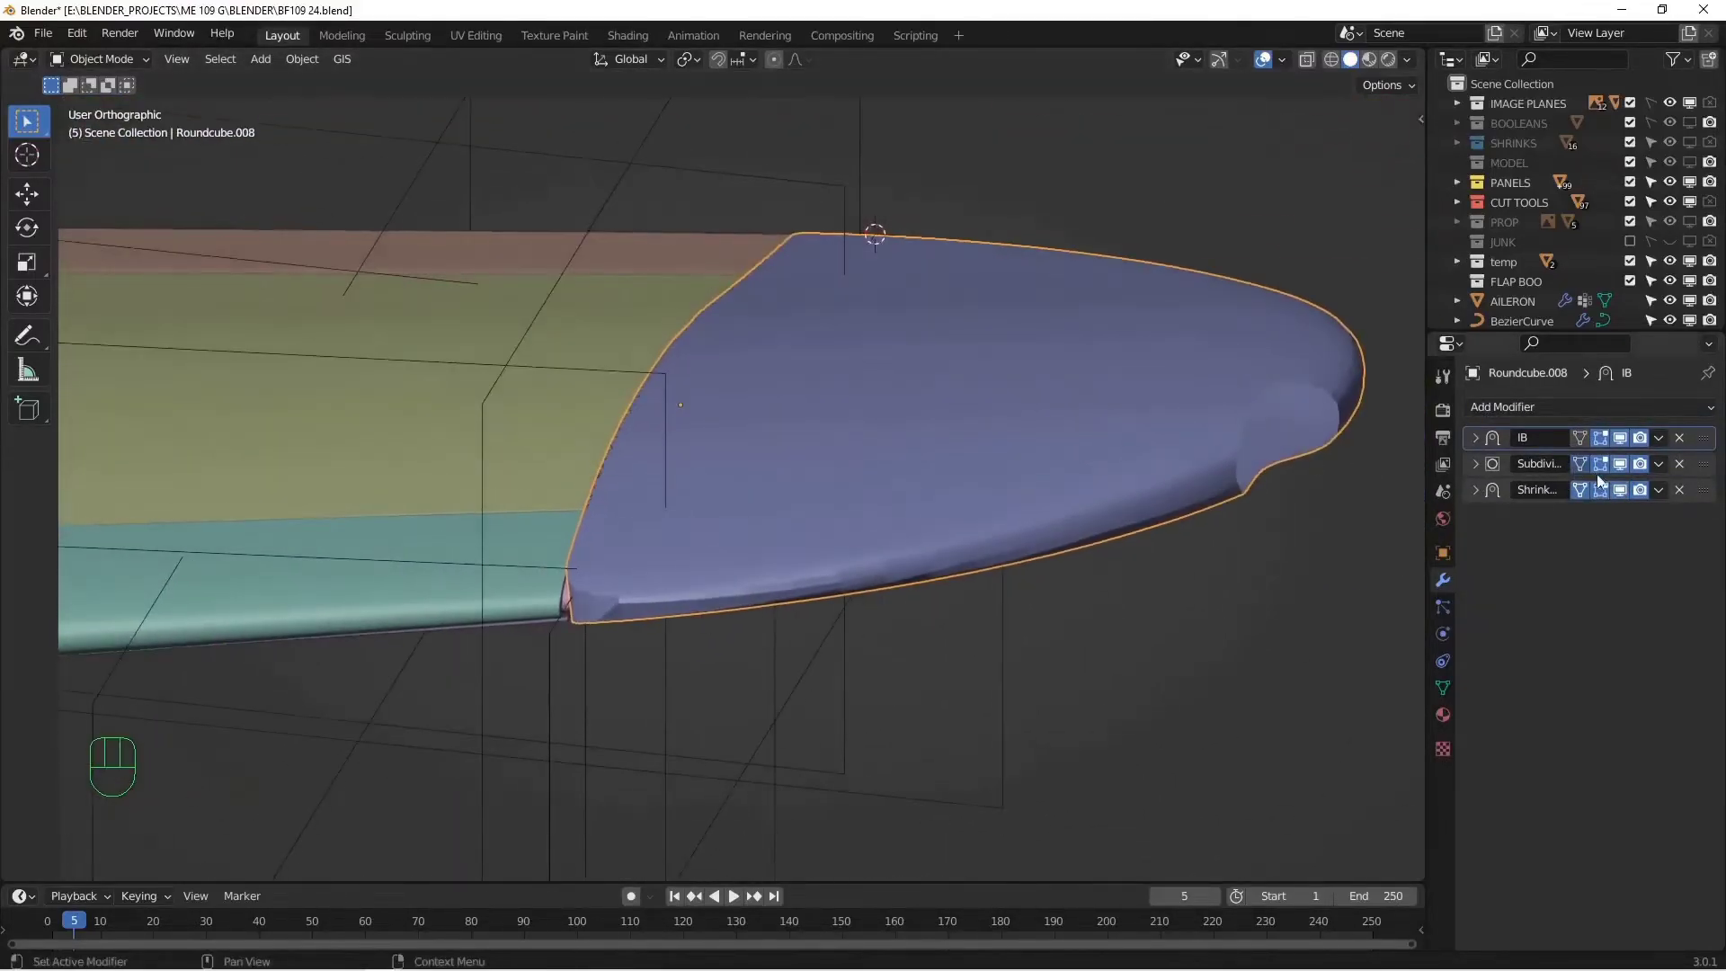
{"action": "left_click", "coordinate": [1620, 489]}
- Examine the wing tip's root leading corner in the mesh with the final Shrinkwrap switched off and on
{"action": "middle_click_drag", "start_coordinate": [1071, 504], "coordinate": [1079, 450], "text": "alt"}
{"action": "key", "text": "Tab"}
{"action": "middle_click_drag", "start_coordinate": [1079, 450], "coordinate": [936, 339], "text": "alt+shift"}
{"action": "scroll", "coordinate": [936, 339], "scroll_direction": "up", "scroll_amount": 3}
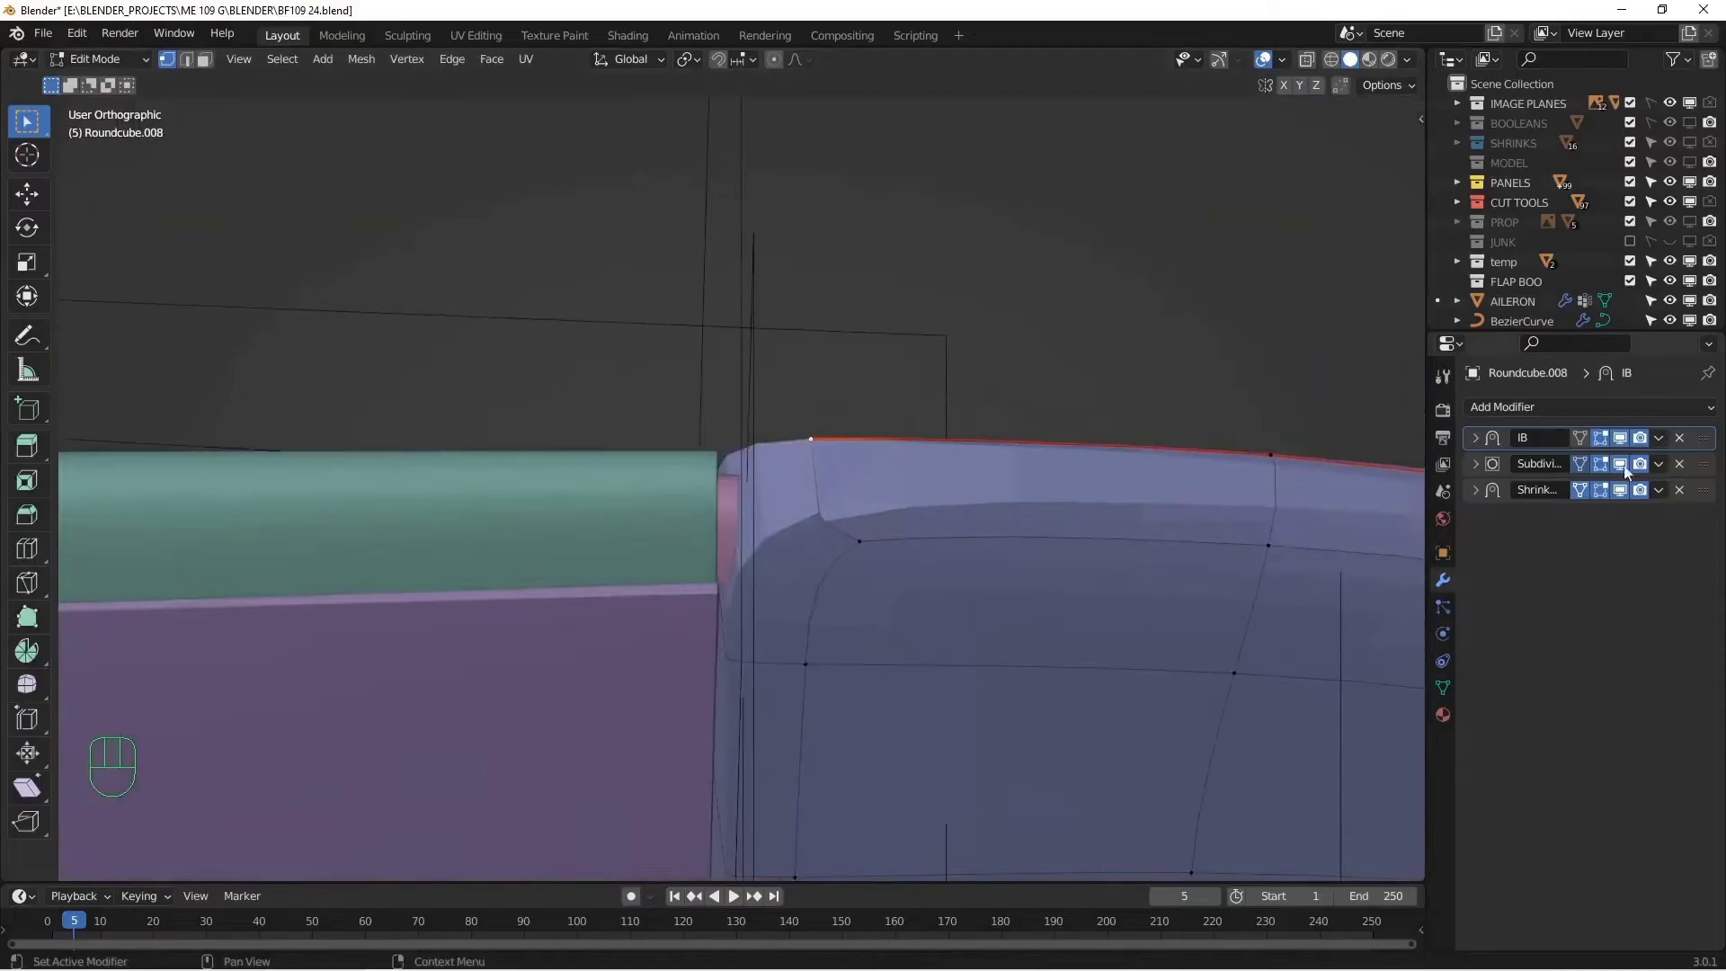
{"action": "left_click", "coordinate": [1621, 491]}
{"action": "left_click", "coordinate": [1621, 494]}
{"action": "middle_click_drag", "start_coordinate": [1205, 557], "coordinate": [1259, 481], "text": "alt"}
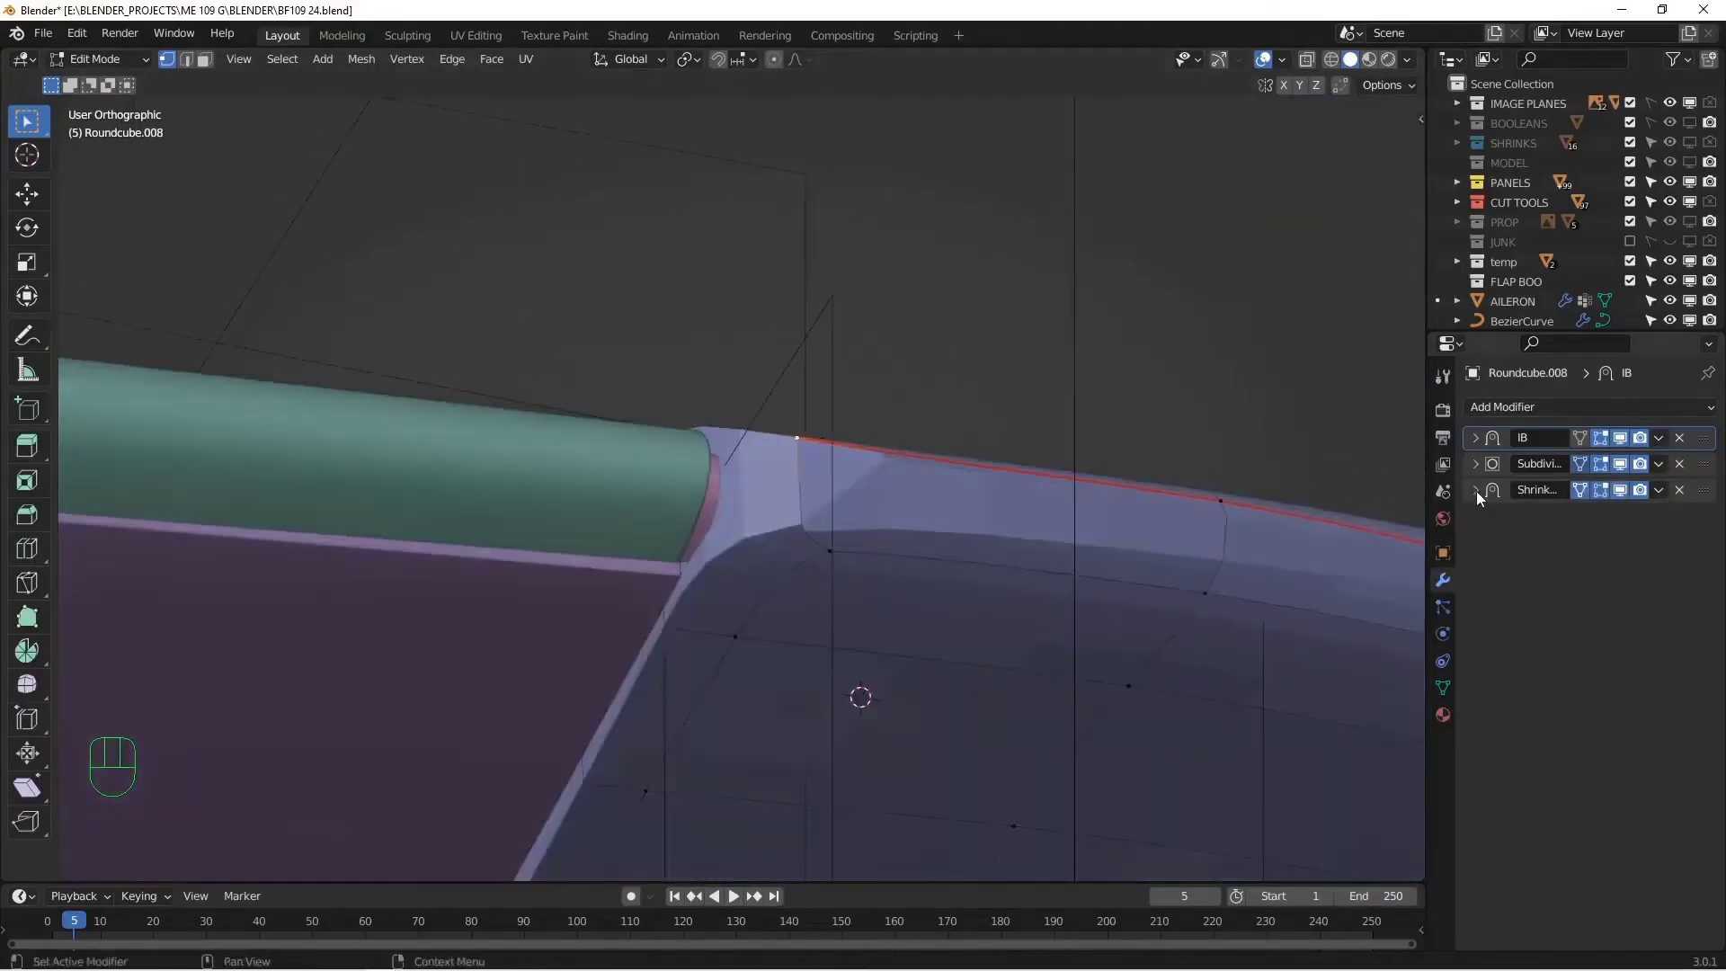
- Isolate the wing tip and limit its final Shrinkwrap to the inverted vertex group IB
{"action": "key", "text": "Tab"}
{"action": "key", "text": "KP_Divide"}
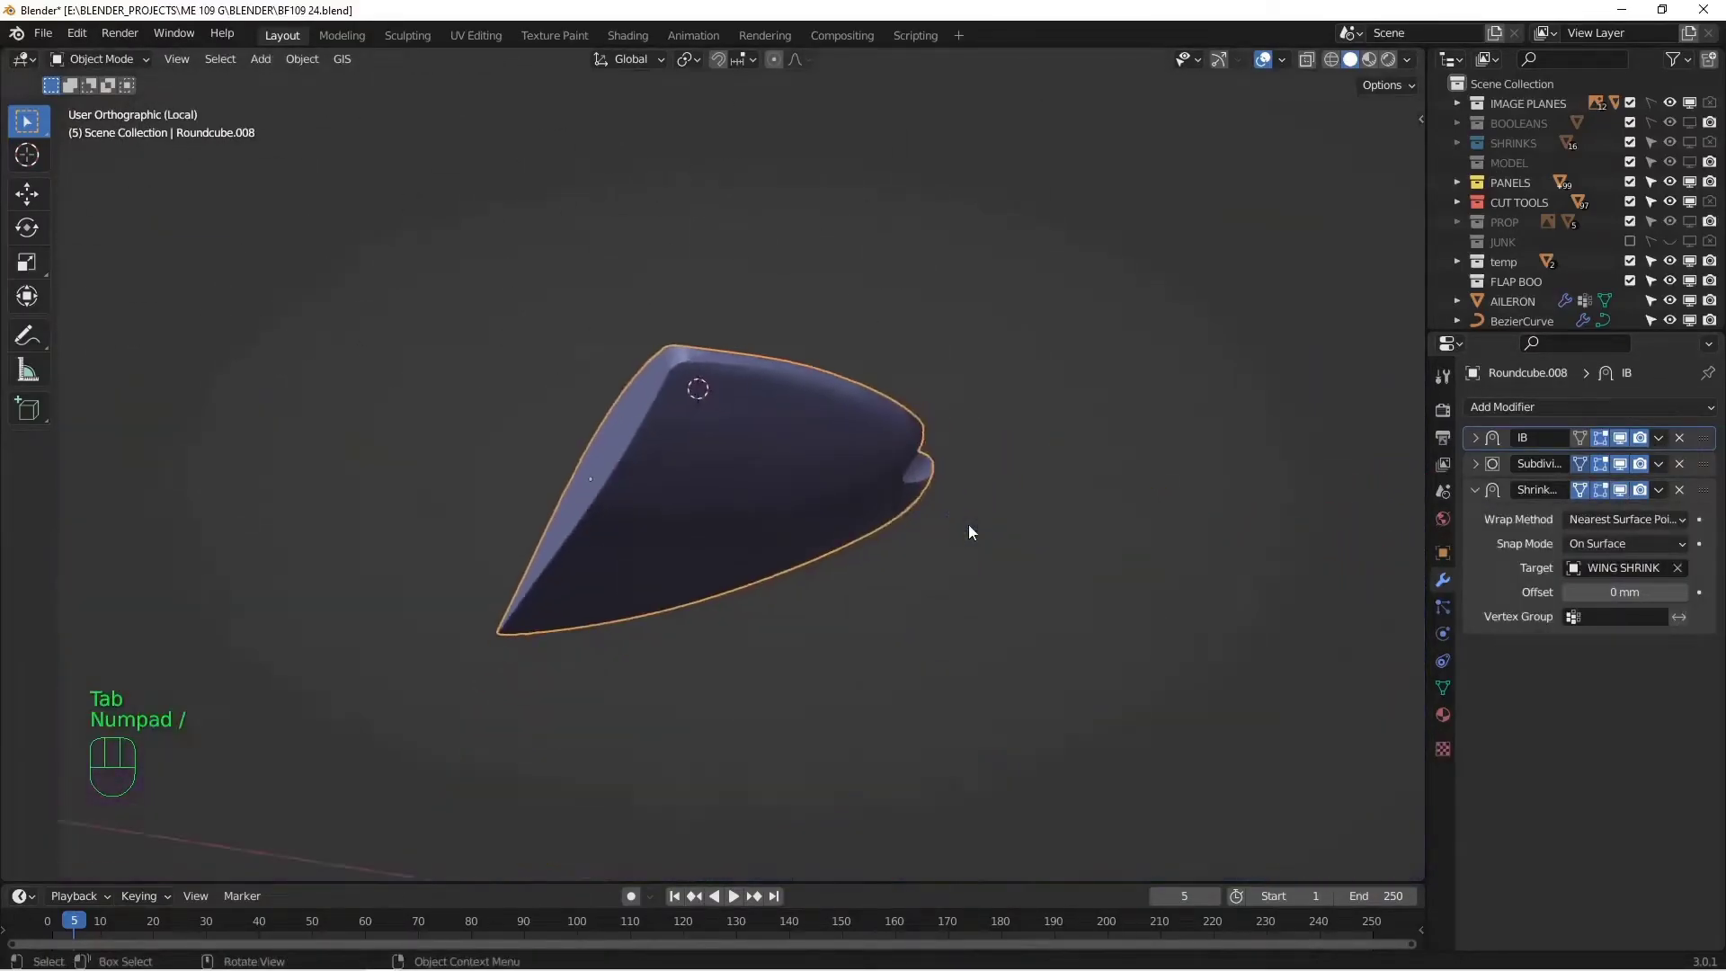
{"action": "middle_click_drag", "start_coordinate": [968, 525], "coordinate": [820, 520], "text": "alt"}
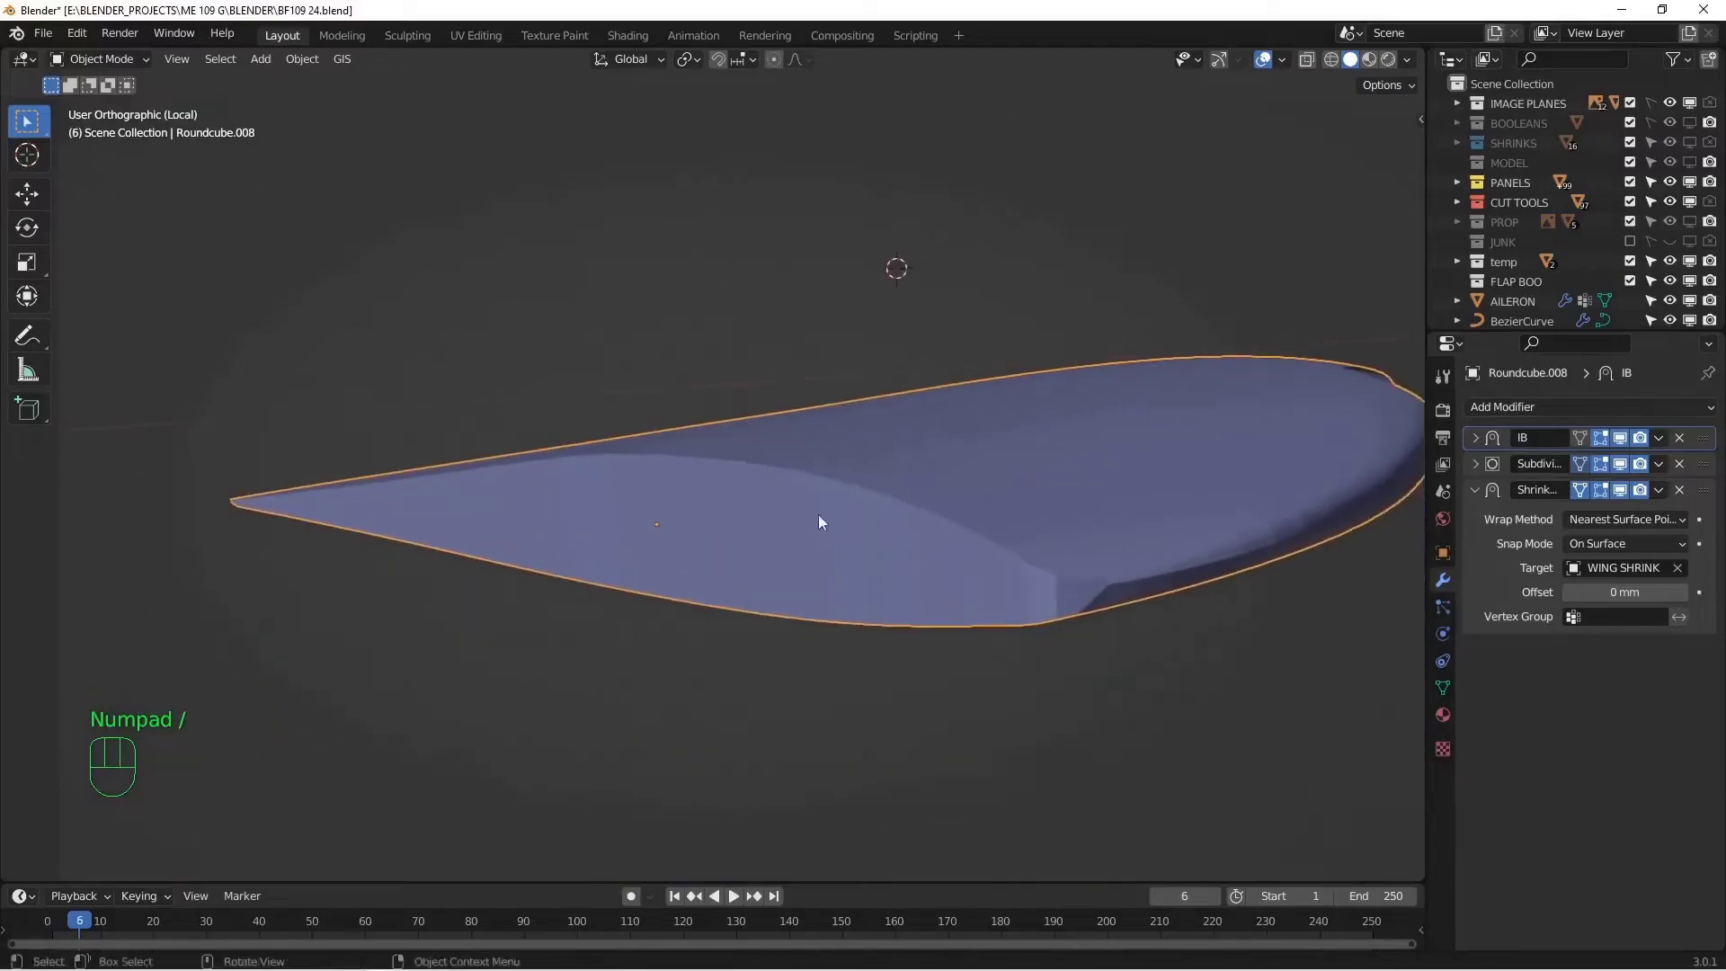
{"action": "left_click", "coordinate": [1623, 617]}
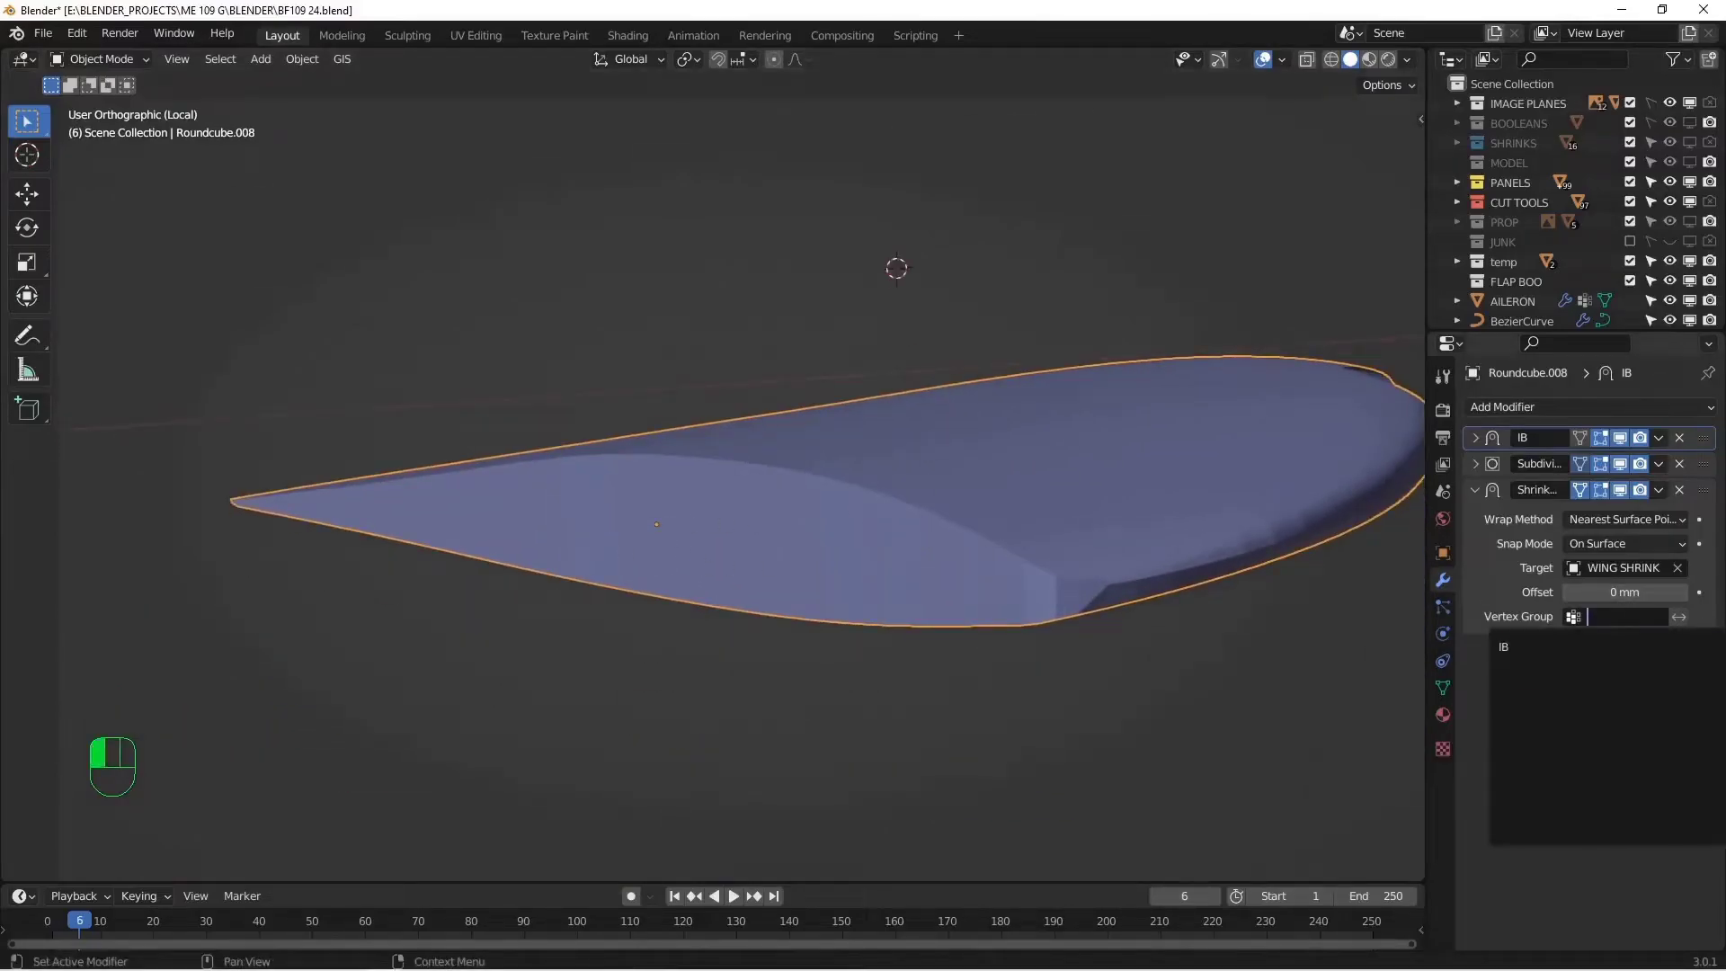
{"action": "left_click", "coordinate": [1528, 647]}
{"action": "left_click", "coordinate": [1678, 618]}
{"action": "middle_click_drag", "start_coordinate": [1158, 543], "coordinate": [1033, 570], "text": "alt"}
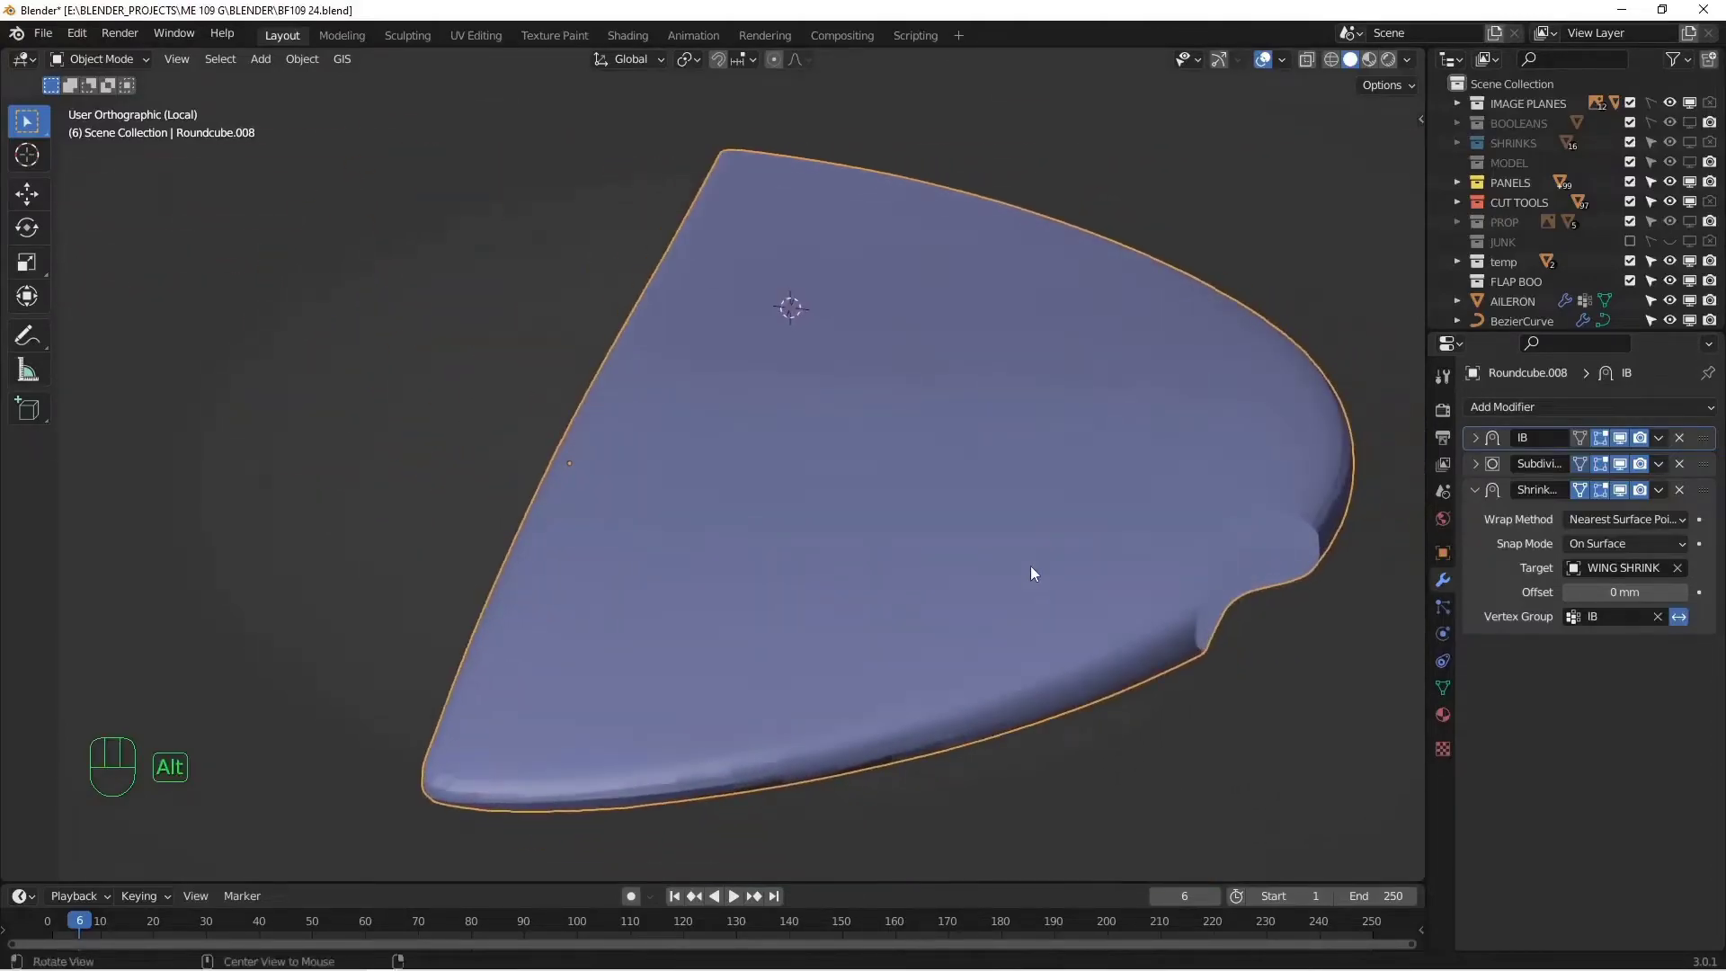
- Bring back the rest of the wing and shade the wing tip smooth
{"action": "key", "text": "KP_Divide"}
{"action": "middle_click_drag", "start_coordinate": [1079, 480], "coordinate": [998, 603], "text": "alt"}
{"action": "middle_click_drag", "start_coordinate": [999, 602], "coordinate": [971, 413], "text": "alt+shift"}
{"action": "middle_click_drag", "start_coordinate": [971, 414], "coordinate": [1043, 531], "text": "alt"}
{"action": "middle_click_drag", "start_coordinate": [1043, 531], "coordinate": [1034, 482], "text": "alt+shift"}
{"action": "right_click", "coordinate": [1178, 483]}
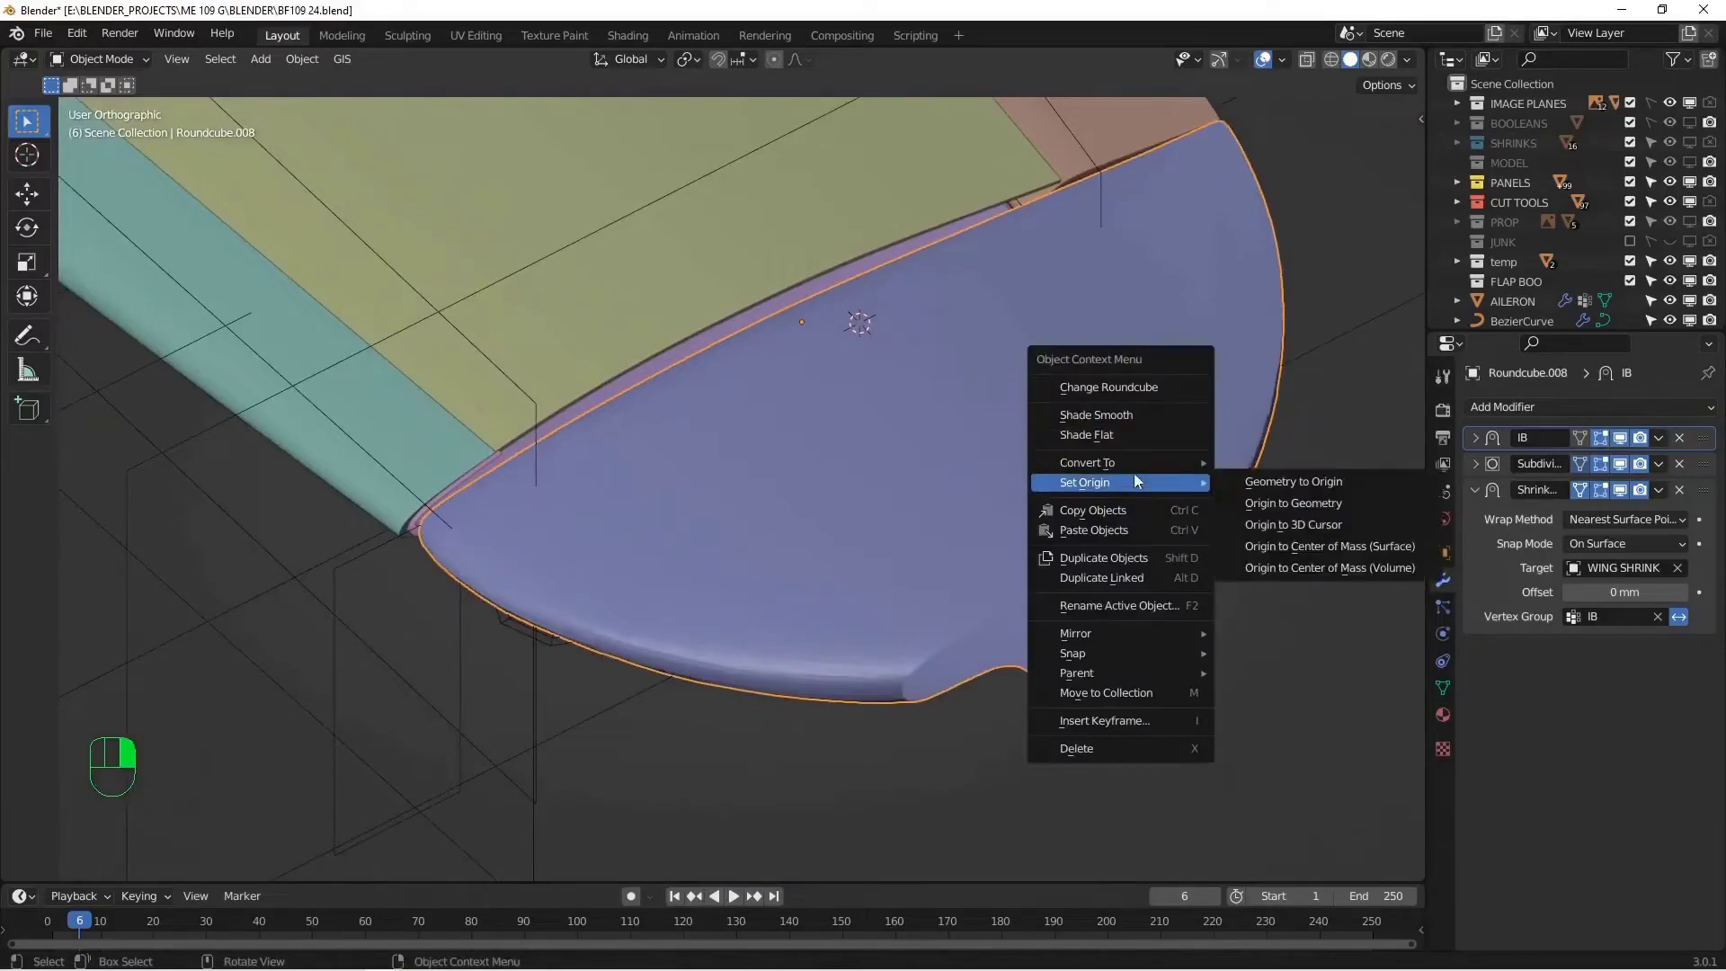
{"action": "left_click", "coordinate": [1136, 419]}
{"action": "middle_click_drag", "start_coordinate": [1137, 419], "coordinate": [1151, 322], "text": "alt+shift"}
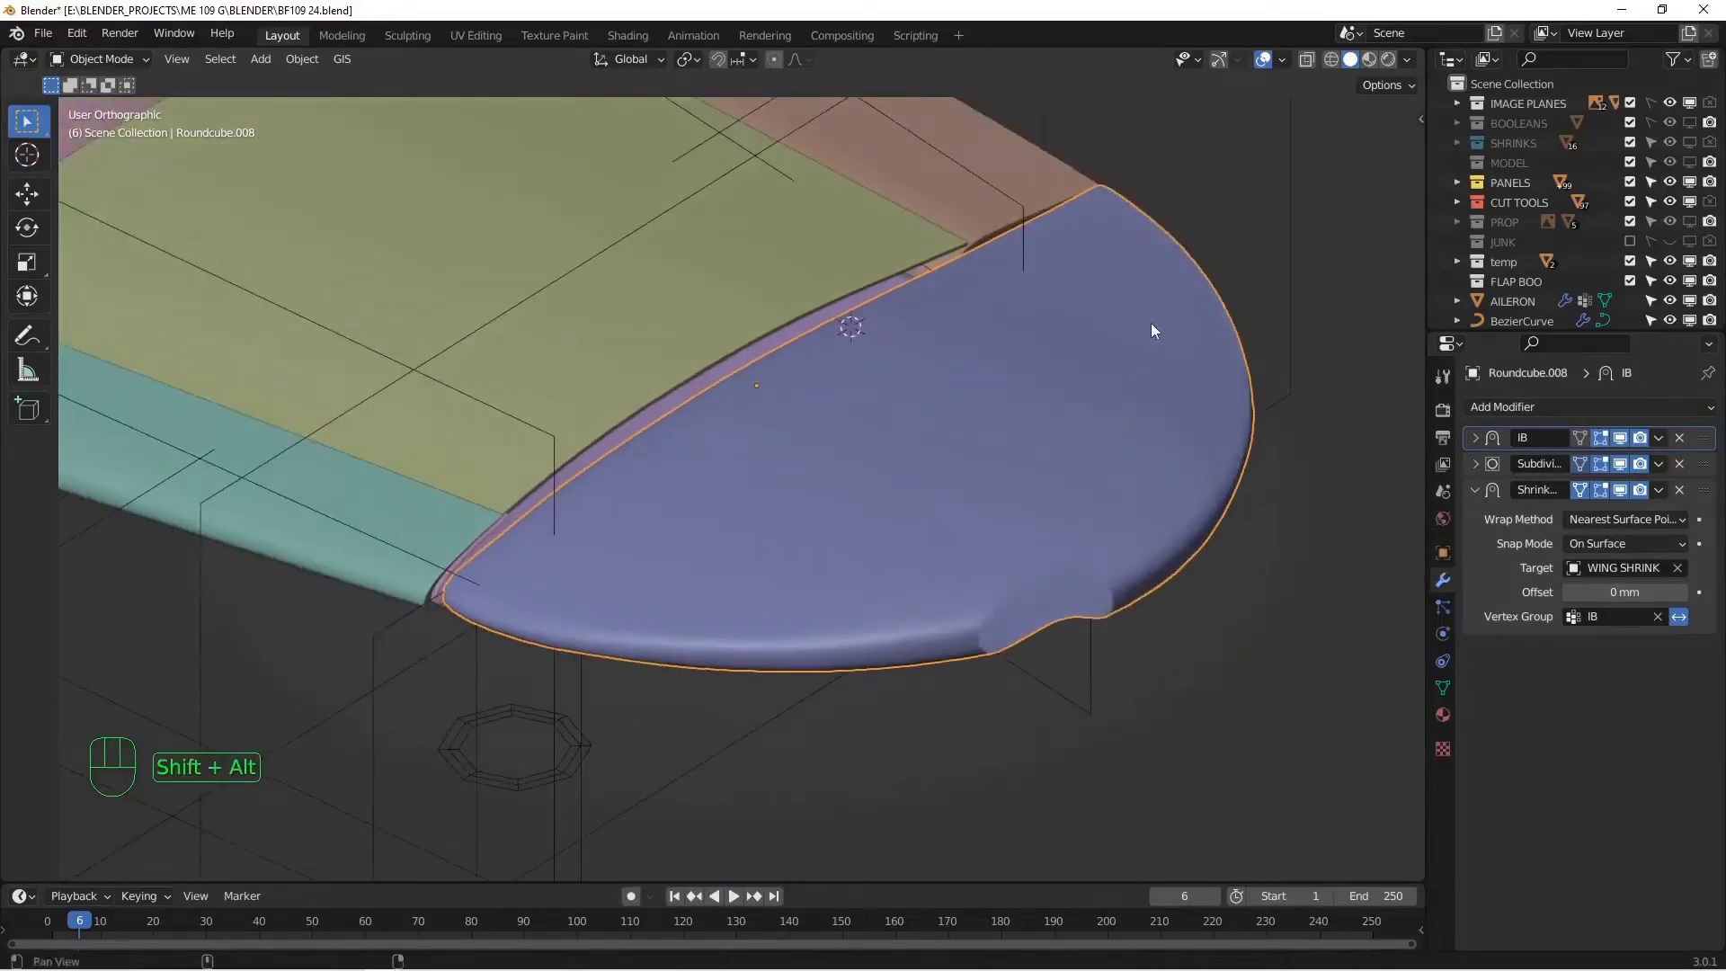
- Set the viewport colour to Material and check the wing surface under a glossy red MatCap before returning to Studio lighting
{"action": "left_click", "coordinate": [1408, 60]}
{"action": "left_click", "coordinate": [1356, 311]}
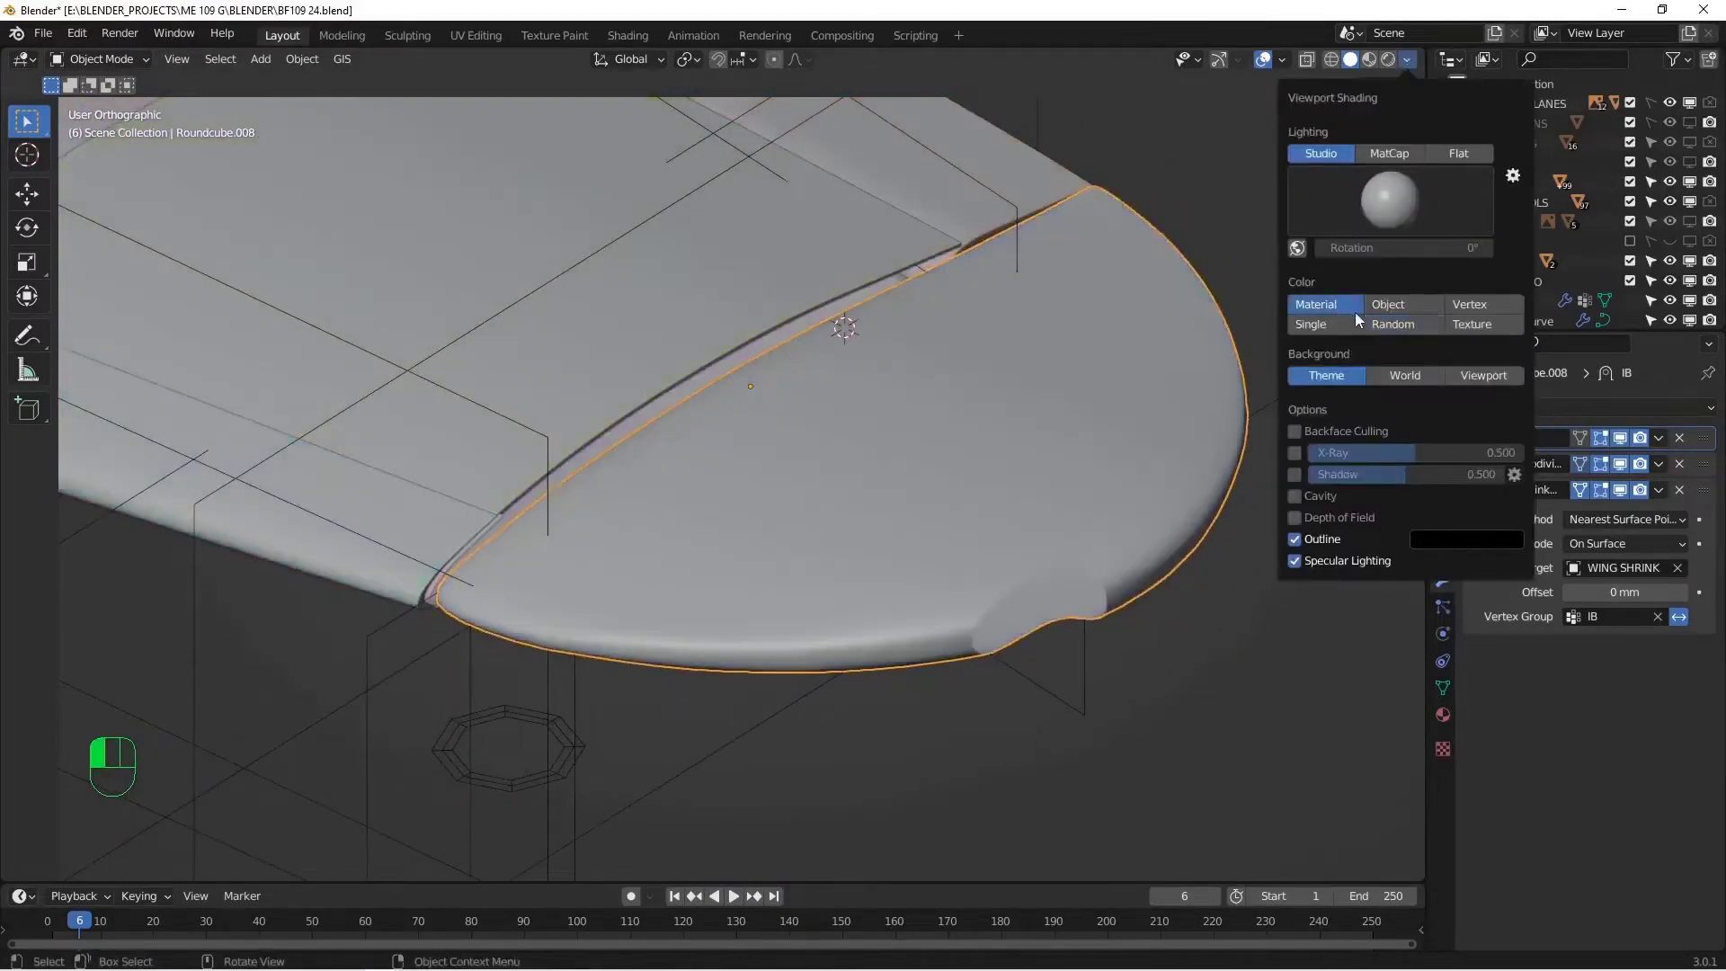
{"action": "left_click", "coordinate": [1482, 151]}
{"action": "left_click", "coordinate": [1417, 149]}
{"action": "left_click", "coordinate": [1410, 210]}
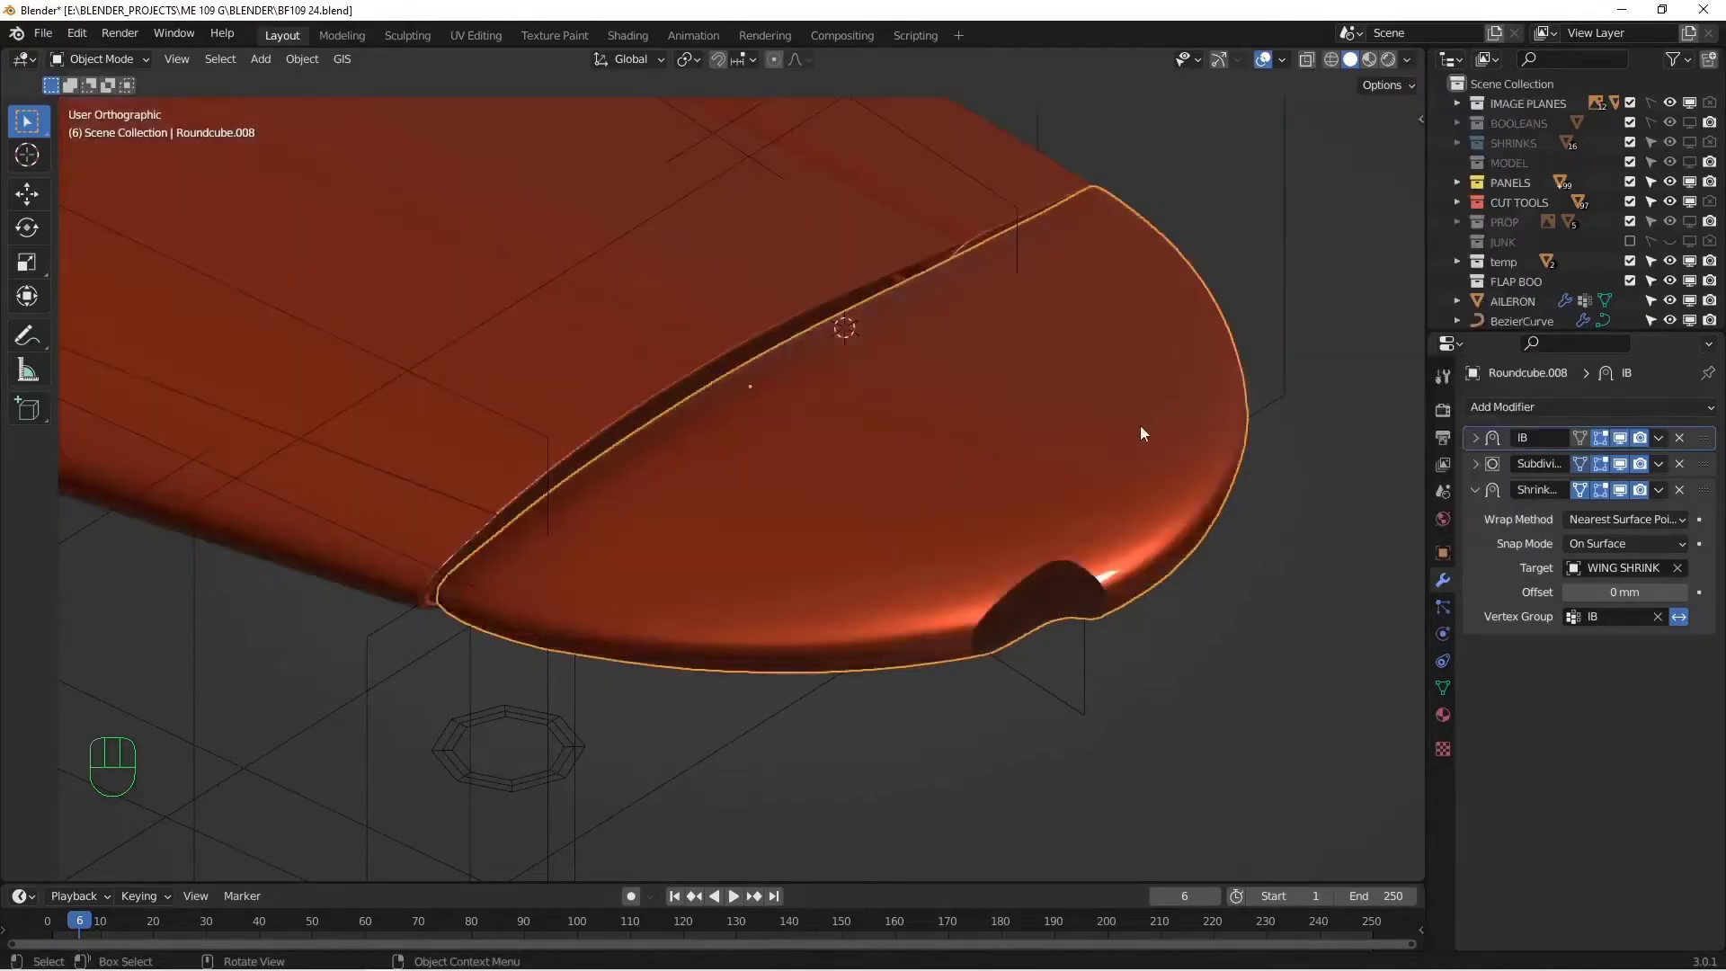
{"action": "mouse_move", "coordinate": [1141, 424]}
{"action": "middle_mouse_down", "text": "alt"}
{"action": "mouse_move", "coordinate": [1140, 528]}
{"action": "mouse_move", "coordinate": [1241, 489]}
{"action": "mouse_move", "coordinate": [1173, 158]}
{"action": "mouse_move", "coordinate": [1187, 347]}
{"action": "mouse_move", "coordinate": [1241, 225]}
{"action": "middle_mouse_up", "text": "alt"}
{"action": "left_click", "coordinate": [1407, 60]}
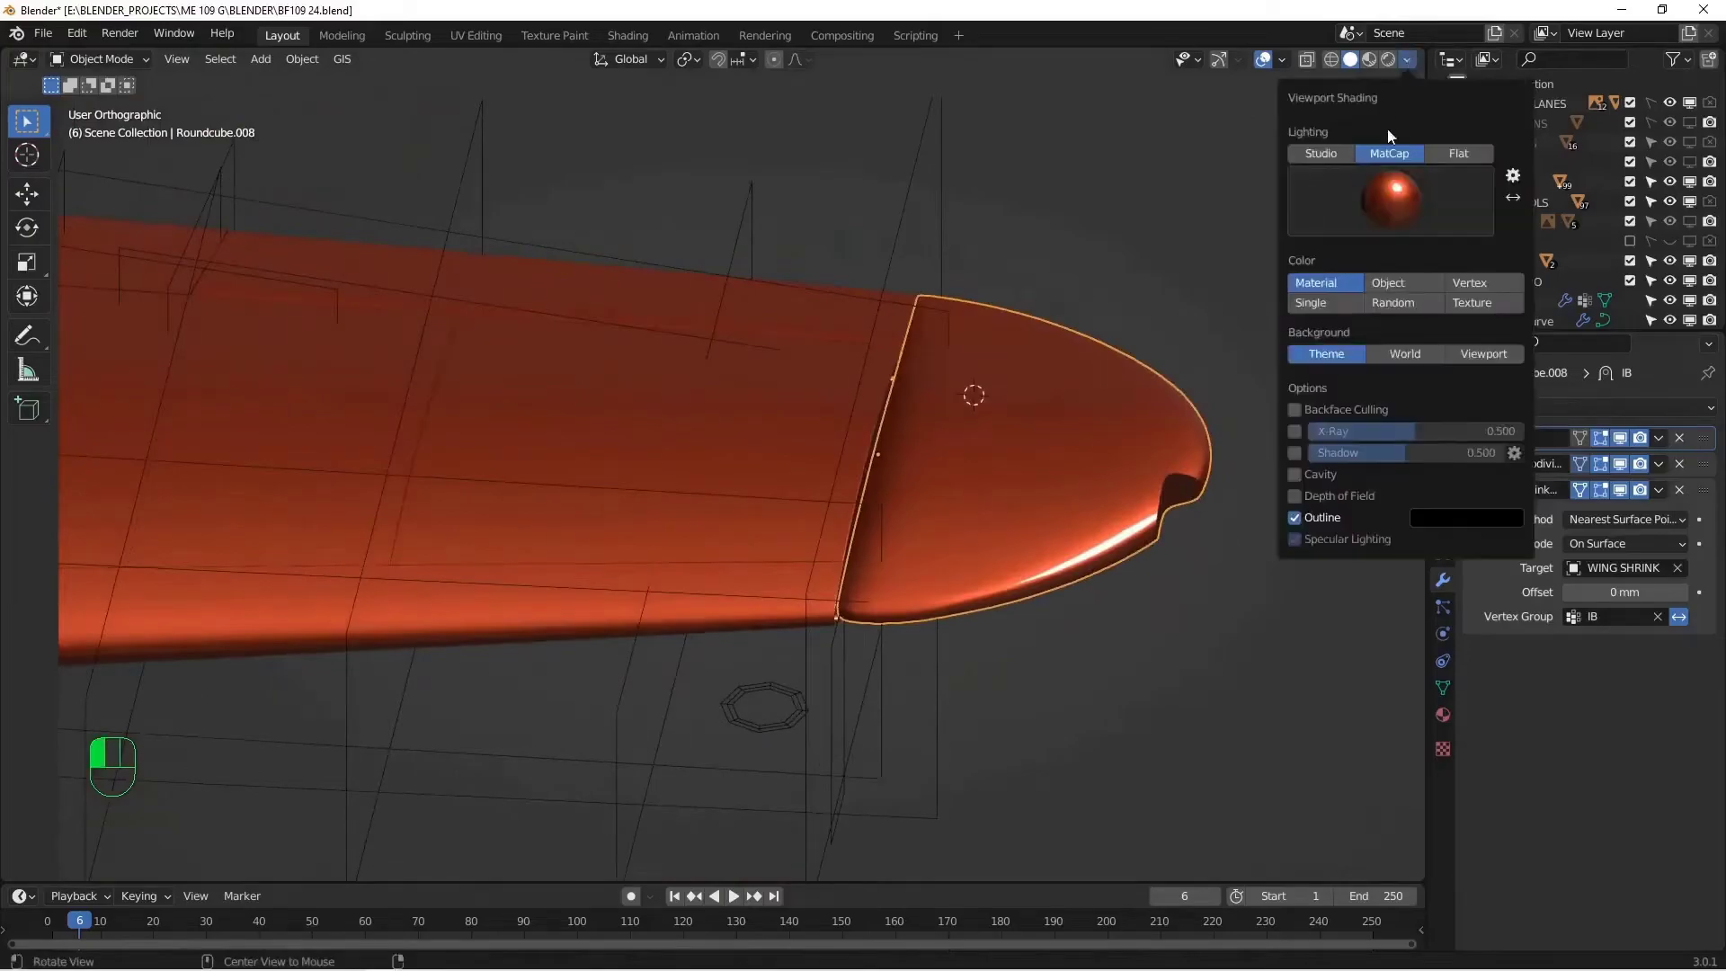
{"action": "left_click", "coordinate": [1331, 151]}
- Isolate the wing tip, open its mesh for editing and switch off the viewport display of all its modifiers
{"action": "key", "text": "KP_Divide"}
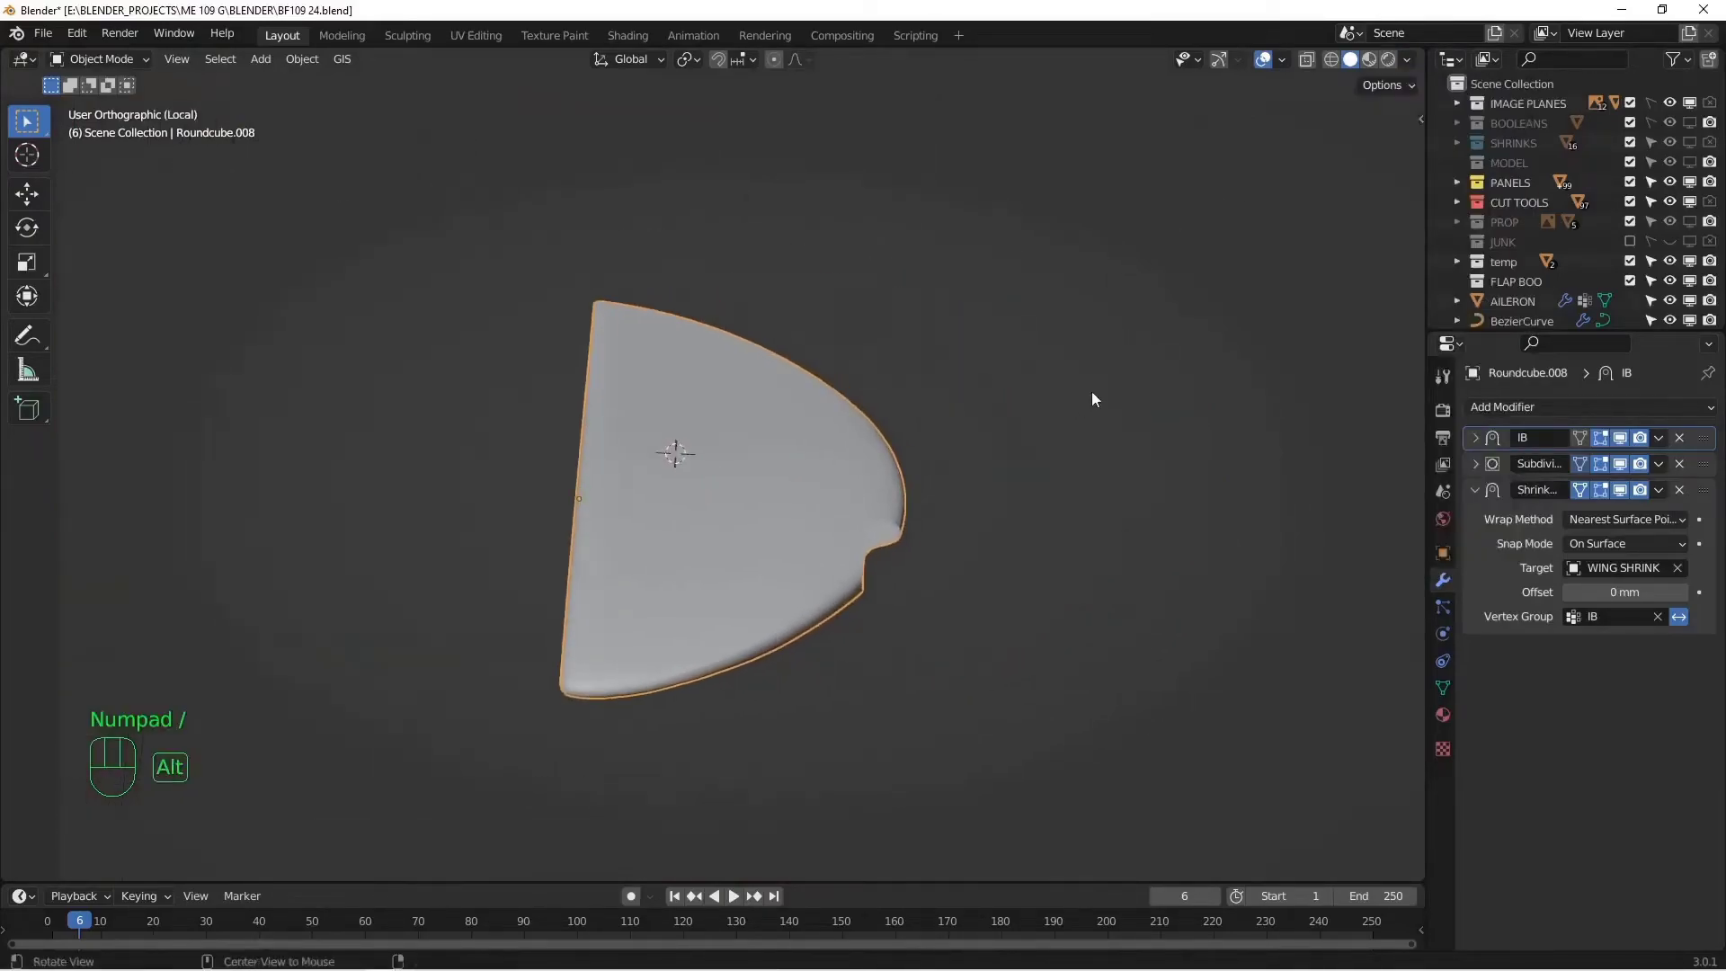
{"action": "middle_click_drag", "start_coordinate": [1093, 398], "coordinate": [834, 456], "text": "alt+shift"}
{"action": "key", "text": "Tab"}
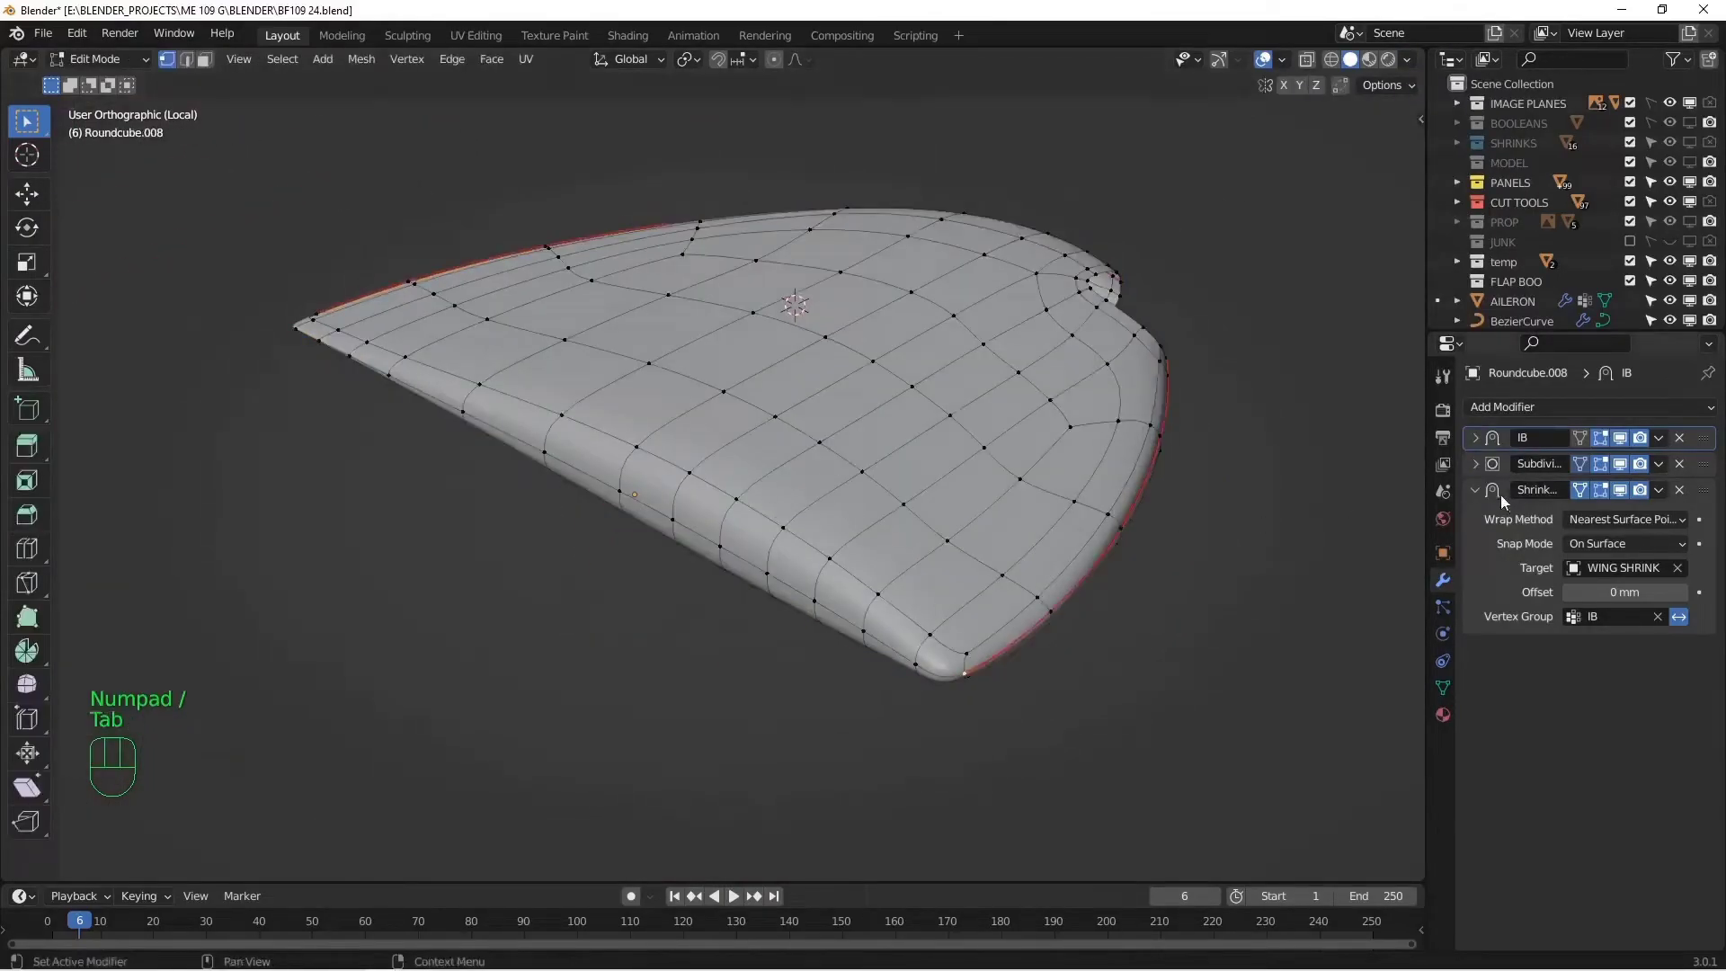
{"action": "left_click", "coordinate": [1620, 490]}
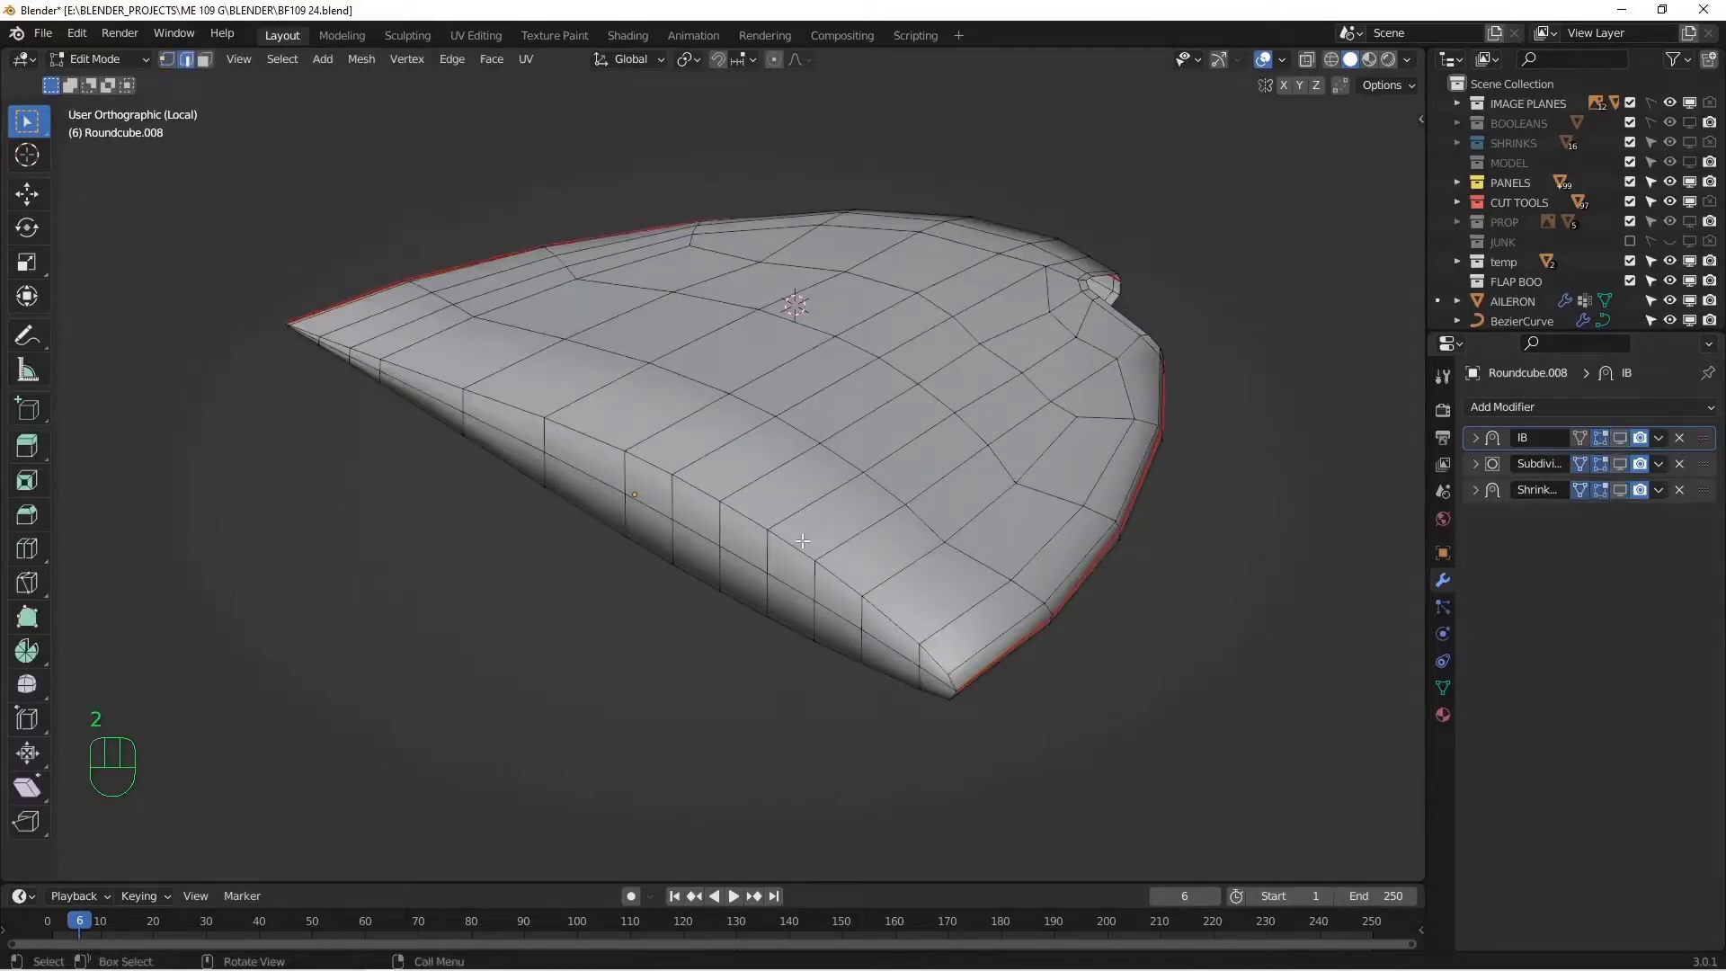
- Select the edge outline around the root-end cap and give it a mean bevel weight of 1.00
{"action": "middle_click_drag", "start_coordinate": [760, 582], "coordinate": [1029, 501]}
{"action": "scroll", "coordinate": [1029, 501], "scroll_direction": "up", "scroll_amount": 6}
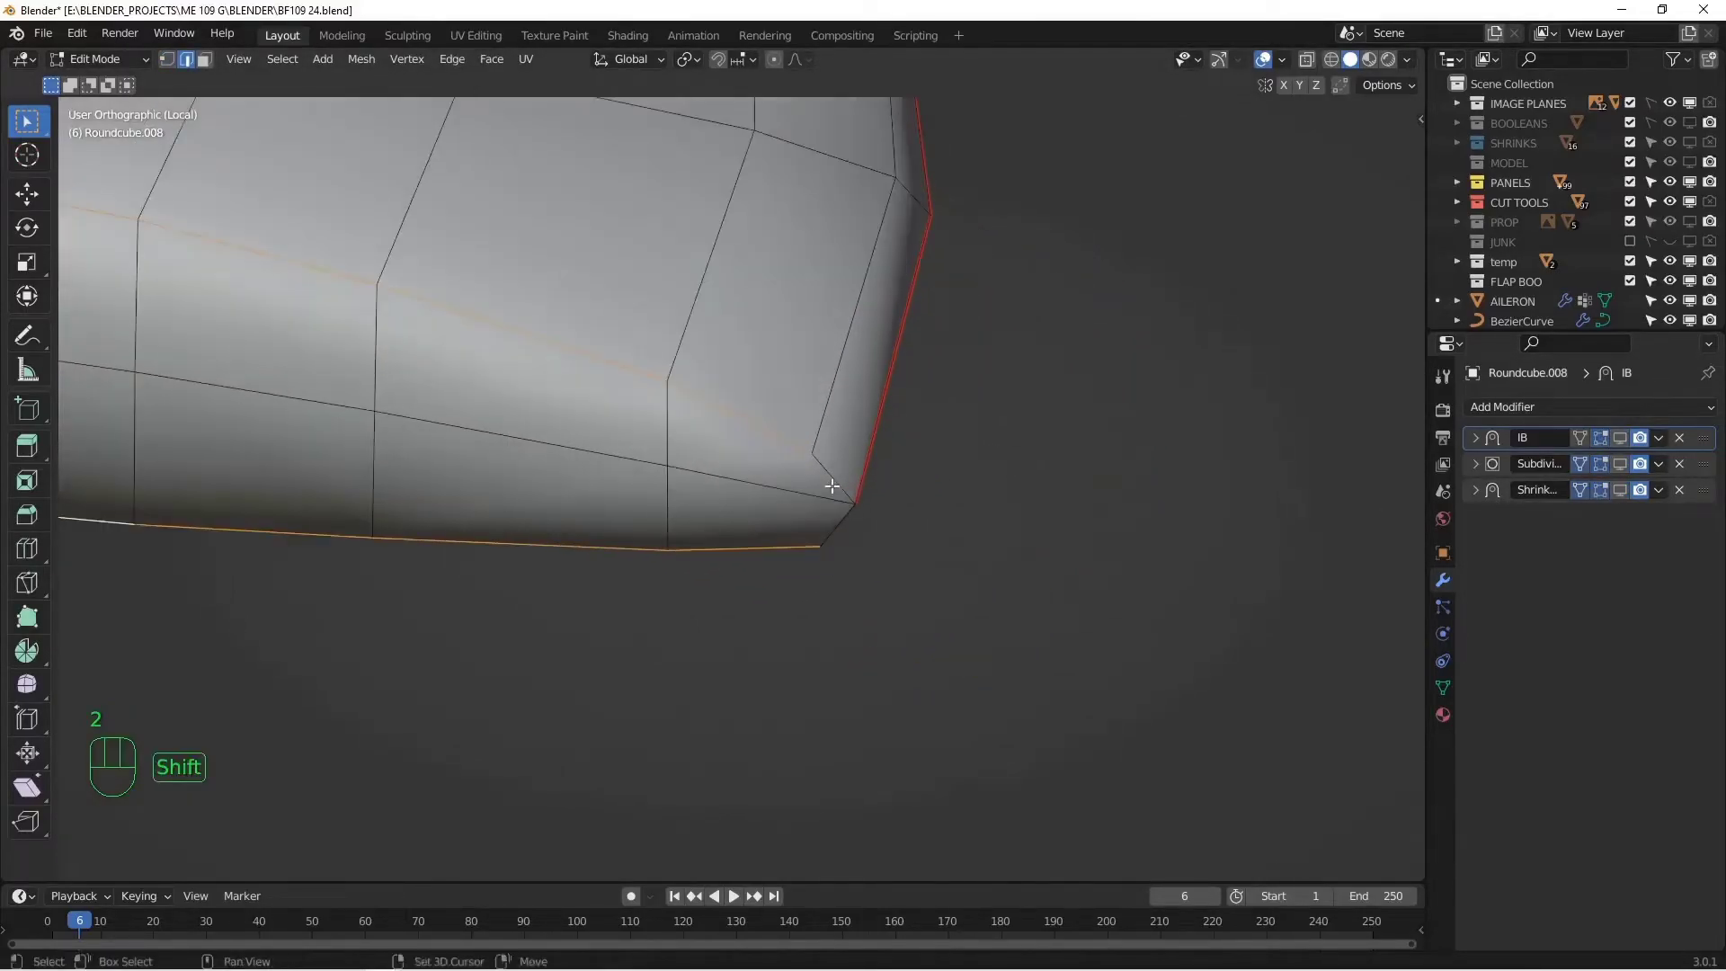
{"action": "left_click", "coordinate": [839, 523], "text": "shift"}
{"action": "scroll", "coordinate": [796, 502], "scroll_direction": "down", "scroll_amount": 8}
{"action": "middle_click_drag", "start_coordinate": [705, 497], "coordinate": [837, 429]}
{"action": "scroll", "coordinate": [902, 447], "scroll_direction": "up", "scroll_amount": 8}
{"action": "scroll", "coordinate": [716, 570], "scroll_direction": "down", "scroll_amount": 4}
{"action": "key", "text": "ctrl+e"}
{"action": "left_click", "coordinate": [759, 526]}
{"action": "scroll", "coordinate": [759, 526], "scroll_direction": "down", "scroll_amount": 4}
{"action": "key", "text": "n"}
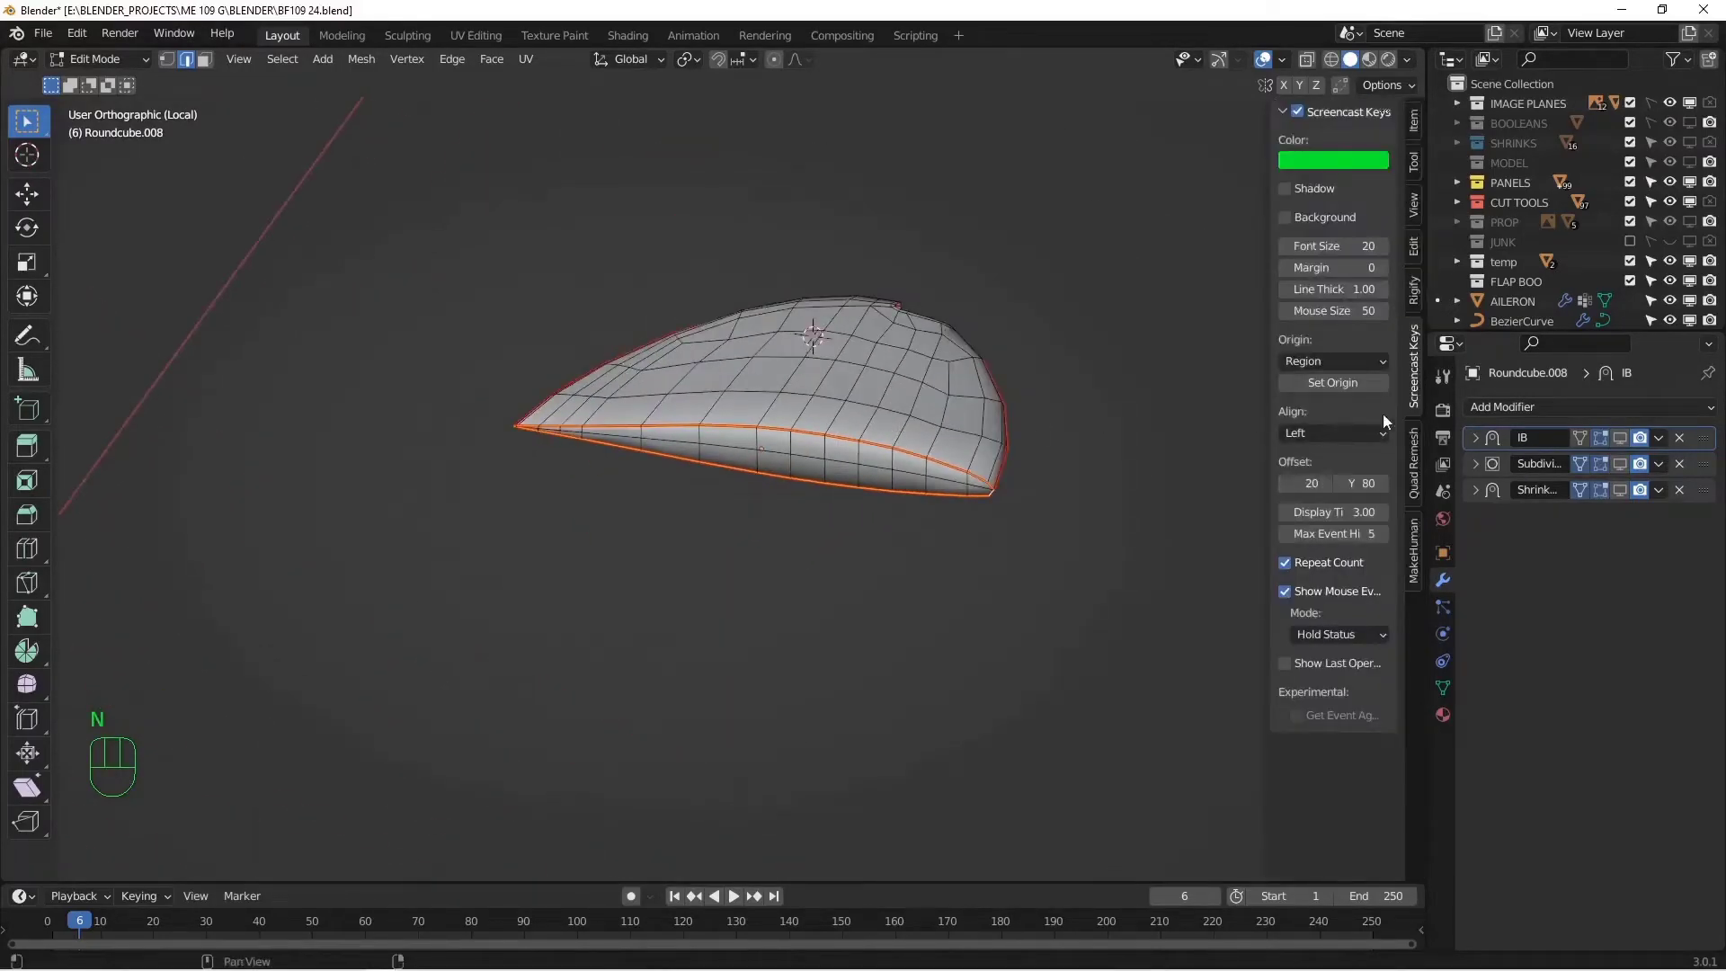
{"action": "left_click", "coordinate": [1416, 123]}
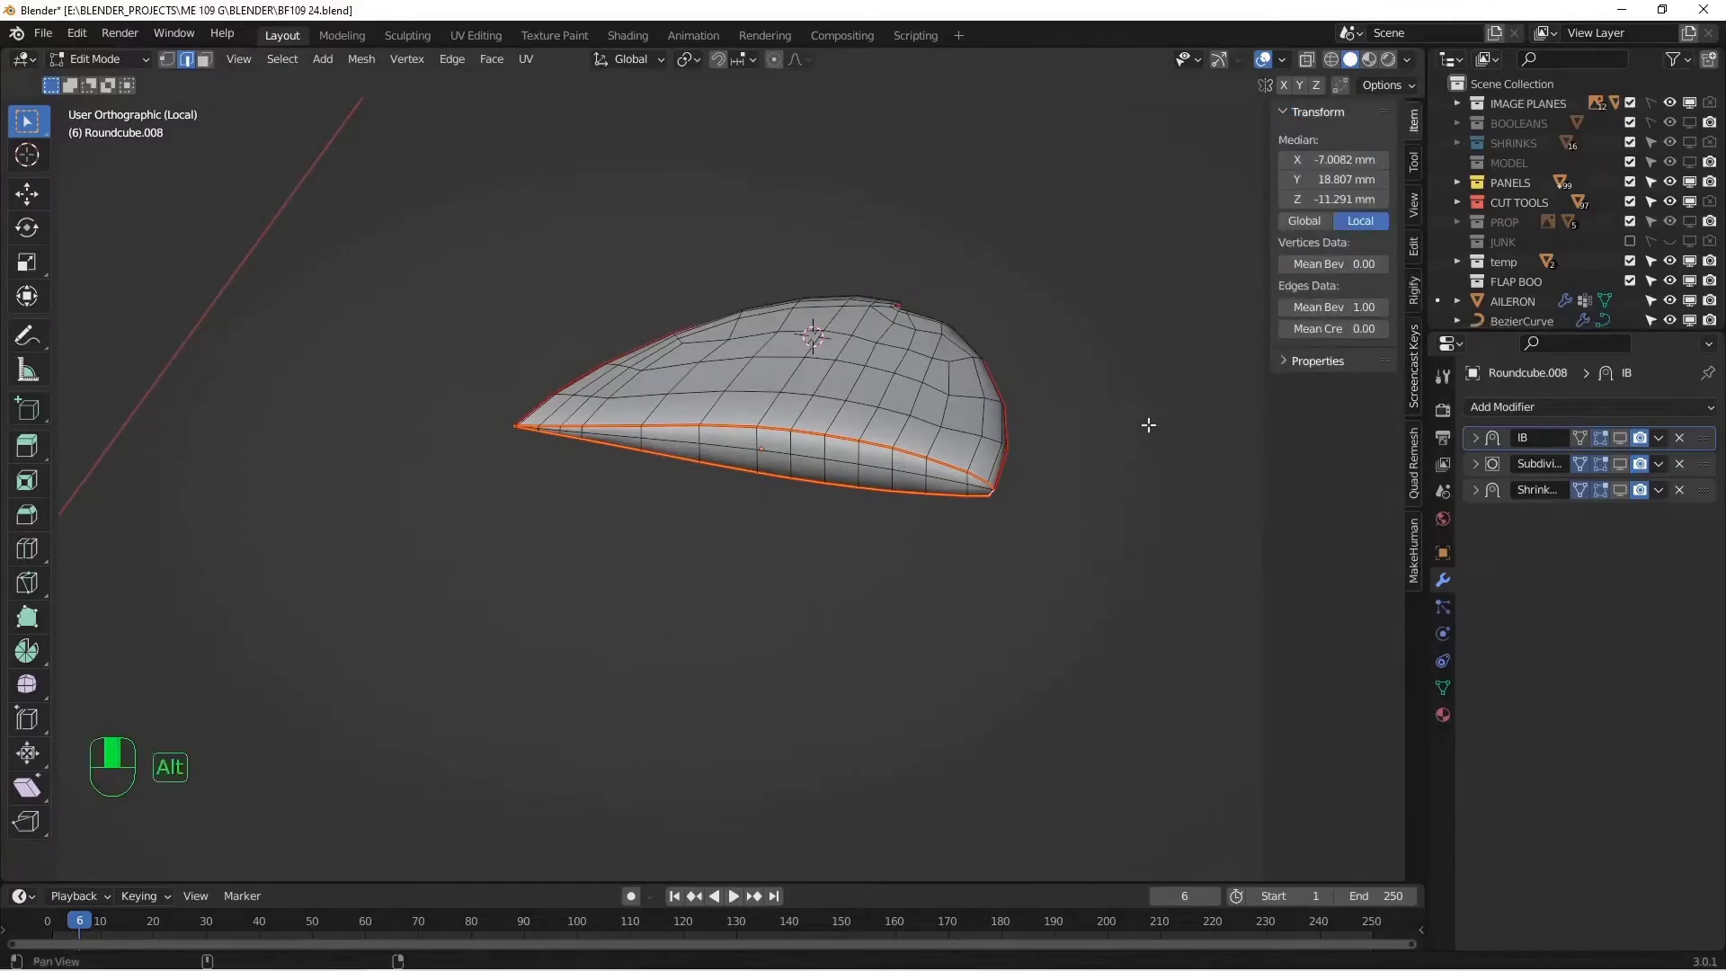
- Add a Bevel modifier at the start of the stack with a 1 mm amount, 2 segments and the Weight limit method
{"action": "middle_click_drag", "start_coordinate": [1149, 425], "coordinate": [860, 432], "text": "alt"}
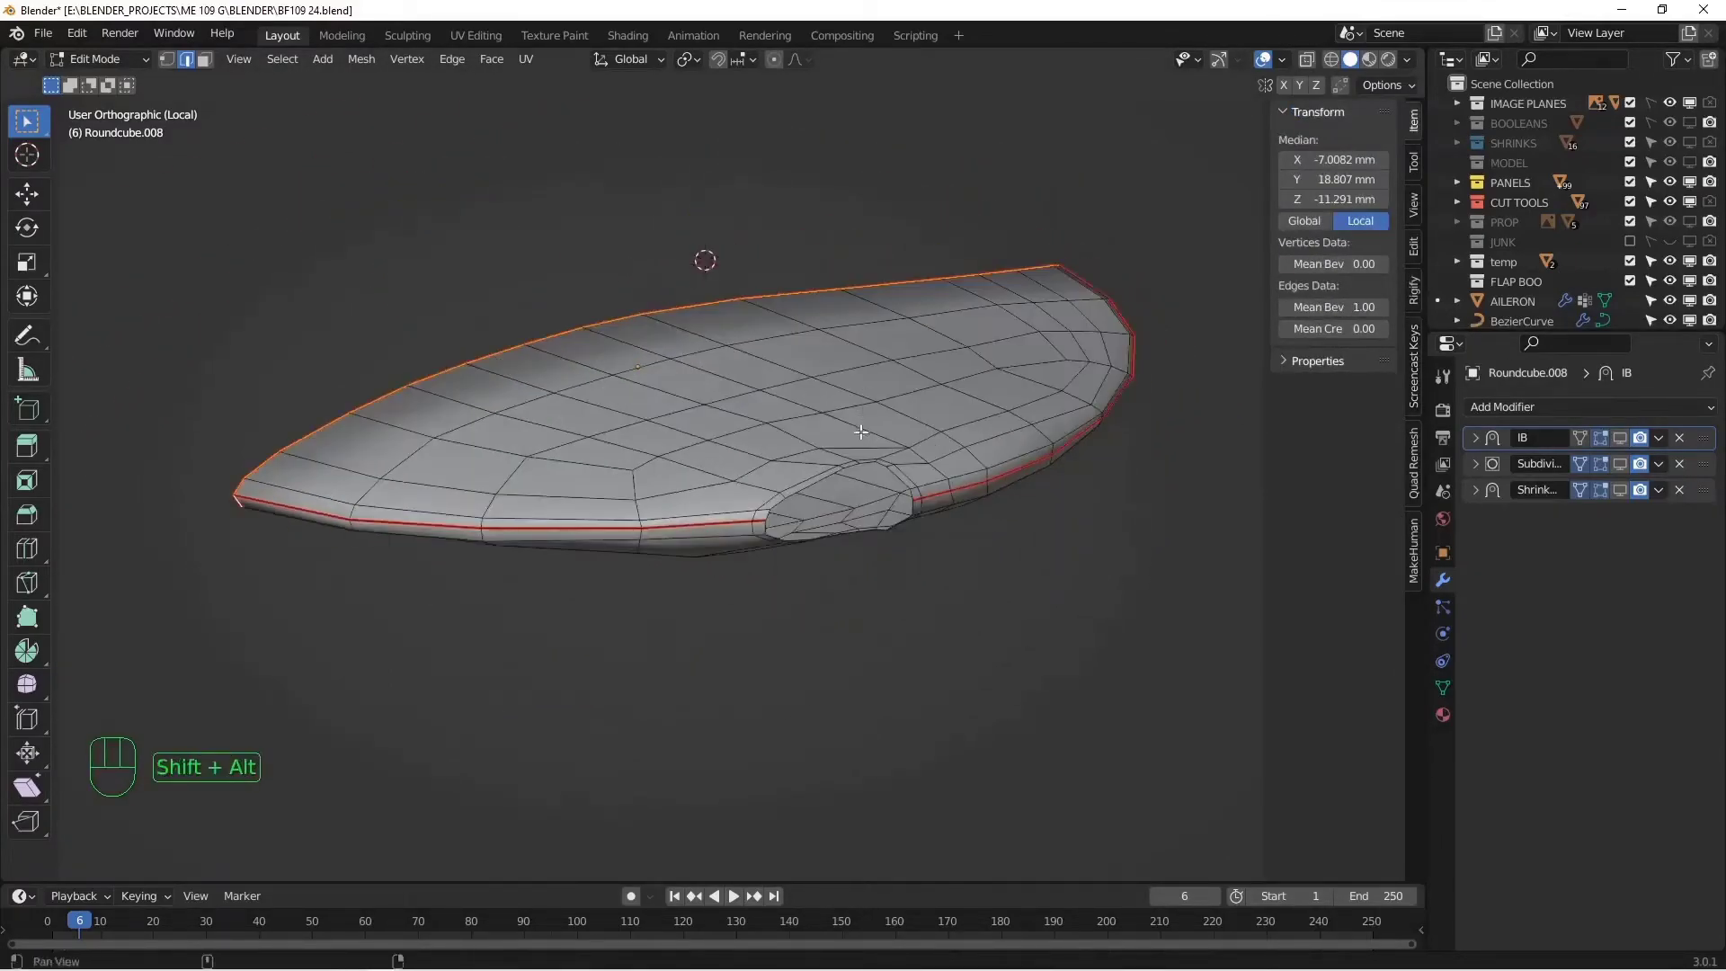
{"action": "scroll", "coordinate": [860, 431], "scroll_direction": "up", "scroll_amount": 5}
{"action": "middle_click_drag", "start_coordinate": [818, 532], "coordinate": [836, 432], "text": "alt"}
{"action": "middle_click_drag", "start_coordinate": [837, 431], "coordinate": [909, 460], "text": "alt"}
{"action": "scroll", "coordinate": [908, 460], "scroll_direction": "up", "scroll_amount": 3, "text": "alt"}
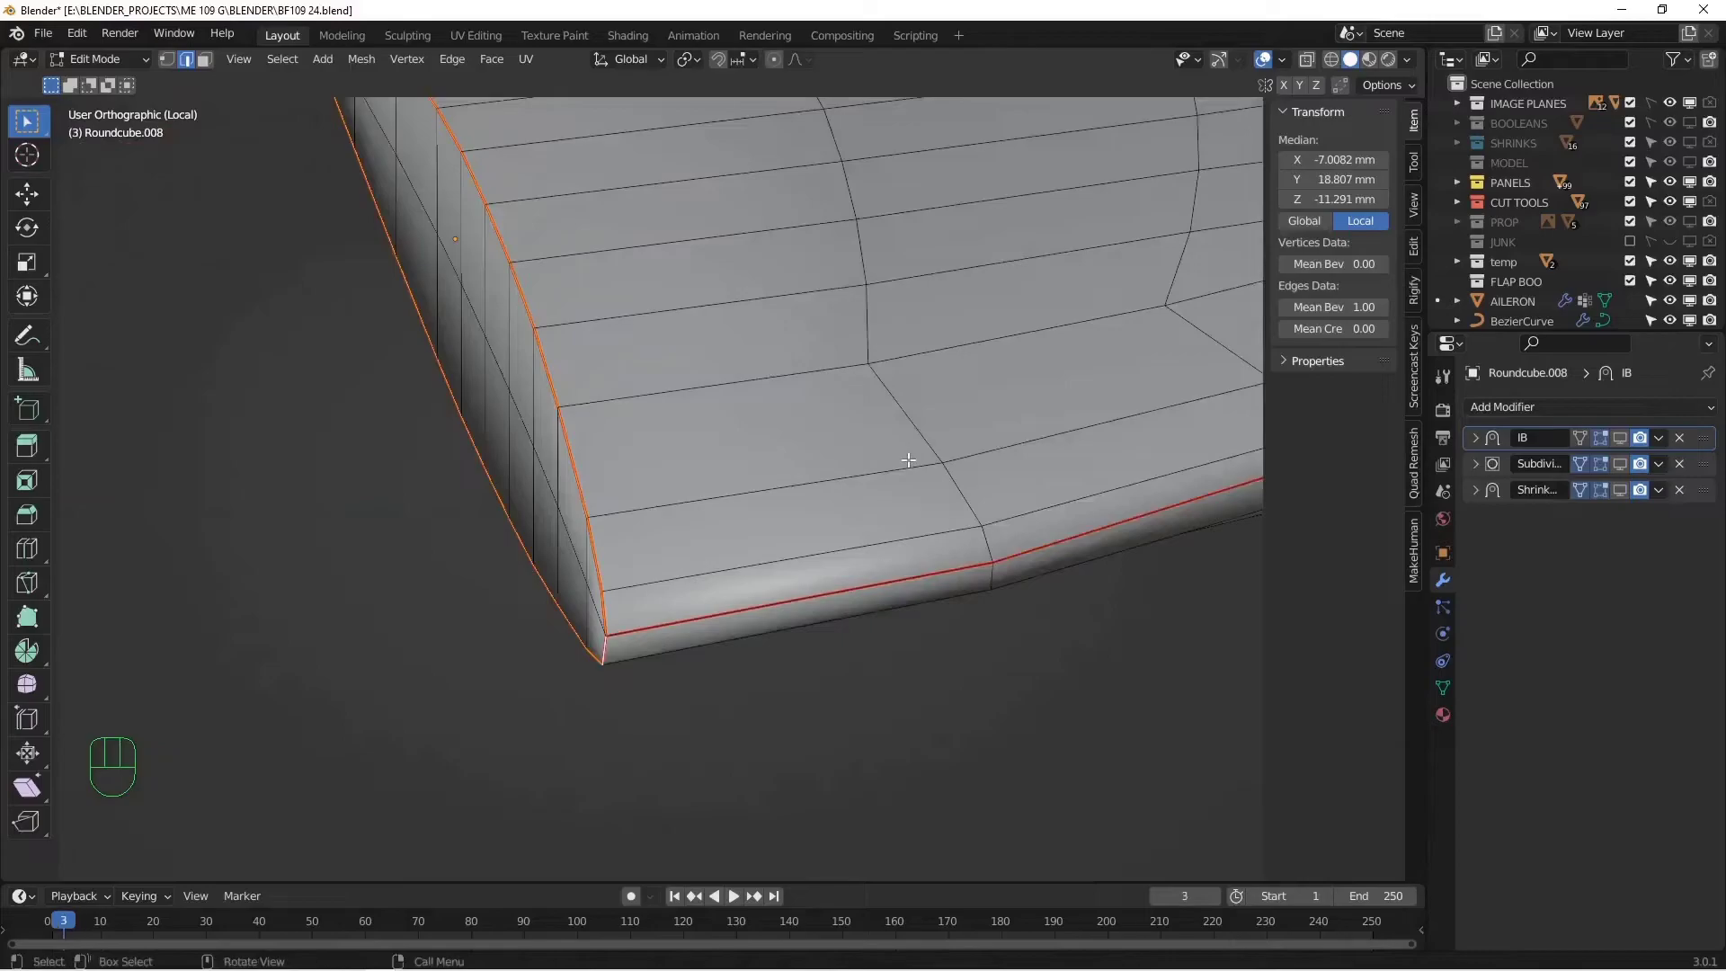
{"action": "left_click", "coordinate": [1491, 407]}
{"action": "left_click", "coordinate": [1324, 482]}
{"action": "middle_click_drag", "start_coordinate": [686, 471], "coordinate": [702, 461], "text": "alt"}
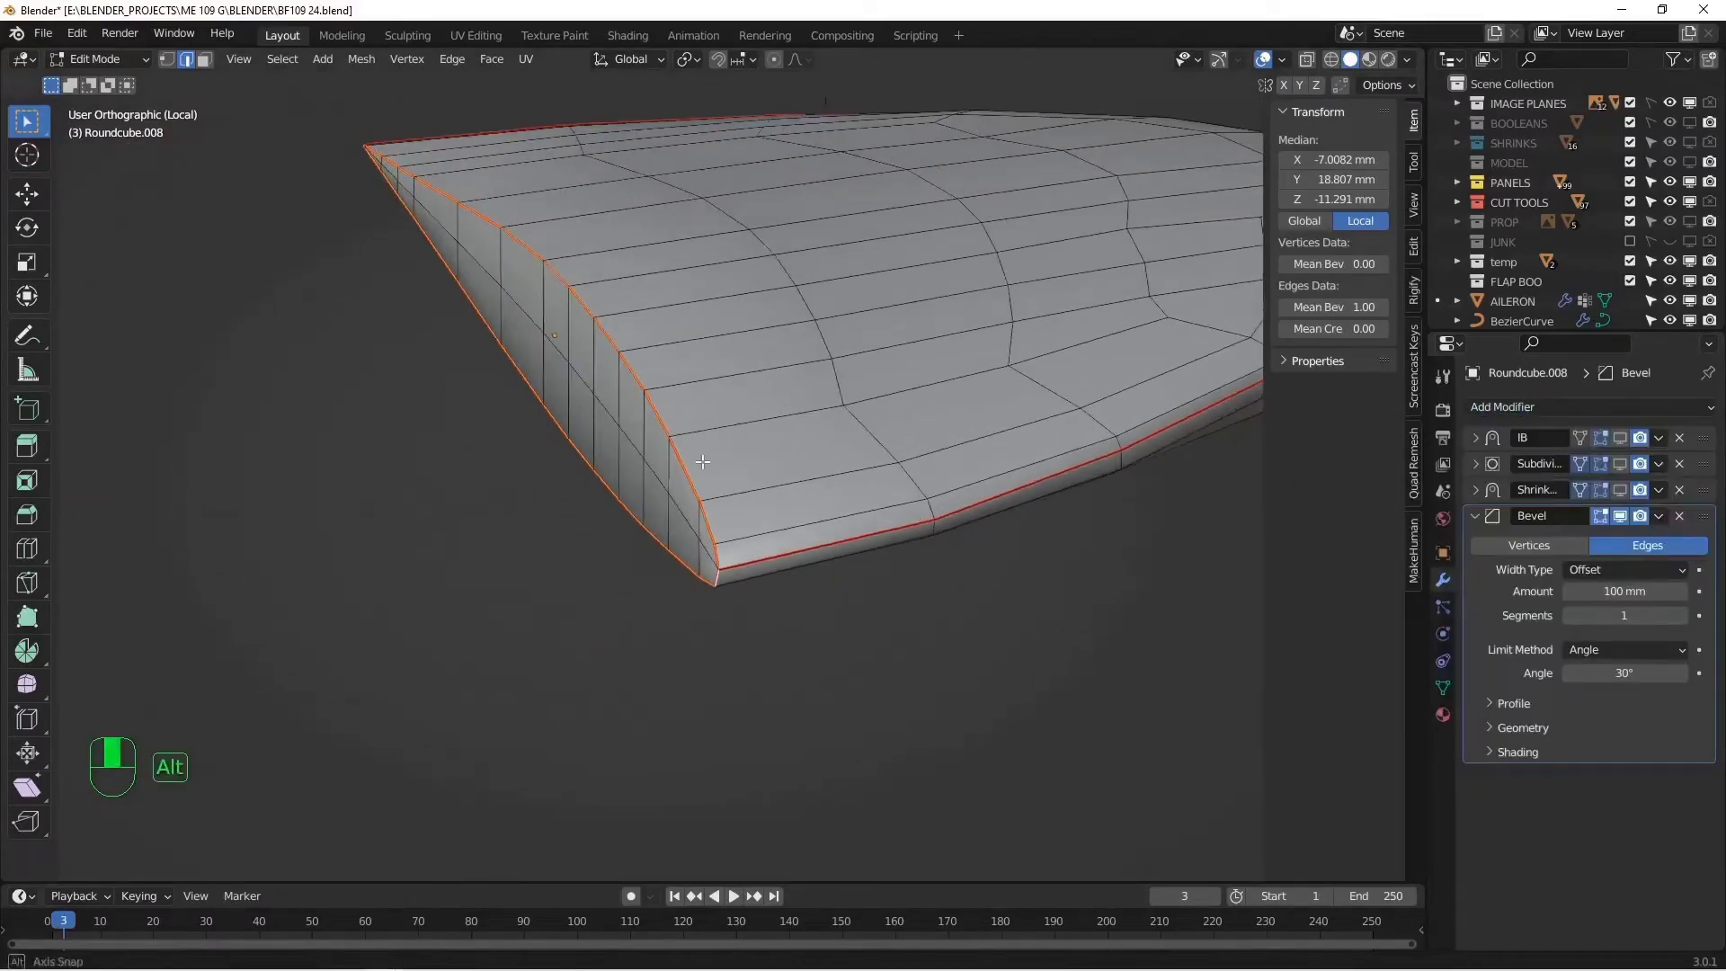
{"action": "left_click_drag", "start_coordinate": [1703, 517], "coordinate": [1708, 415]}
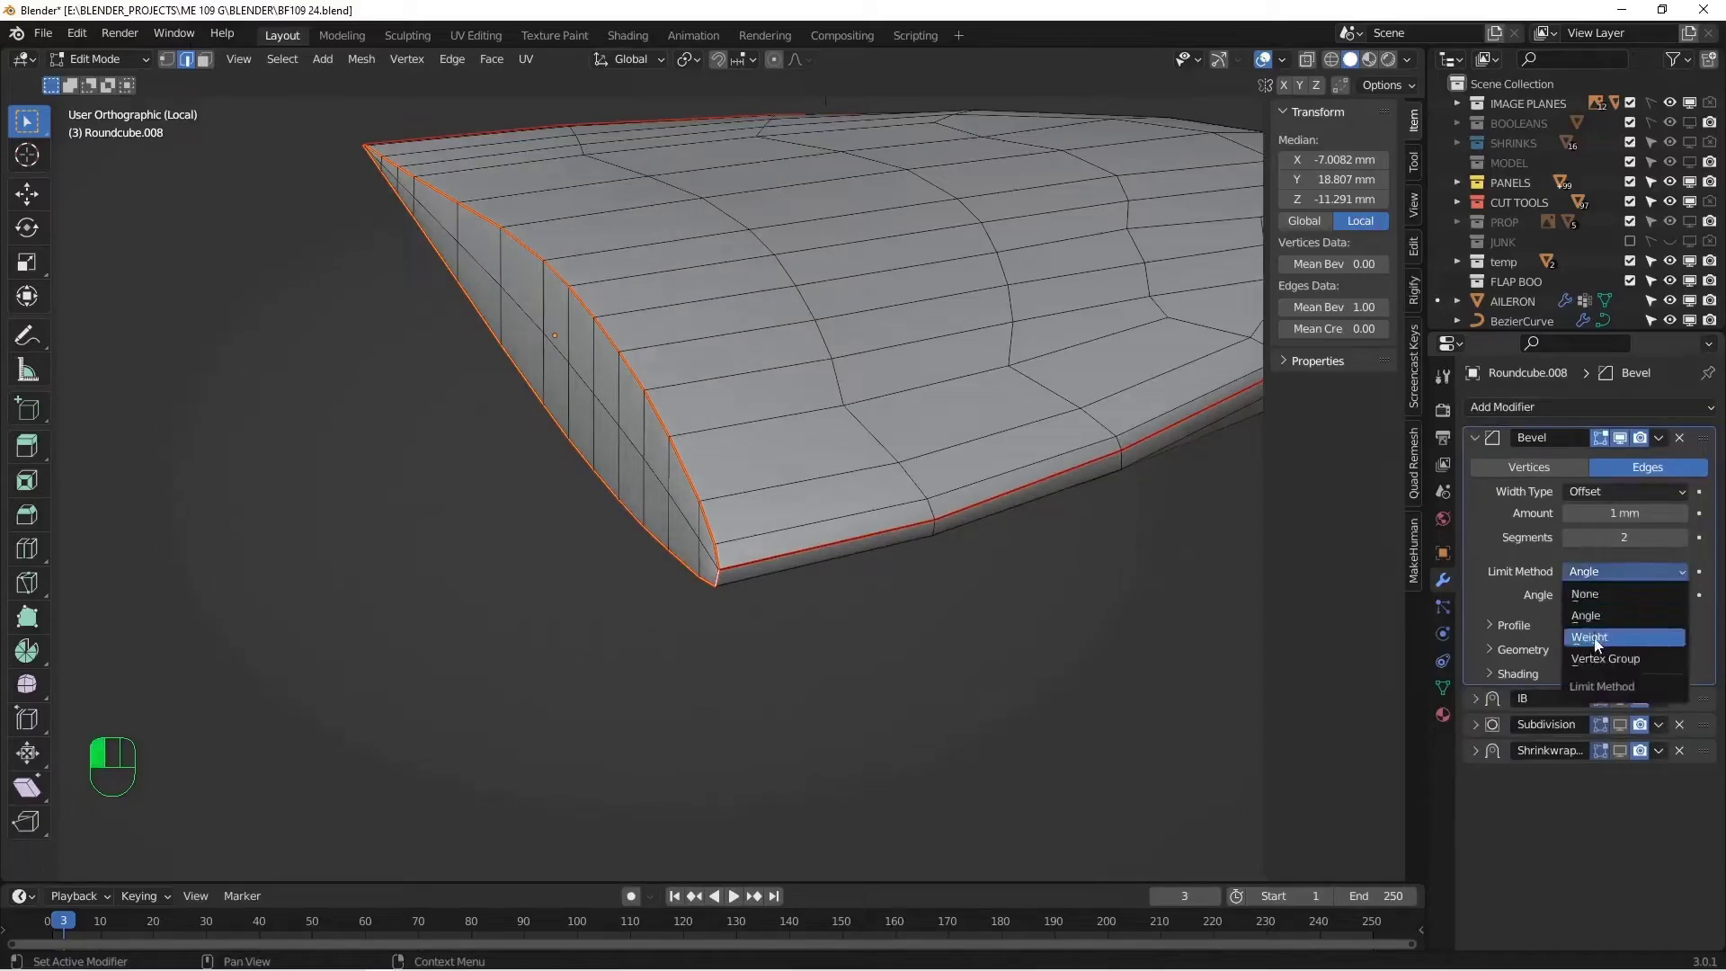
{"action": "left_click", "coordinate": [1596, 645]}
- Leave mesh editing, inspect the bevelled root corner of the wing tip and collapse the Bevel settings
{"action": "scroll", "coordinate": [845, 518], "scroll_direction": "down", "scroll_amount": 3}
{"action": "middle_click_drag", "start_coordinate": [845, 519], "coordinate": [919, 544], "text": "alt"}
{"action": "key", "text": "Tab"}
{"action": "scroll", "coordinate": [922, 544], "scroll_direction": "up", "scroll_amount": 2}
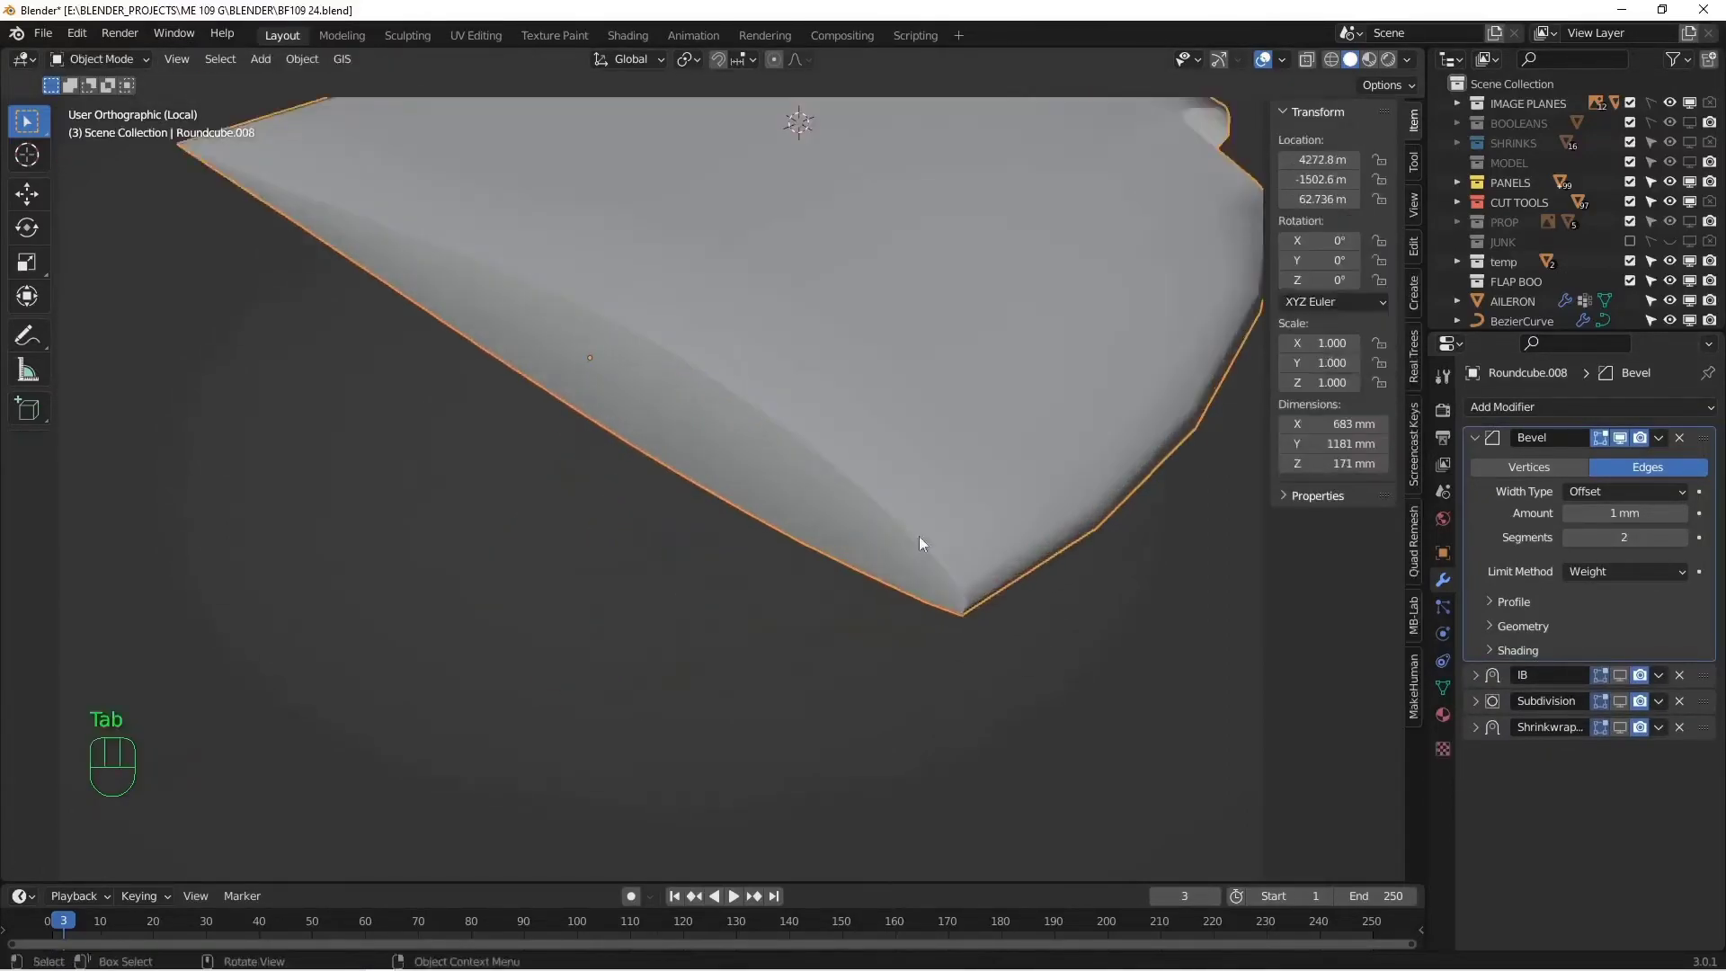
{"action": "left_click", "coordinate": [1476, 438]}
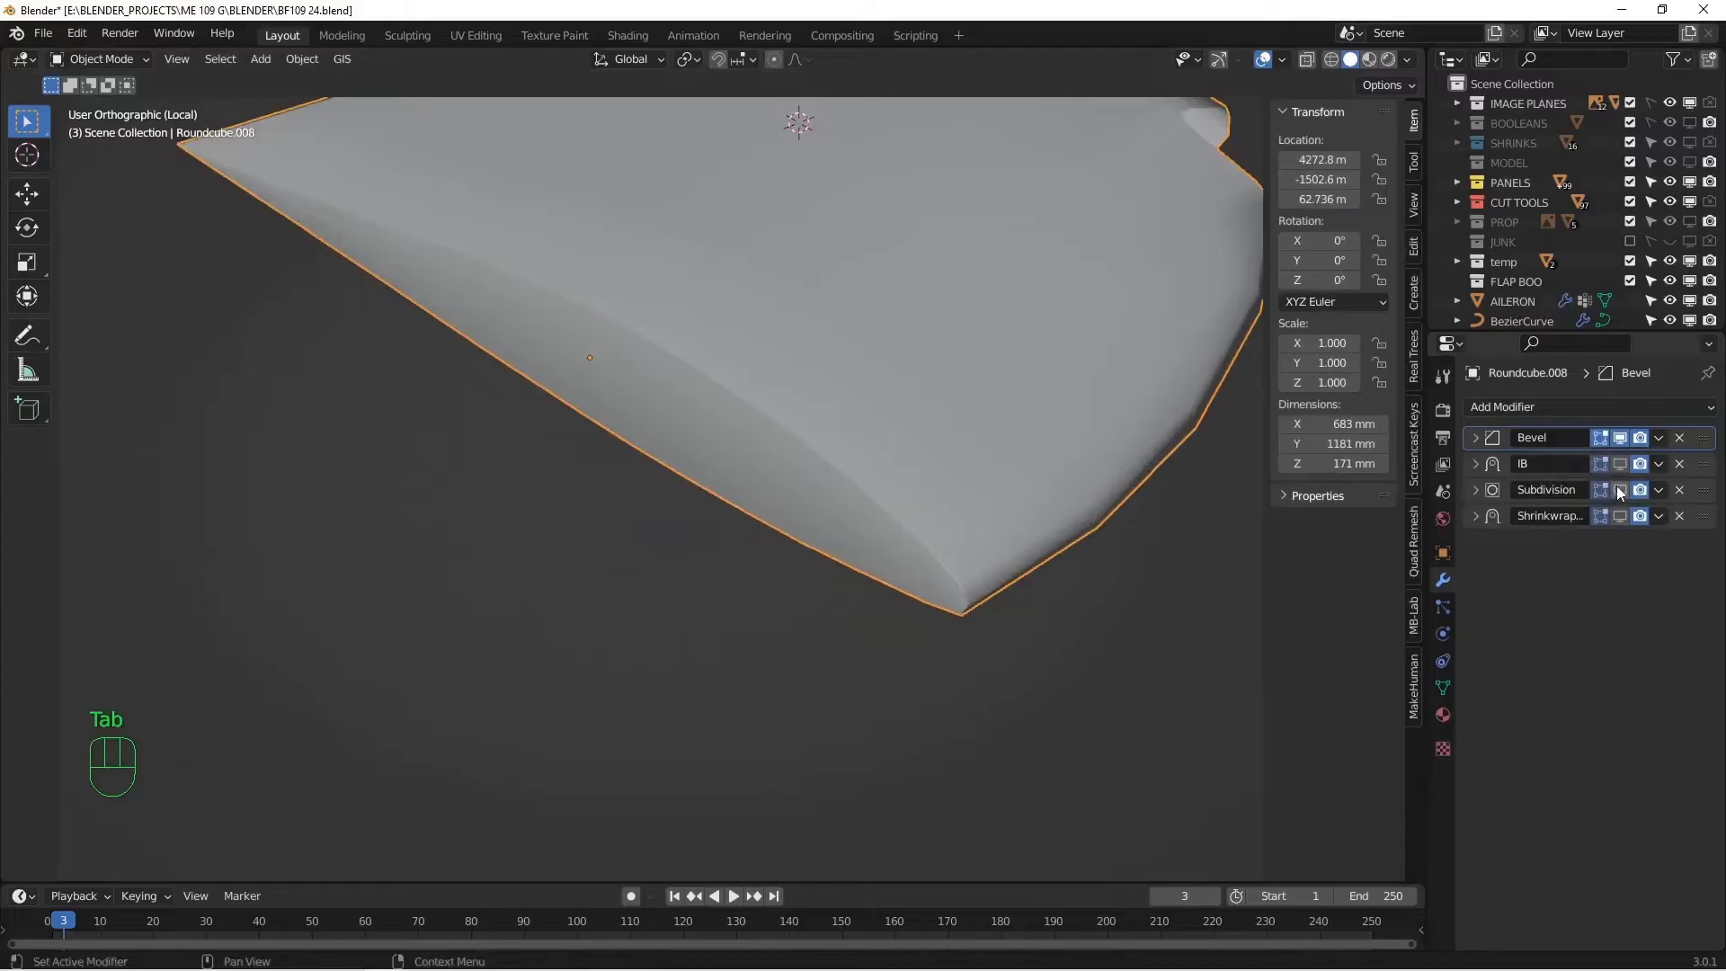
- Switch the viewport display of the wing tip's Subdivision and Shrinkwrap modifiers back on and inspect the navigation light recess
{"action": "key", "text": "alt+a"}
{"action": "middle_click_drag", "start_coordinate": [1050, 436], "coordinate": [863, 436], "text": "alt"}
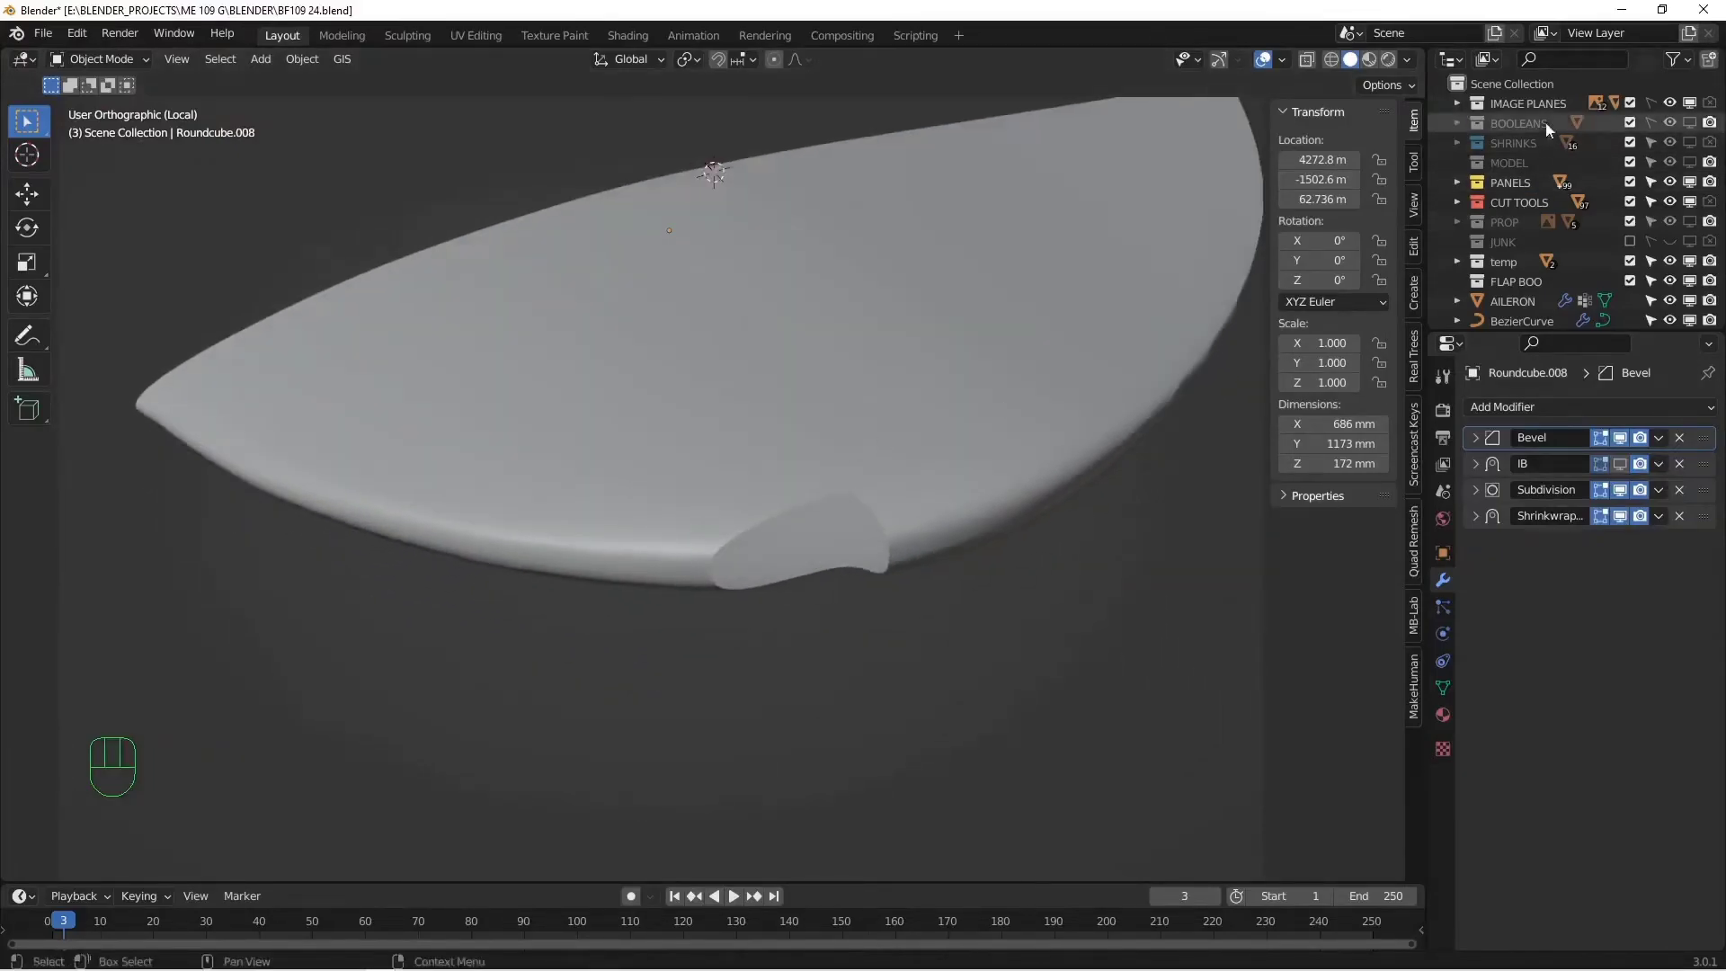
{"action": "mouse_move", "coordinate": [1043, 387]}
{"action": "middle_mouse_down", "text": "alt"}
{"action": "mouse_move", "coordinate": [1001, 275]}
{"action": "mouse_move", "coordinate": [940, 356]}
{"action": "mouse_move", "coordinate": [895, 335]}
{"action": "mouse_move", "coordinate": [860, 354]}
{"action": "mouse_move", "coordinate": [943, 415]}
{"action": "mouse_move", "coordinate": [1023, 373]}
{"action": "middle_mouse_up", "text": "alt"}
- Change the solid viewport lighting to the glossy red MatCap
{"action": "left_click", "coordinate": [1014, 320]}
{"action": "right_click", "coordinate": [1015, 321]}
{"action": "left_click", "coordinate": [1015, 320]}
{"action": "left_click", "coordinate": [1408, 59]}
{"action": "left_click", "coordinate": [1394, 147]}
- Leave the isolated view of the wing tip and hide the CUT TOOLS collection in the viewport
{"action": "key", "text": "KP_Divide"}
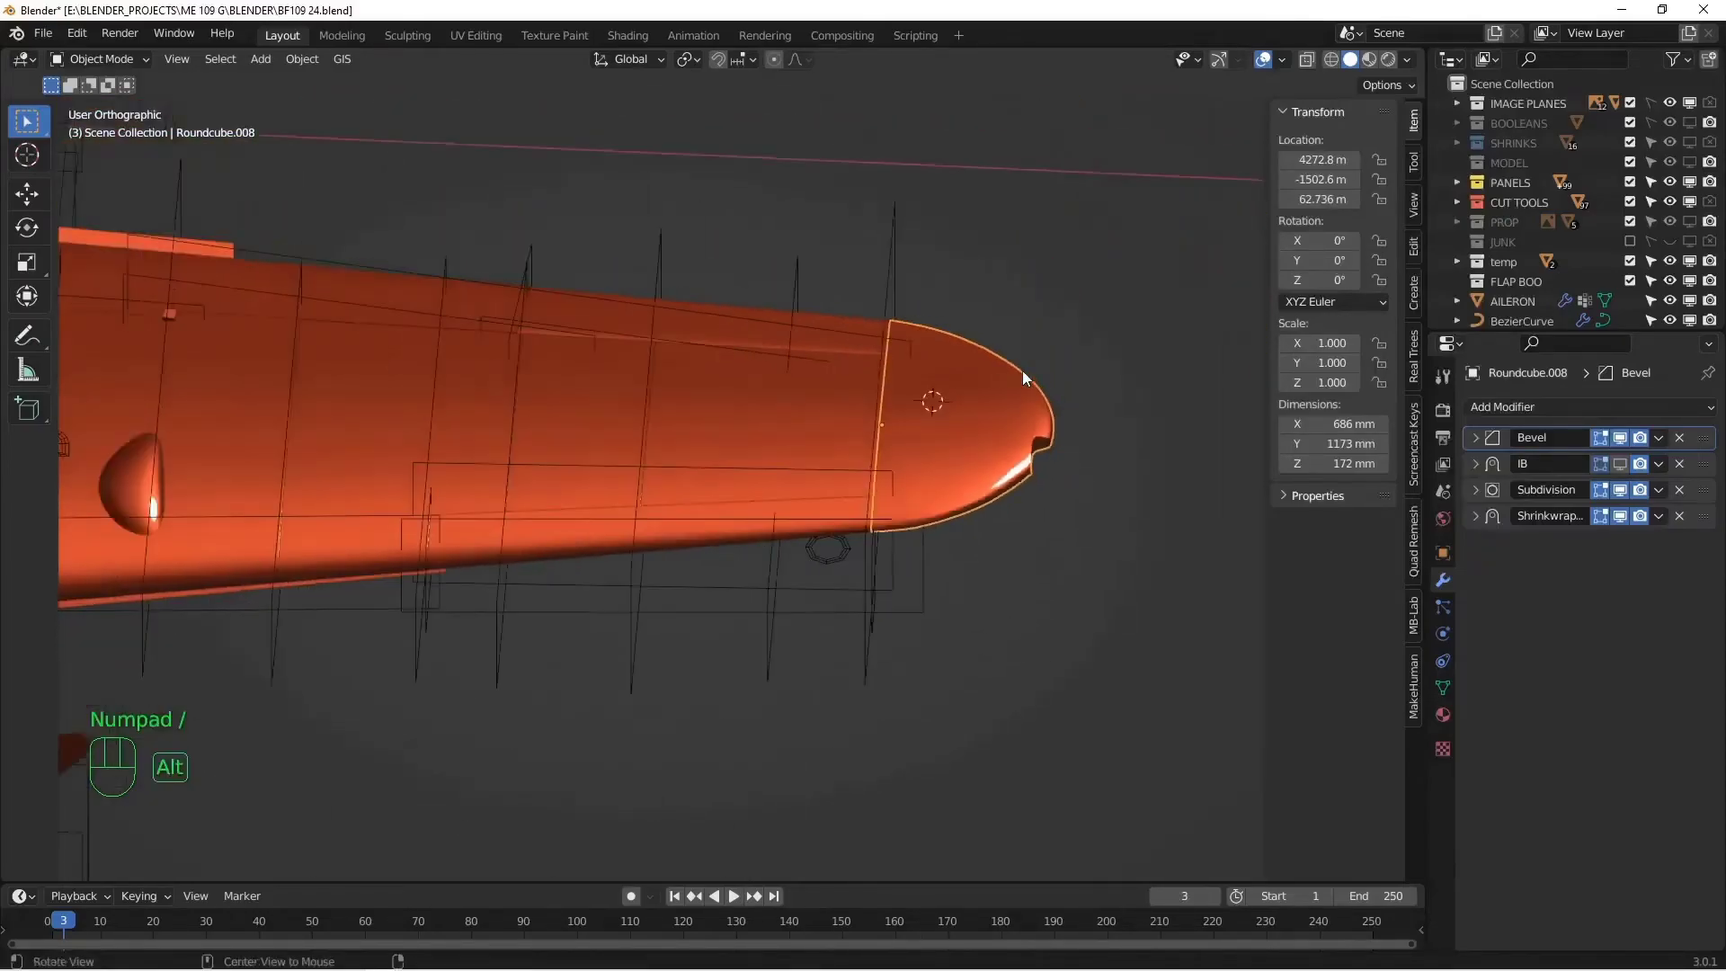
{"action": "key", "text": "alt+a"}
{"action": "middle_click_drag", "start_coordinate": [1090, 316], "coordinate": [941, 370], "text": "alt"}
{"action": "left_click", "coordinate": [941, 371]}
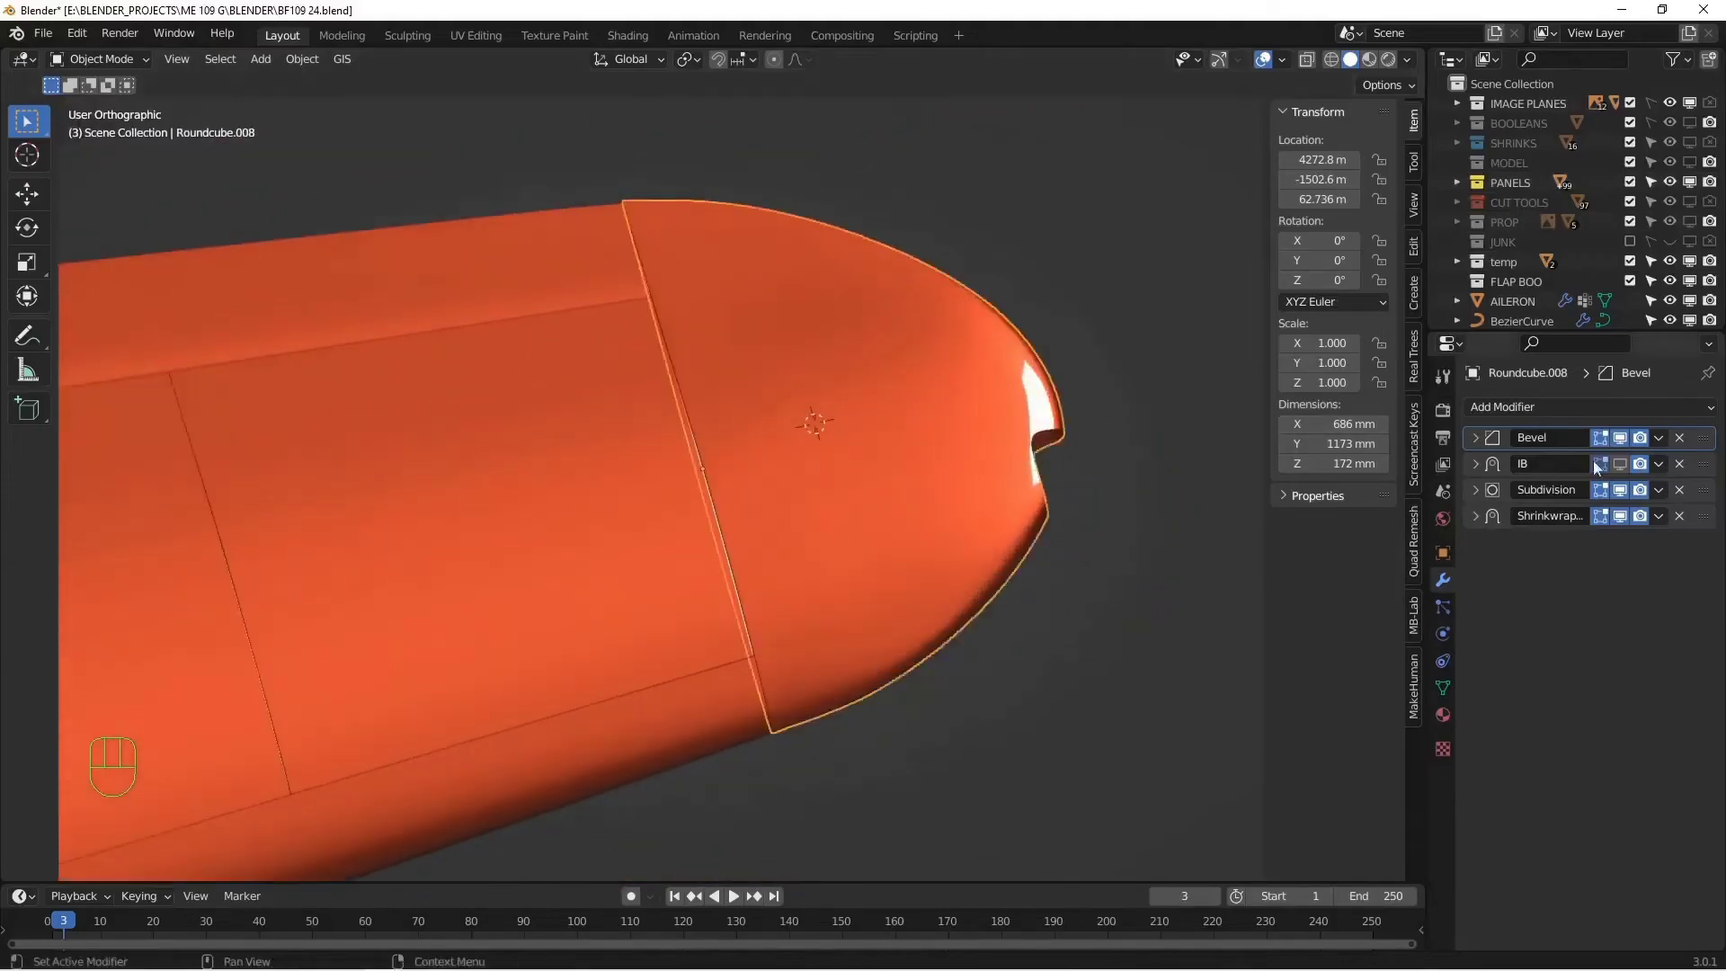
- Duplicate the wing tip's last Shrinkwrap modifier and apply the copy to the mesh
{"action": "left_click", "coordinate": [1659, 515]}
{"action": "left_click", "coordinate": [1591, 601]}
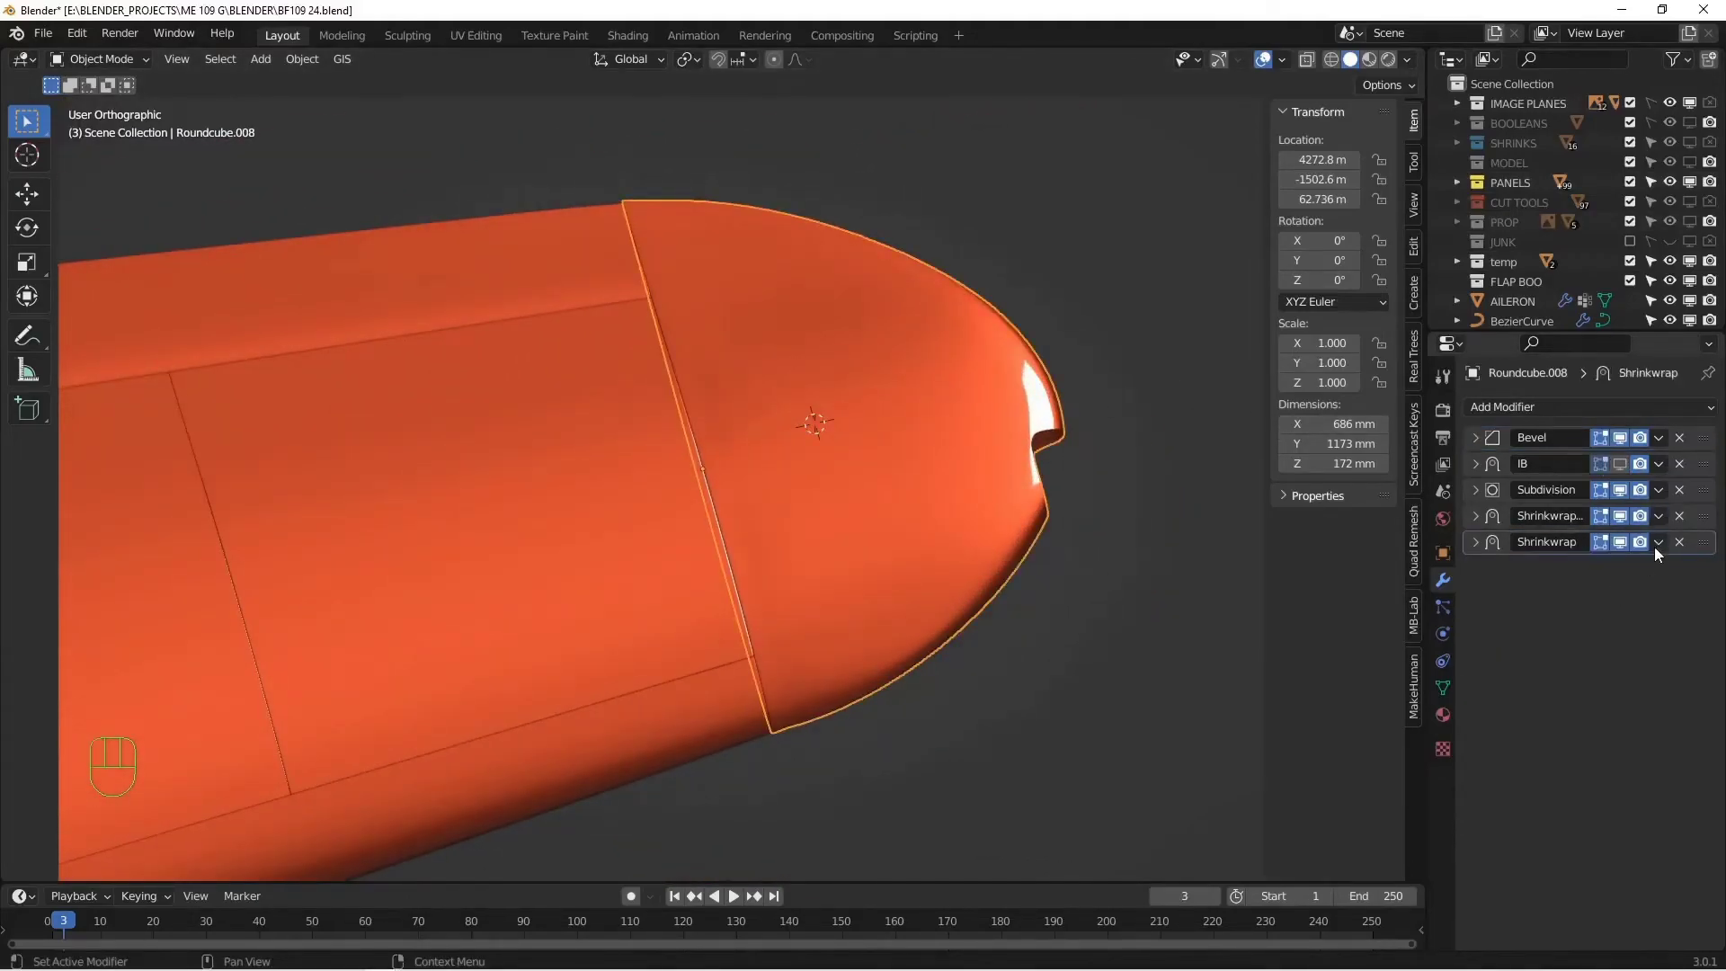
{"action": "left_click", "coordinate": [1595, 564]}
{"action": "middle_click_drag", "start_coordinate": [1061, 446], "coordinate": [1007, 423], "text": "alt"}
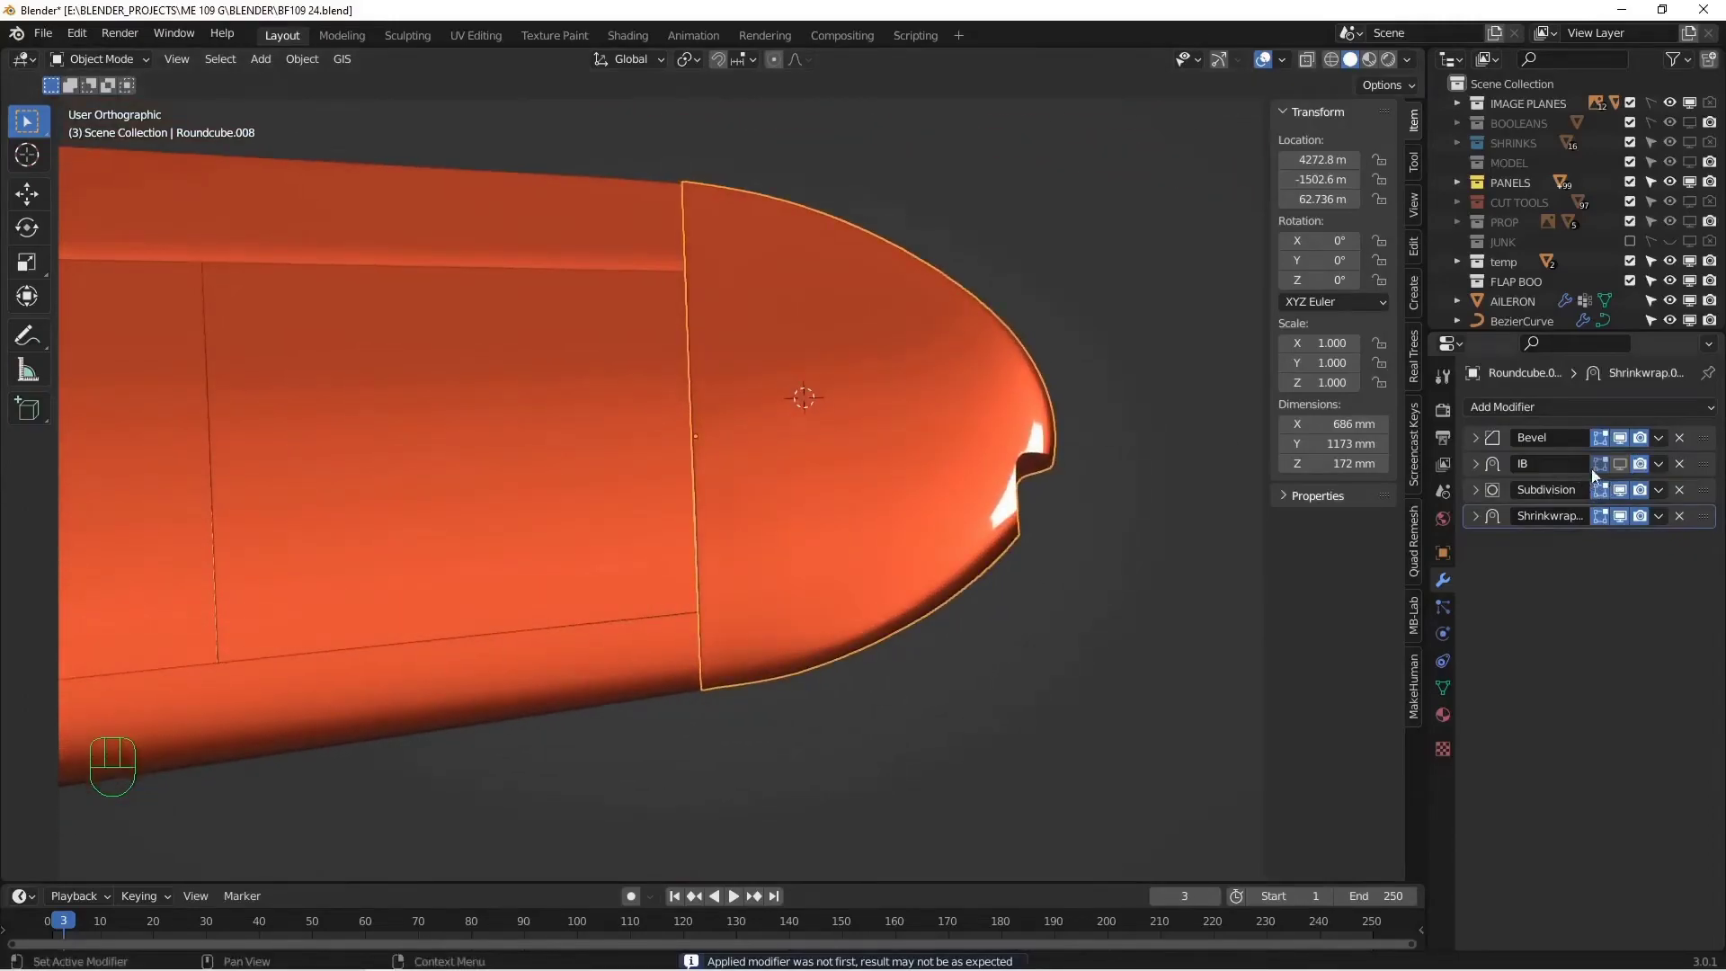
- Turn the IB modifier's viewport display back on and check the wing tip's wireframe around the light recess in mesh editing
{"action": "left_click", "coordinate": [1621, 463]}
{"action": "middle_click_drag", "start_coordinate": [1043, 454], "coordinate": [1101, 278], "text": "alt"}
{"action": "key", "text": "Tab"}
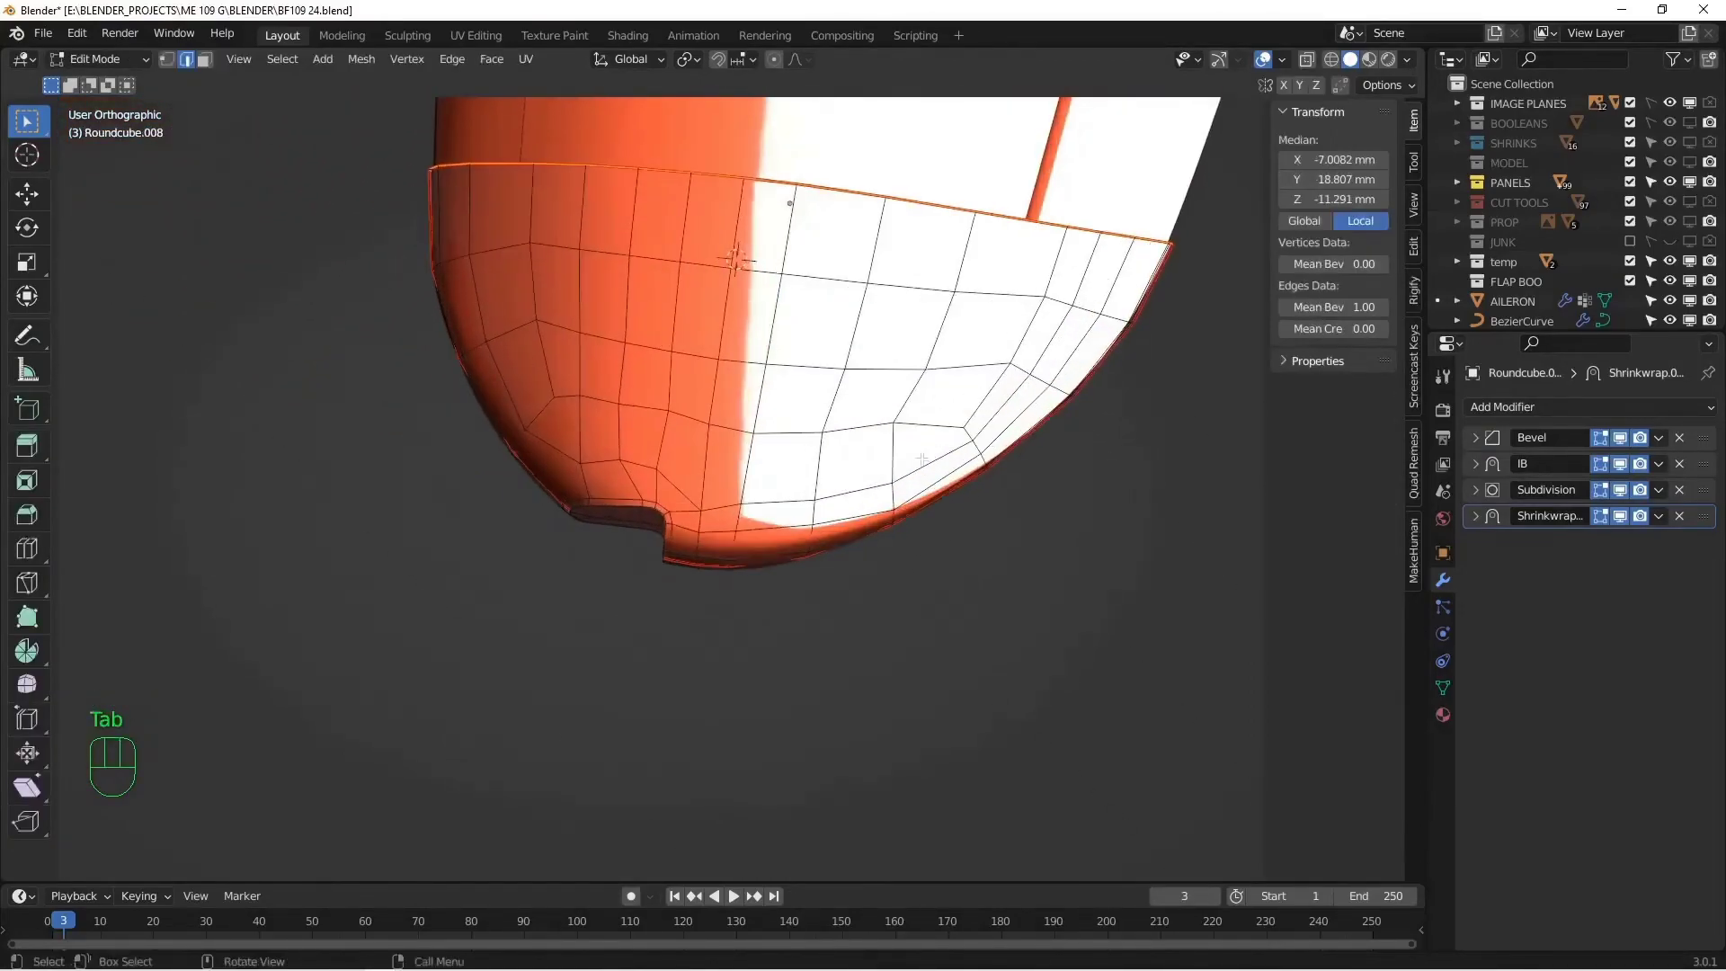
{"action": "middle_click_drag", "start_coordinate": [658, 500], "coordinate": [721, 542], "text": "alt"}
{"action": "key", "text": "Tab"}
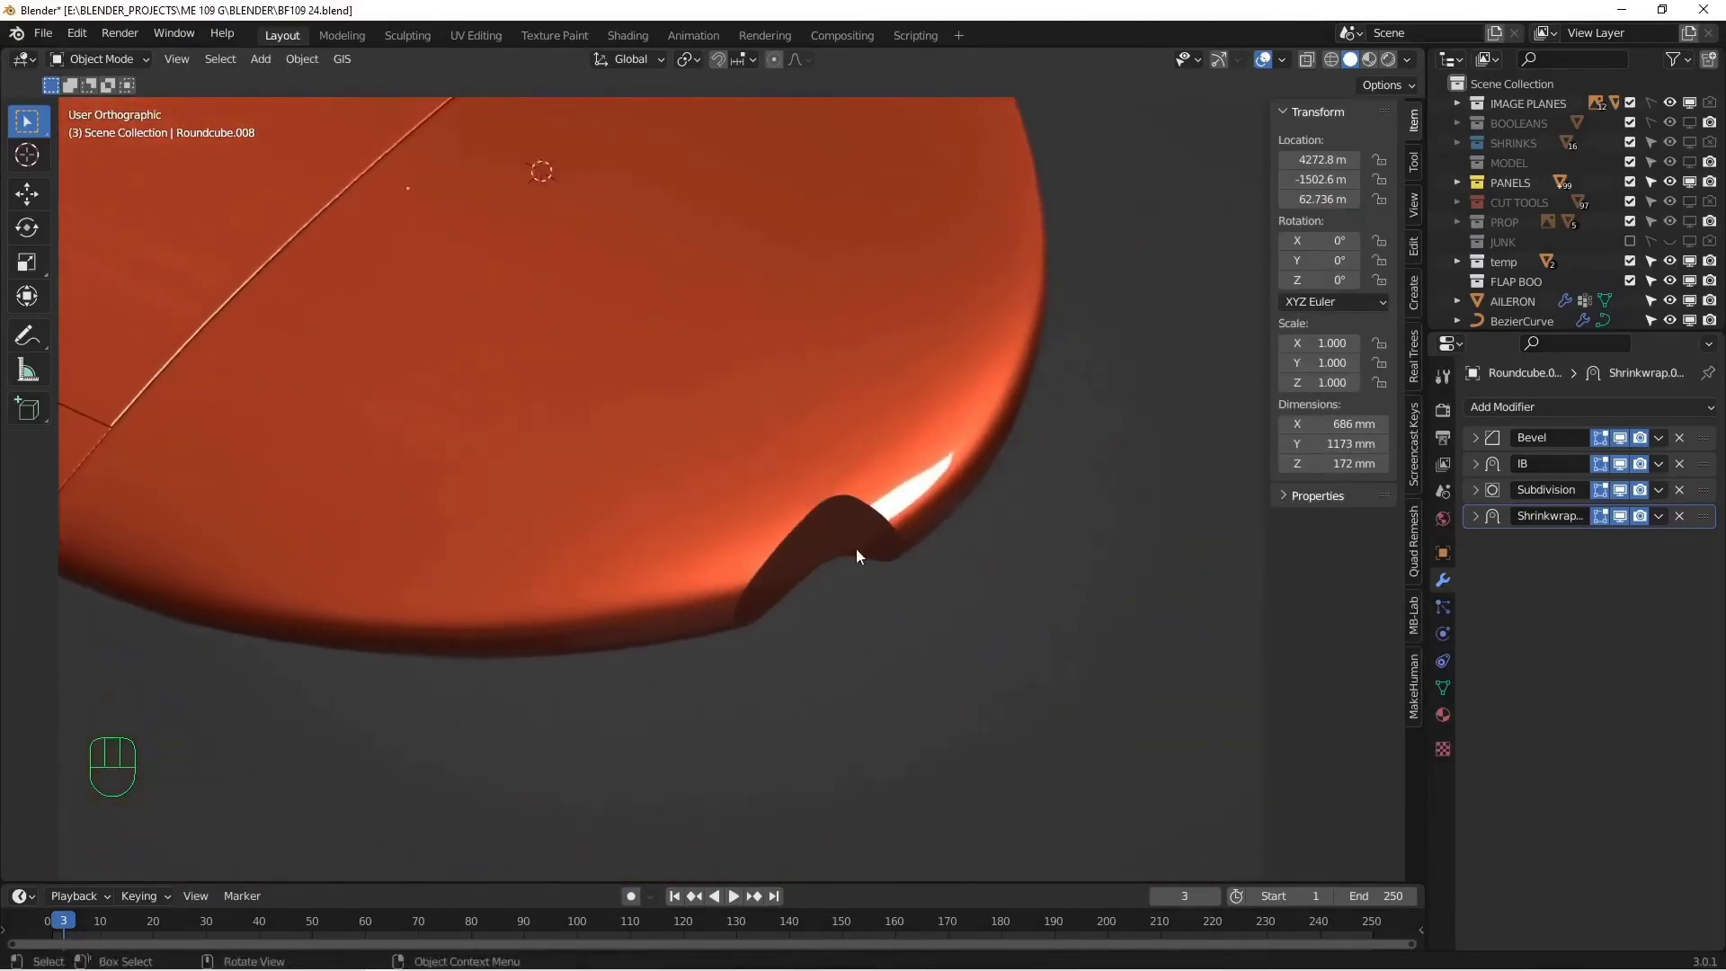
- Inspect the navigation light recess up close and the finished wing tip in the context of the whole aircraft
{"action": "middle_click_drag", "start_coordinate": [856, 547], "coordinate": [895, 526], "text": "alt"}
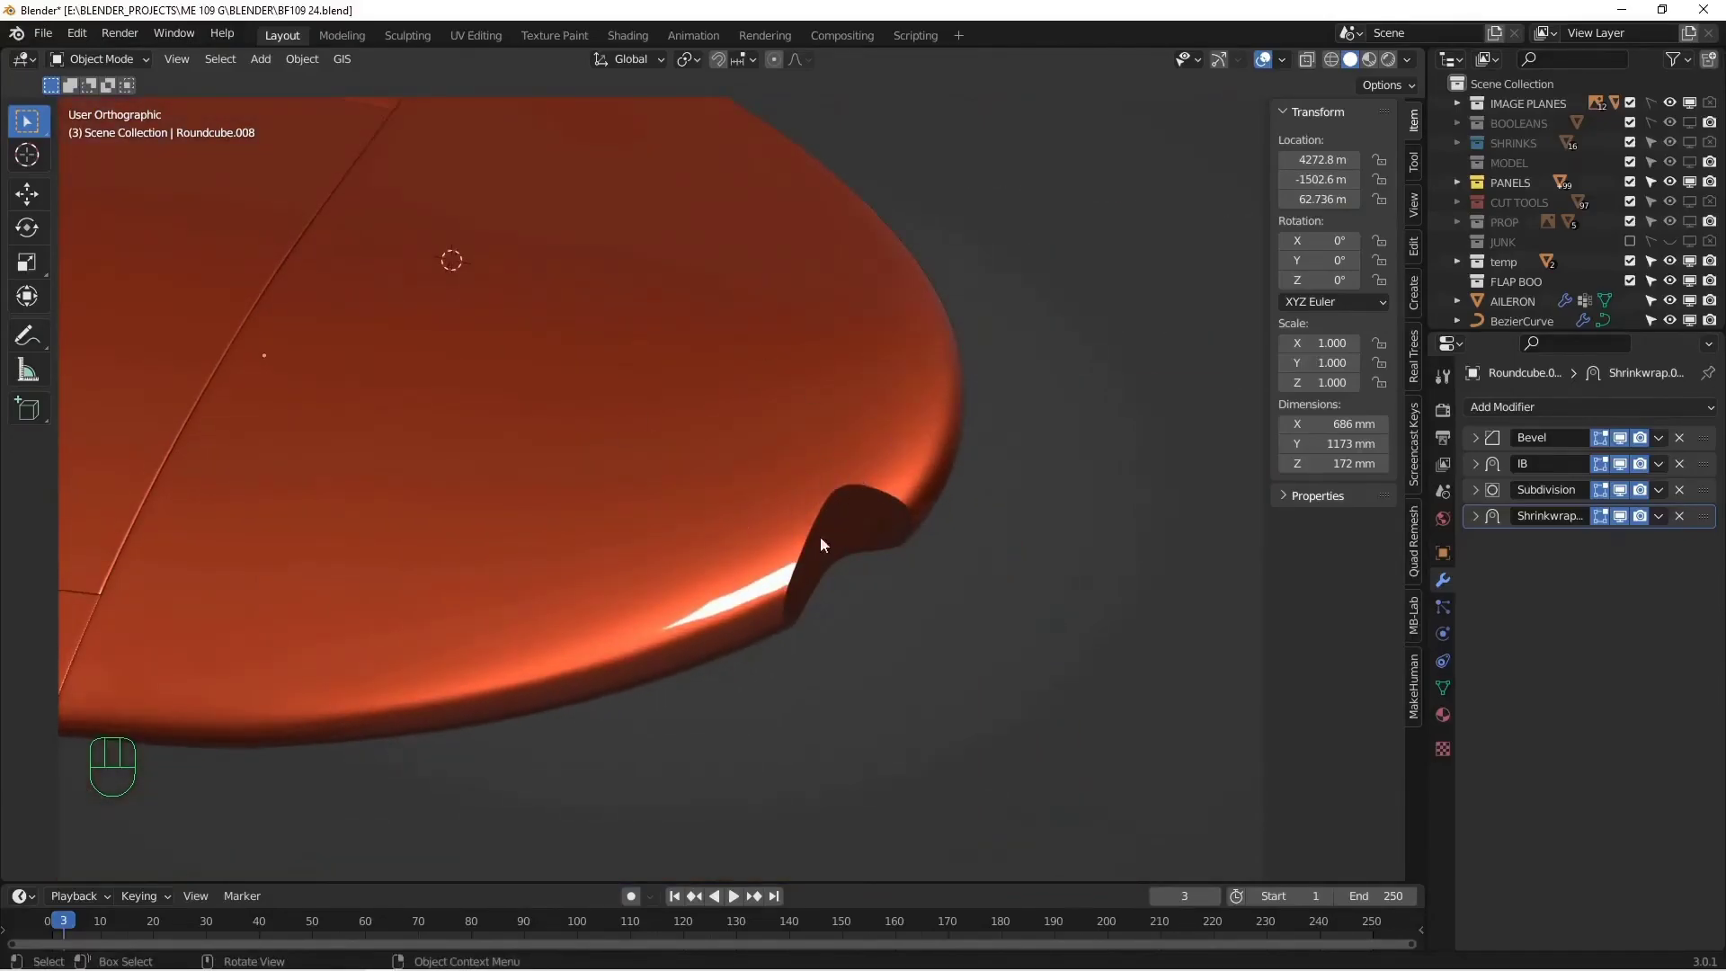
{"action": "middle_click_drag", "start_coordinate": [871, 570], "coordinate": [856, 653], "text": "alt"}
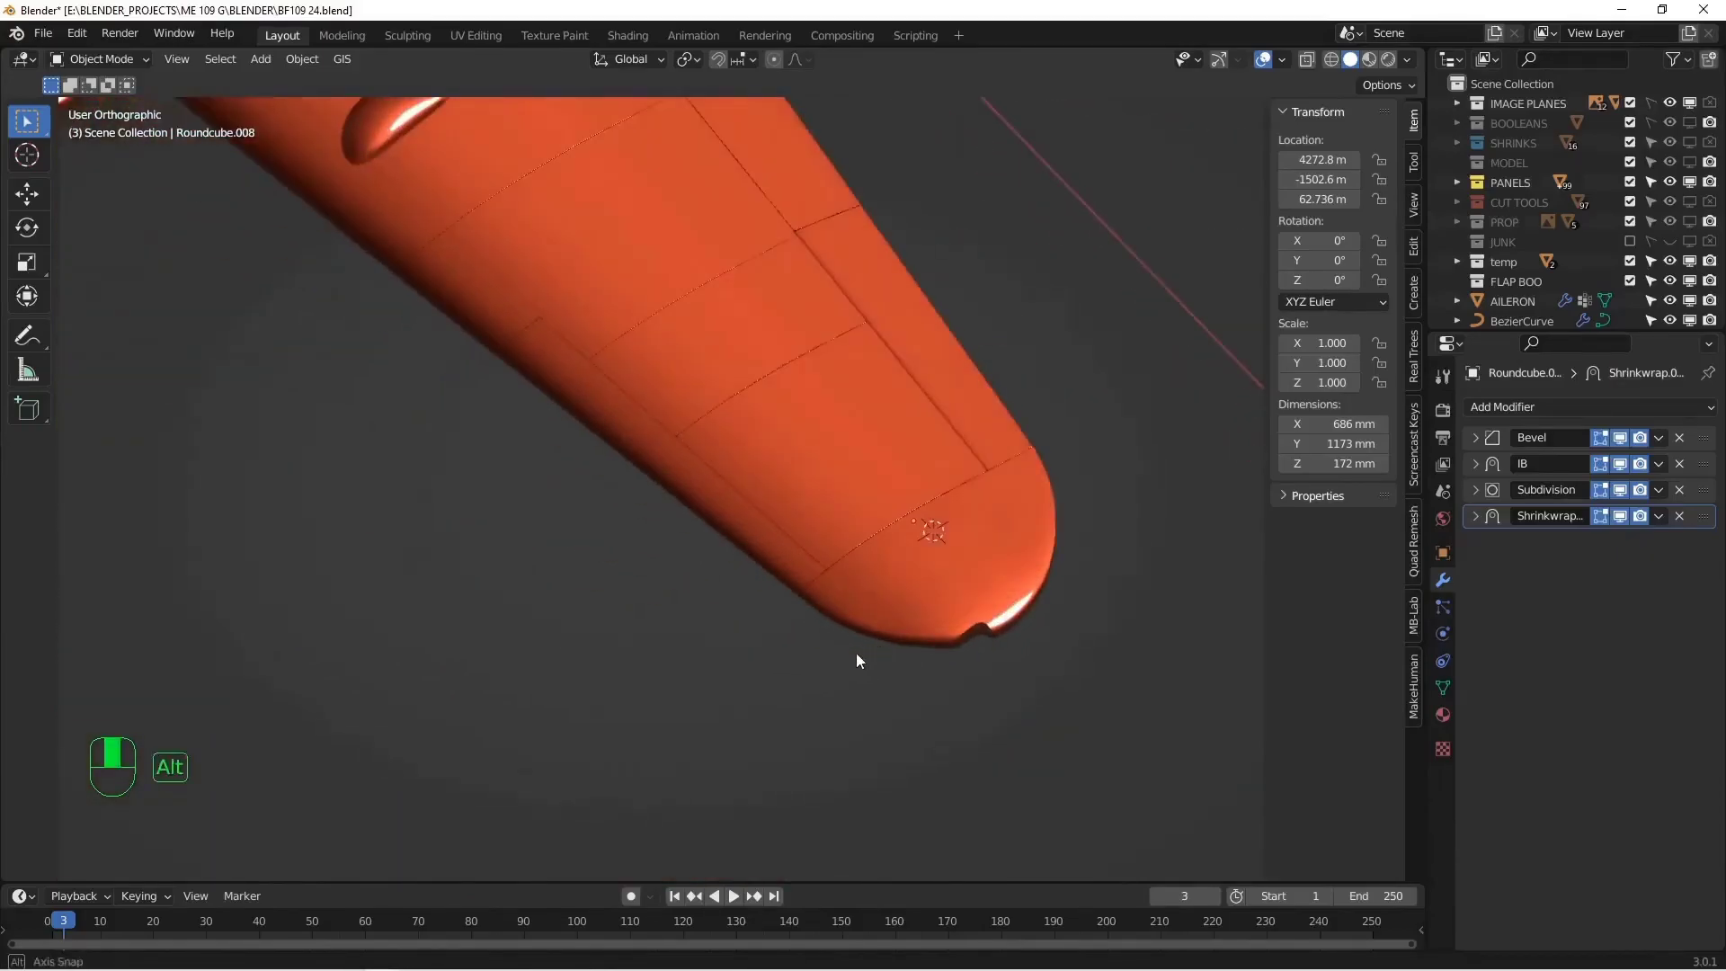
{"action": "scroll", "coordinate": [856, 653], "scroll_direction": "down", "scroll_amount": 6}
{"action": "scroll", "coordinate": [840, 530], "scroll_direction": "up", "scroll_amount": 5}
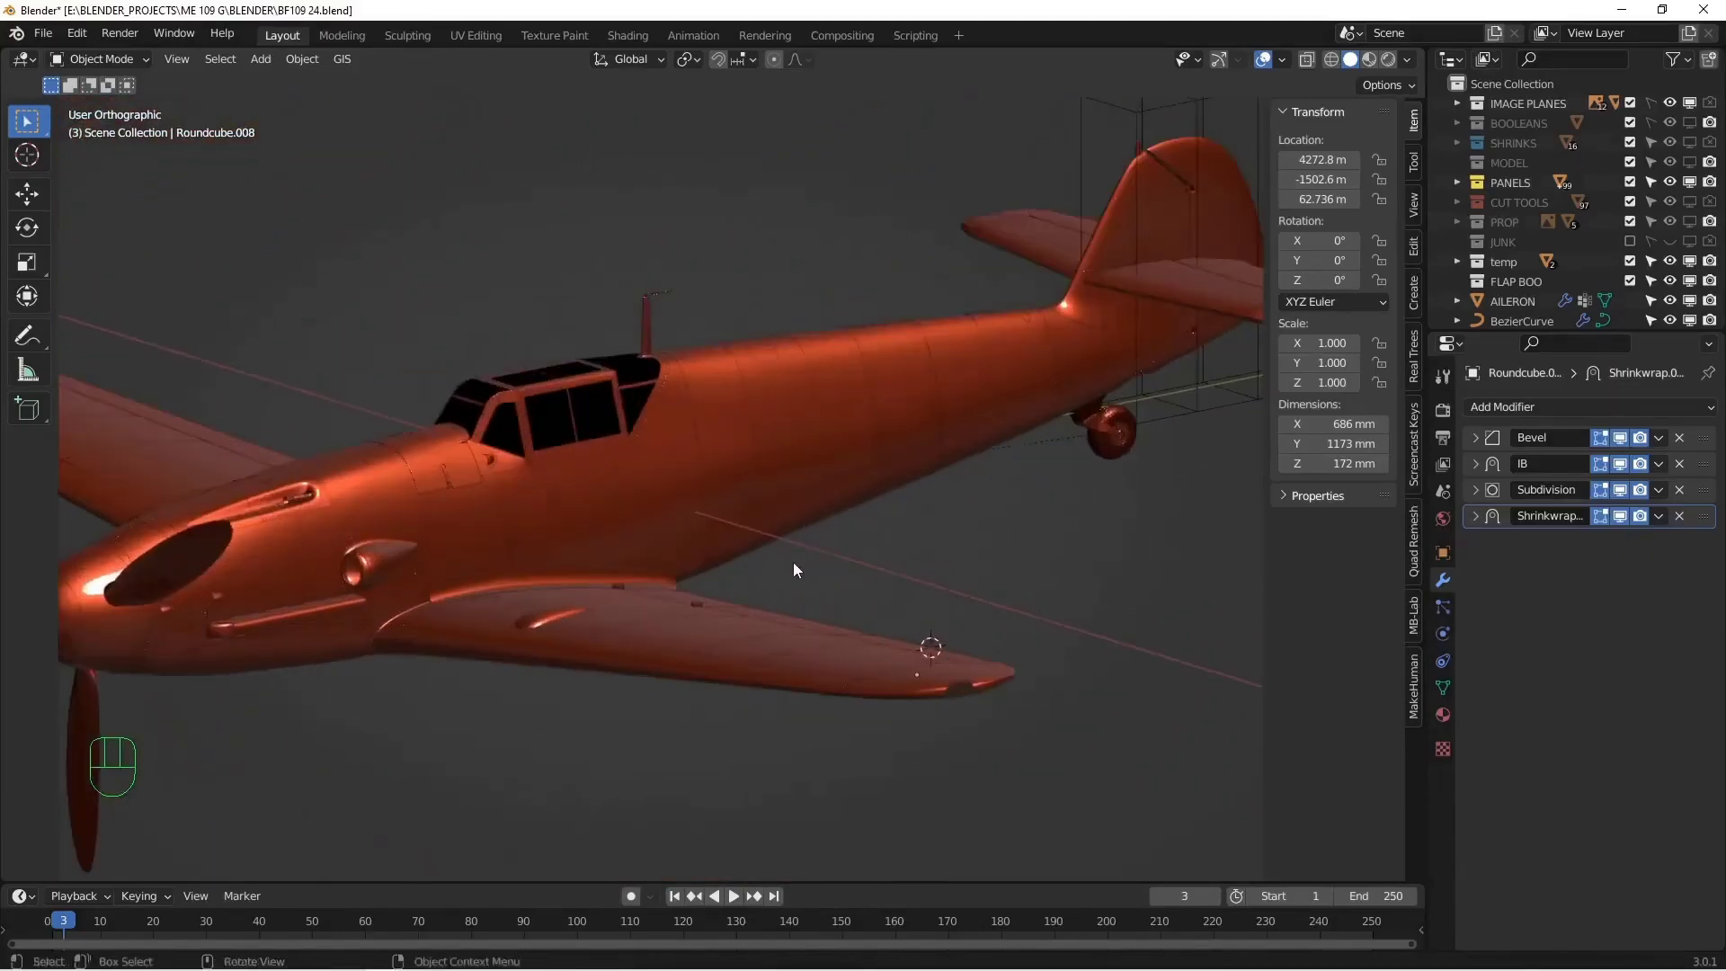